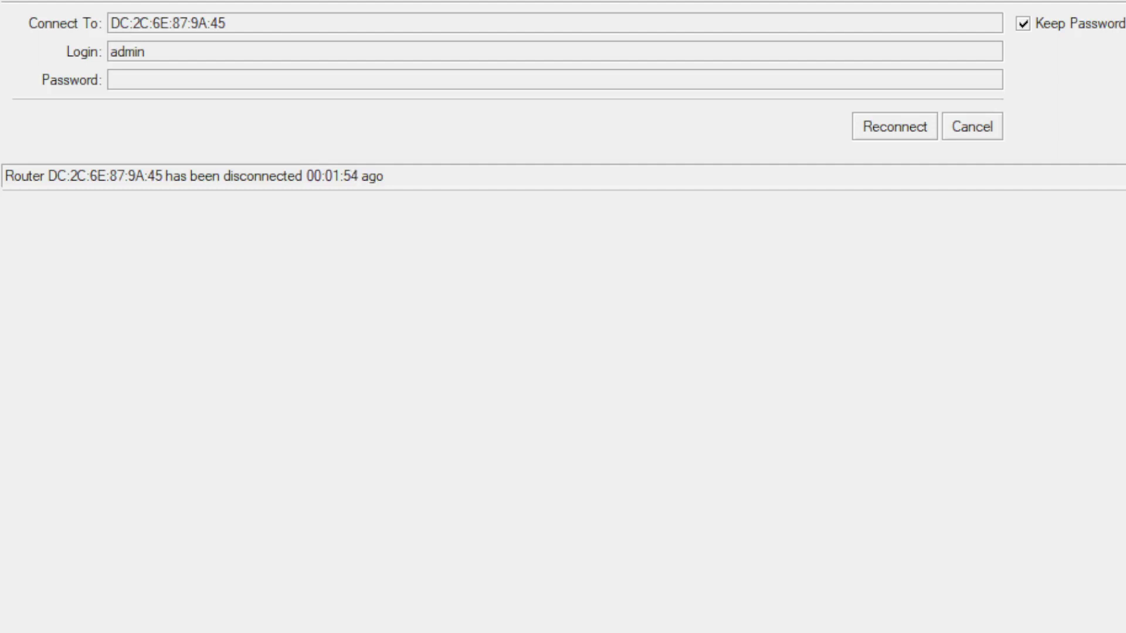
Step: Connect to the neighbouring router 192.168.88.1 from a refreshed Neighbors list and reach its default-configuration notice
{"action": "left_click", "coordinate": [167, 22]}
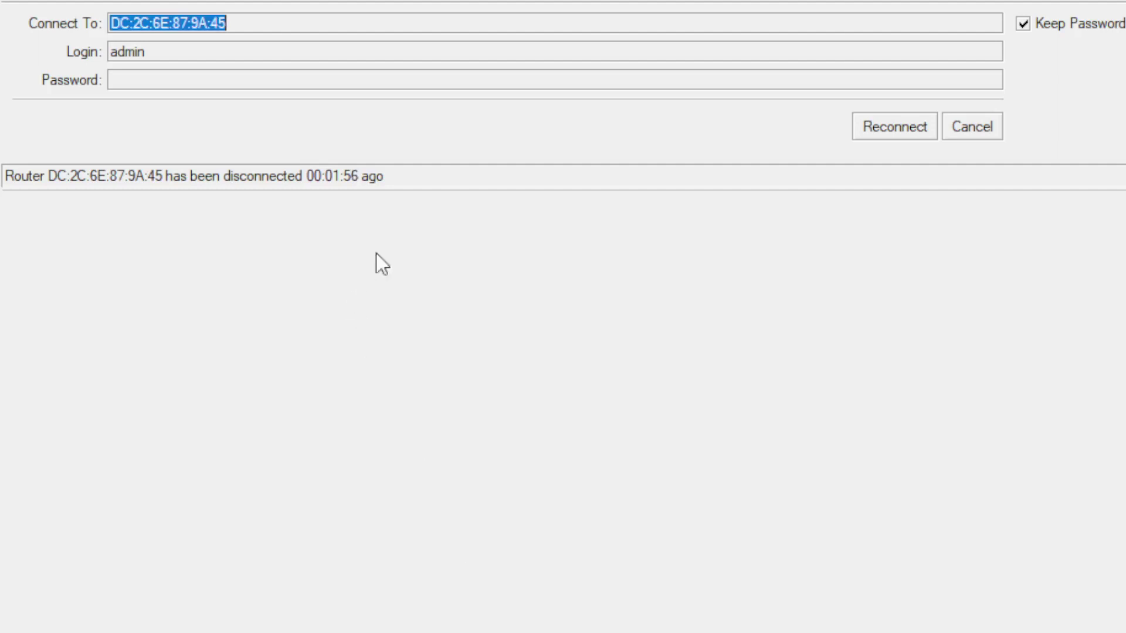
{"action": "left_click", "coordinate": [999, 127]}
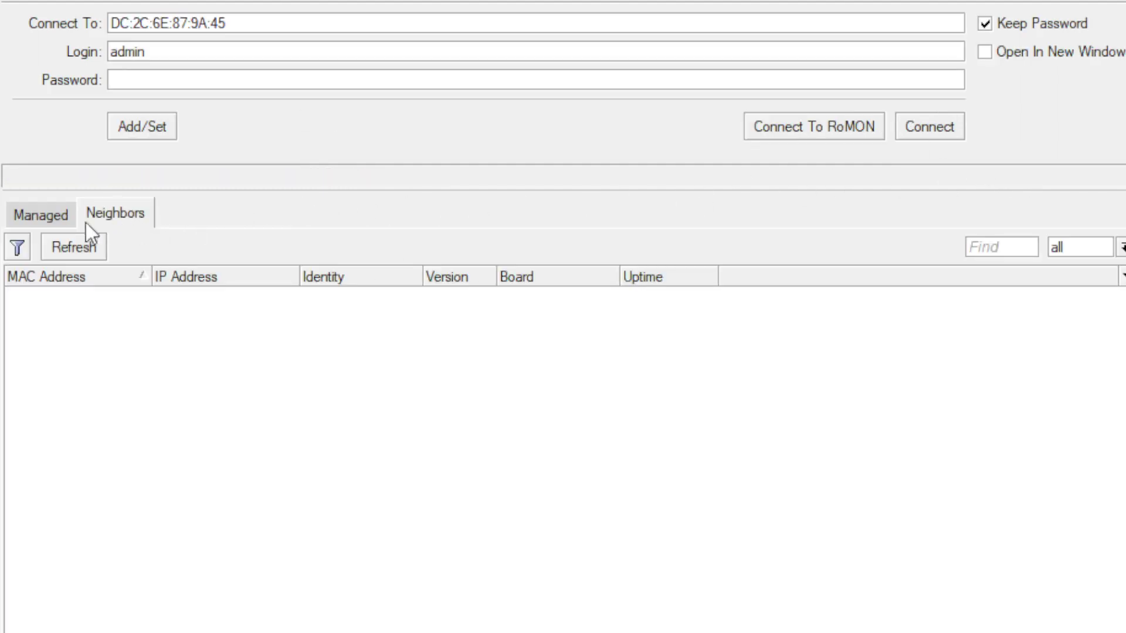
{"action": "left_click", "coordinate": [76, 250]}
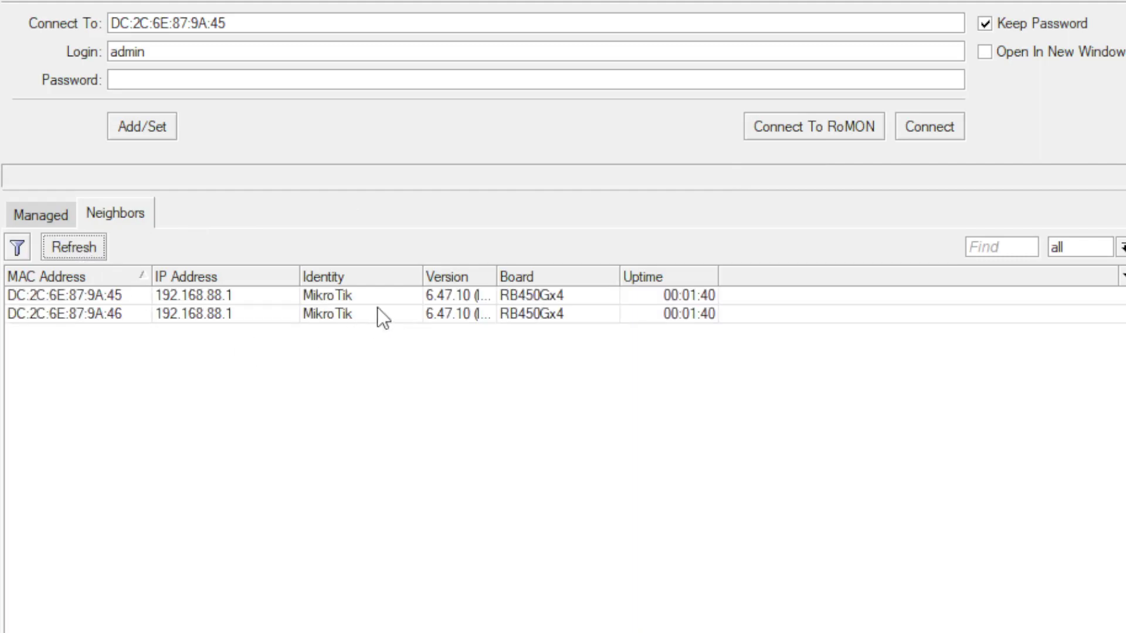
{"action": "left_click", "coordinate": [211, 293]}
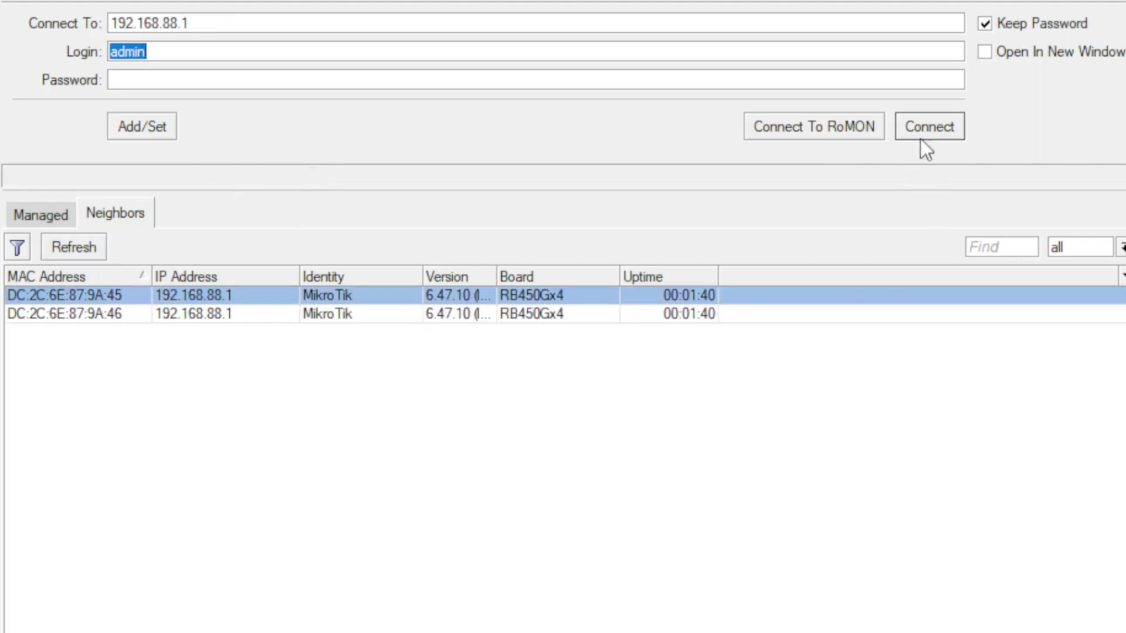
{"action": "left_click", "coordinate": [937, 129]}
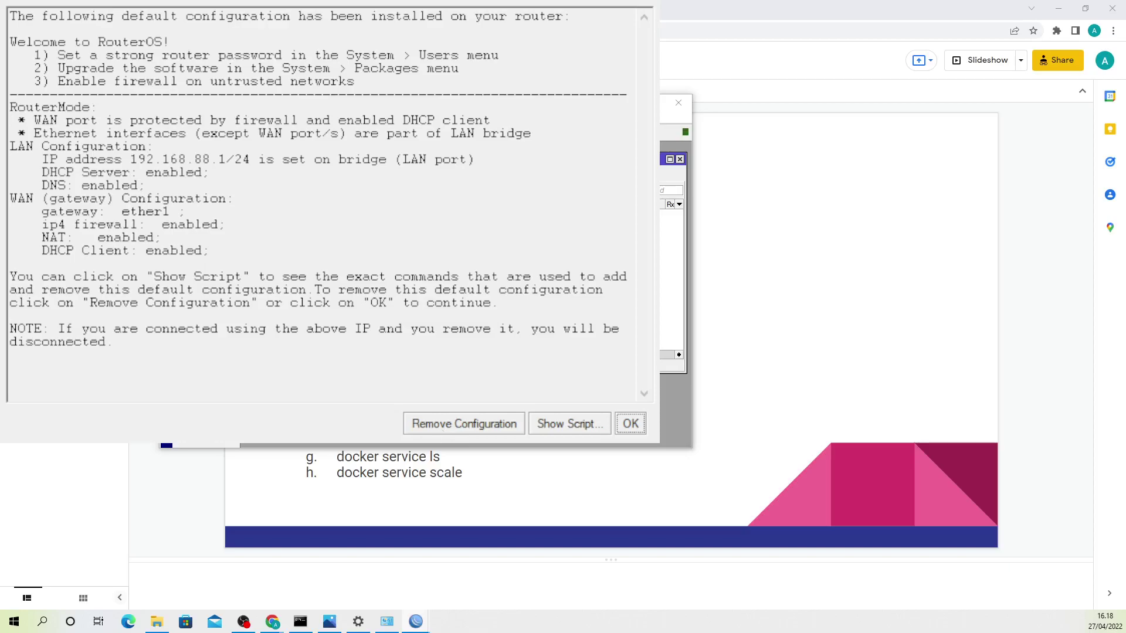
Step: Remove the router's default configuration and close the PPP window, dropping the 192.168.88.1 session
{"action": "left_click", "coordinate": [449, 427]}
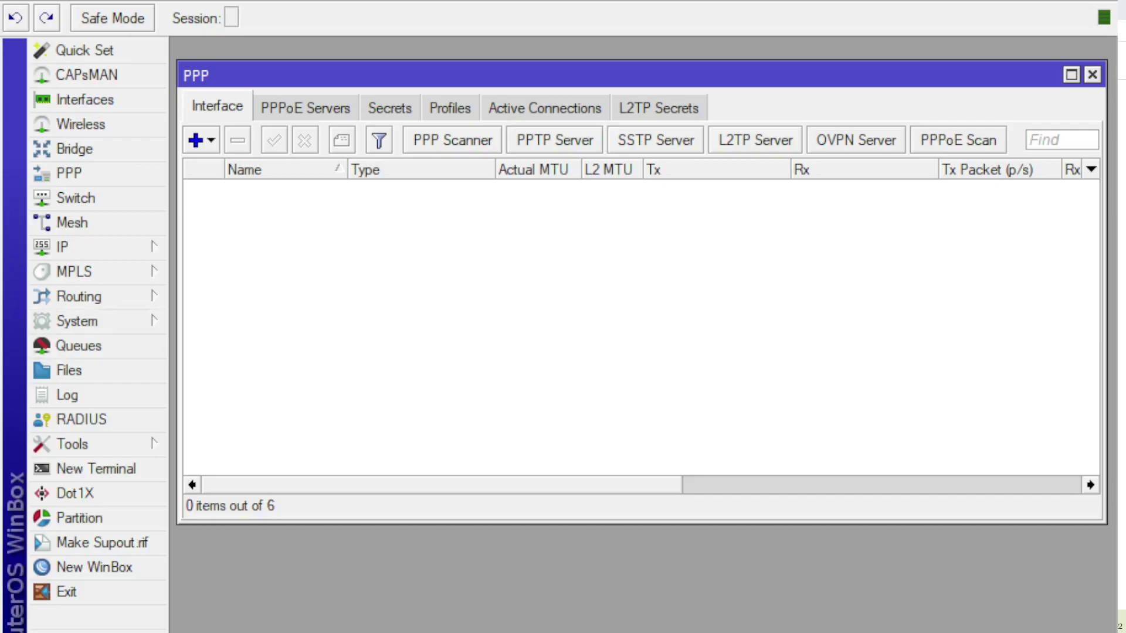
{"action": "left_click", "coordinate": [1092, 75]}
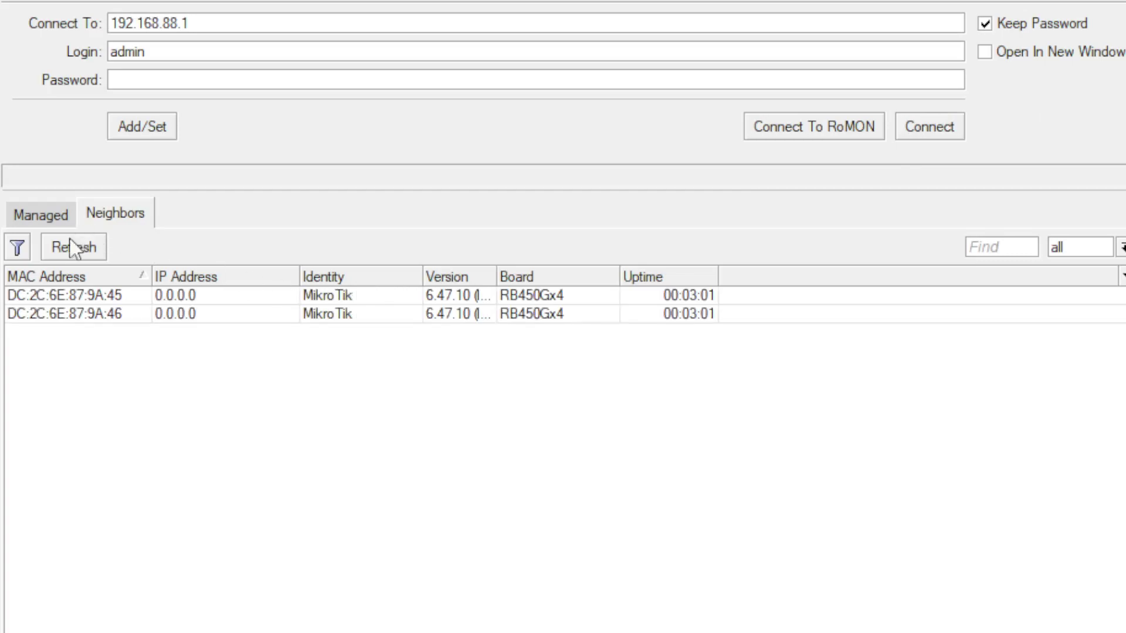
Step: Reconnect to the router through its MAC address DC:2C:6E:87:9A:45 from a rescanned Neighbors list
{"action": "left_click", "coordinate": [75, 245]}
{"action": "left_click", "coordinate": [93, 295]}
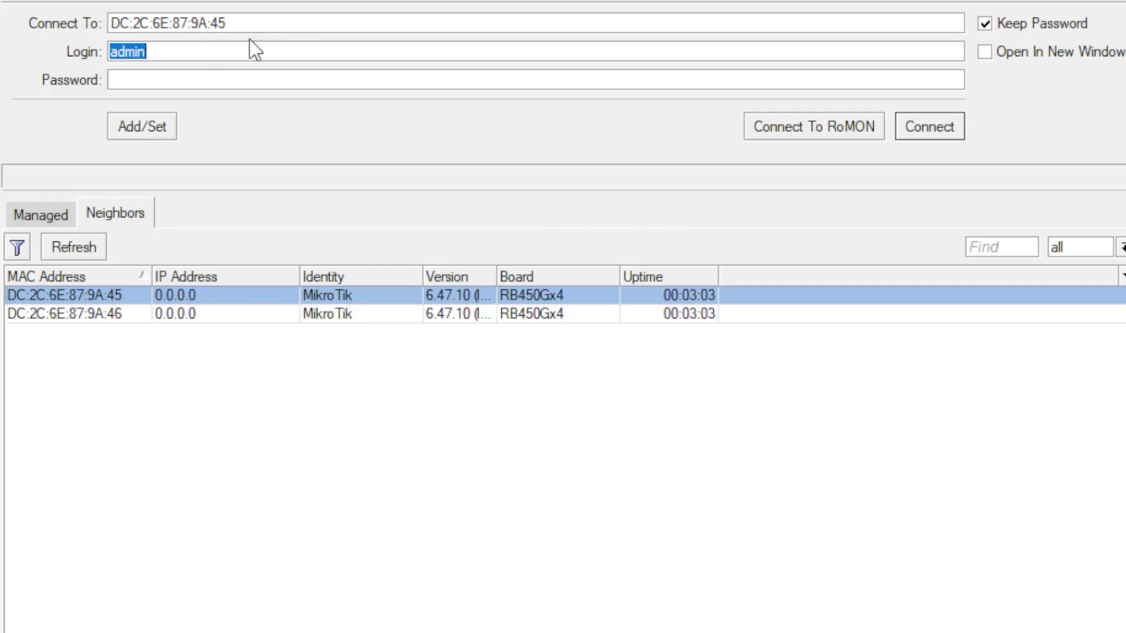
{"action": "left_click", "coordinate": [301, 47]}
{"action": "left_click", "coordinate": [928, 131]}
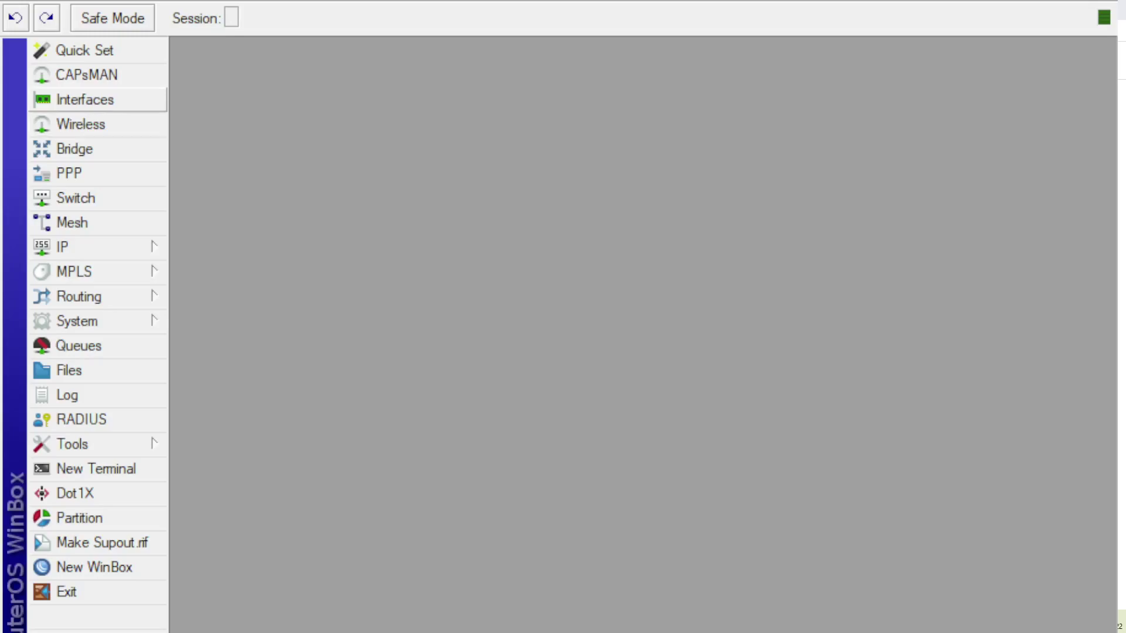
Step: Review interfaces ether1 through ether5 in the Interfaces list, then close it
{"action": "left_click", "coordinate": [151, 98]}
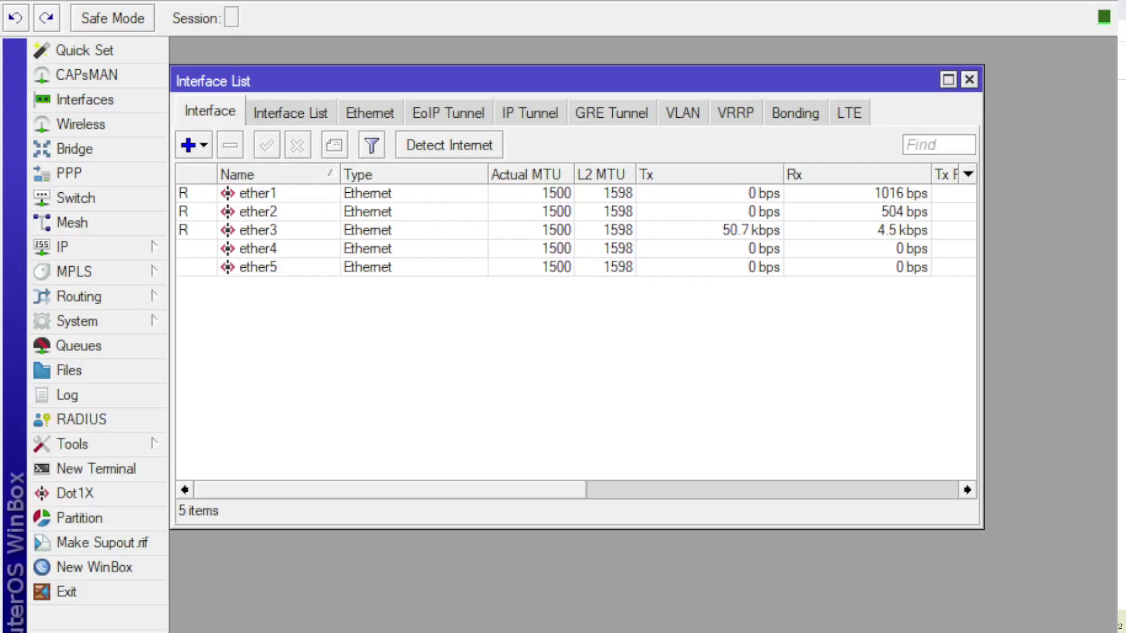
{"action": "left_click", "coordinate": [969, 80]}
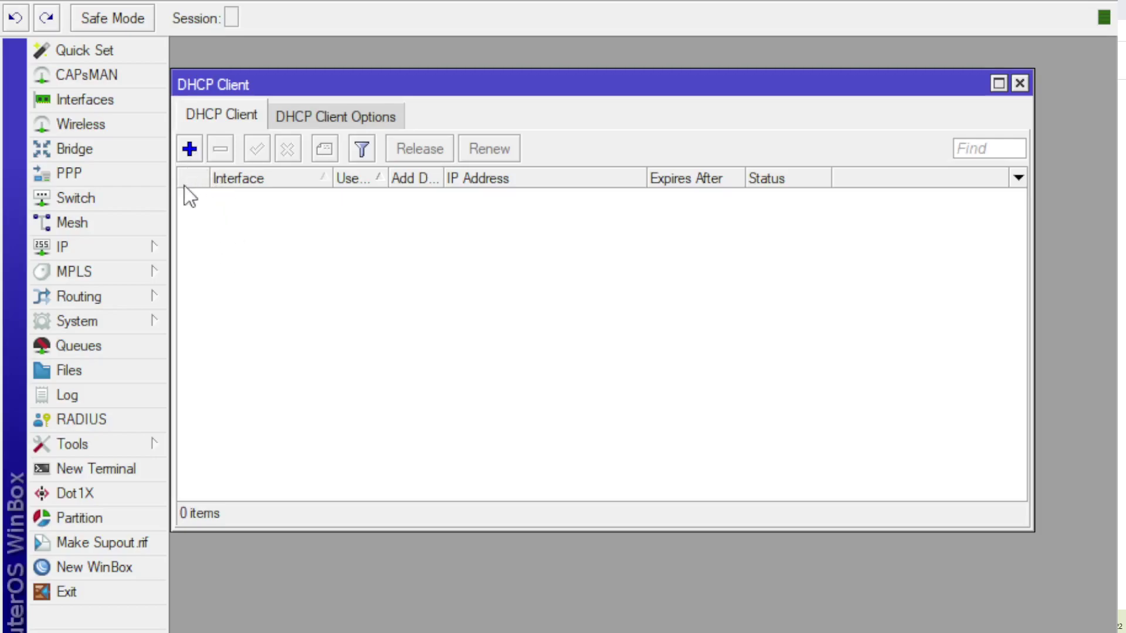
Step: Add a DHCP client on ether1, which binds 192.168.1.14/24 with a default route
{"action": "left_click", "coordinate": [190, 151]}
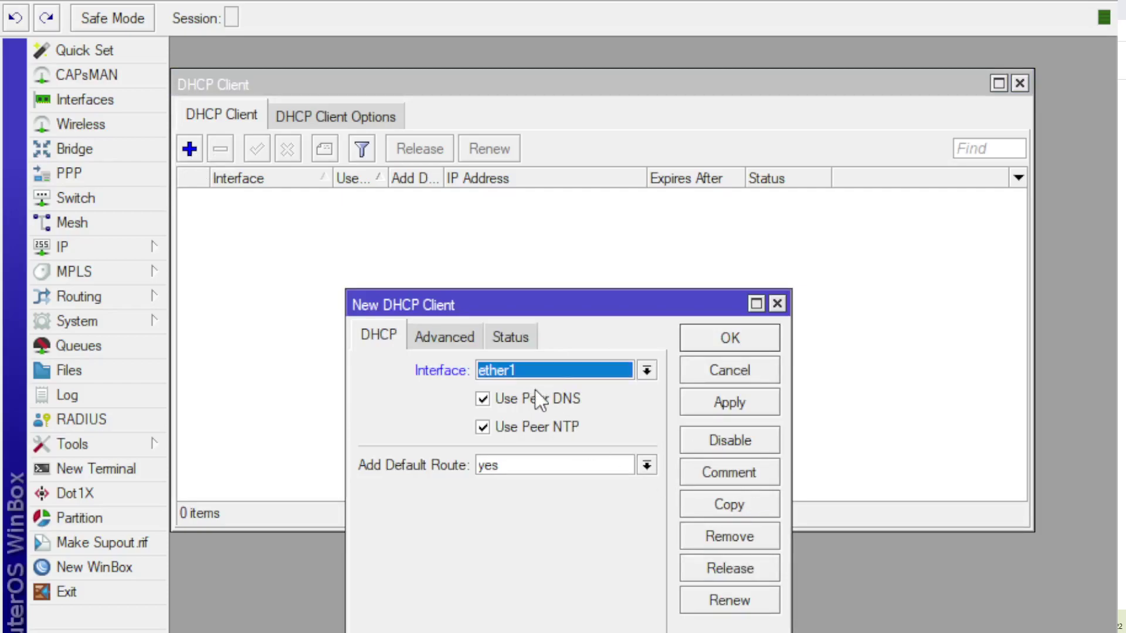
{"action": "left_click", "coordinate": [711, 404]}
{"action": "left_click", "coordinate": [728, 343]}
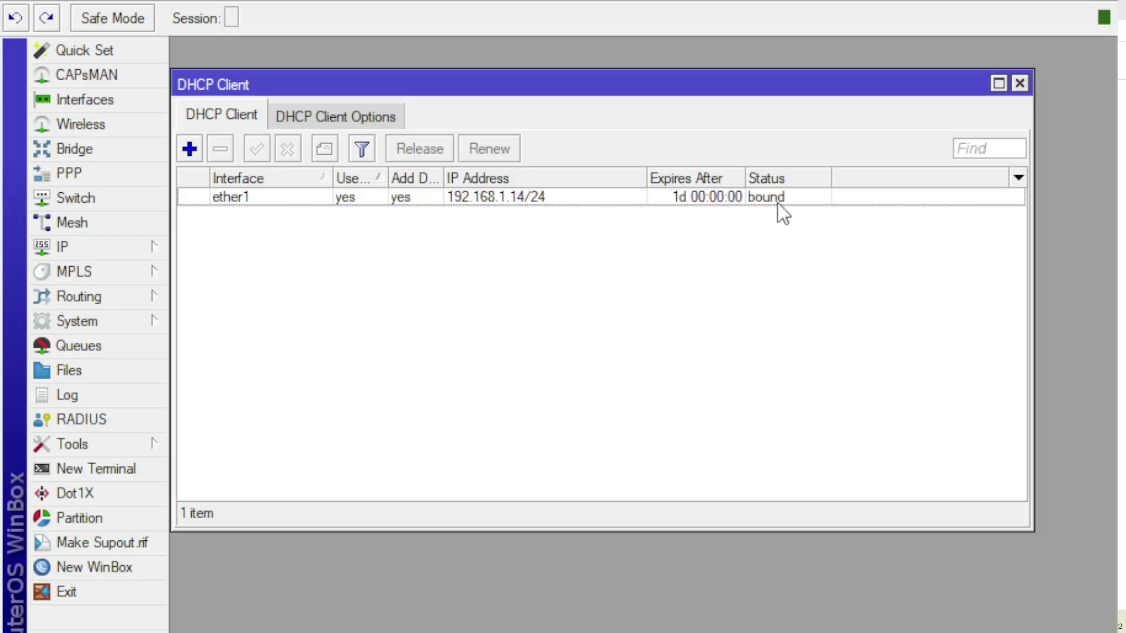
{"action": "left_click", "coordinate": [256, 199]}
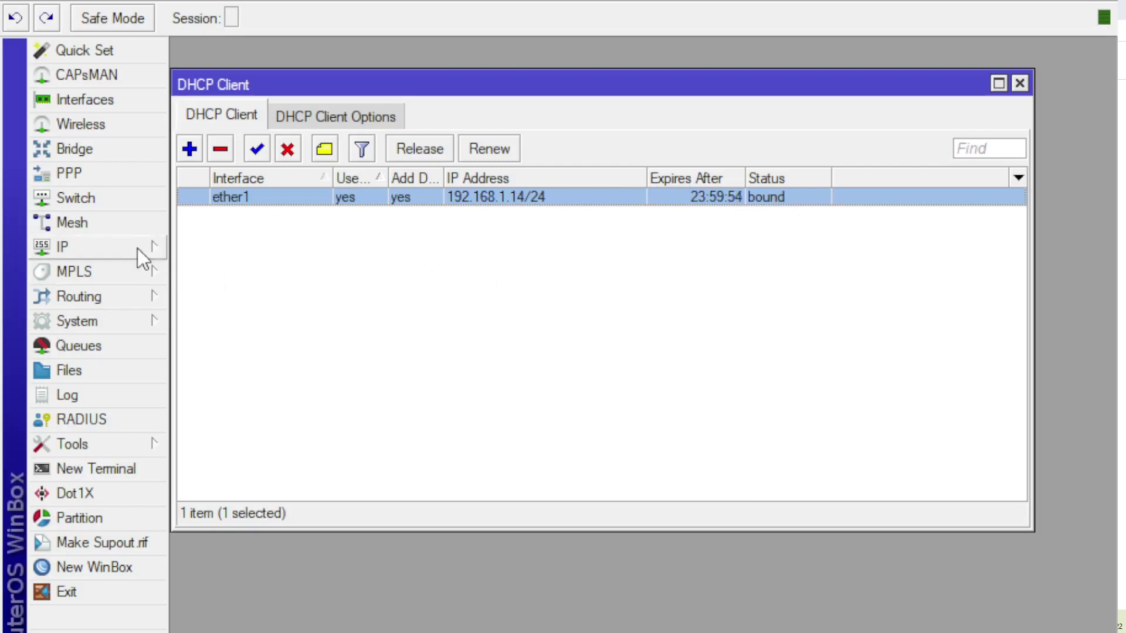
Step: Add the static address 192.168.100.1/24 on ether2 in the IP Address List
{"action": "left_click", "coordinate": [121, 248]}
{"action": "left_click", "coordinate": [227, 294]}
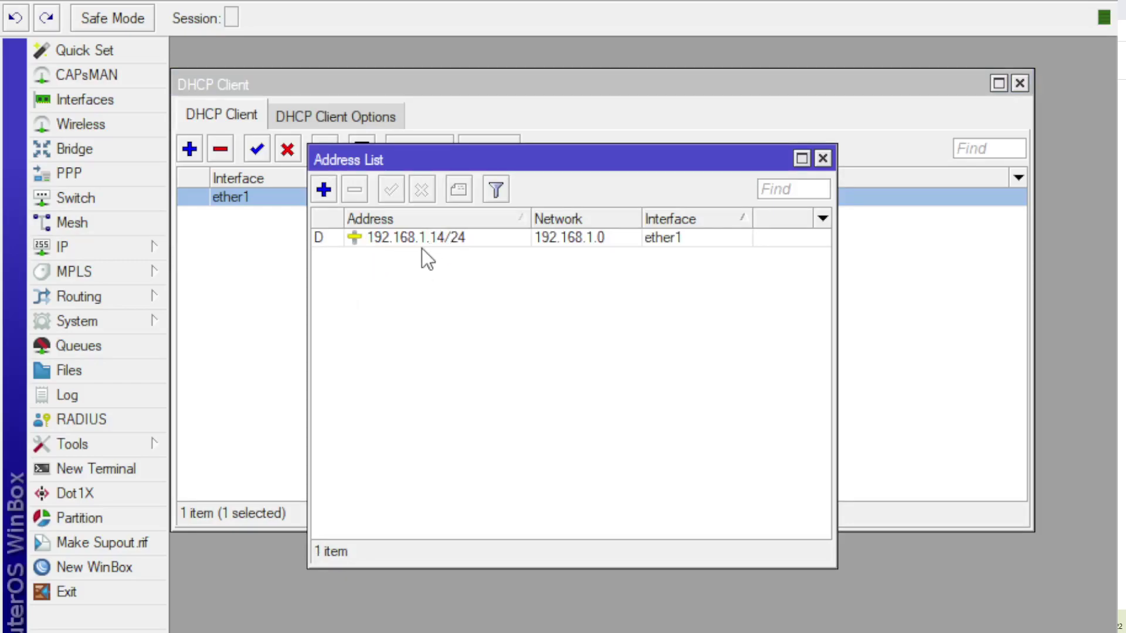
{"action": "left_click", "coordinate": [439, 245]}
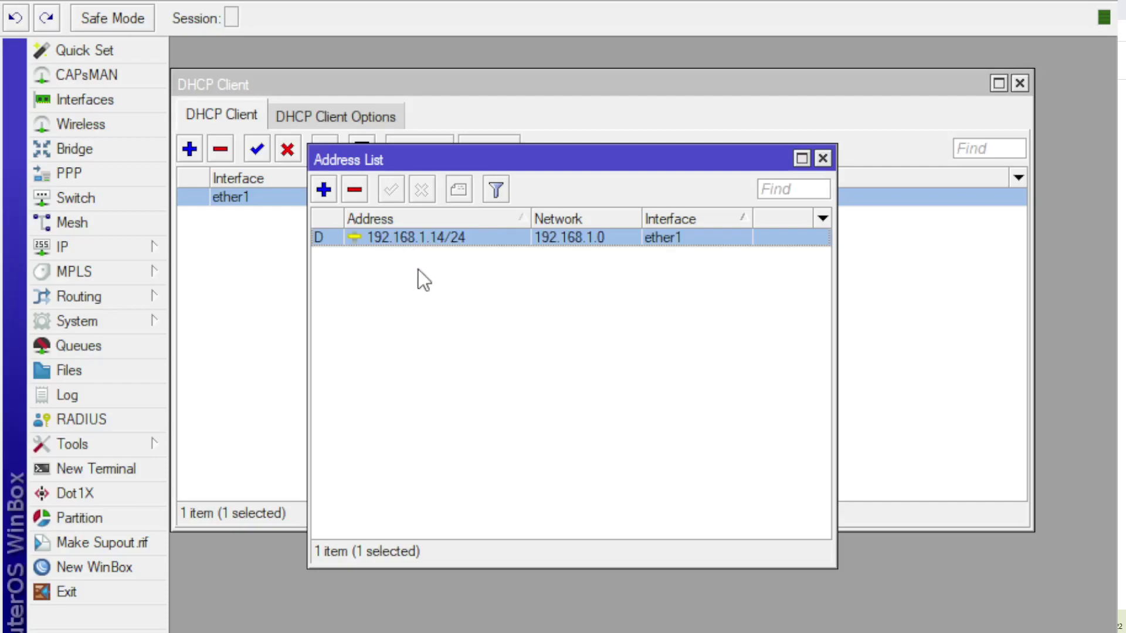
{"action": "left_click", "coordinate": [323, 190]}
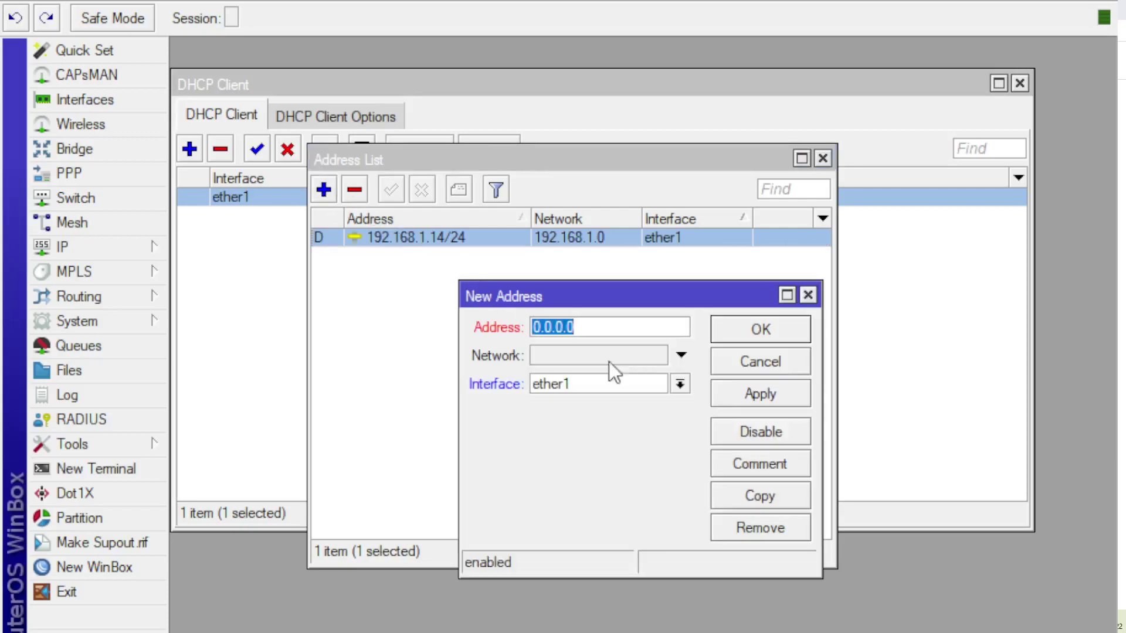
{"action": "type", "text": "192"}
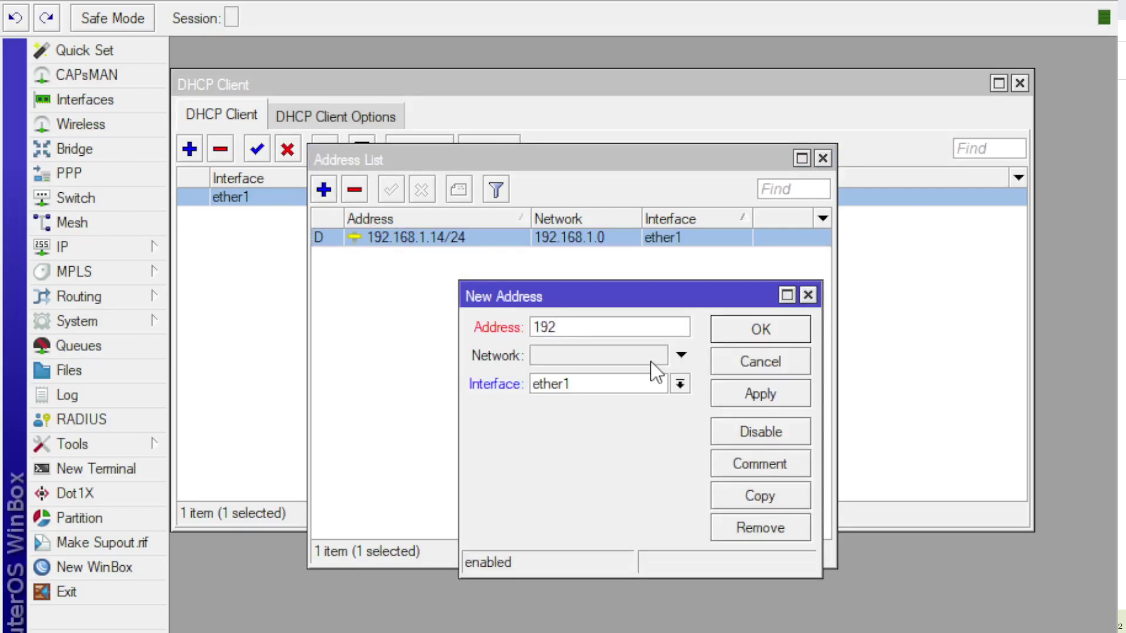
{"action": "type", "text": ".168.100.1"}
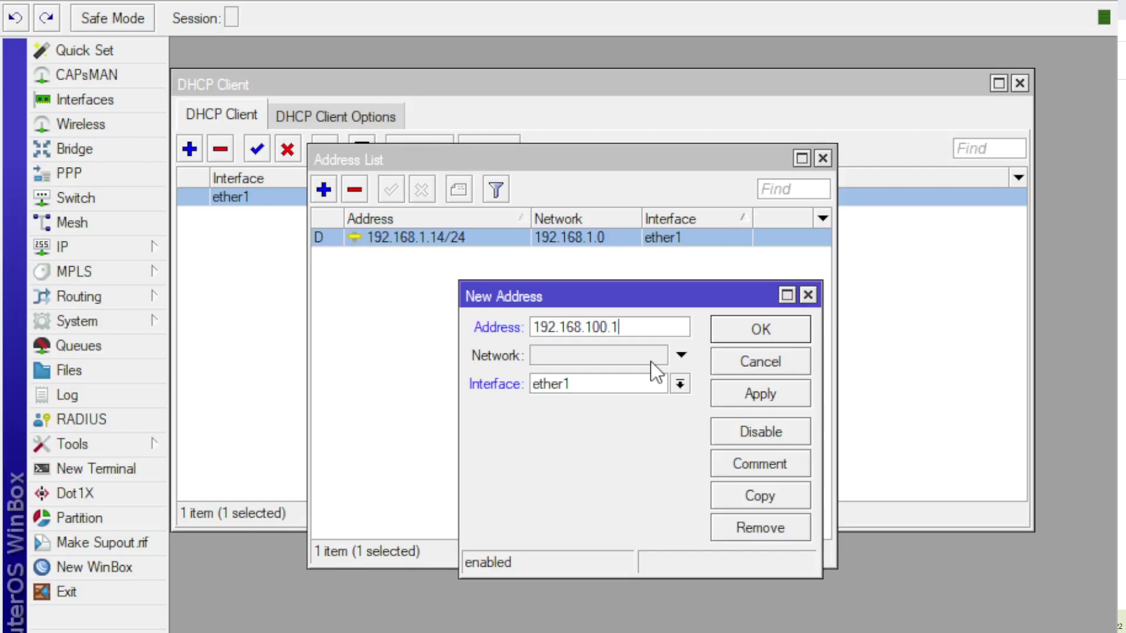
{"action": "type", "text": "/24"}
{"action": "key", "text": "Down"}
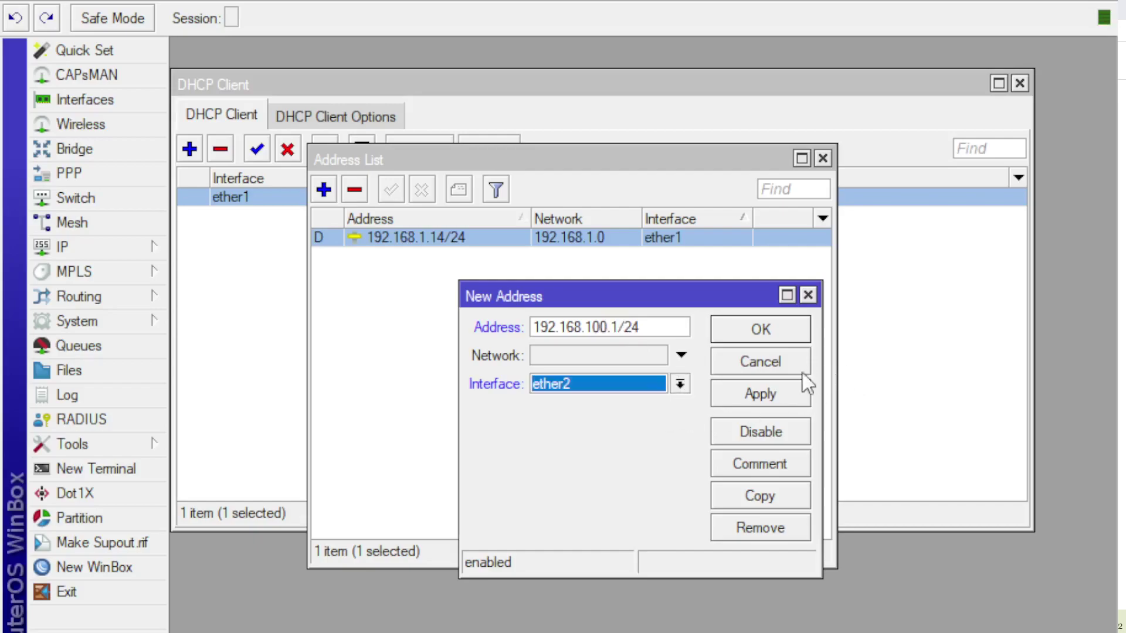
{"action": "left_click", "coordinate": [786, 395]}
{"action": "left_click", "coordinate": [779, 328]}
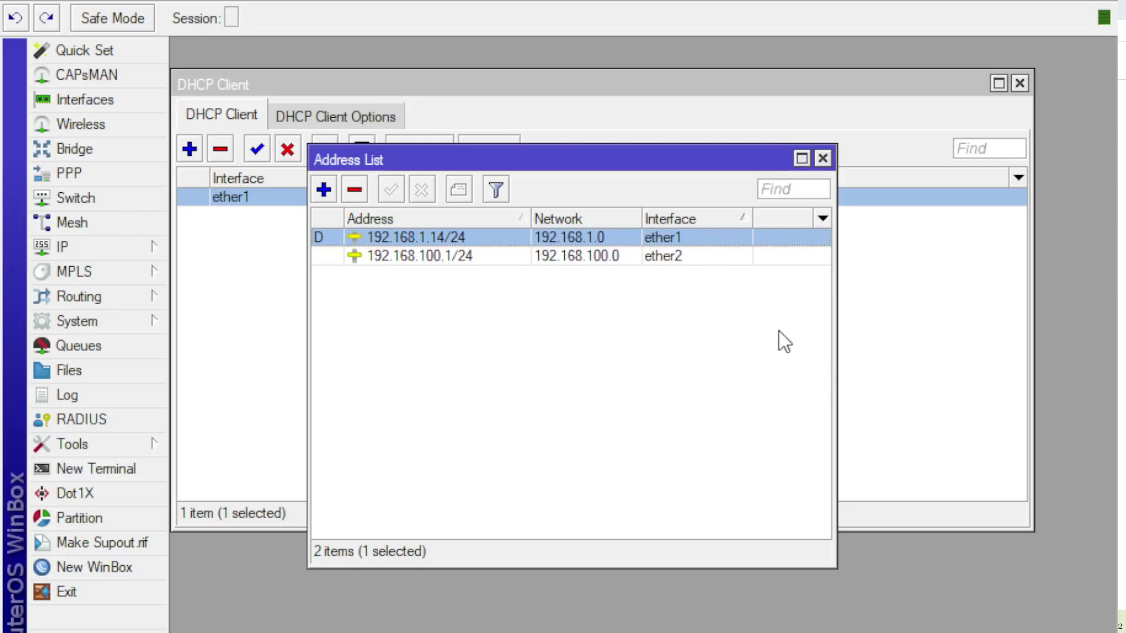
{"action": "left_click", "coordinate": [670, 258]}
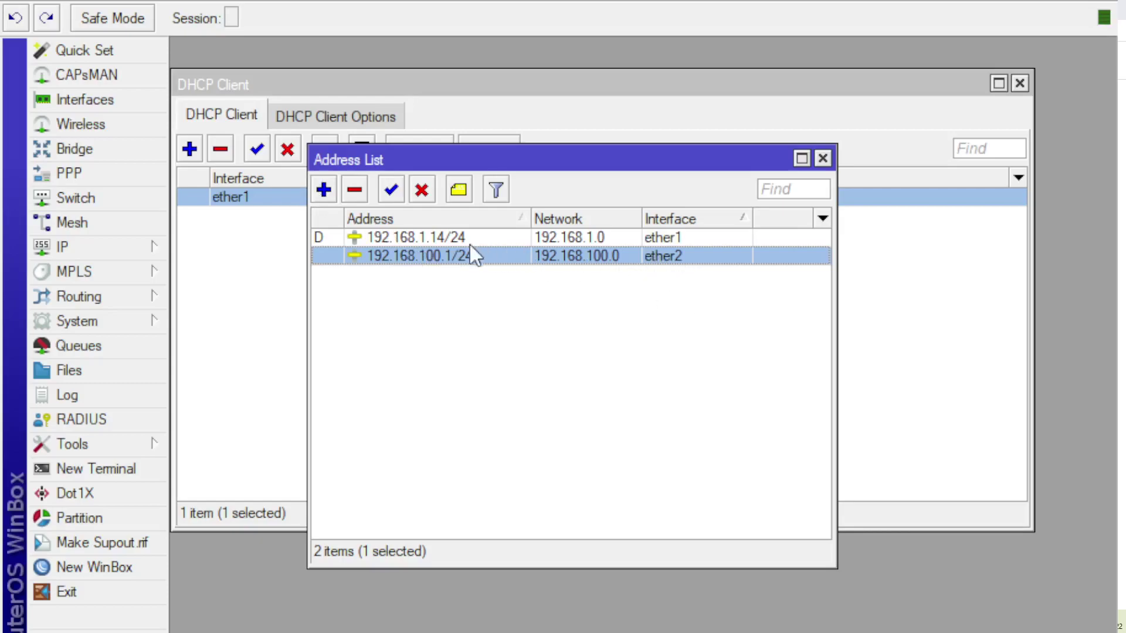
Step: Add the static address 10.10.10.1/24 on ether3, giving three address entries
{"action": "left_click", "coordinate": [324, 191]}
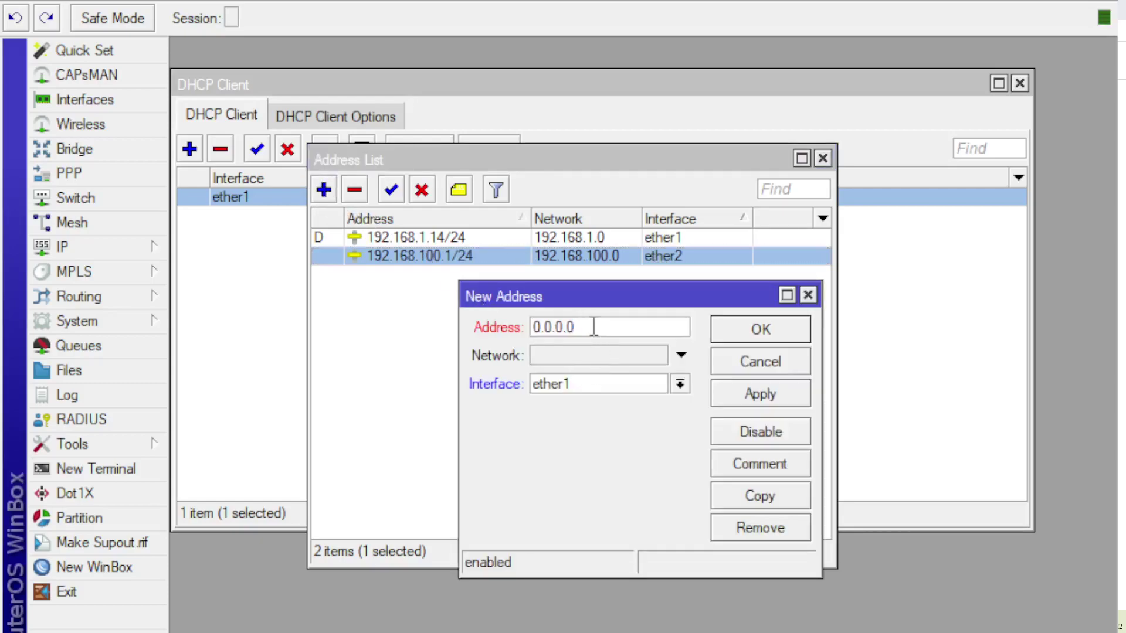
{"action": "type", "text": "10."}
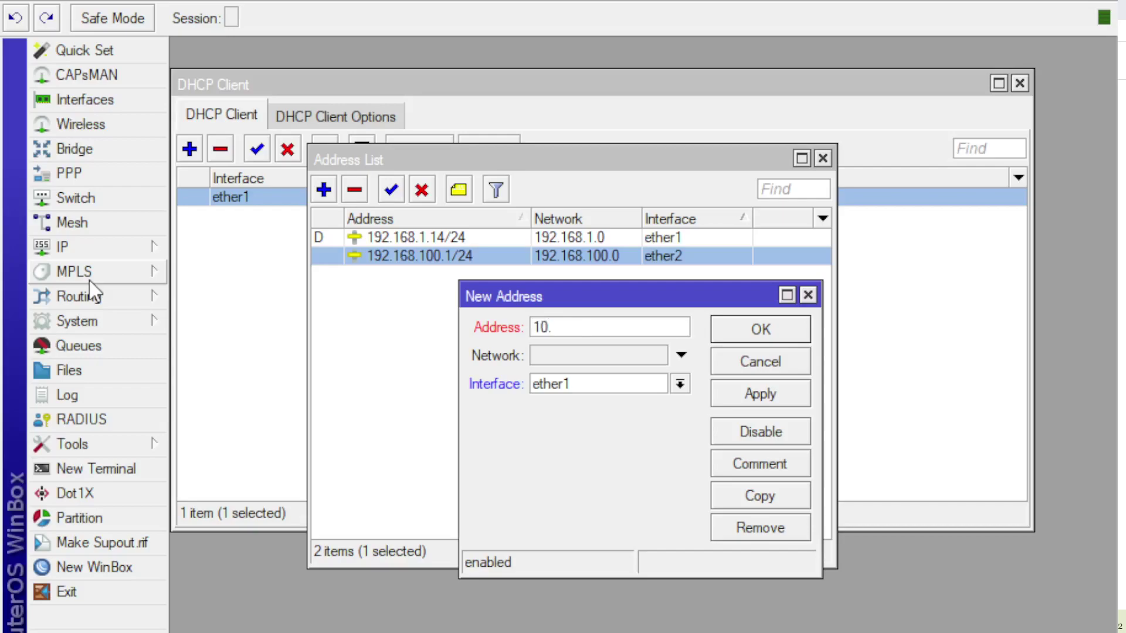
{"action": "left_click", "coordinate": [584, 329]}
{"action": "type", "text": "10.10.1/24"}
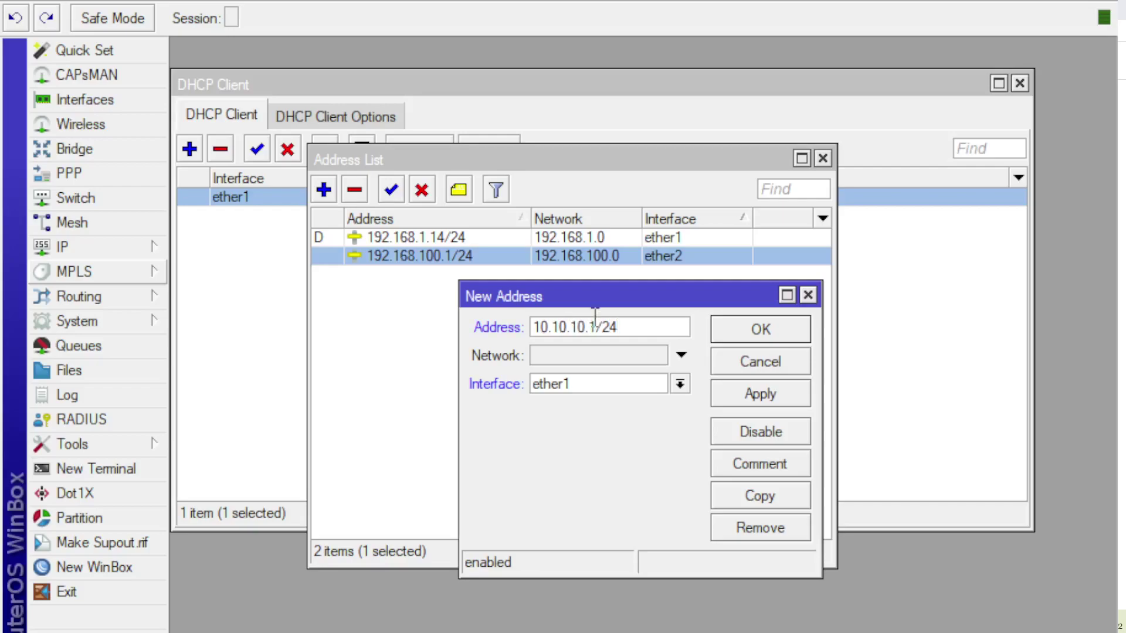
{"action": "key", "text": "Tab"}
{"action": "key", "text": "Down"}
{"action": "key", "text": "Down"}
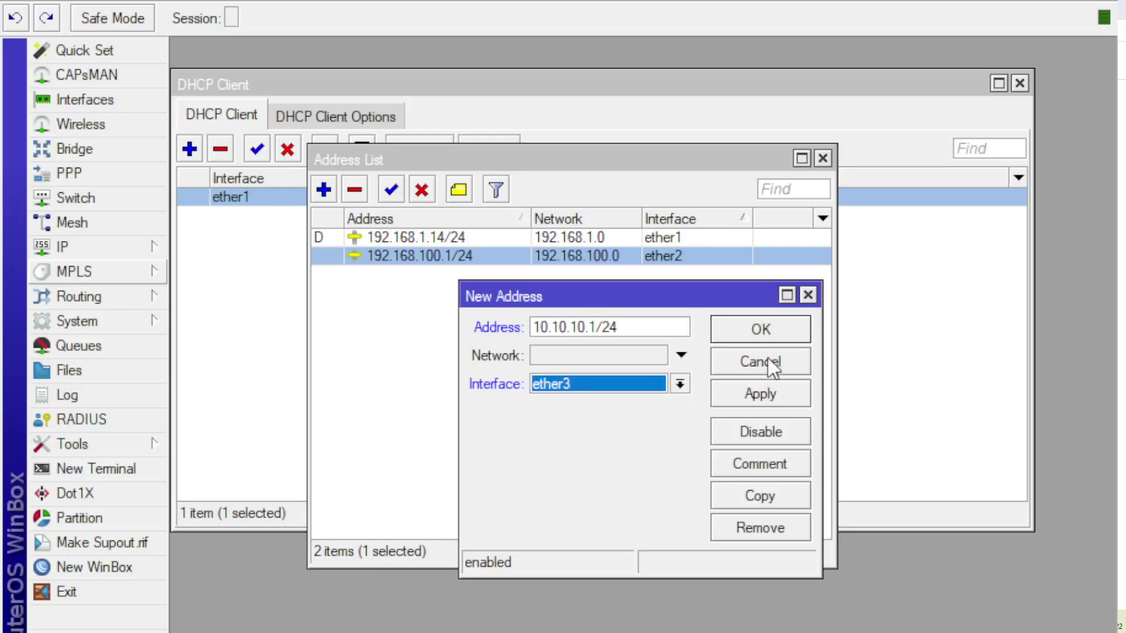
{"action": "left_click", "coordinate": [766, 399]}
{"action": "left_click", "coordinate": [765, 332]}
{"action": "left_click", "coordinate": [683, 276]}
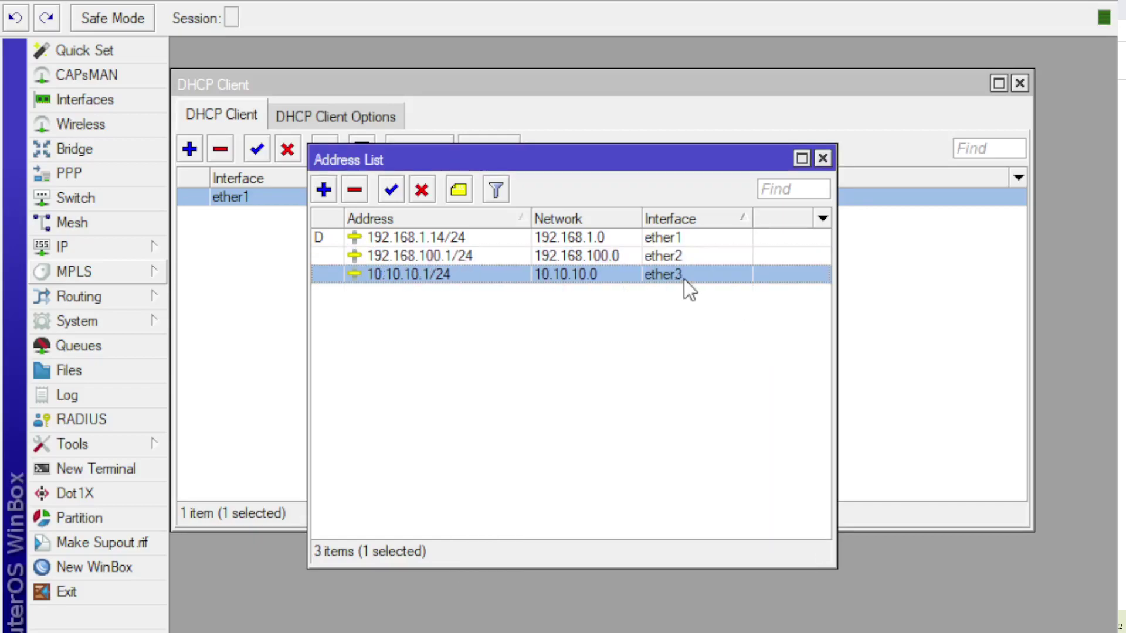
{"action": "left_click", "coordinate": [463, 237]}
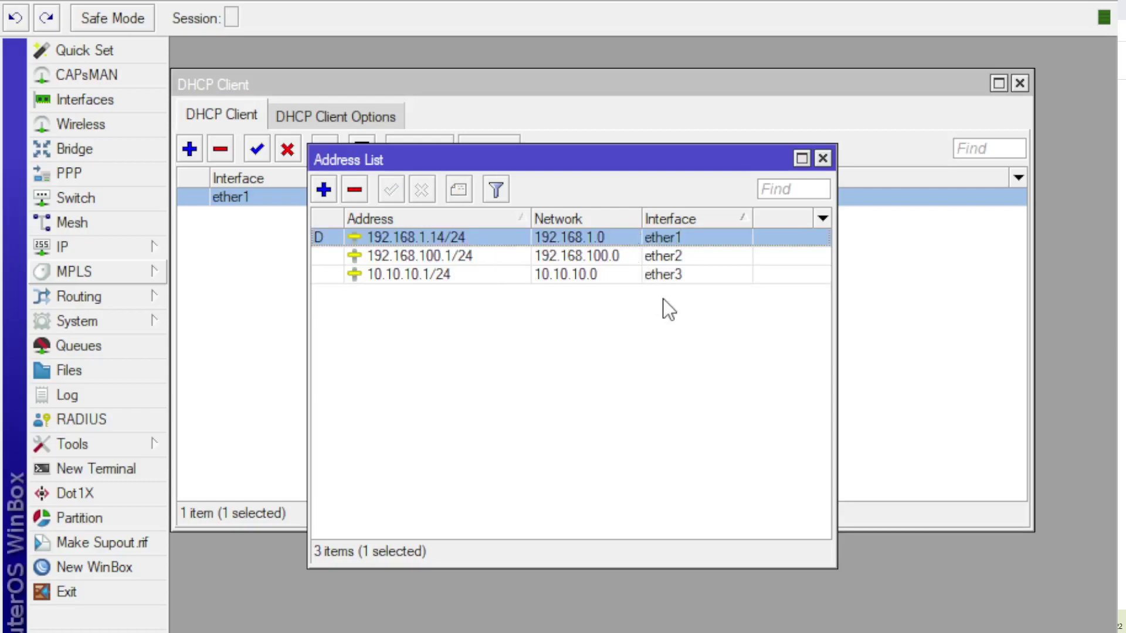
{"action": "left_click", "coordinate": [658, 276]}
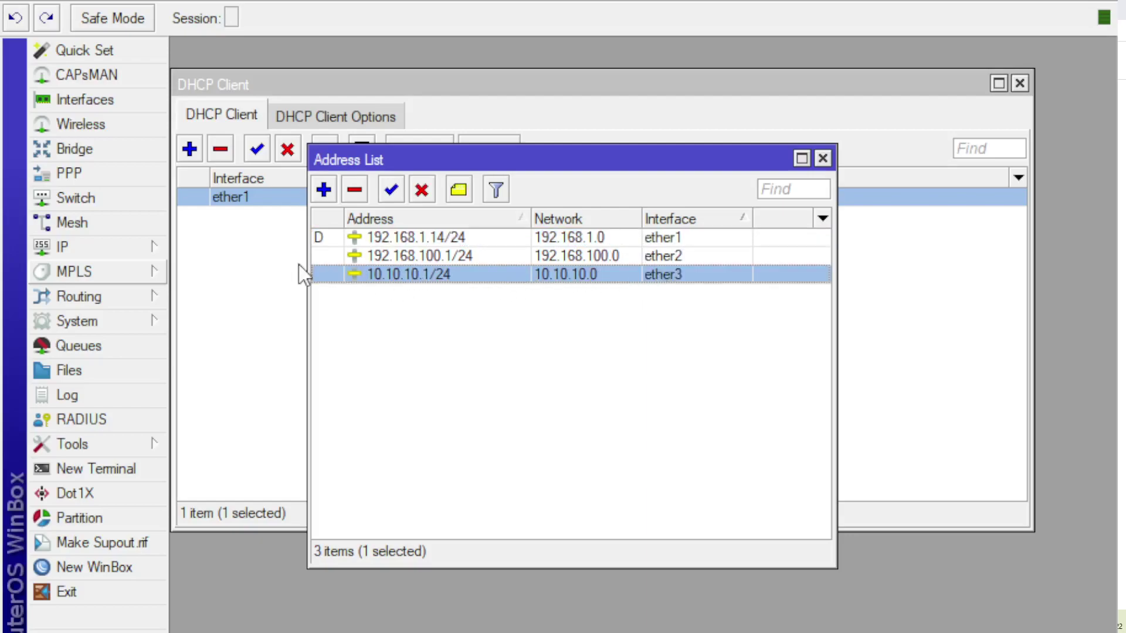
Step: Launch the DHCP Server setup wizard and choose ether2 as the serving interface
{"action": "left_click", "coordinate": [540, 254]}
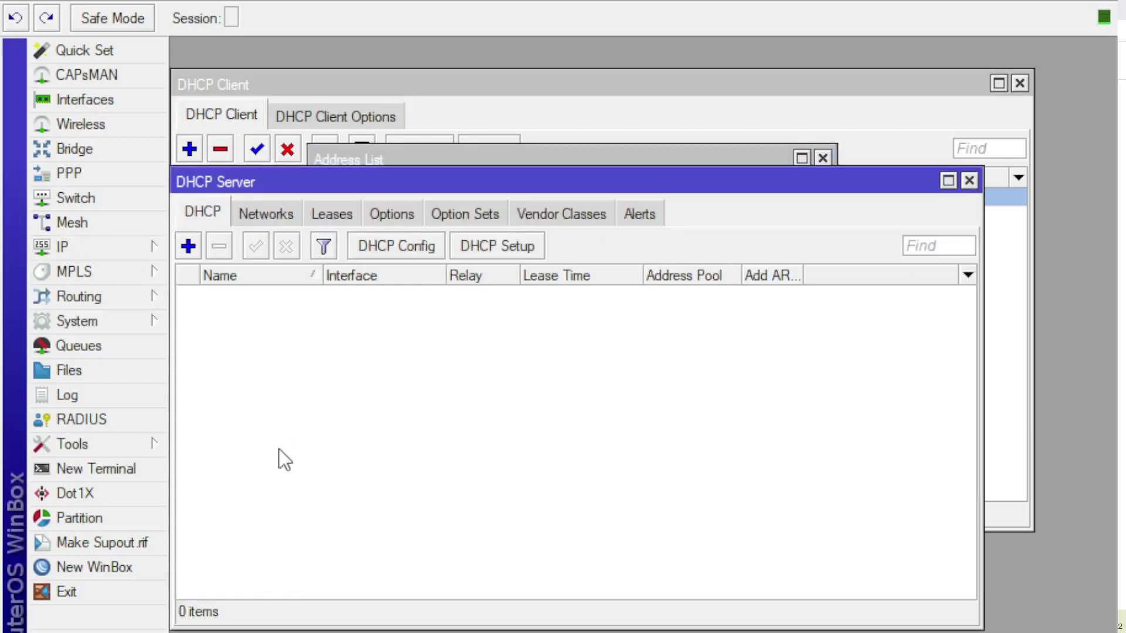
{"action": "left_click_drag", "start_coordinate": [373, 176], "coordinate": [517, 167]}
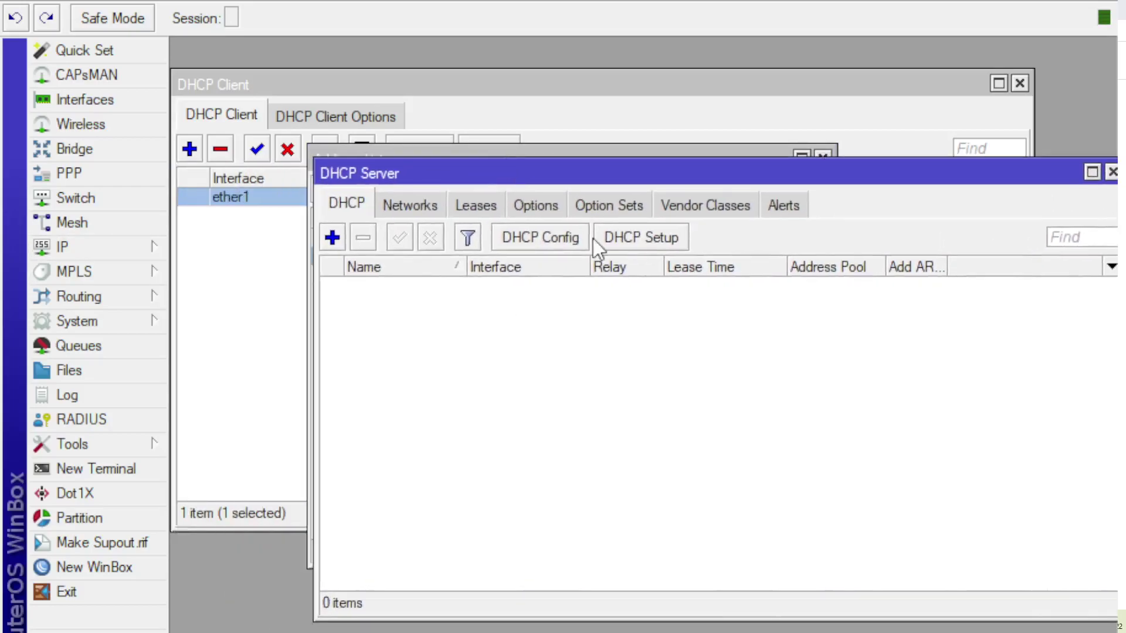
{"action": "left_click", "coordinate": [630, 241]}
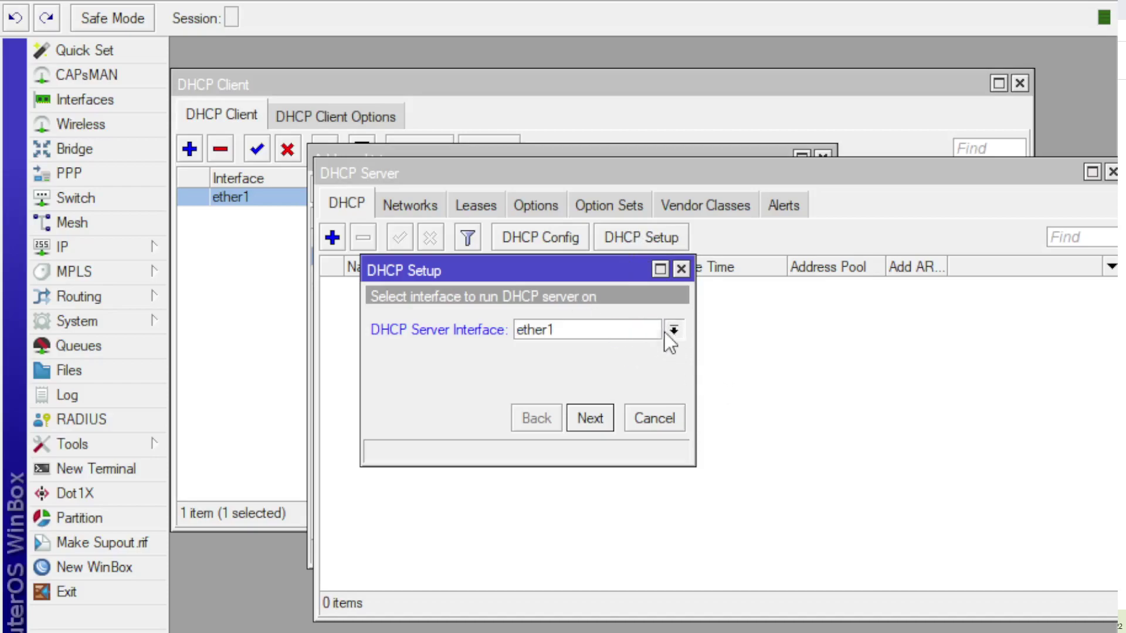
{"action": "key", "text": "Down"}
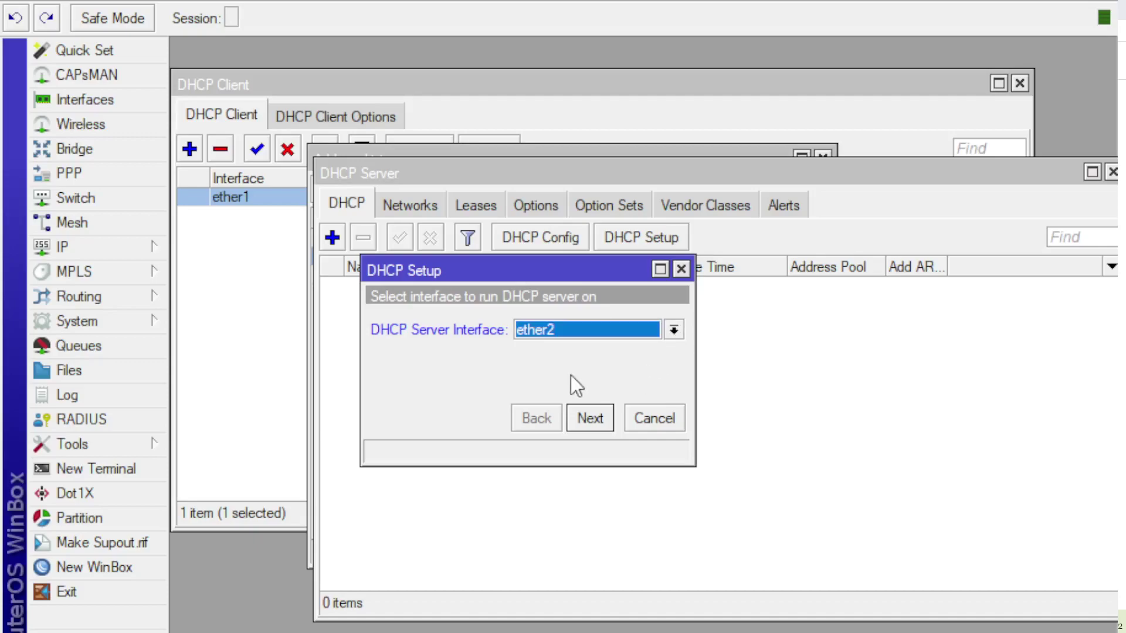
{"action": "left_click", "coordinate": [586, 419]}
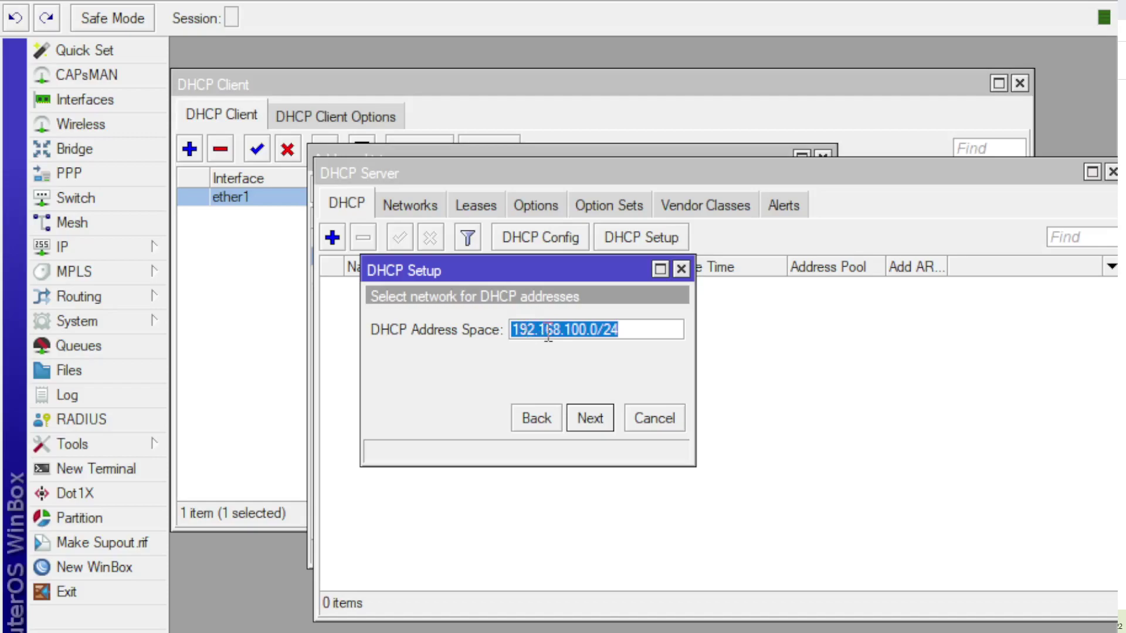
{"action": "left_click_drag", "start_coordinate": [435, 171], "coordinate": [411, 274]}
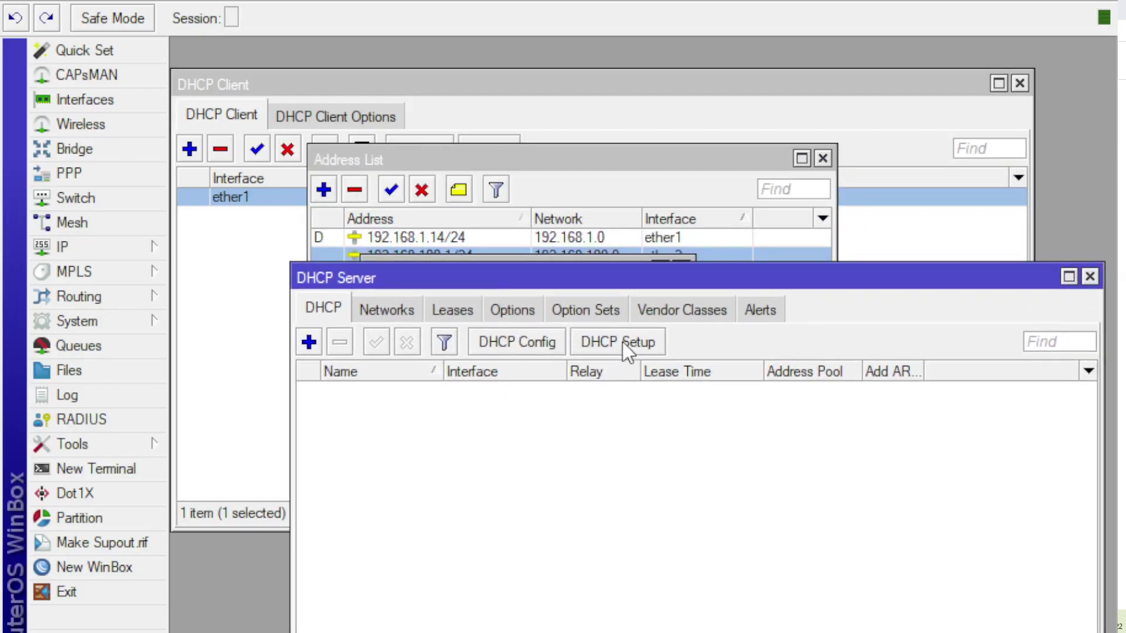
{"action": "left_click", "coordinate": [621, 343]}
Step: Accept address space 192.168.100.0/24, gateway 192.168.100.1, default pool, DNS 192.168.1.11 and 00:10:00 lease
{"action": "left_click", "coordinate": [599, 427]}
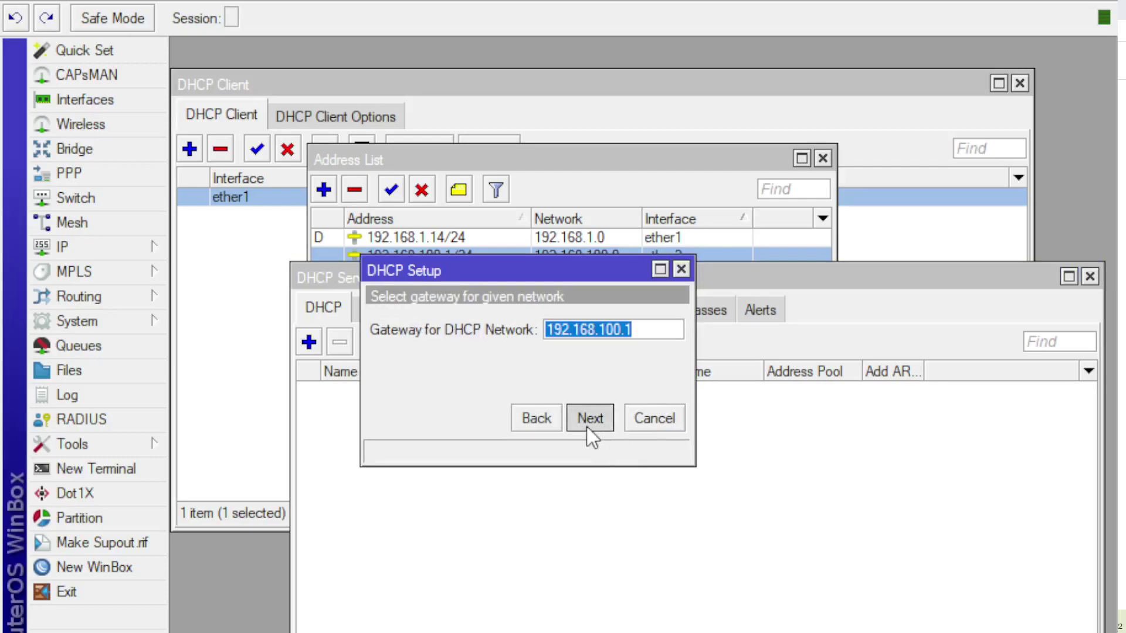
{"action": "left_click", "coordinate": [587, 428]}
{"action": "left_click", "coordinate": [591, 421]}
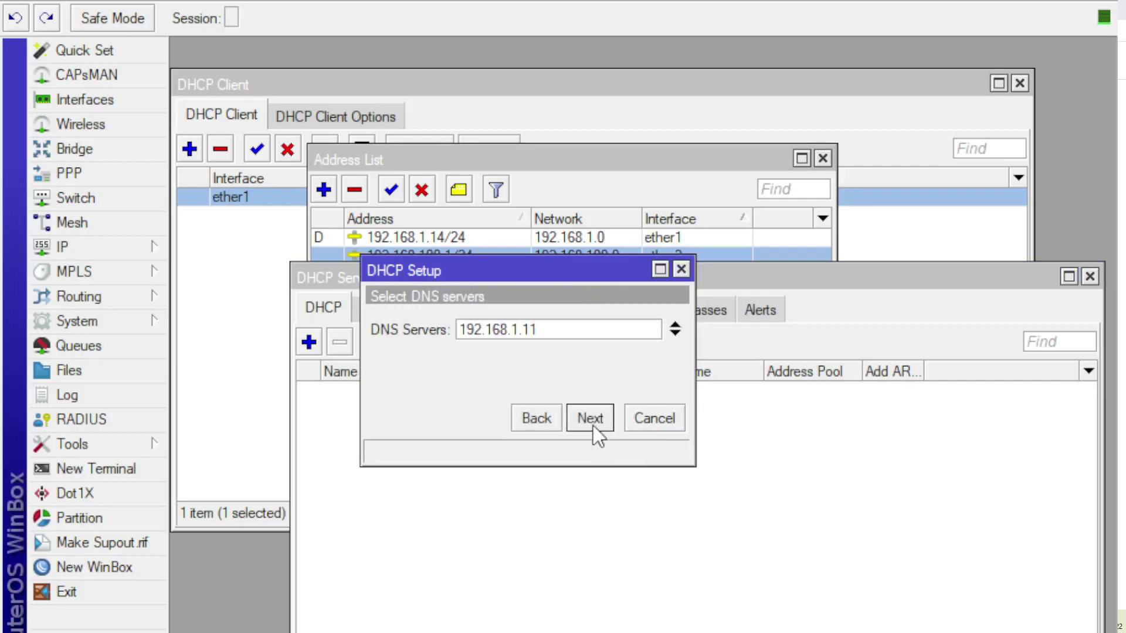
{"action": "left_click", "coordinate": [590, 420]}
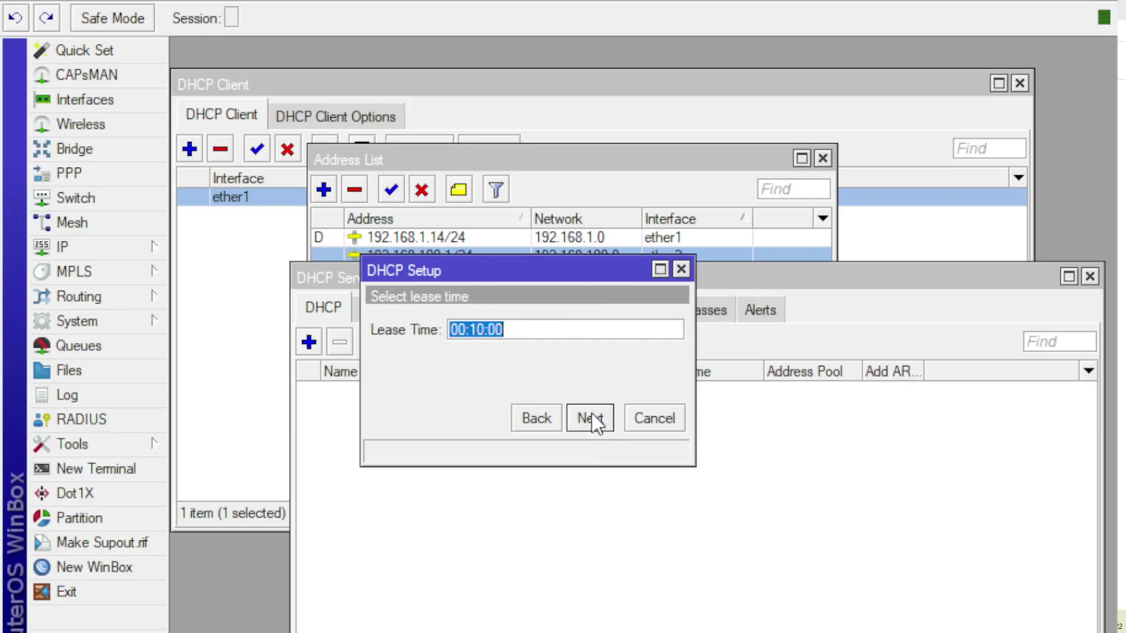
{"action": "left_click", "coordinate": [593, 417]}
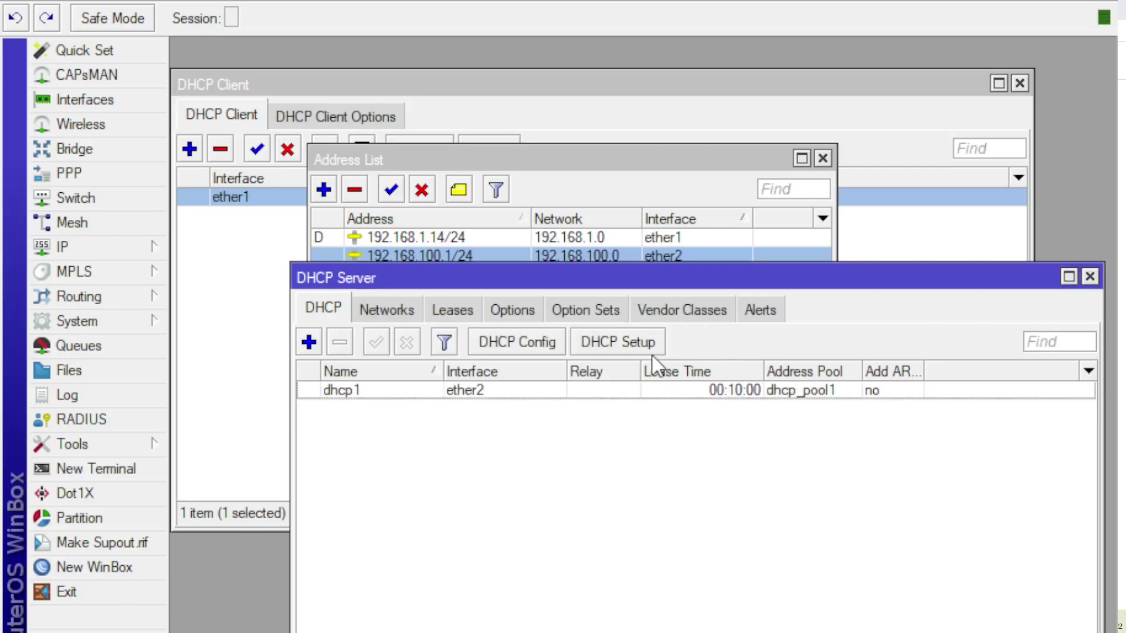
{"action": "left_click", "coordinate": [614, 167]}
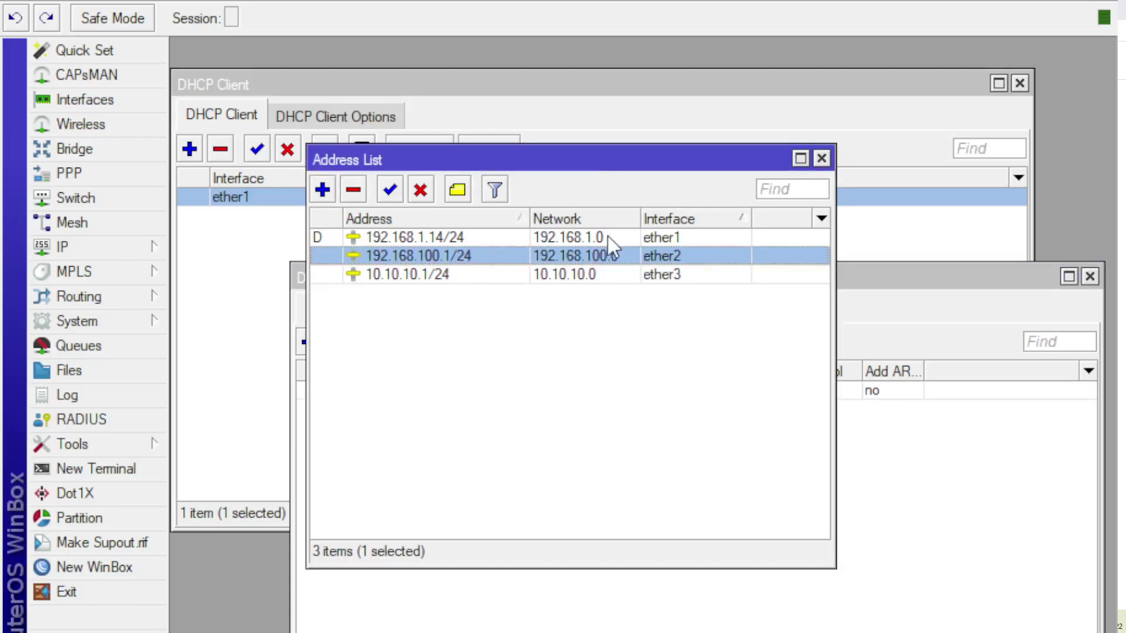
{"action": "left_click", "coordinate": [593, 276]}
{"action": "left_click", "coordinate": [588, 239]}
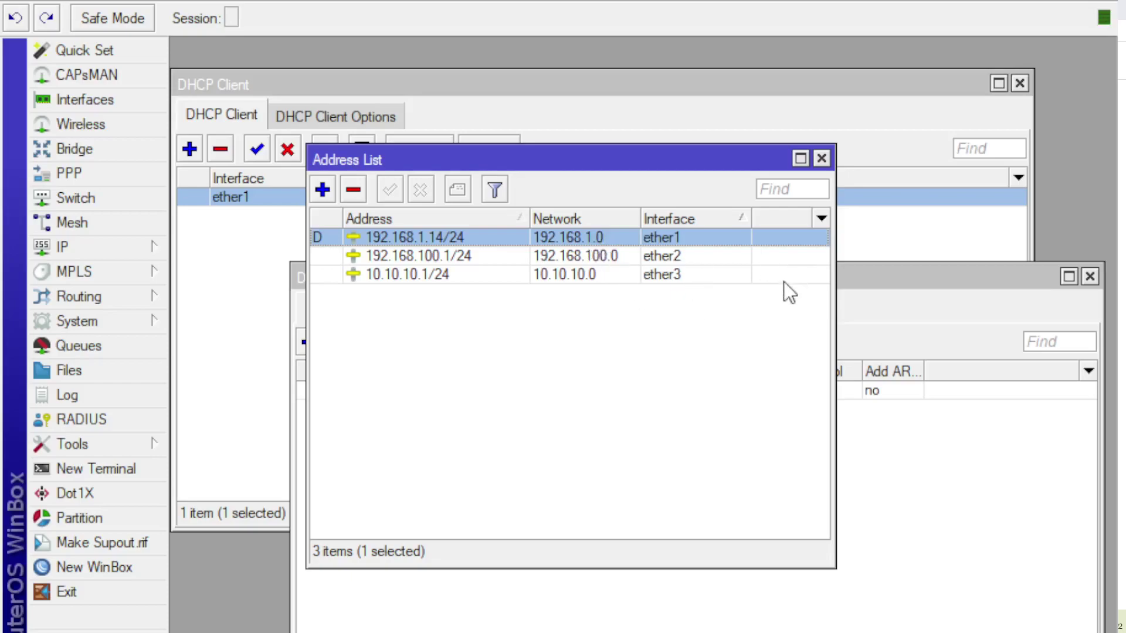
{"action": "left_click", "coordinate": [690, 262]}
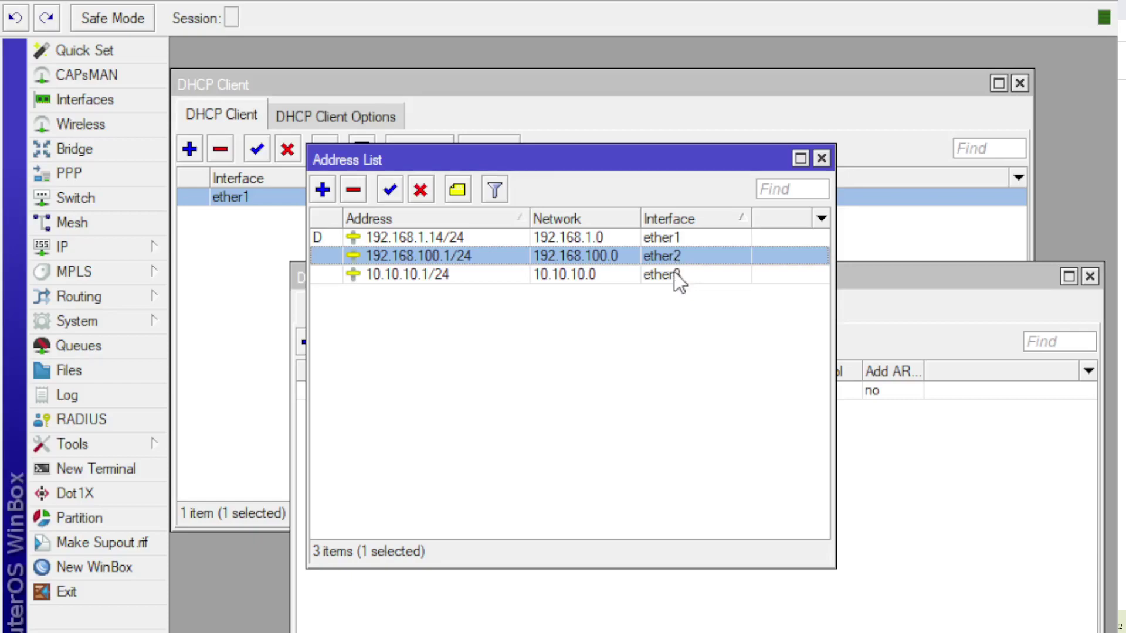
{"action": "left_click", "coordinate": [676, 277]}
{"action": "left_click", "coordinate": [670, 256]}
{"action": "left_click", "coordinate": [666, 238]}
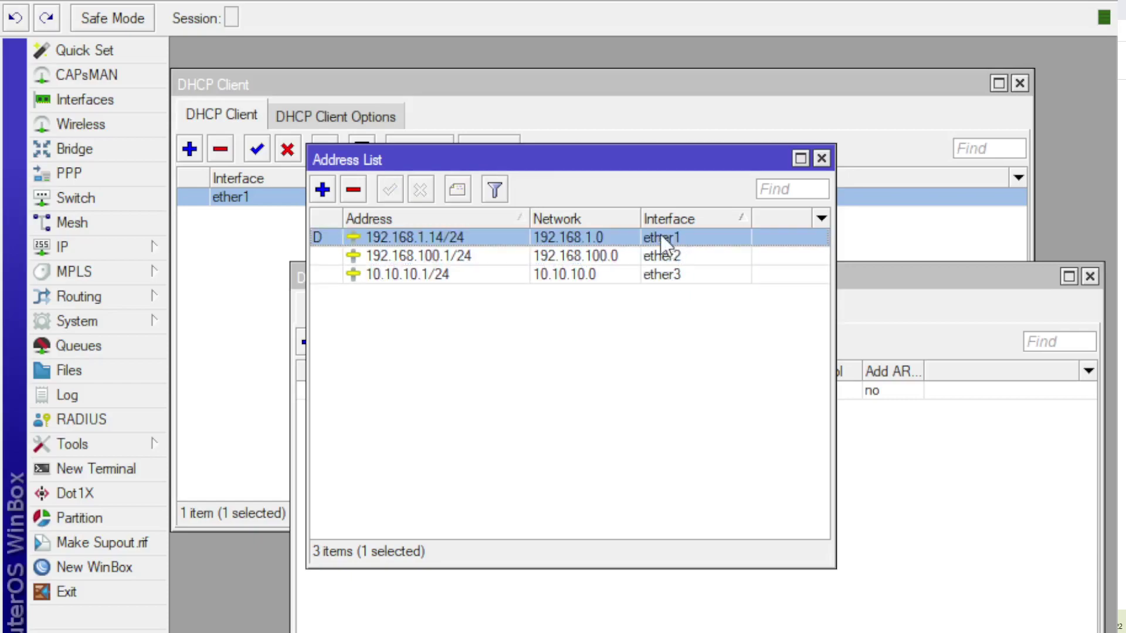
{"action": "left_click", "coordinate": [695, 260]}
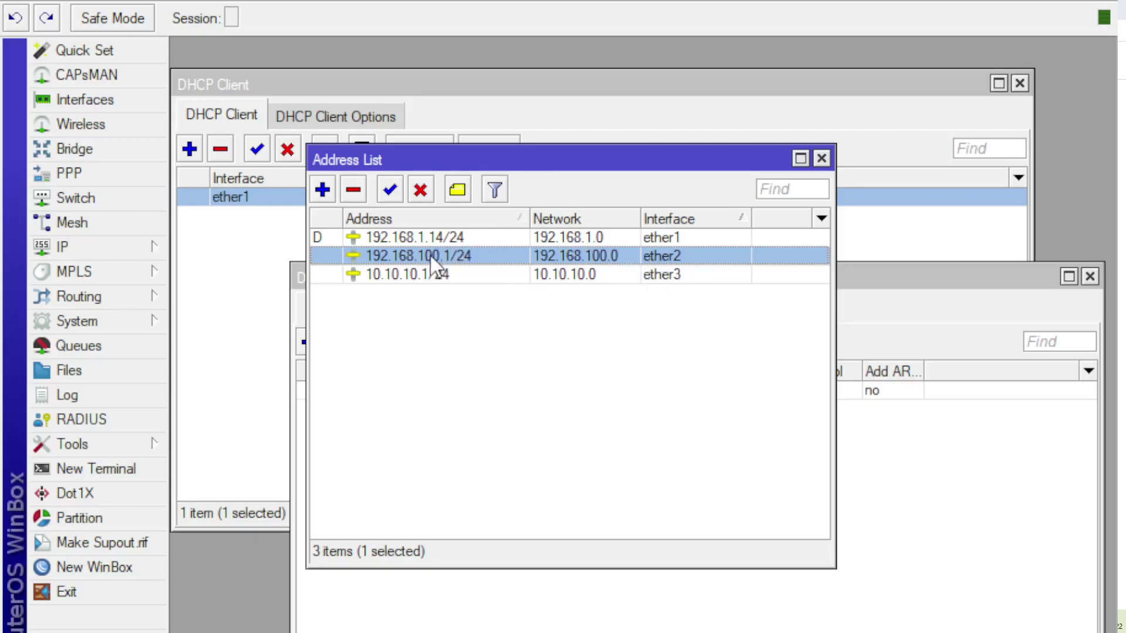
{"action": "left_click", "coordinate": [666, 274]}
{"action": "left_click", "coordinate": [668, 258]}
Step: Set DNS servers 8.8.8.8 and 8.8.4.4, allow remote requests, and apply the settings
{"action": "left_click", "coordinate": [100, 245]}
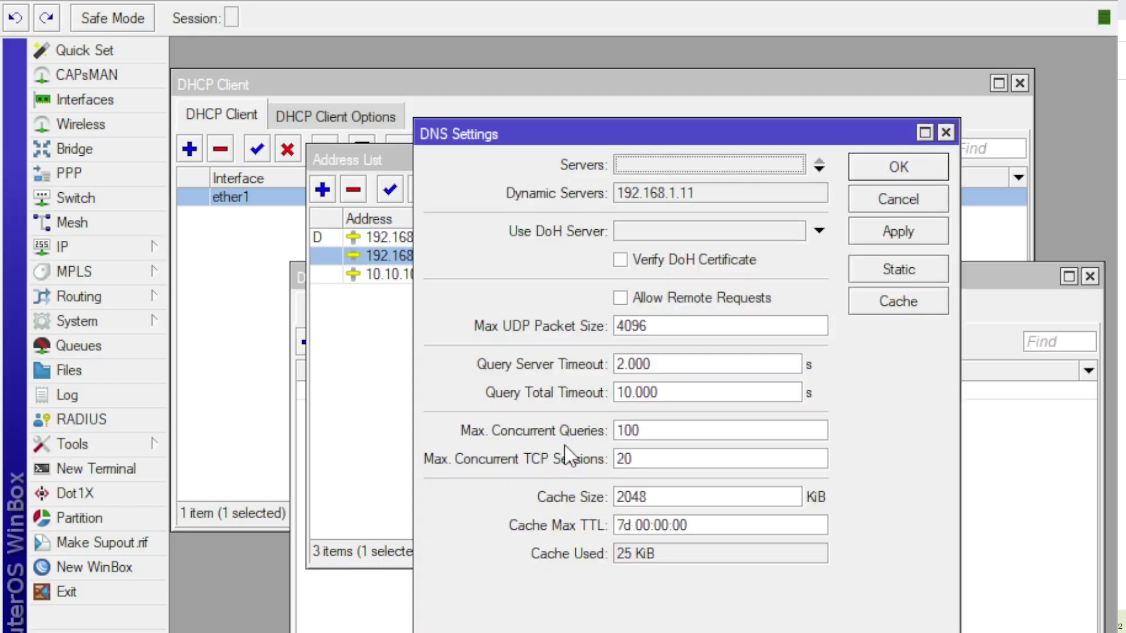
{"action": "left_click", "coordinate": [821, 171]}
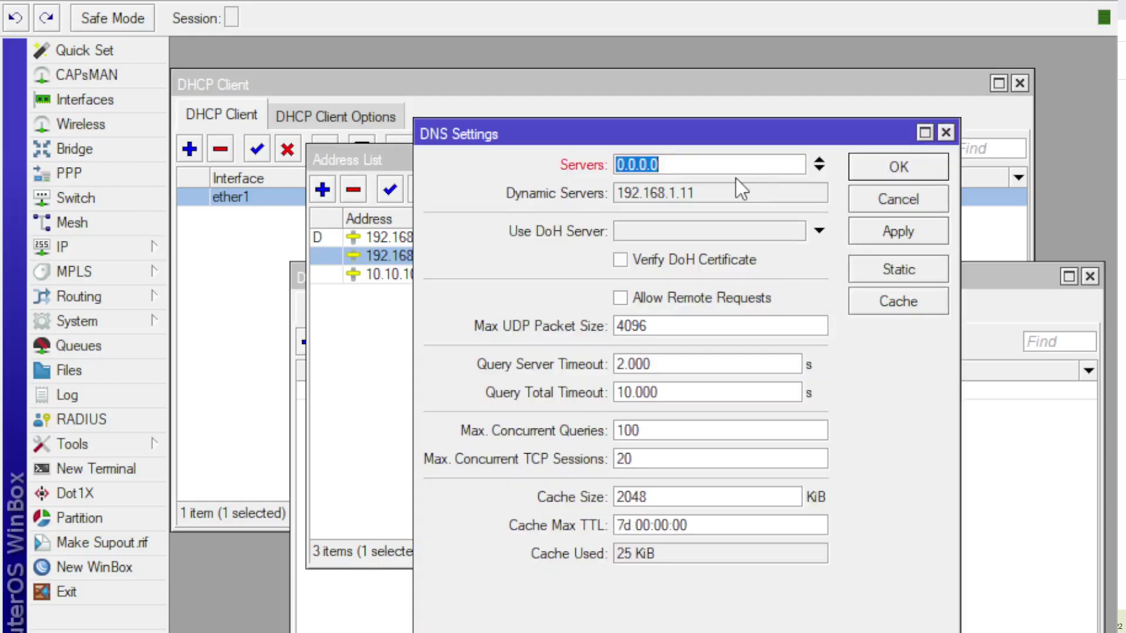
{"action": "type", "text": "8.8.8.8"}
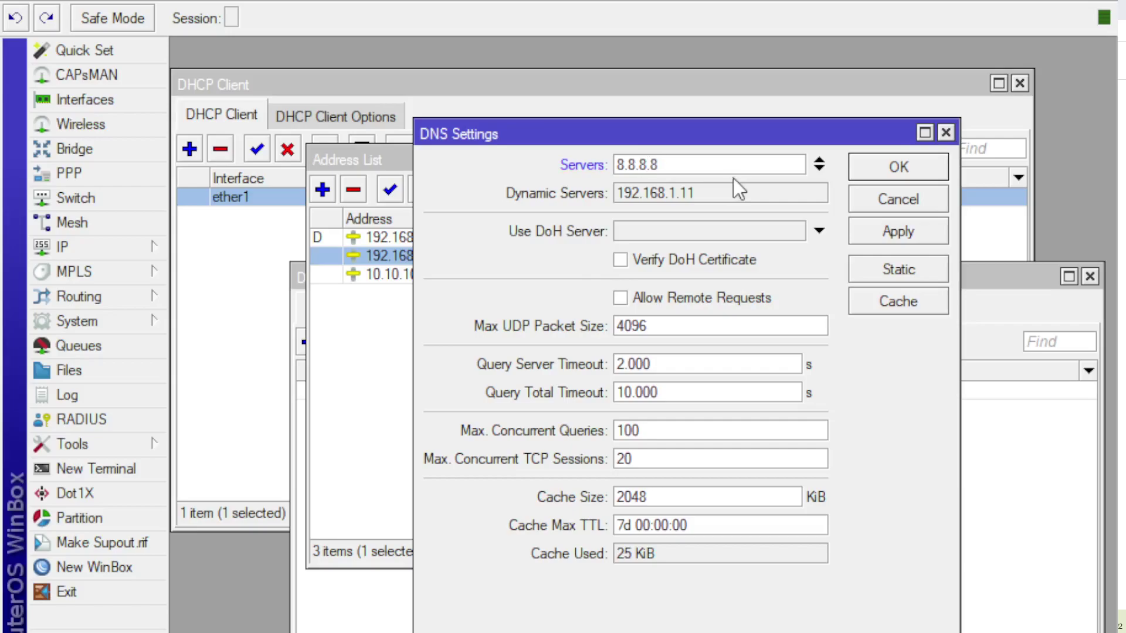
{"action": "left_click", "coordinate": [819, 170]}
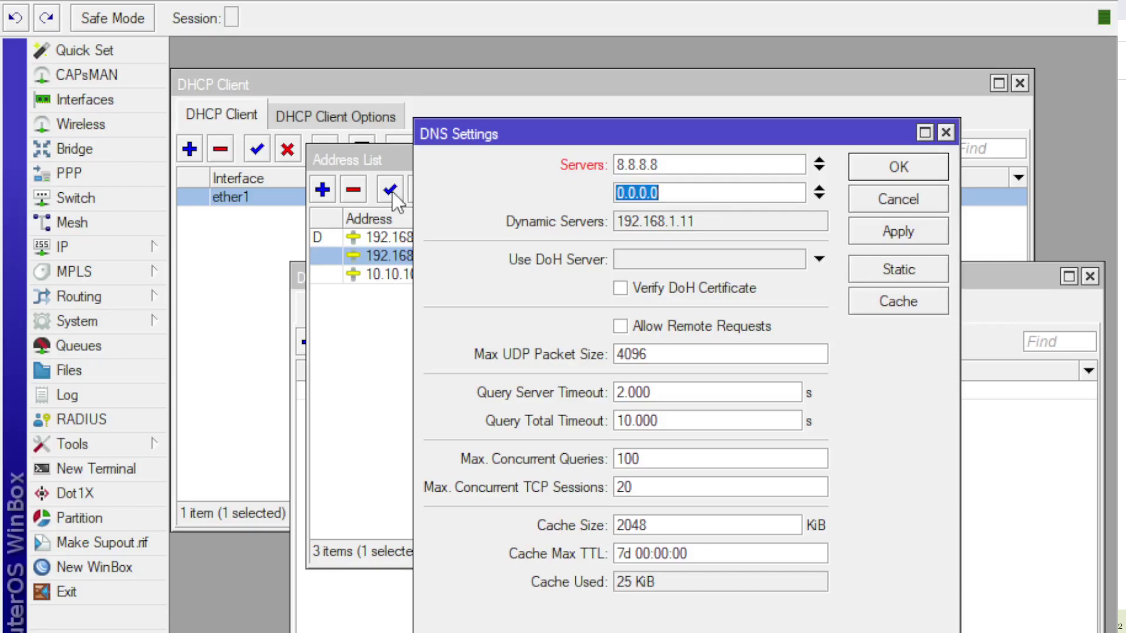
{"action": "type", "text": "8.8.4.4"}
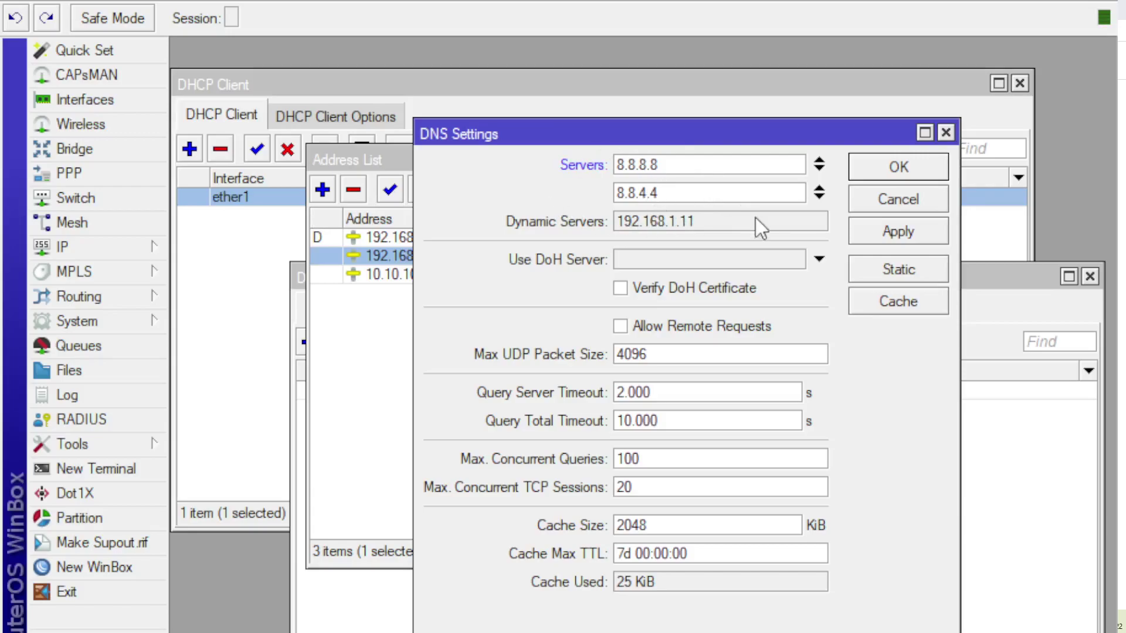
{"action": "left_click", "coordinate": [620, 327]}
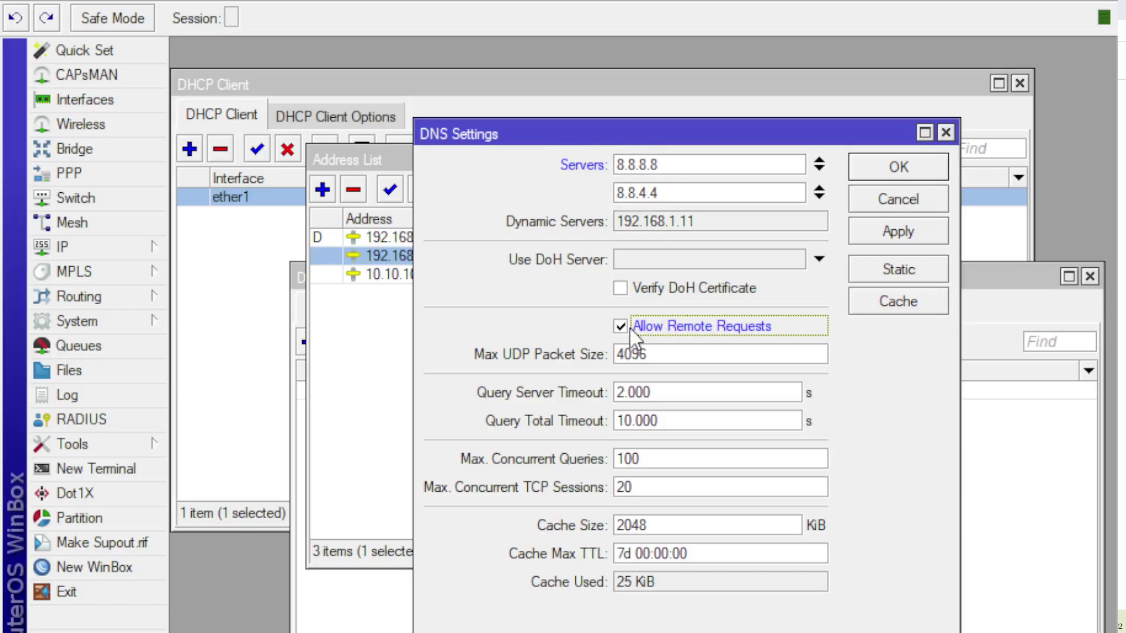
{"action": "left_click", "coordinate": [923, 228]}
{"action": "left_click", "coordinate": [930, 173]}
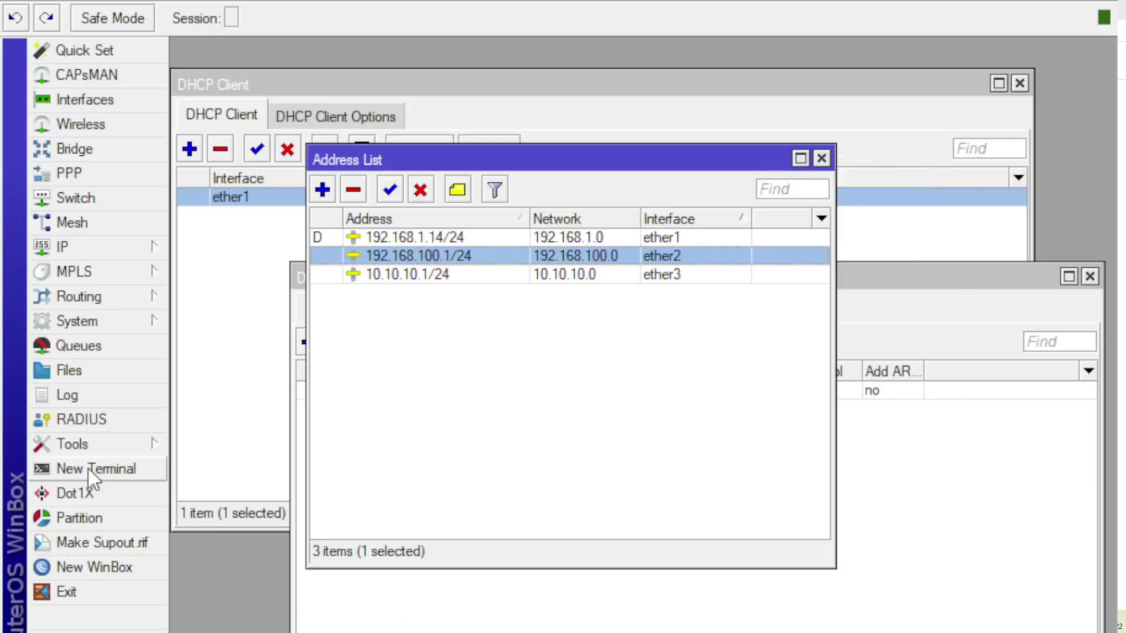
{"action": "left_click", "coordinate": [154, 469]}
{"action": "type", "text": "PING GOOGLE."}
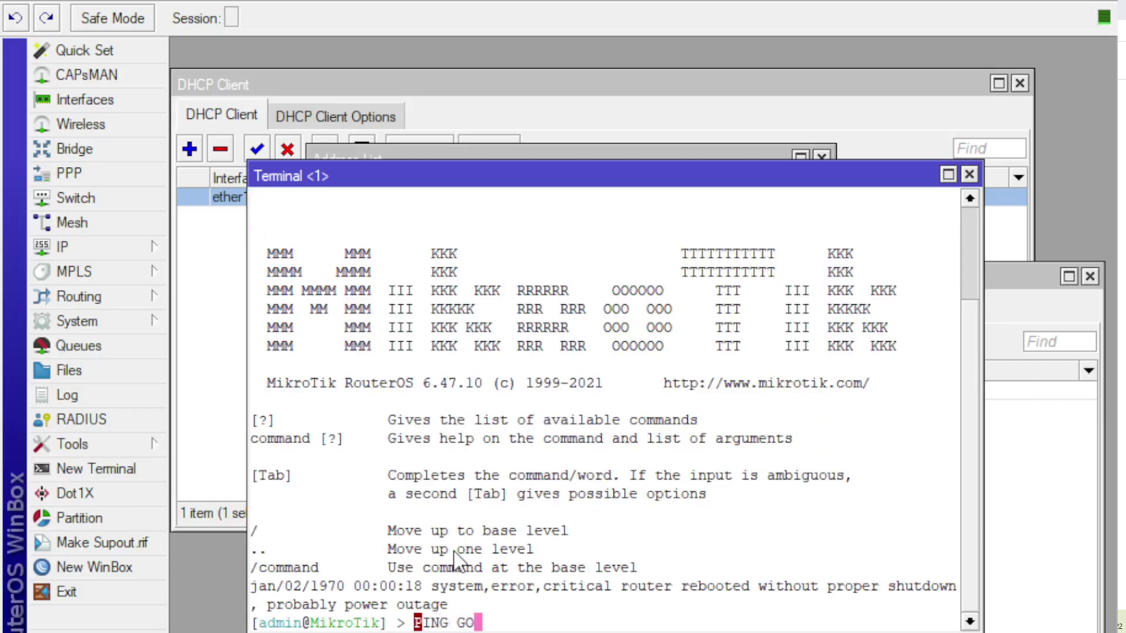
{"action": "key", "text": "BackSpace"}
{"action": "key", "text": "BackSpace"}
{"action": "key", "text": "BackSpace"}
{"action": "key", "text": "BackSpace"}
{"action": "key", "text": "BackSpace"}
{"action": "key", "text": "BackSpace"}
{"action": "key", "text": "BackSpace"}
{"action": "key", "text": "BackSpace"}
{"action": "key", "text": "BackSpace"}
{"action": "key", "text": "BackSpace"}
{"action": "key", "text": "BackSpace"}
{"action": "key", "text": "BackSpace"}
{"action": "type", "text": "ping googl"}
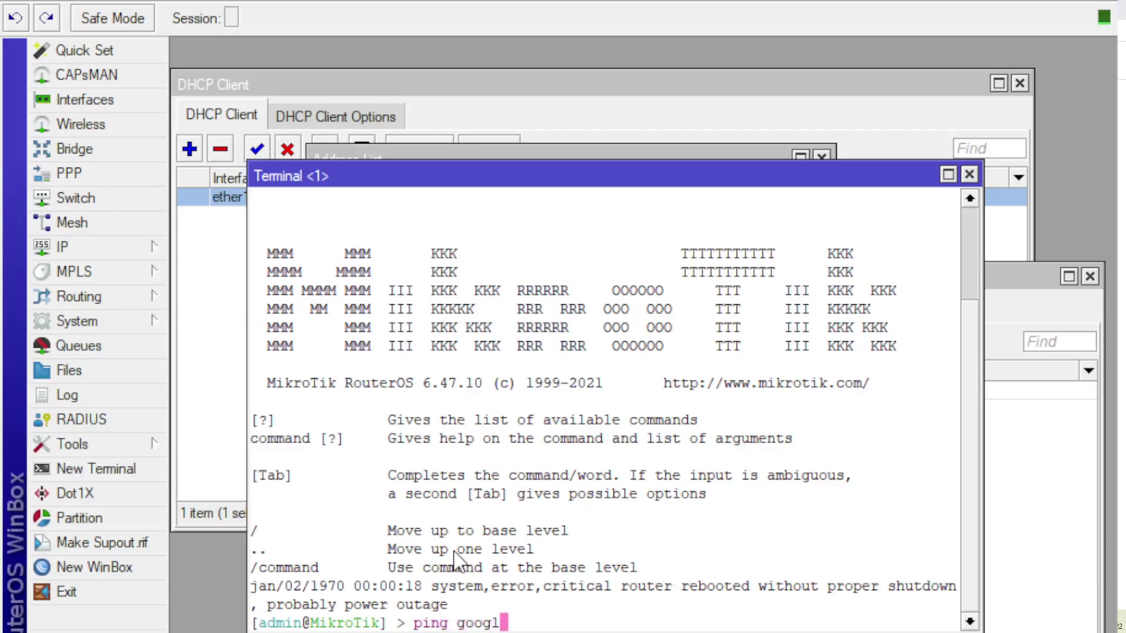
{"action": "type", "text": "e.com"}
{"action": "key", "text": "Return"}
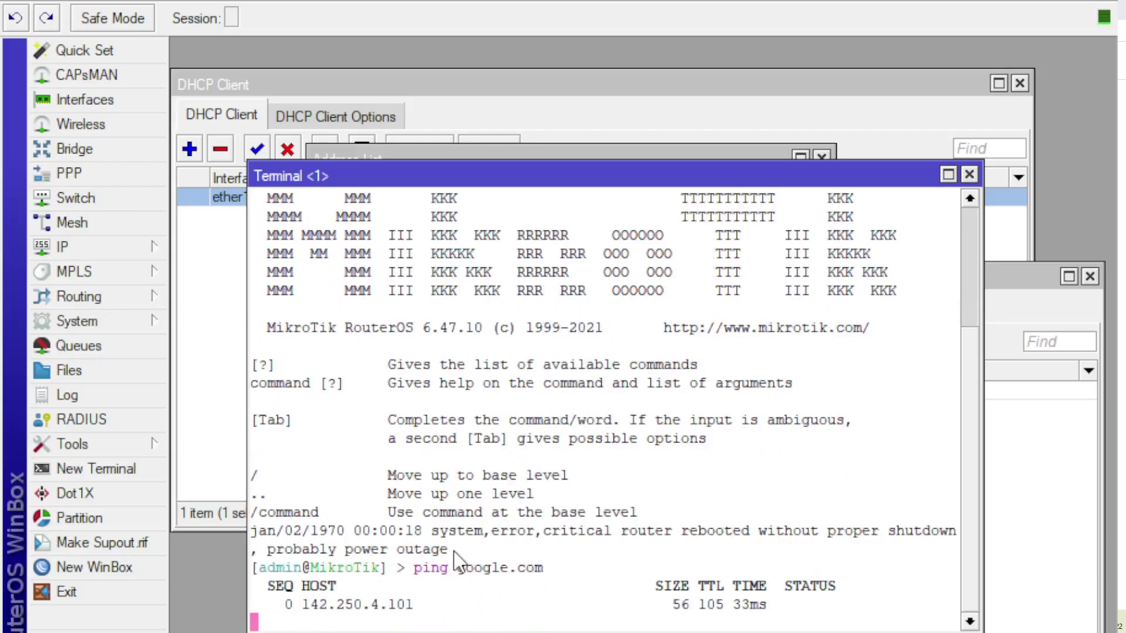
{"action": "key", "text": "ctrl+c"}
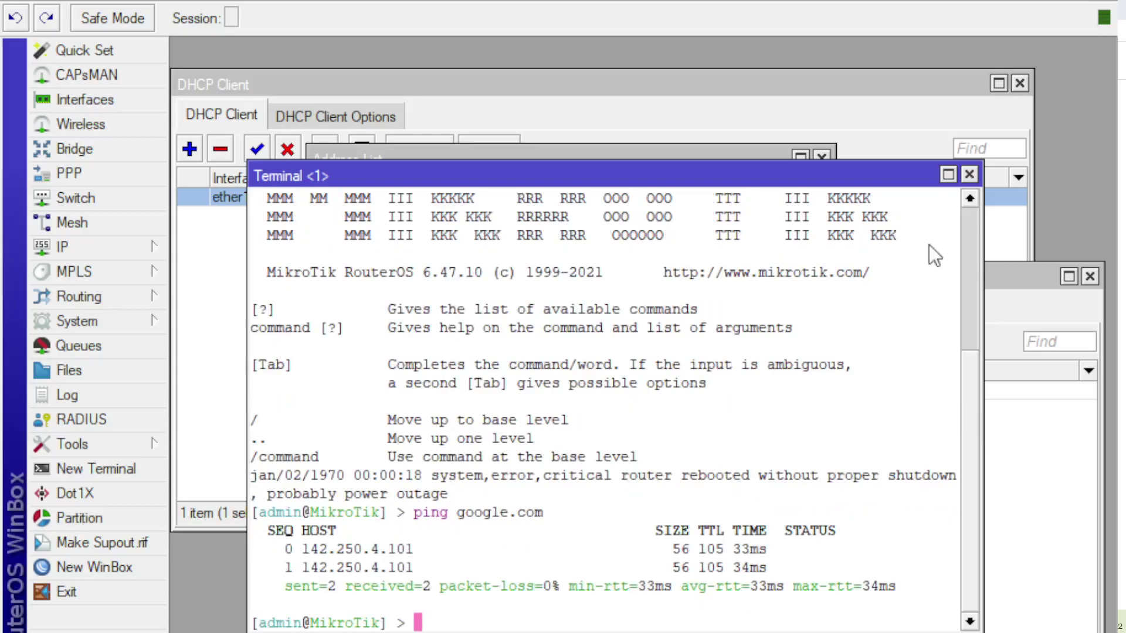
{"action": "left_click", "coordinate": [969, 174]}
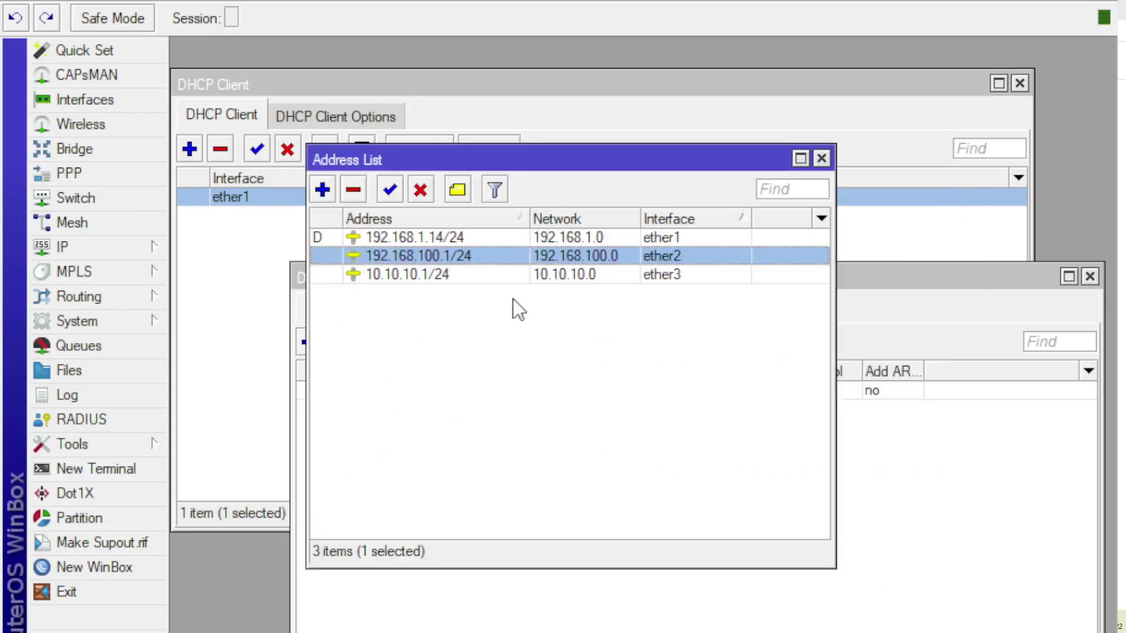
Step: Close the DHCP Server list and browse the Firewall Mangle, NAT and Filter tabs, settling on NAT
{"action": "left_click", "coordinate": [714, 630]}
{"action": "left_click_drag", "start_coordinate": [657, 286], "coordinate": [540, 139]}
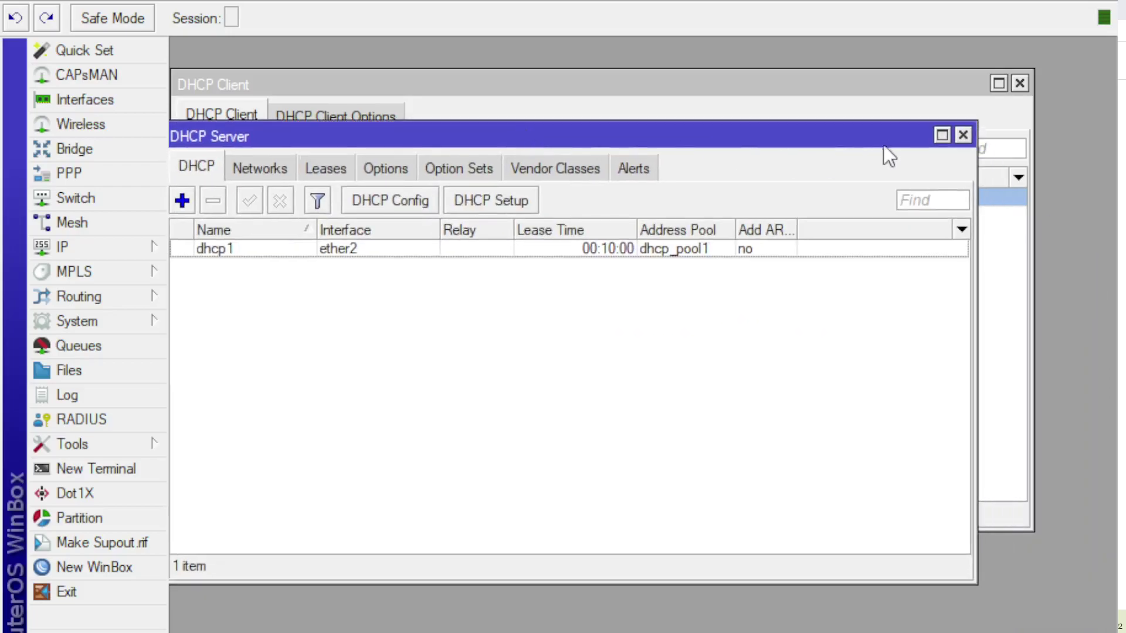
{"action": "left_click", "coordinate": [958, 133]}
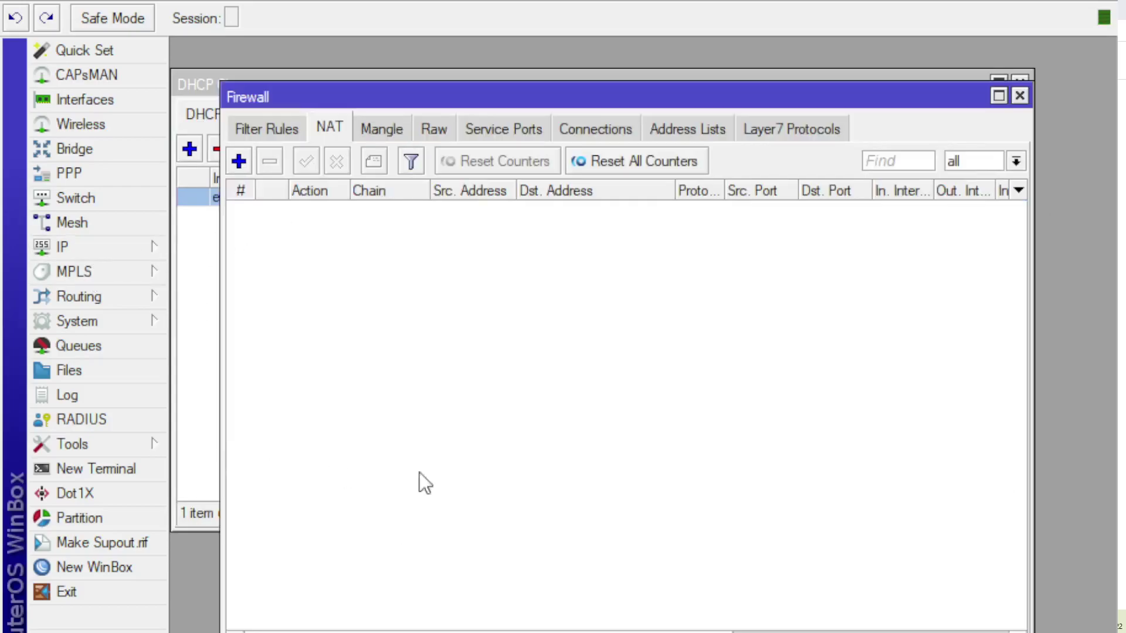
{"action": "left_click", "coordinate": [382, 129]}
{"action": "left_click", "coordinate": [329, 129]}
{"action": "left_click", "coordinate": [269, 127]}
{"action": "left_click", "coordinate": [321, 126]}
Step: Add a srcnat NAT rule with out-interface ether1 and action masquerade
{"action": "left_click", "coordinate": [238, 161]}
{"action": "left_click", "coordinate": [337, 85]}
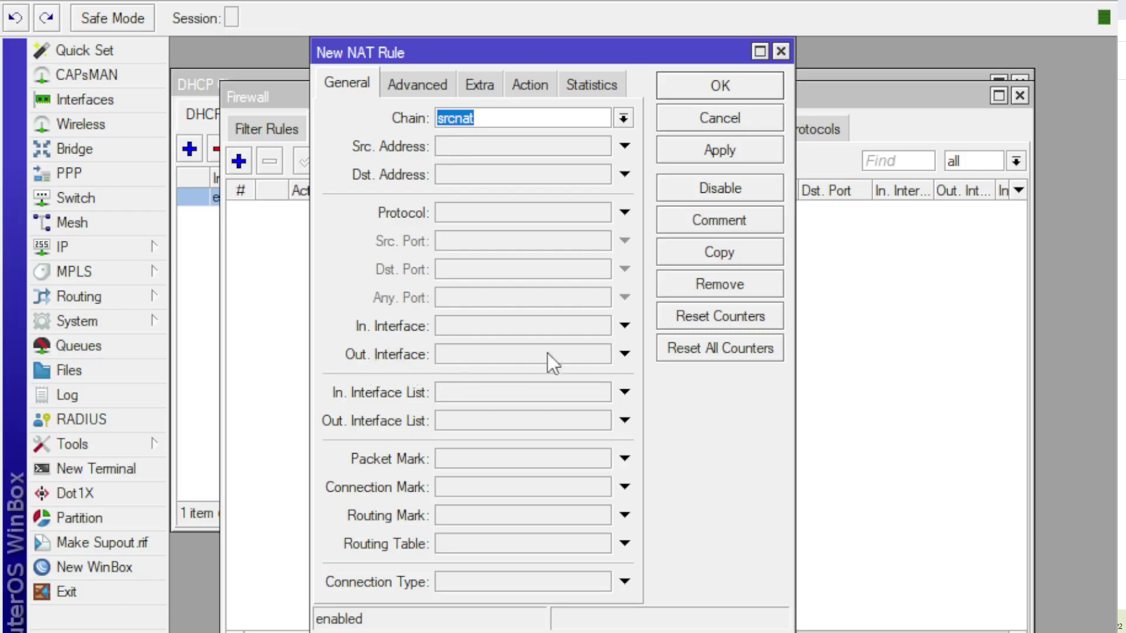
{"action": "left_click", "coordinate": [624, 354]}
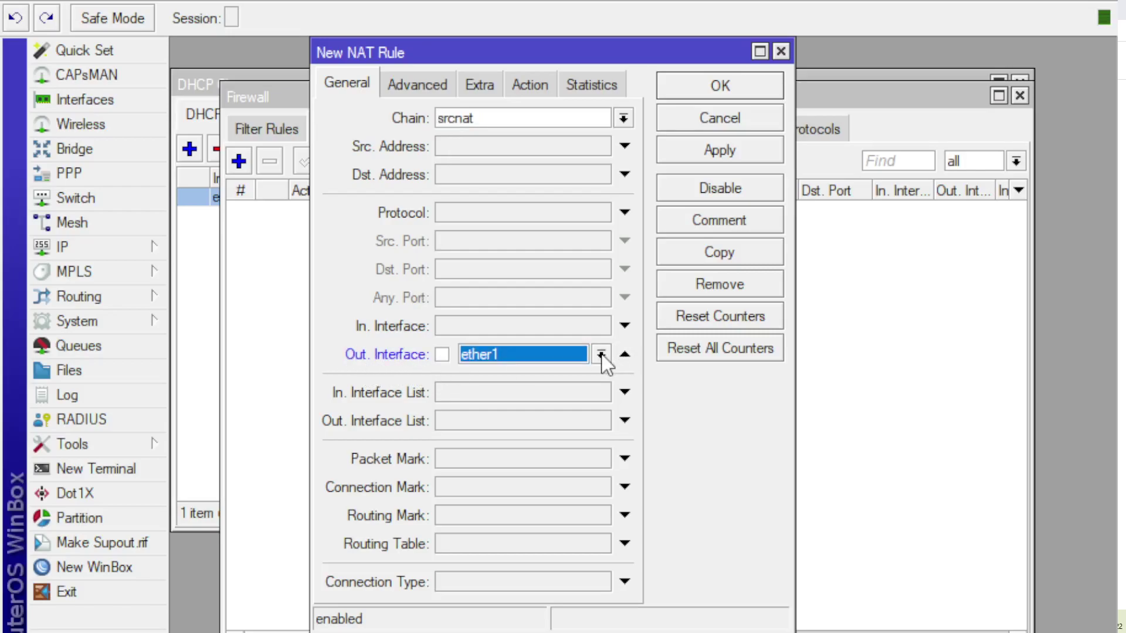
{"action": "left_click", "coordinate": [601, 356]}
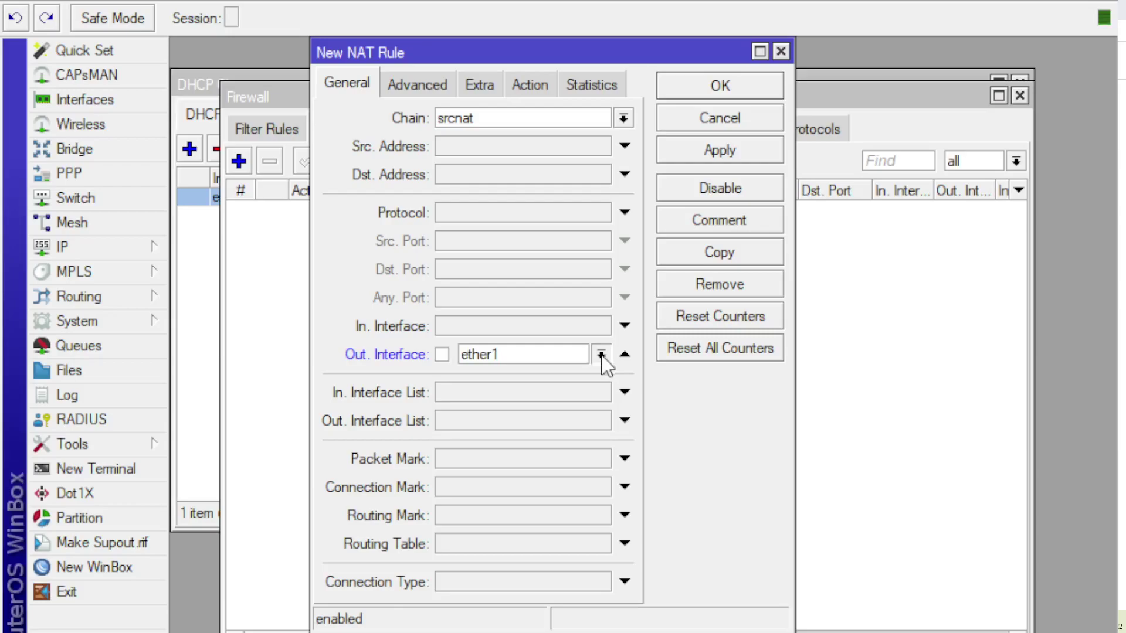
{"action": "left_click", "coordinate": [531, 85]}
{"action": "left_click", "coordinate": [610, 119]}
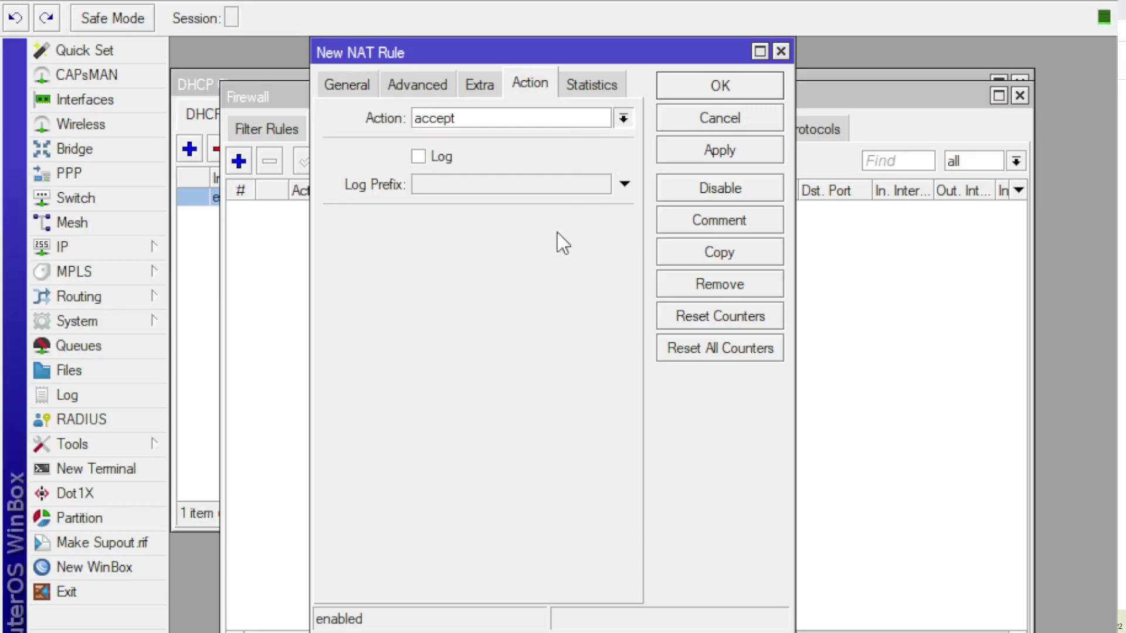
{"action": "type", "text": "m"}
{"action": "left_click", "coordinate": [717, 164]}
{"action": "left_click", "coordinate": [709, 91]}
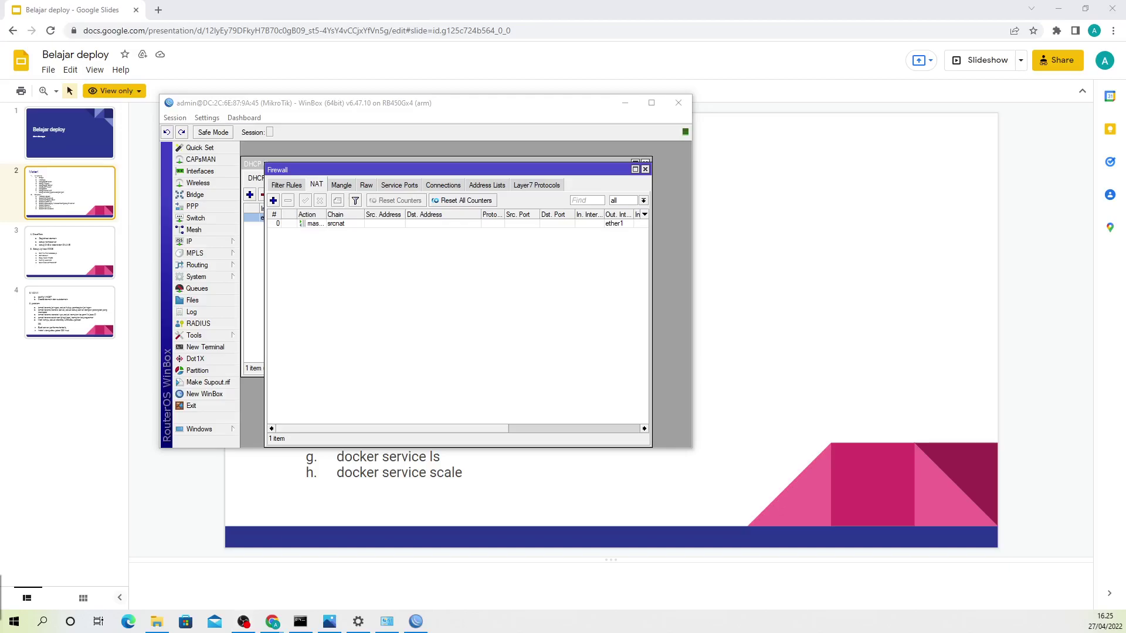
Step: Open the adapter list and check that Ethernet 2 uses the static IPv4 address 10.10.10.10
{"action": "left_click", "coordinate": [358, 621]}
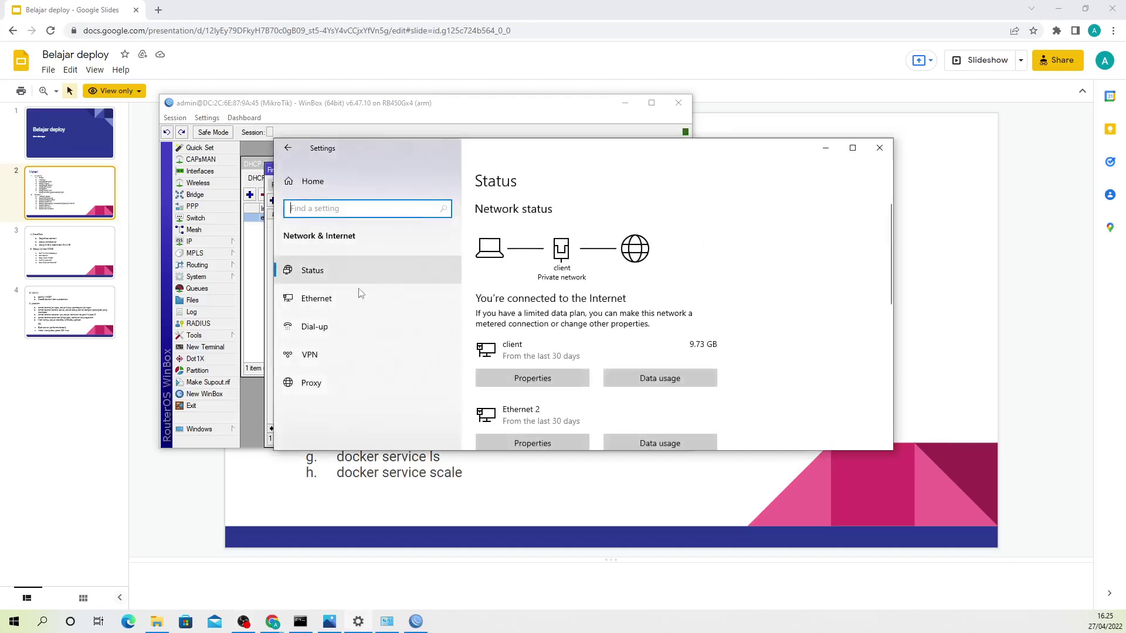
{"action": "left_click", "coordinate": [317, 298]}
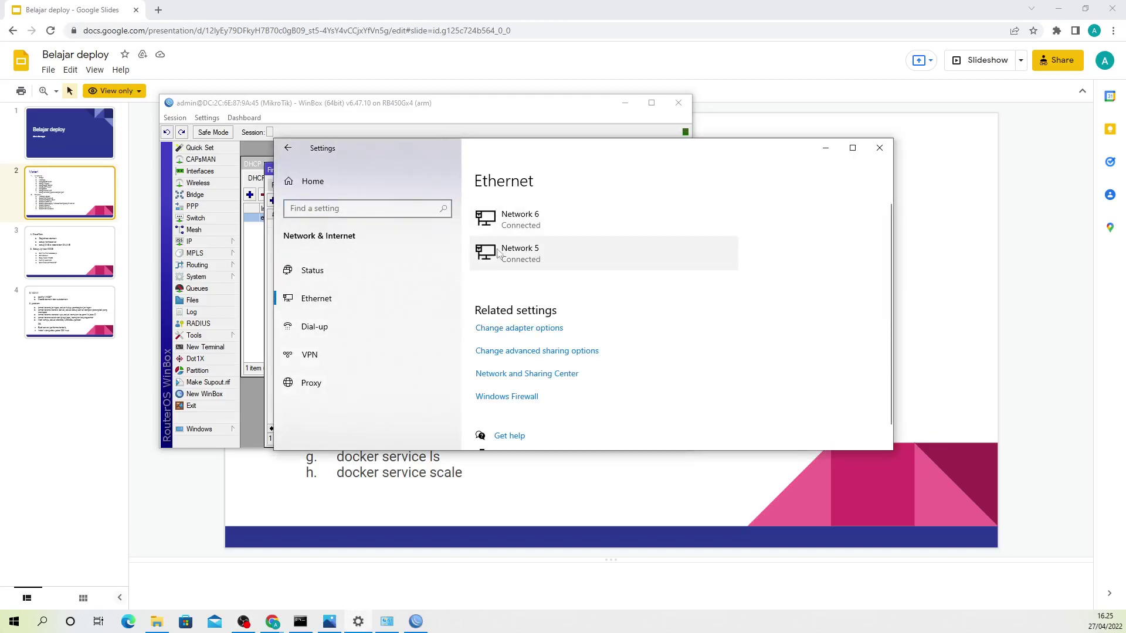
{"action": "left_click", "coordinate": [505, 327]}
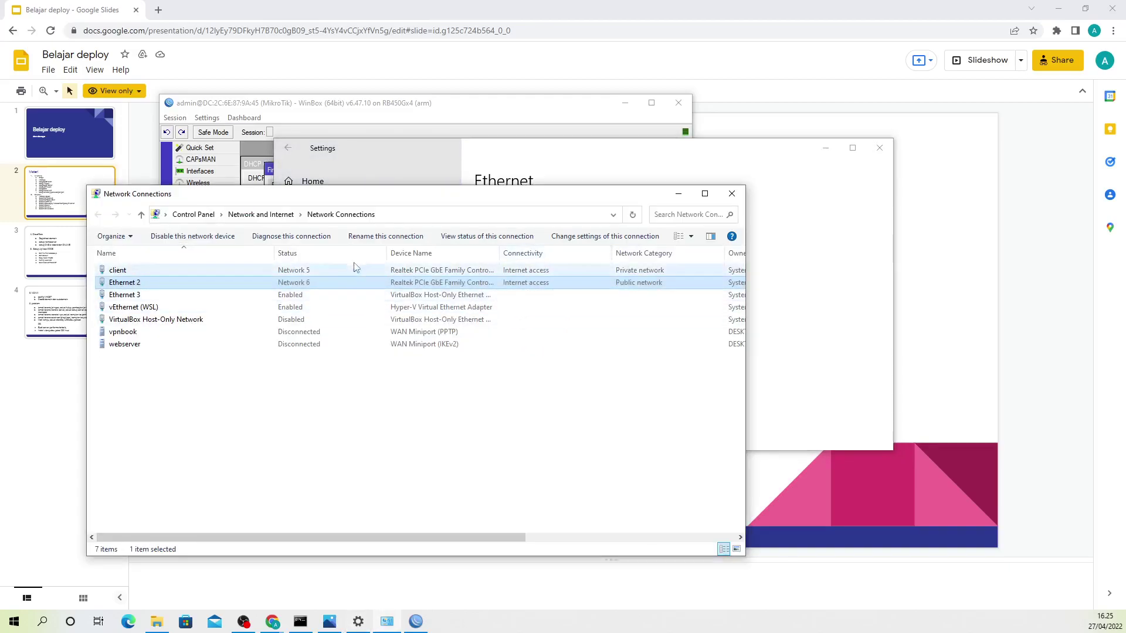
{"action": "double_click", "coordinate": [130, 284]}
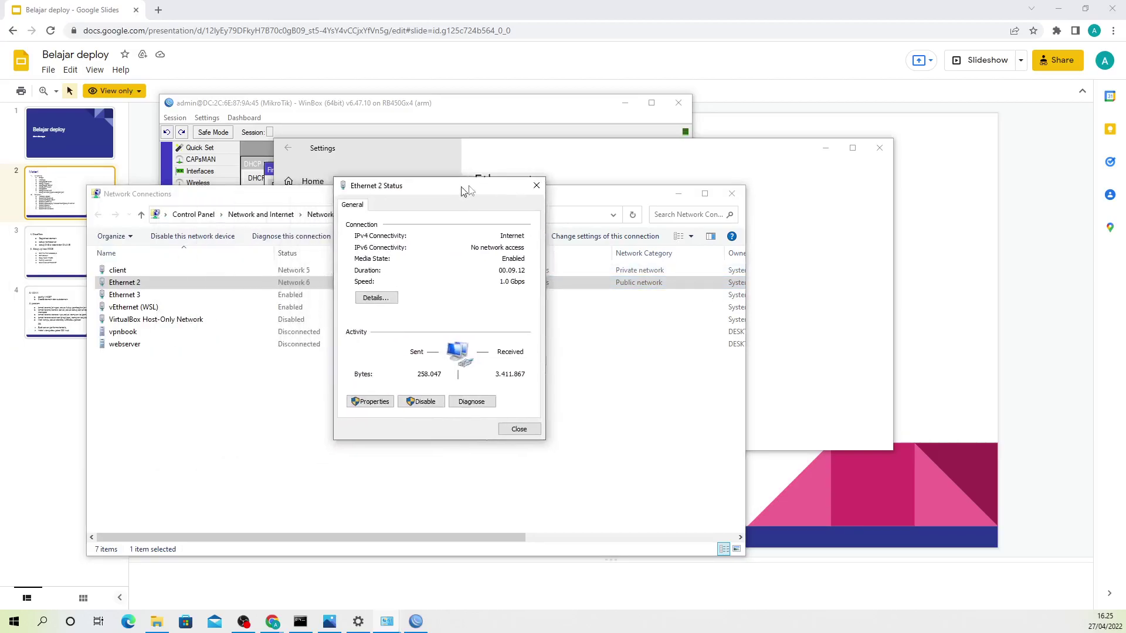
{"action": "left_click", "coordinate": [381, 401]}
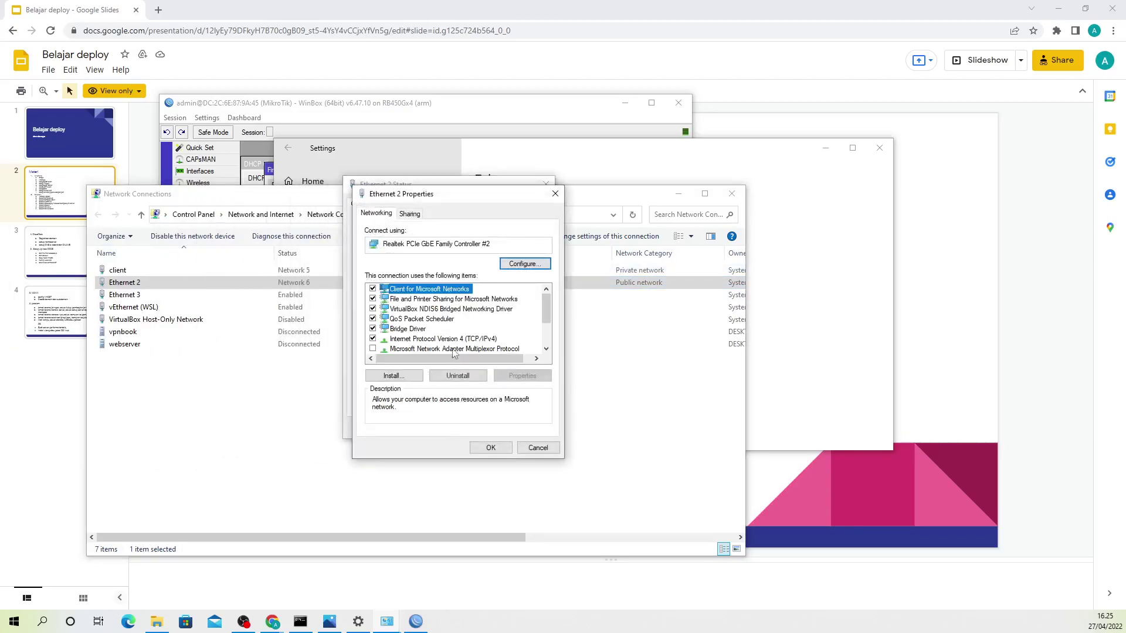
{"action": "double_click", "coordinate": [444, 339]}
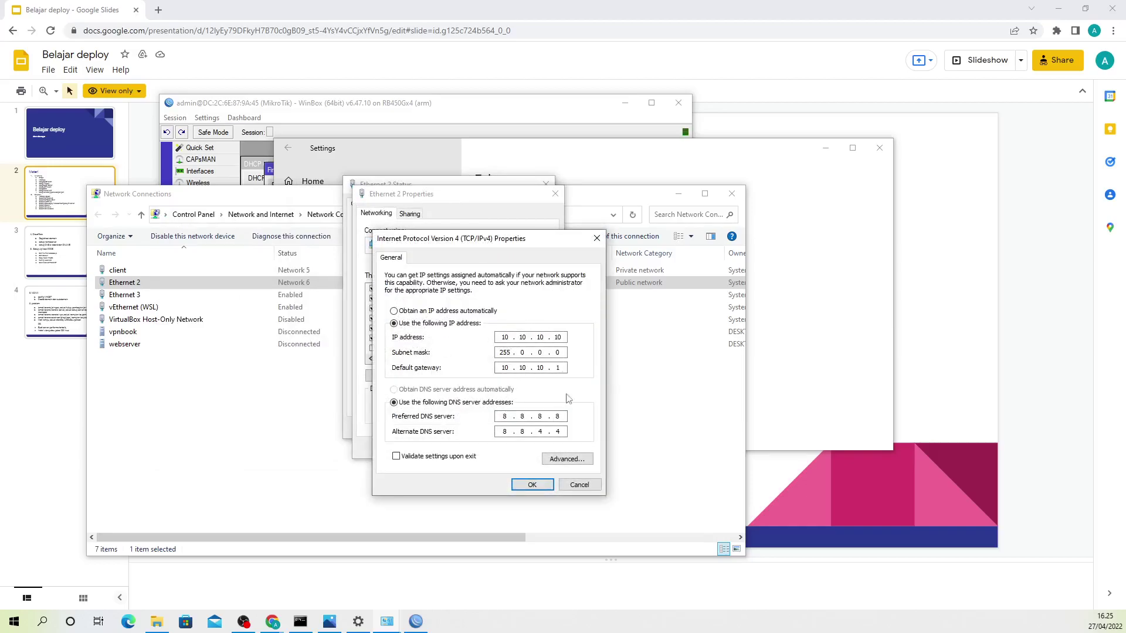
{"action": "left_click", "coordinate": [579, 486]}
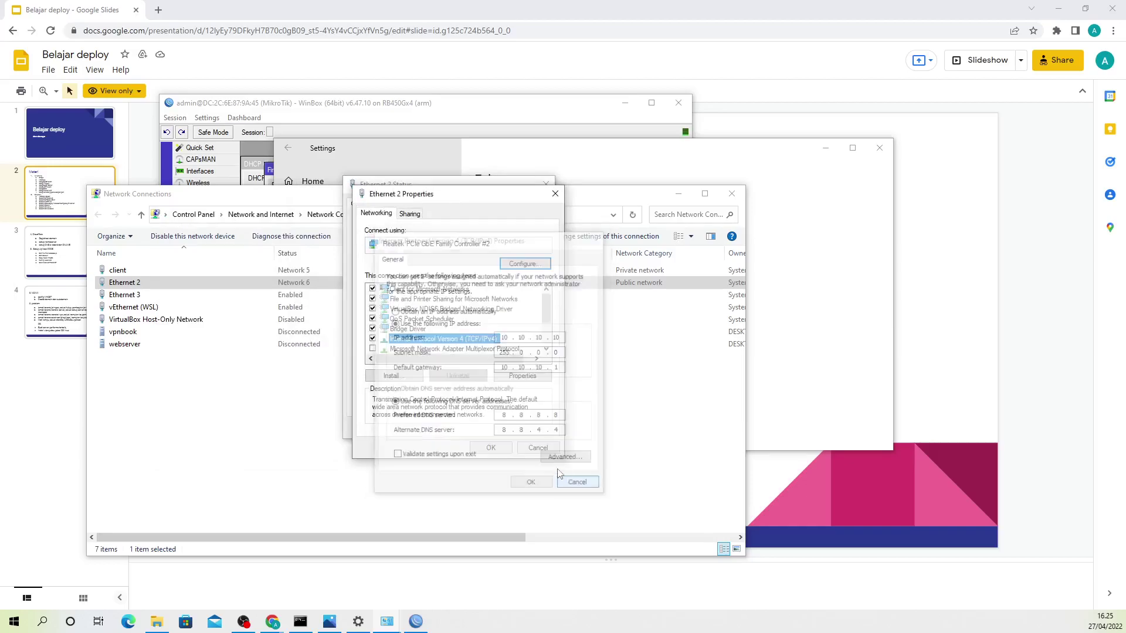
{"action": "left_click", "coordinate": [535, 445]}
{"action": "left_click", "coordinate": [525, 426]}
Step: Check that the client adapter obtains its IPv4 address automatically, closing its dialogs unchanged
{"action": "left_click", "coordinate": [117, 270]}
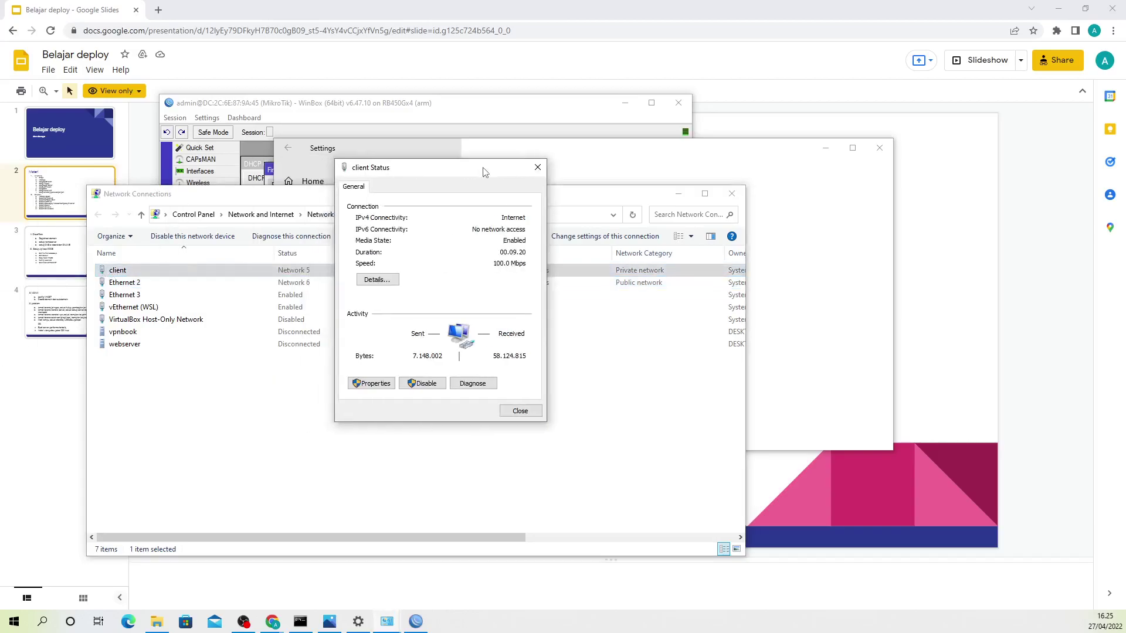
{"action": "left_click", "coordinate": [390, 382]}
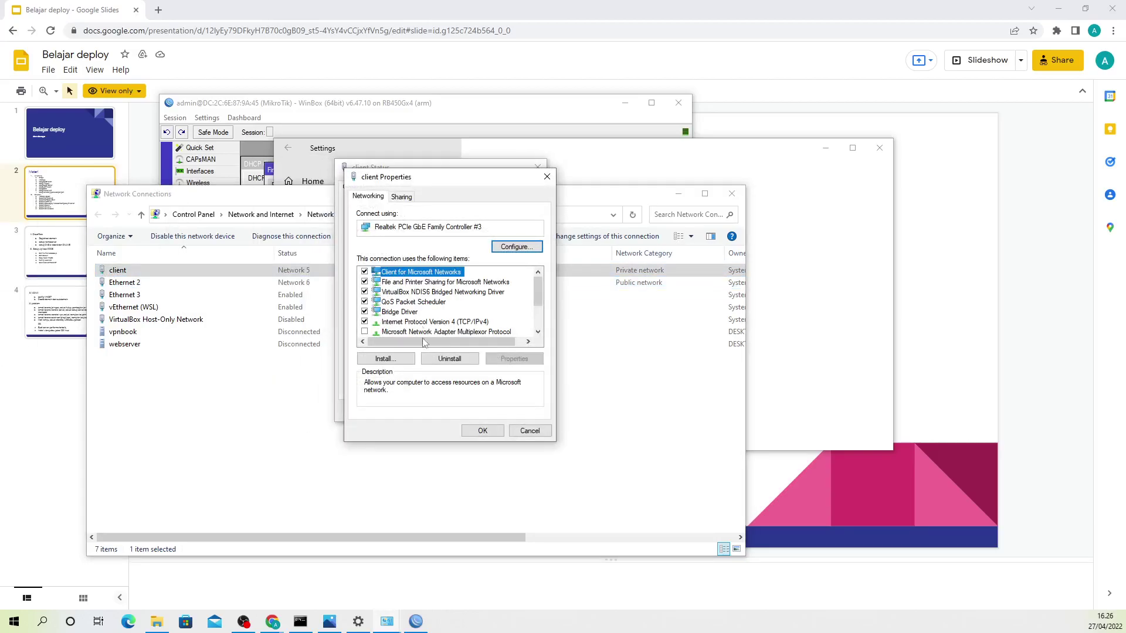
{"action": "double_click", "coordinate": [422, 321]}
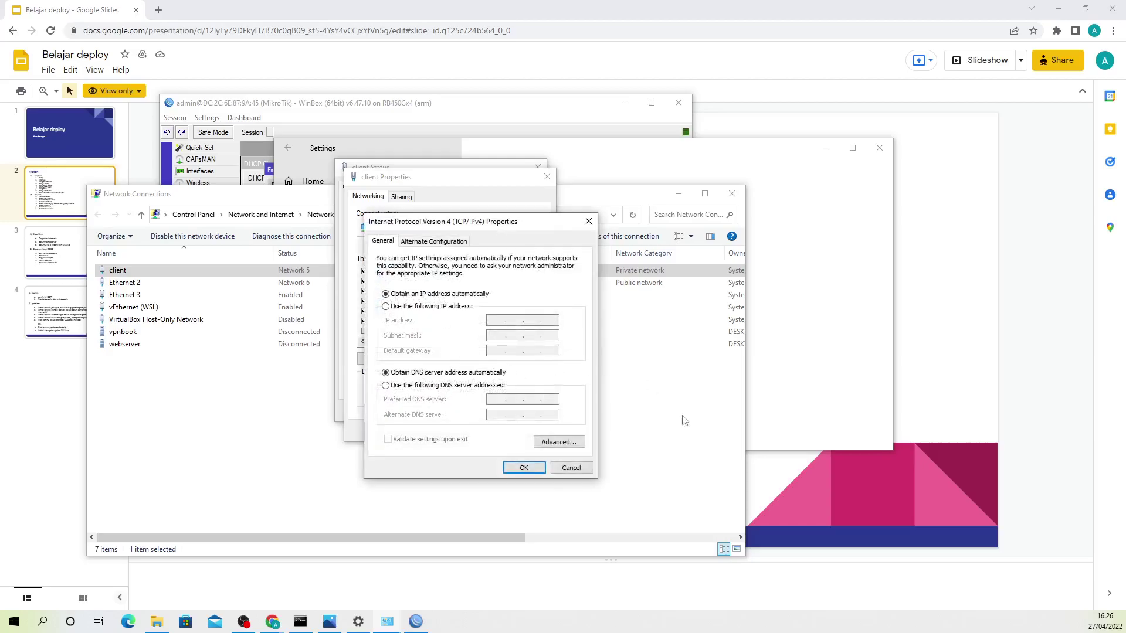
{"action": "left_click", "coordinate": [586, 469]}
{"action": "left_click", "coordinate": [526, 426]}
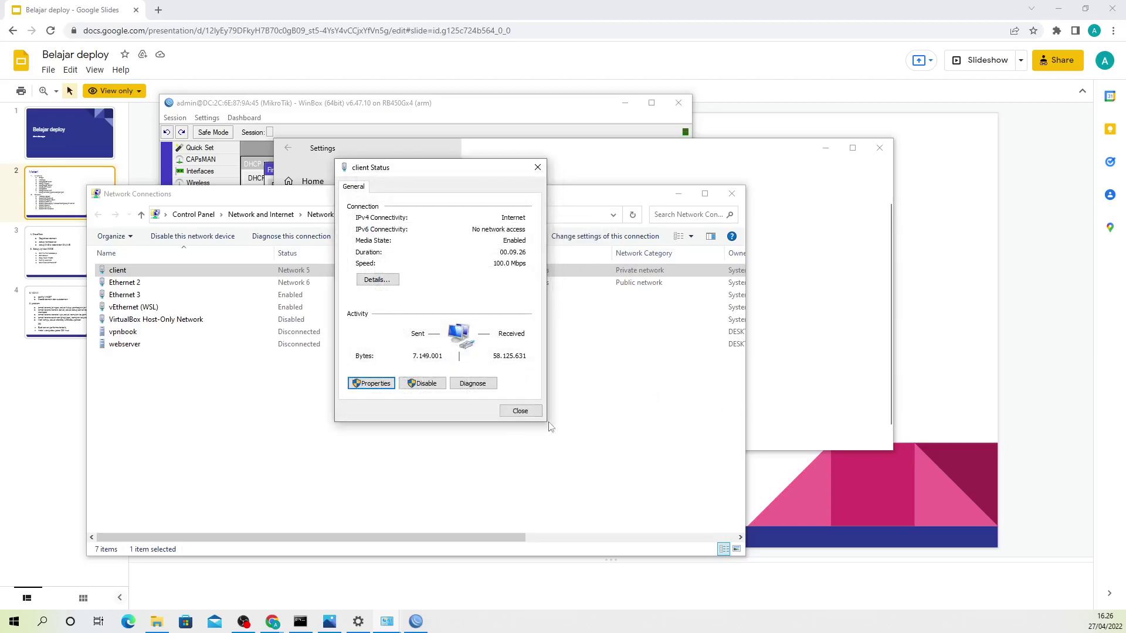
{"action": "left_click", "coordinate": [525, 412]}
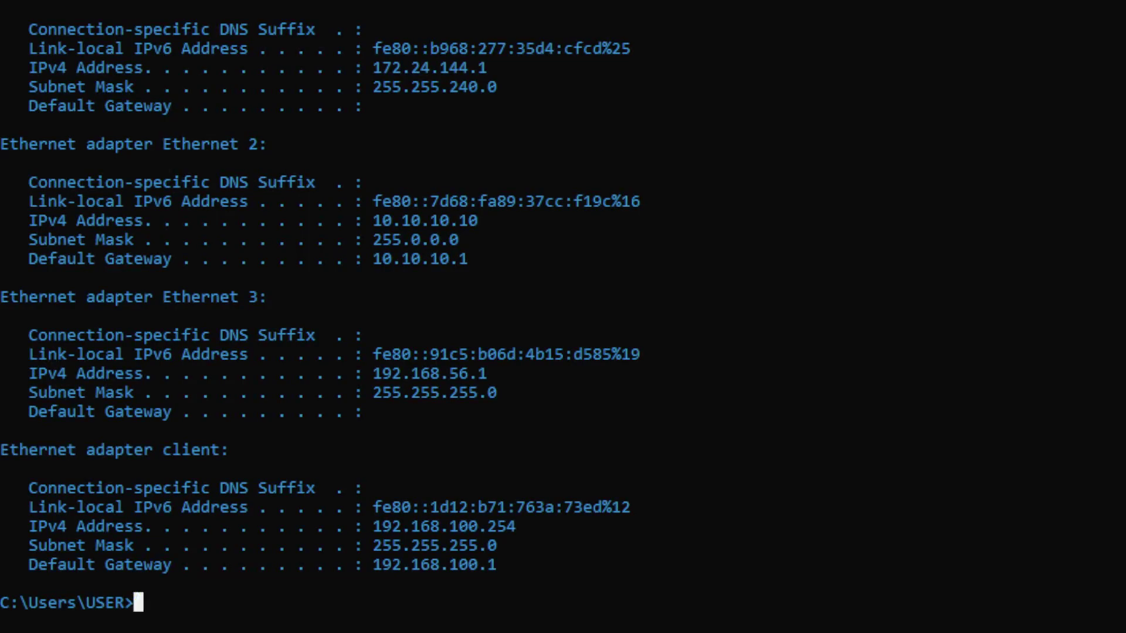
Step: Clear the console and run ipconfig to list Ethernet 2 at 10.10.10.10
{"action": "type", "text": "cls"}
{"action": "key", "text": "Return"}
{"action": "type", "text": "ipconfig"}
{"action": "key", "text": "Return"}
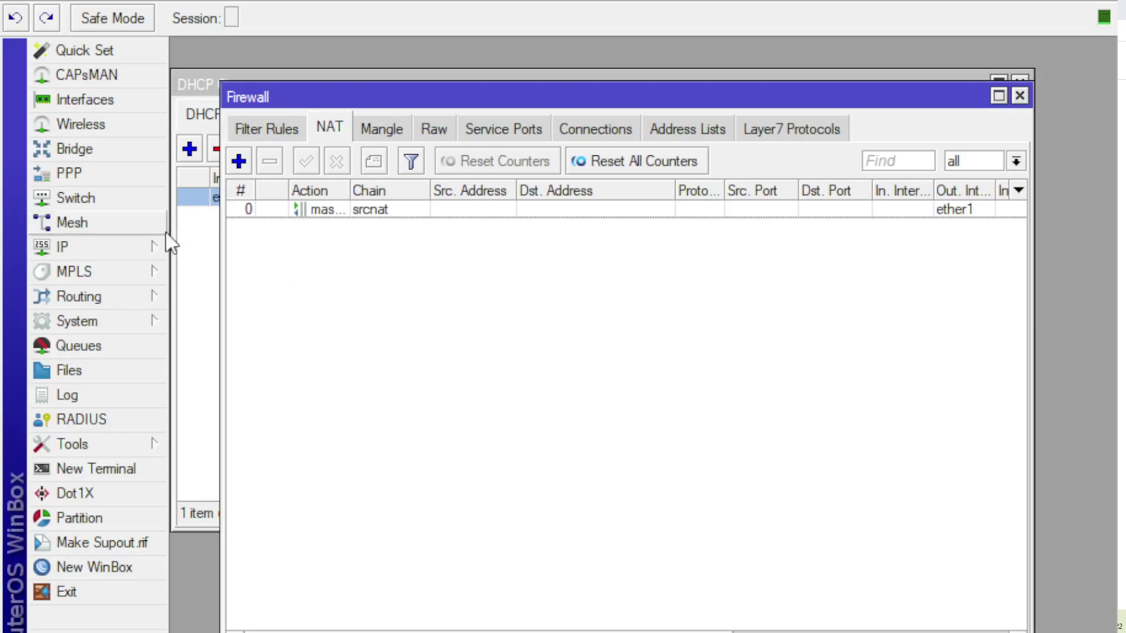
Step: Create an L2TP client 'IP publik' connecting to 41.216.185.4 with the account user name and password
{"action": "left_click", "coordinate": [97, 174]}
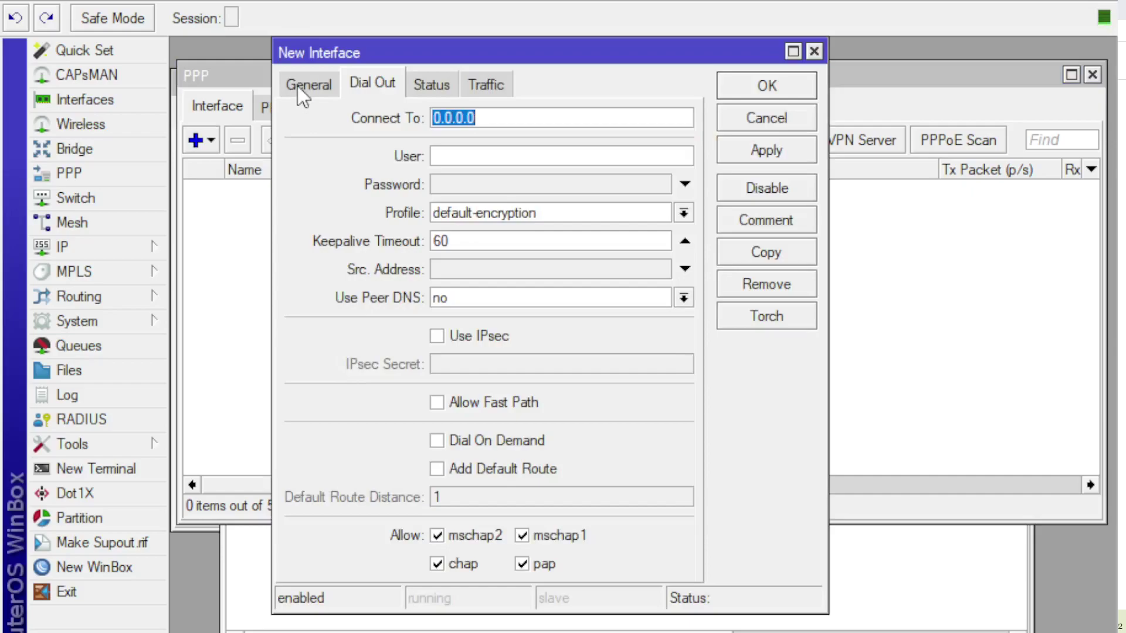
{"action": "left_click", "coordinate": [303, 88]}
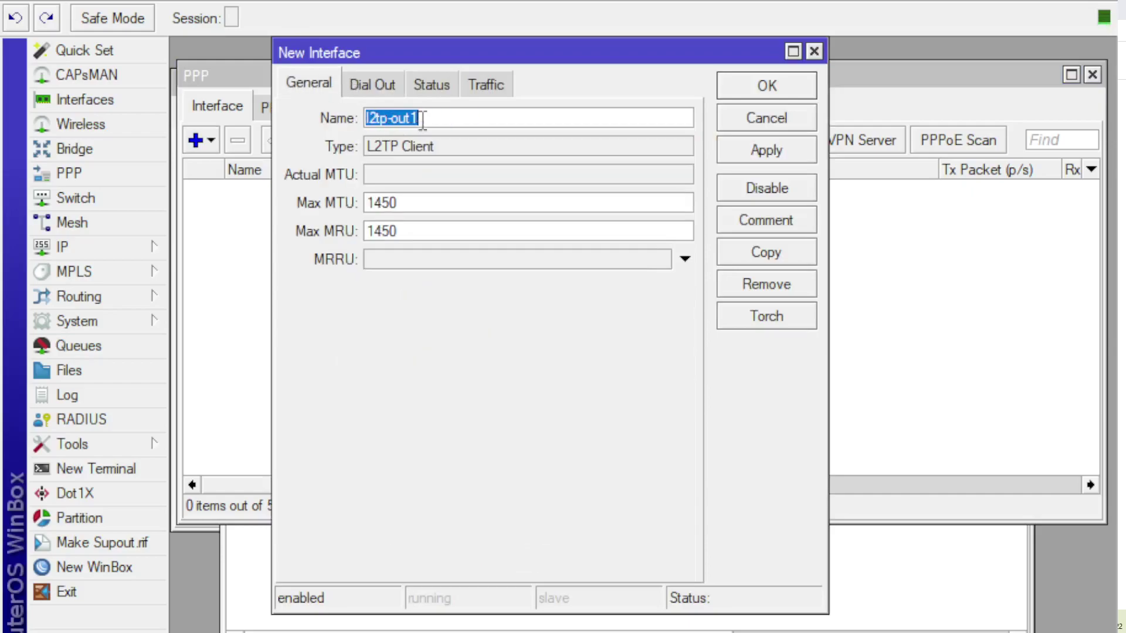
{"action": "type", "text": "lP publik"}
{"action": "left_click", "coordinate": [354, 81]}
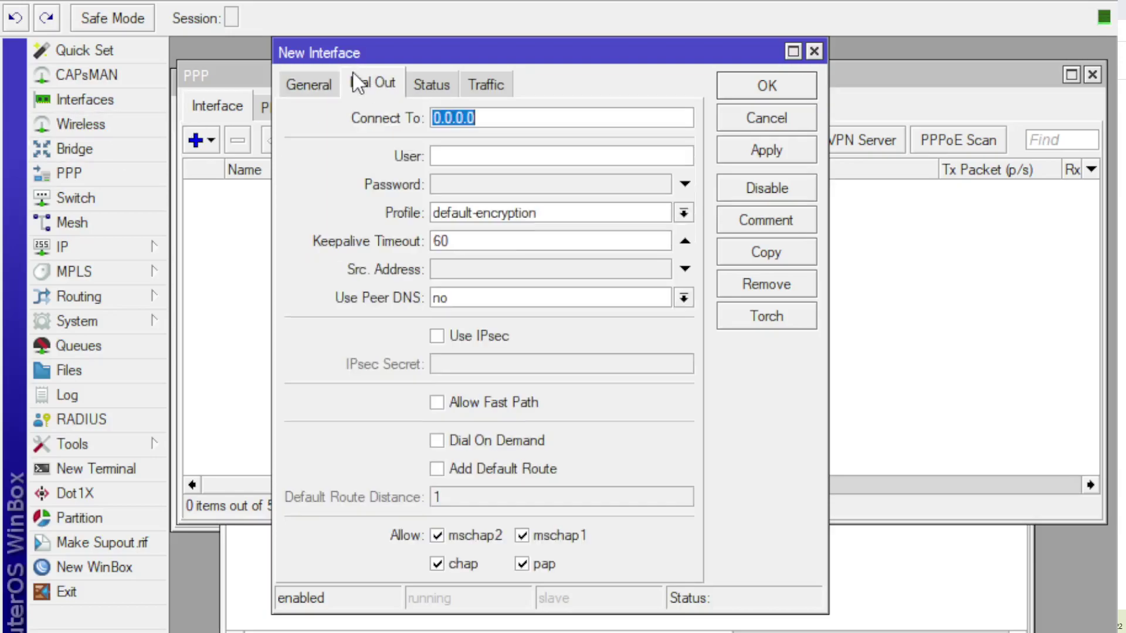
{"action": "left_click", "coordinate": [500, 116]}
{"action": "double_click", "coordinate": [500, 116]}
{"action": "type", "text": "41.216.185.4"}
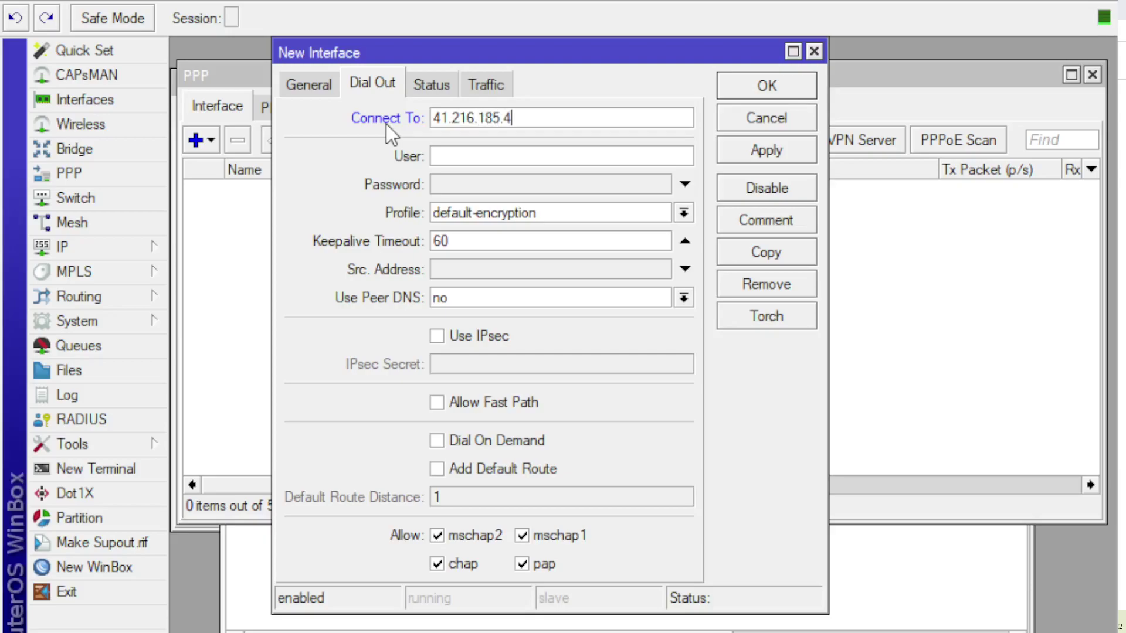
{"action": "left_click", "coordinate": [492, 156]}
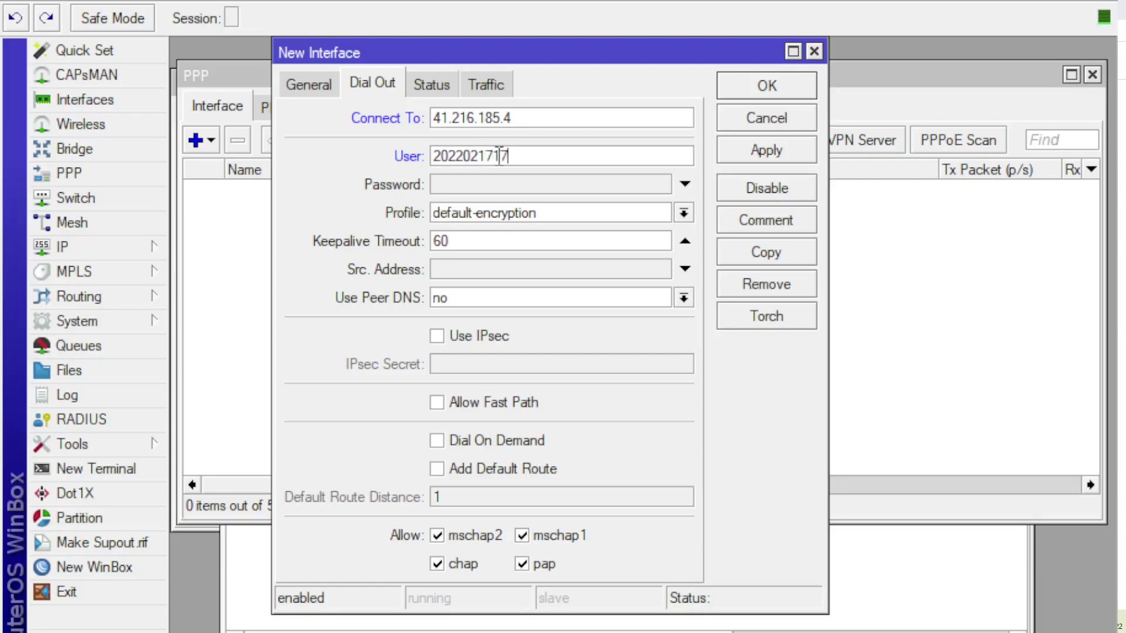
{"action": "left_click", "coordinate": [509, 185]}
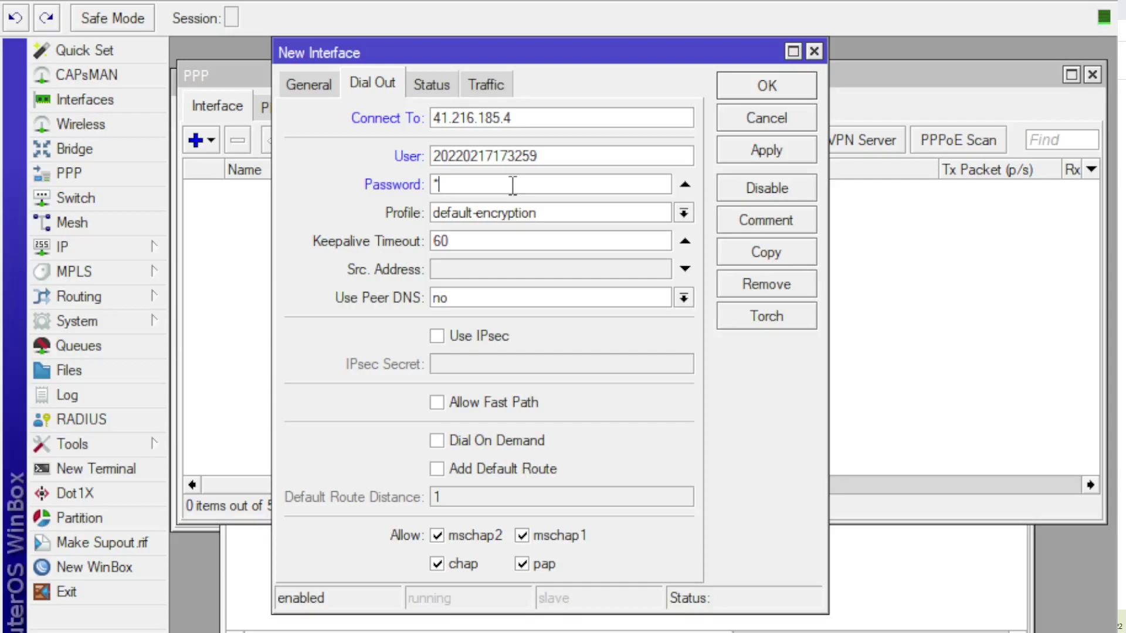
{"action": "type", "text": "*******"}
Step: Apply the IP publik connection, recheck its settings, and select the 41.216.186.32 address entry
{"action": "left_click", "coordinate": [791, 157]}
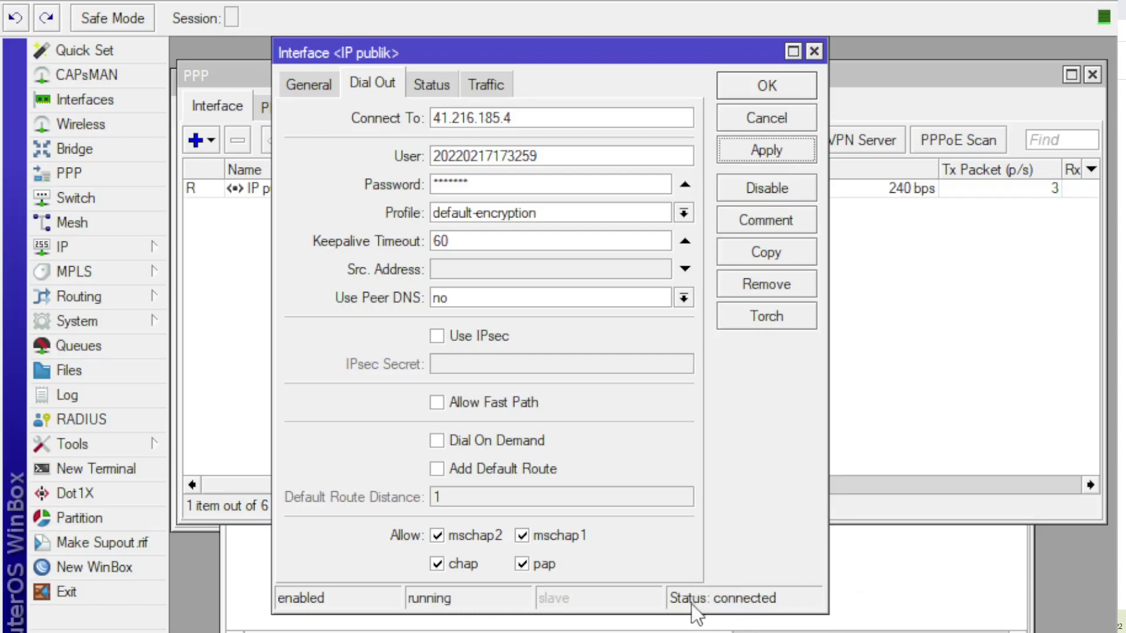
{"action": "left_click", "coordinate": [766, 86]}
{"action": "left_click", "coordinate": [409, 188]}
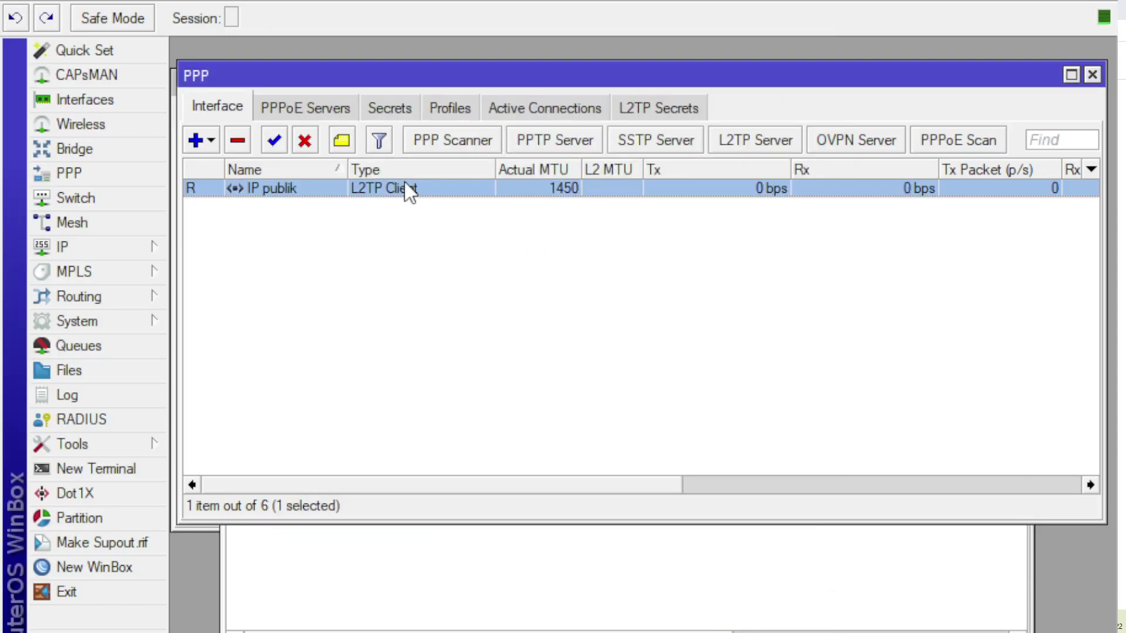
{"action": "double_click", "coordinate": [410, 189]}
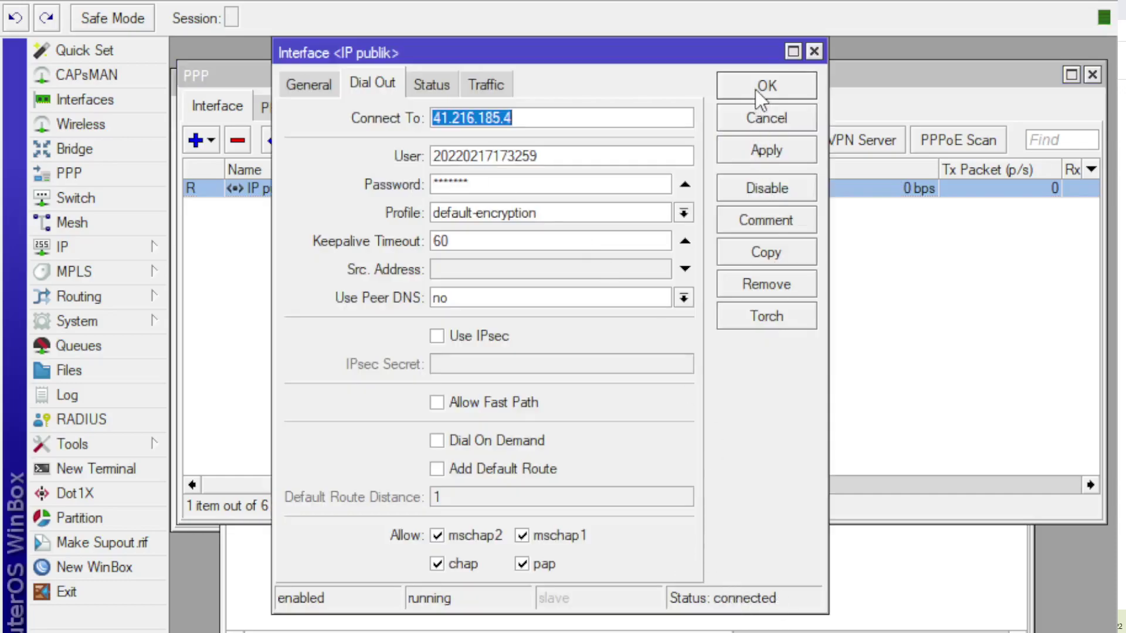
{"action": "left_click", "coordinate": [759, 89]}
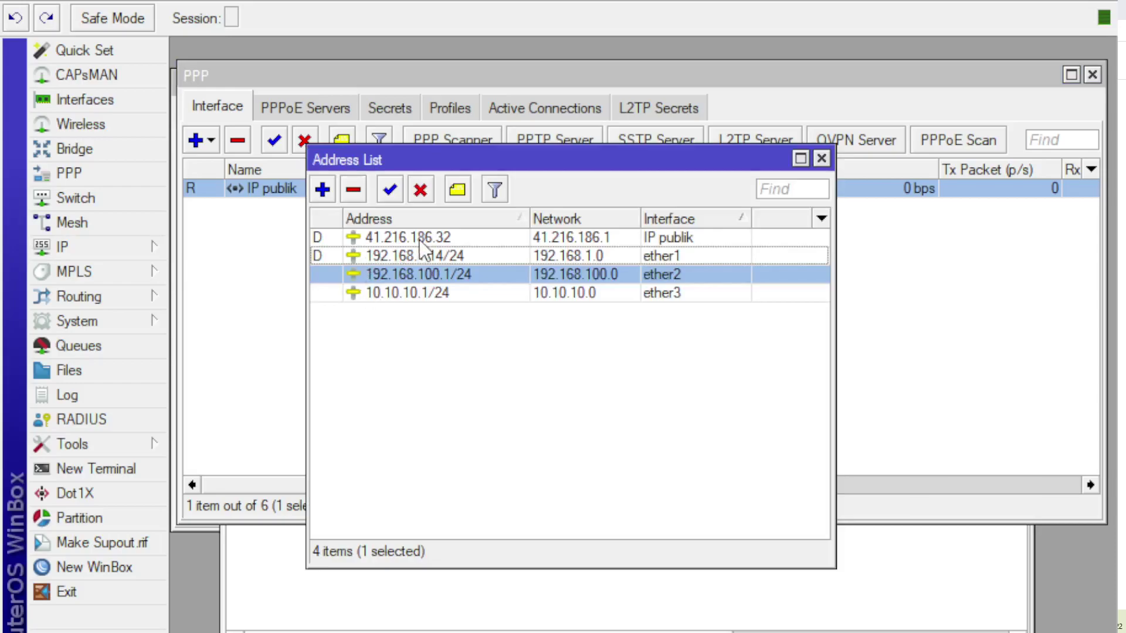
{"action": "left_click", "coordinate": [408, 242]}
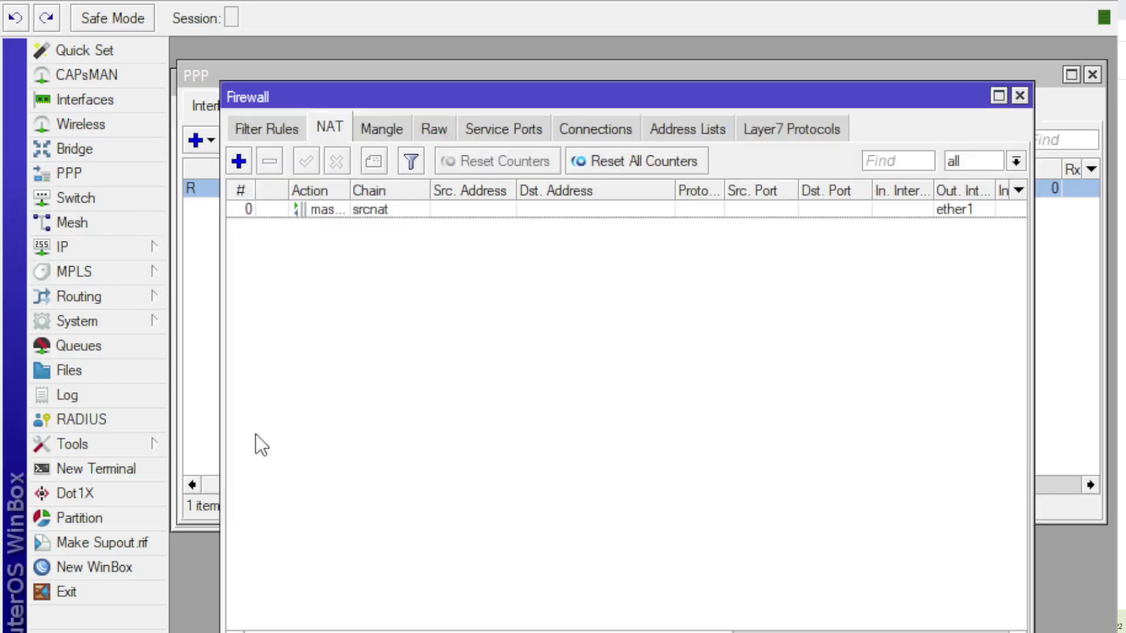
Step: Add a new NAT rule with chain dstnat, arranging the windows so the form is visible
{"action": "left_click", "coordinate": [239, 160]}
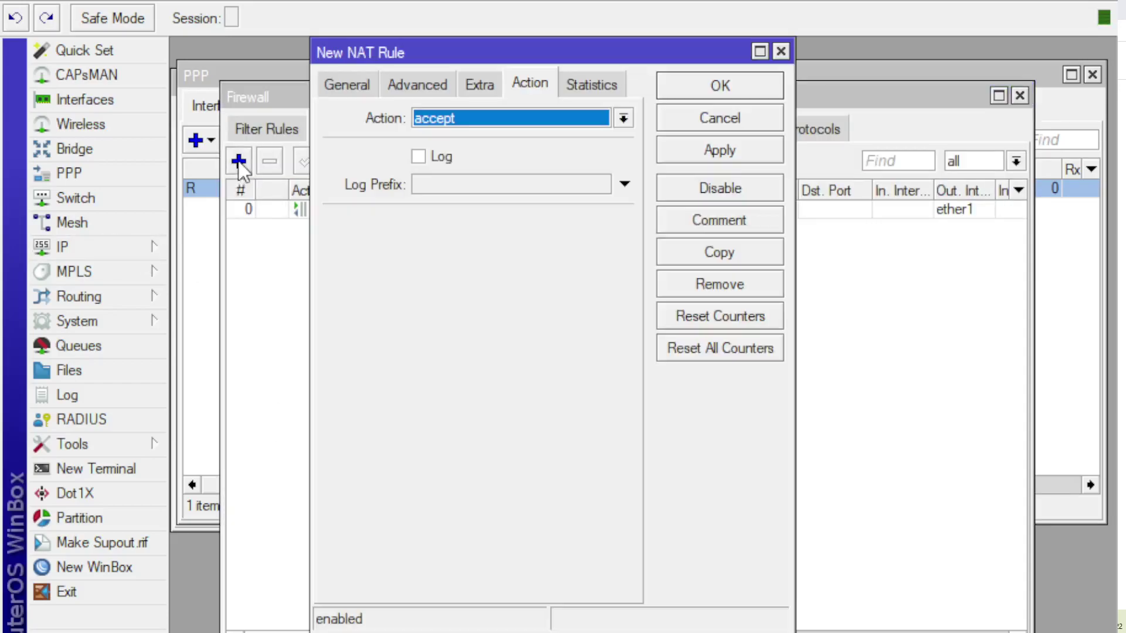
{"action": "left_click", "coordinate": [332, 86]}
{"action": "left_click", "coordinate": [512, 119]}
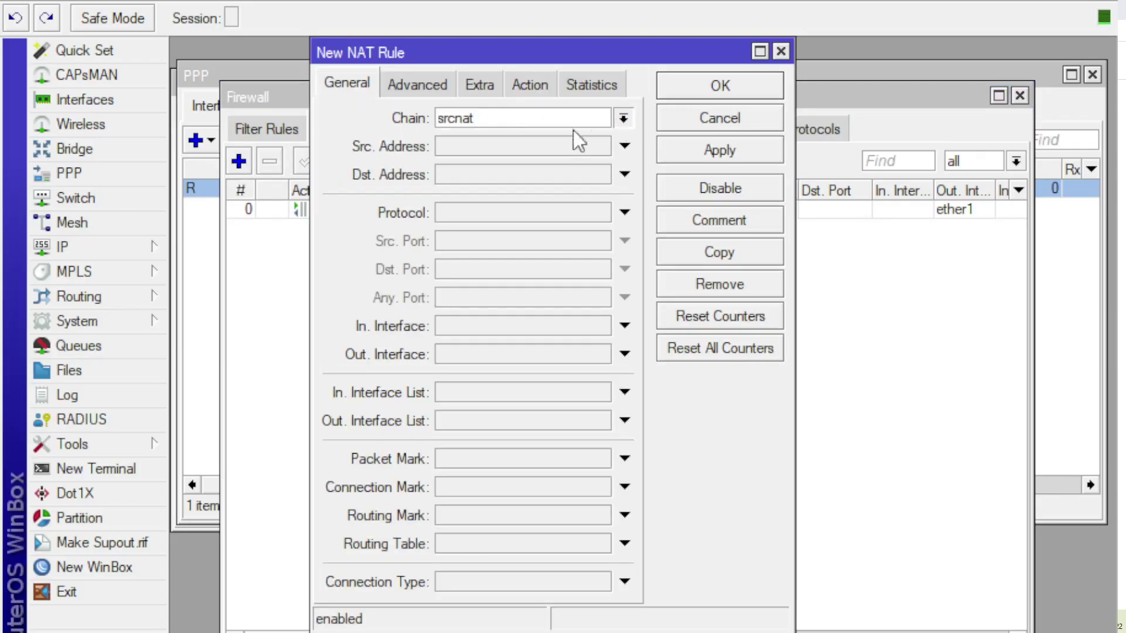
{"action": "key", "text": "Down"}
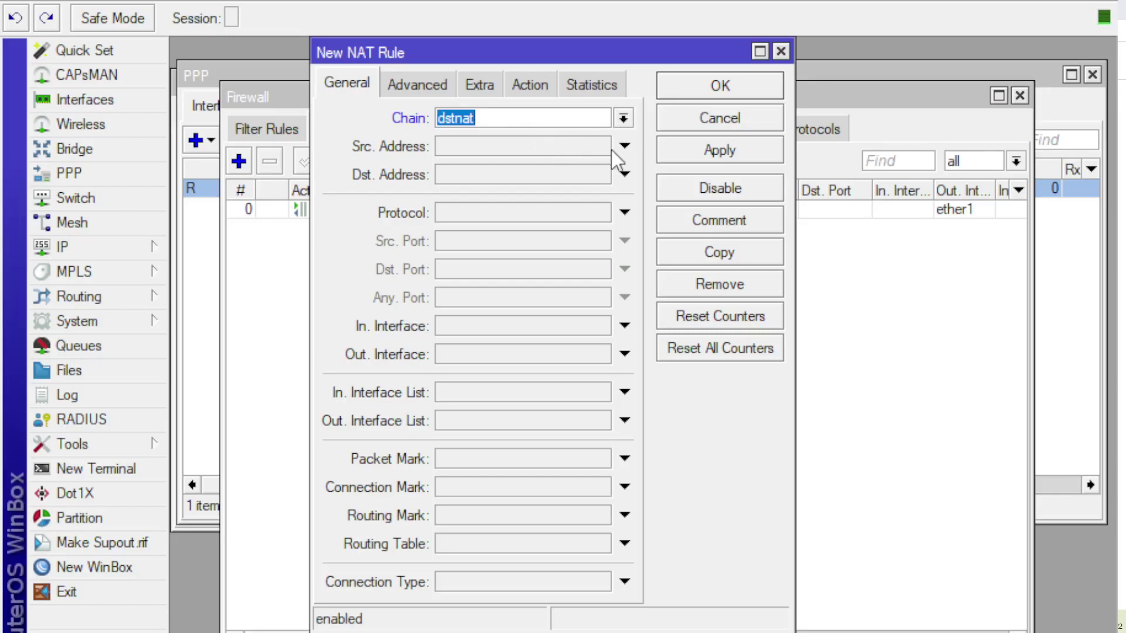
{"action": "left_click", "coordinate": [621, 116]}
{"action": "left_click", "coordinate": [547, 175]}
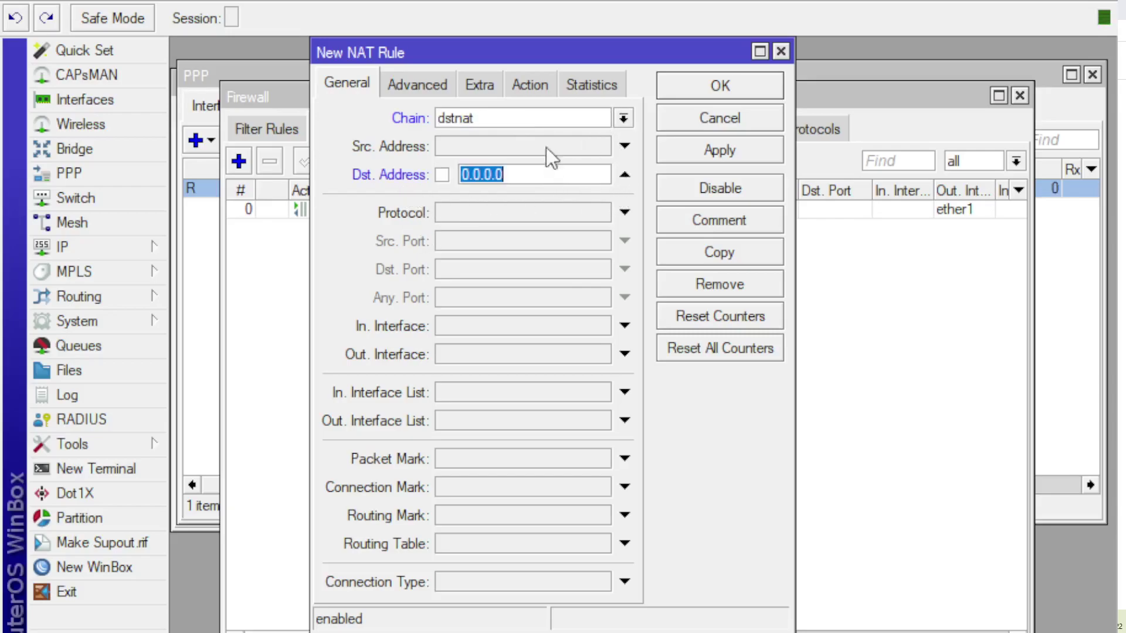
{"action": "left_click_drag", "start_coordinate": [522, 49], "coordinate": [642, 190]}
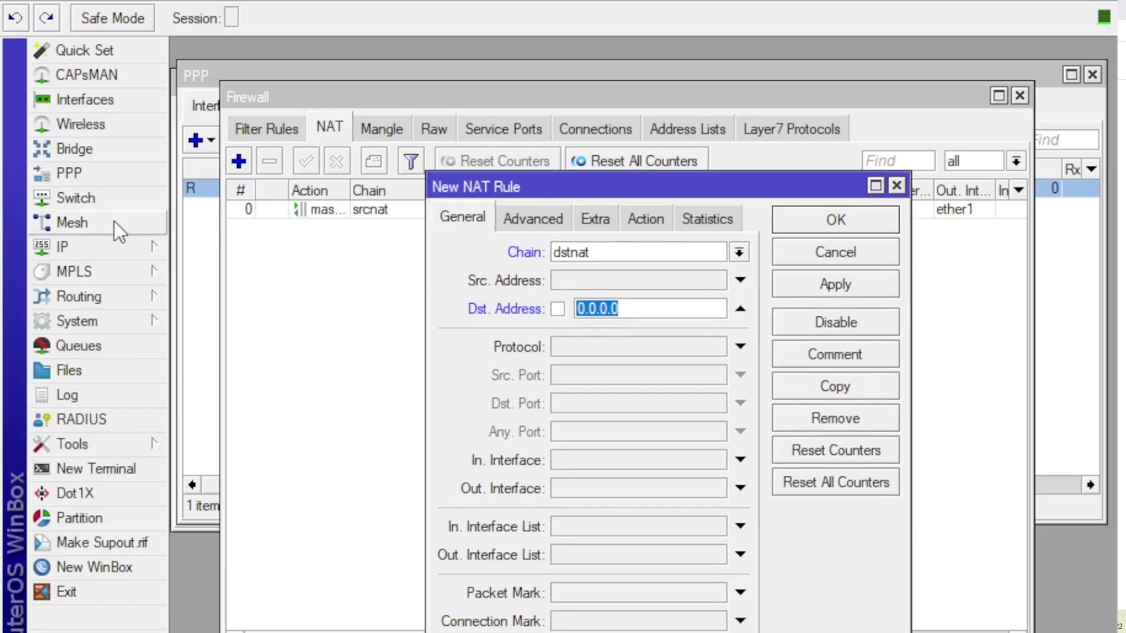
{"action": "left_click", "coordinate": [99, 253]}
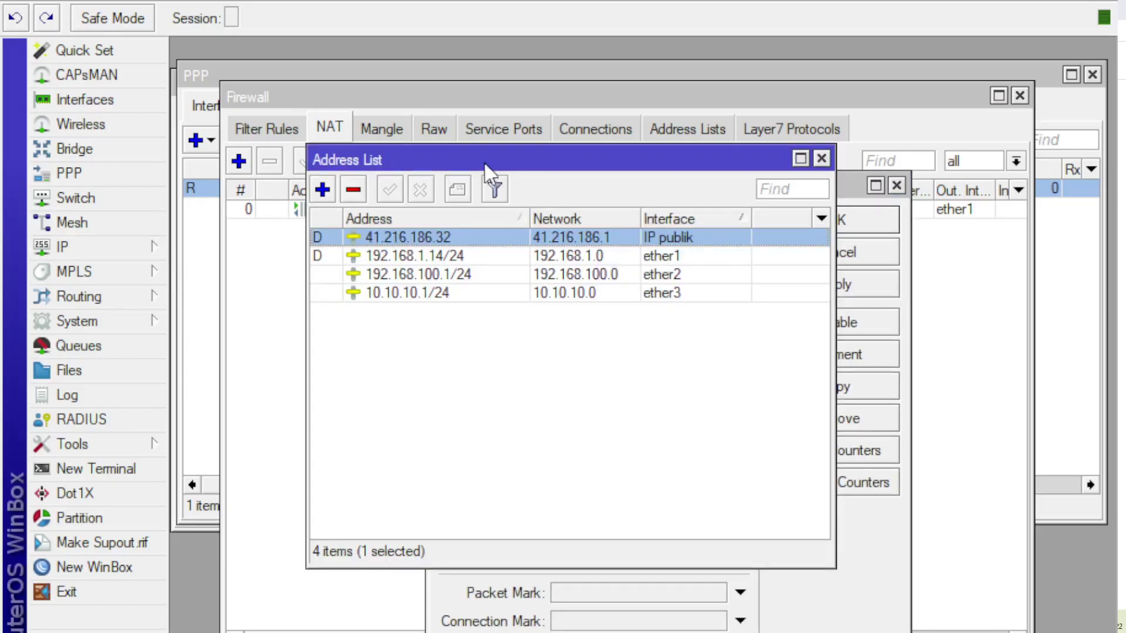
{"action": "left_click_drag", "start_coordinate": [486, 168], "coordinate": [409, 121]}
{"action": "left_click_drag", "start_coordinate": [761, 192], "coordinate": [766, 146]}
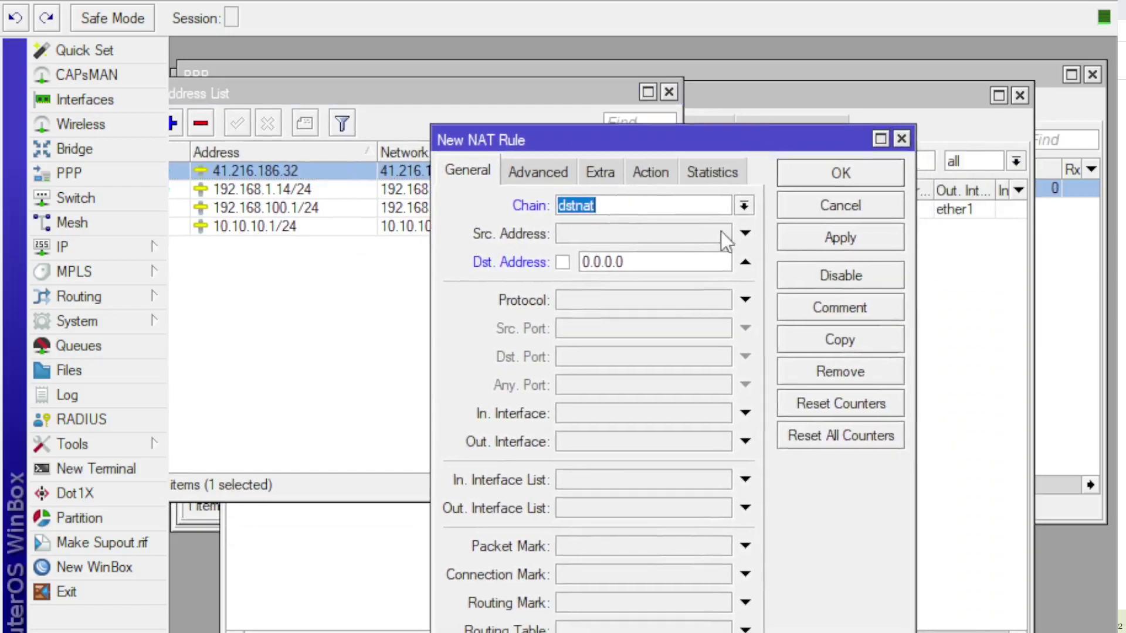
Step: Match destination address 41.216.186.32, protocol tcp and destination port 80
{"action": "left_click", "coordinate": [636, 262]}
{"action": "double_click", "coordinate": [637, 262]}
{"action": "type", "text": "1"}
{"action": "key", "text": "BackSpace"}
{"action": "type", "text": "41."}
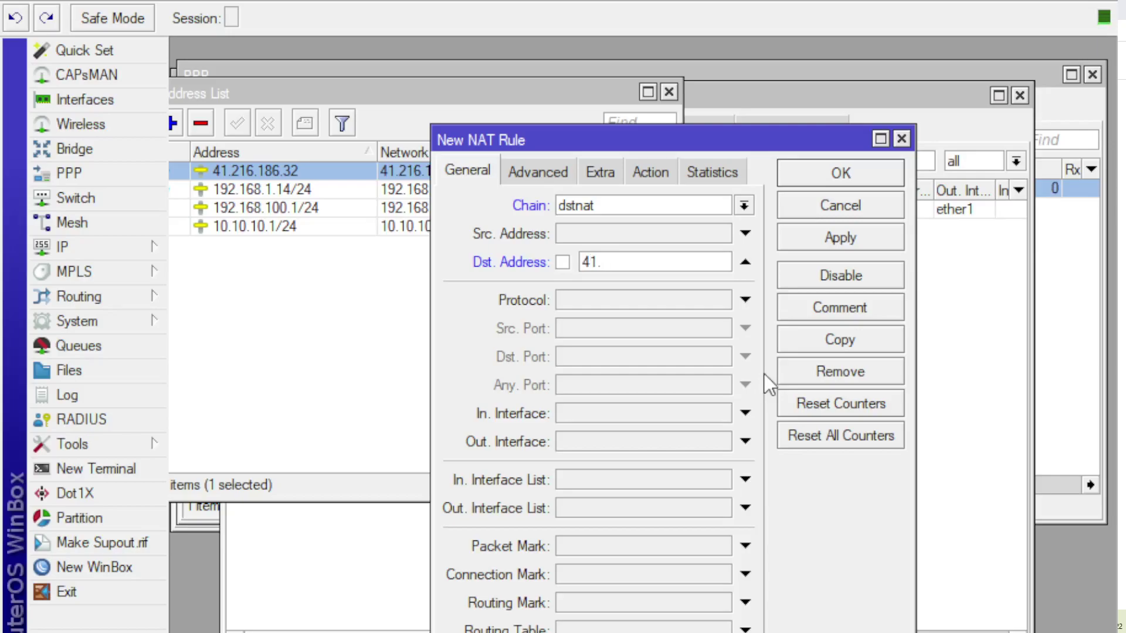
{"action": "type", "text": "21.6.186.32"}
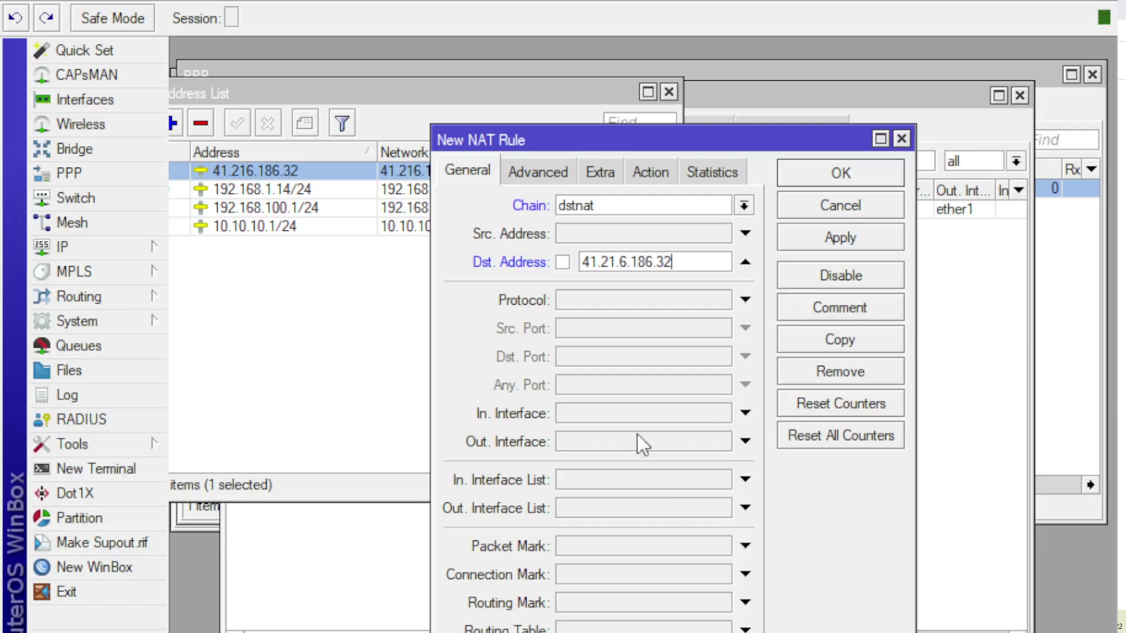
{"action": "left_click", "coordinate": [587, 298]}
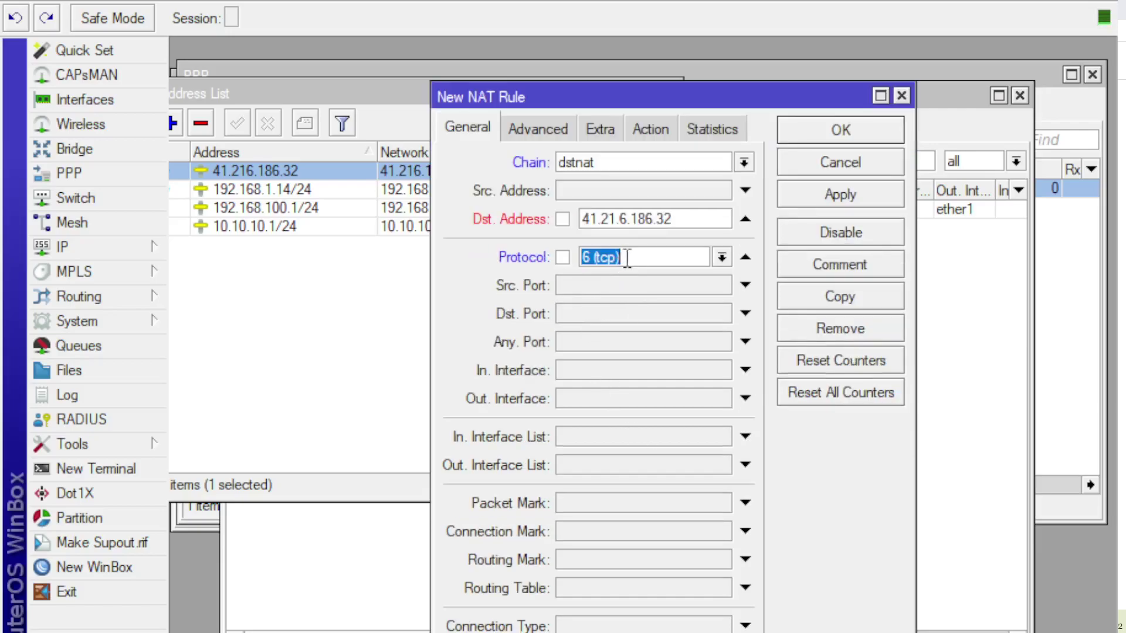
{"action": "left_click", "coordinate": [688, 218]}
{"action": "left_click", "coordinate": [590, 220]}
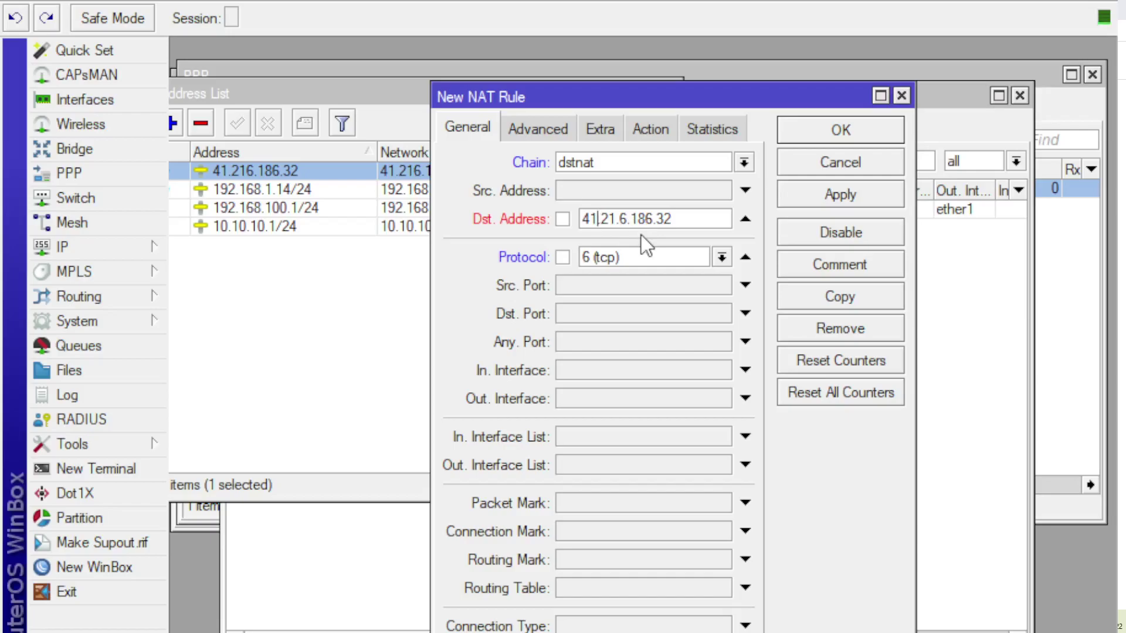
{"action": "key", "text": "BackSpace"}
{"action": "left_click", "coordinate": [682, 220]}
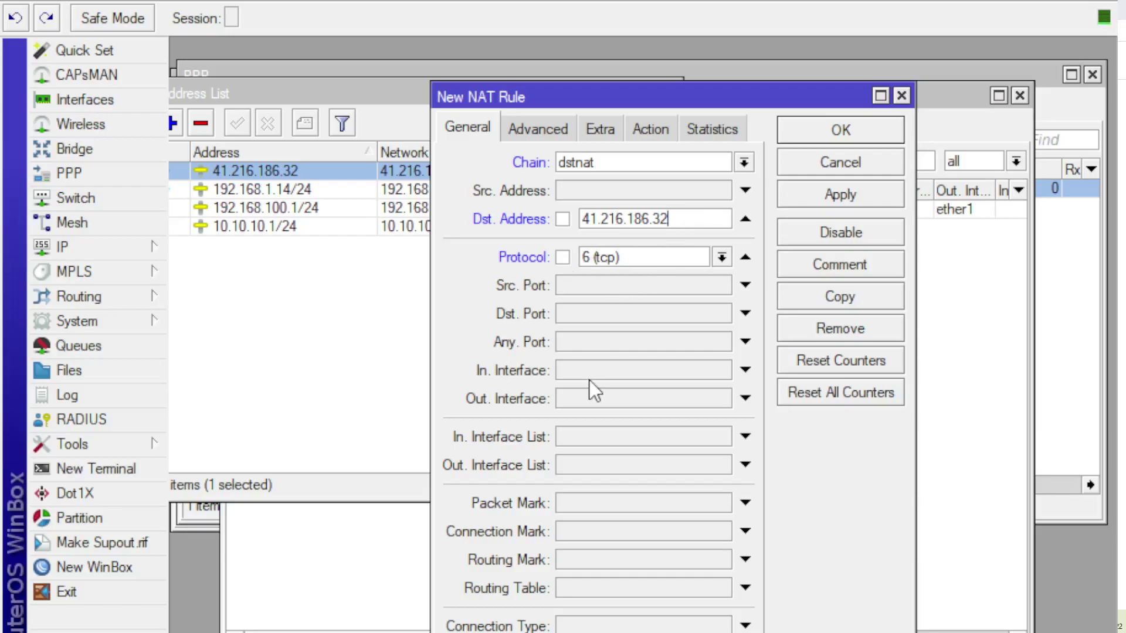
{"action": "left_click", "coordinate": [592, 311]}
{"action": "type", "text": "80"}
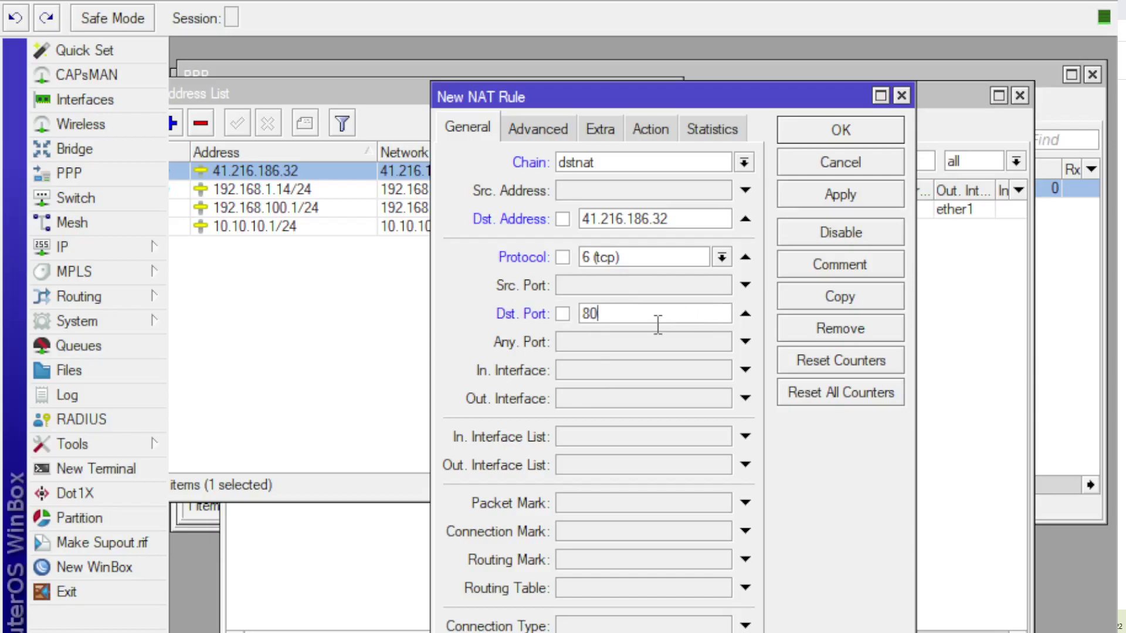
Step: Set the action to dst-nat to 10.10.10.10 port 80, review, and save the rule
{"action": "left_click", "coordinate": [648, 129]}
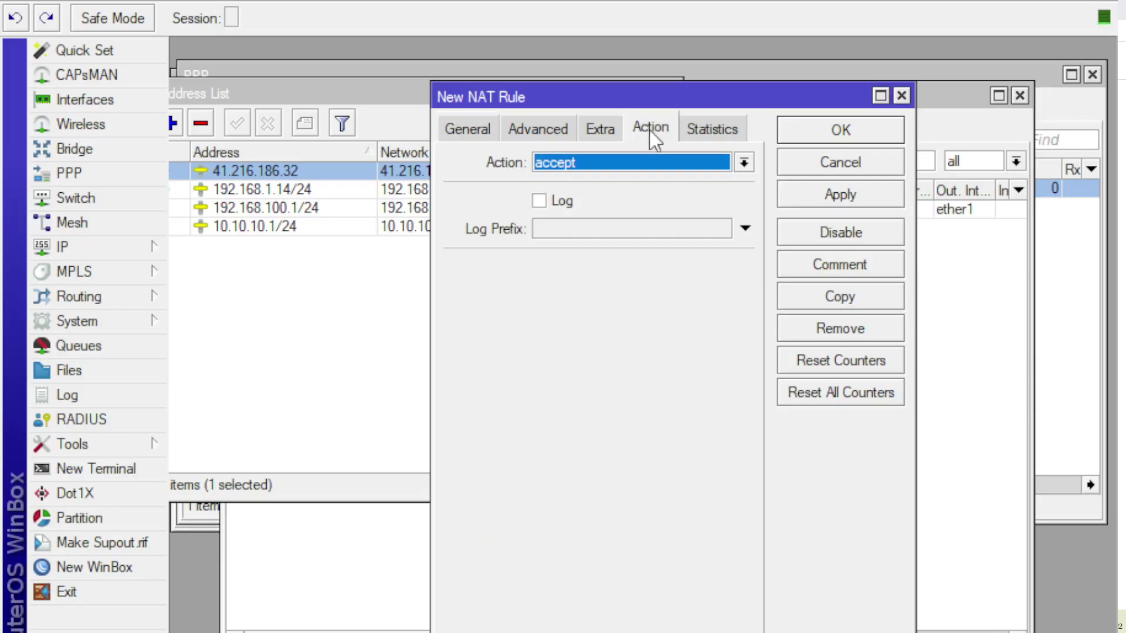
{"action": "left_click", "coordinate": [608, 160]}
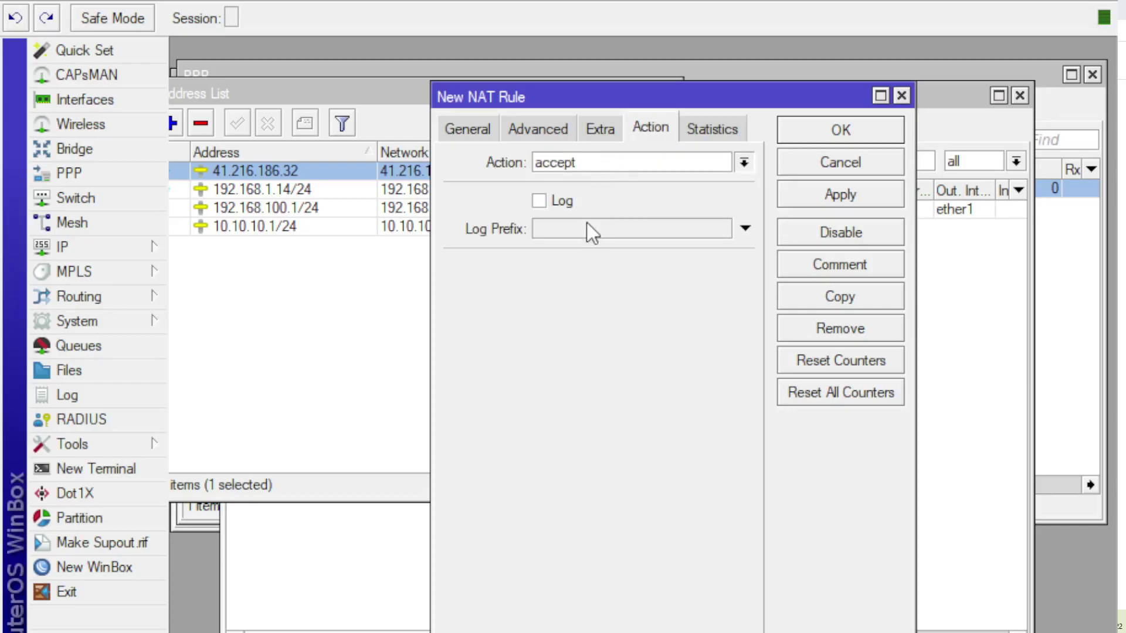
{"action": "type", "text": "dst-nat"}
{"action": "left_click", "coordinate": [586, 265]}
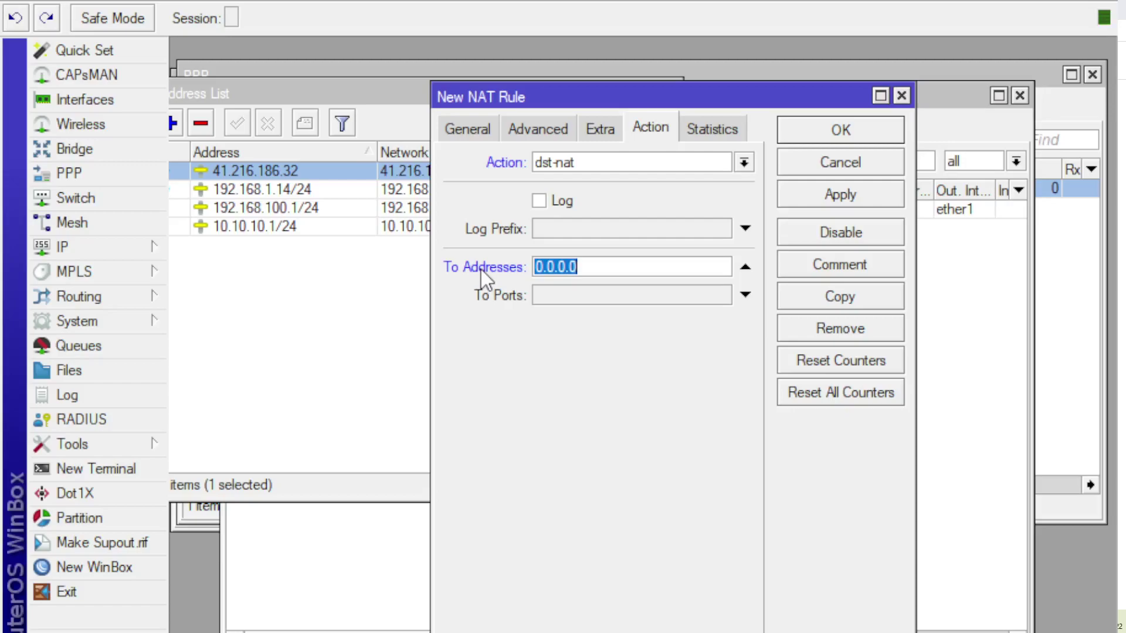
{"action": "type", "text": "10.10.10.10"}
{"action": "left_click", "coordinate": [567, 297]}
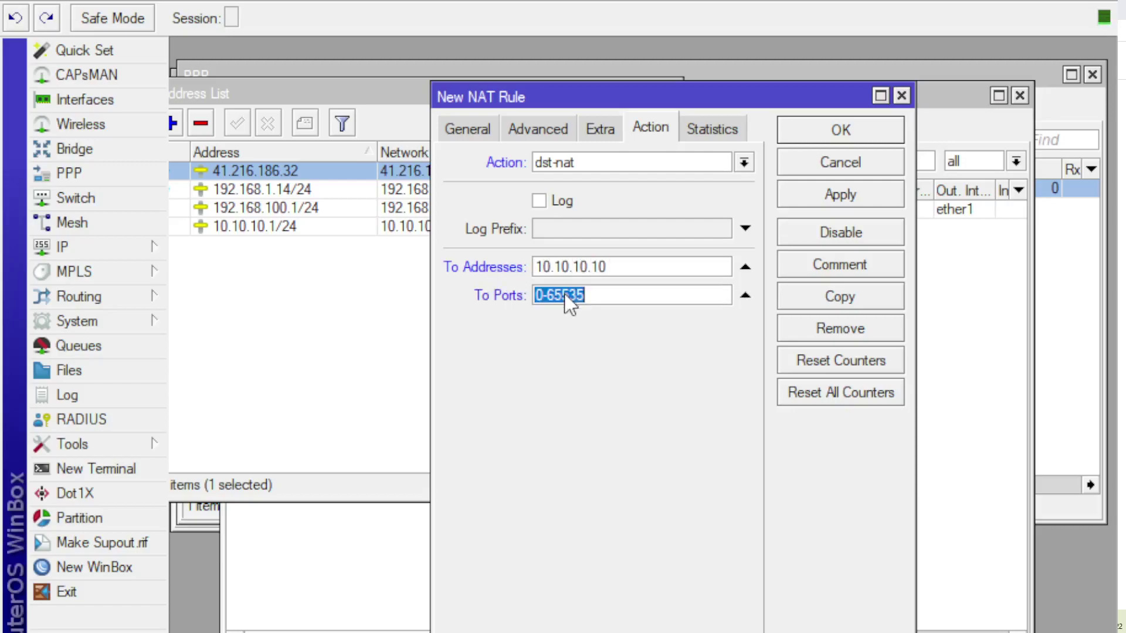
{"action": "type", "text": "80"}
{"action": "left_click", "coordinate": [449, 131]}
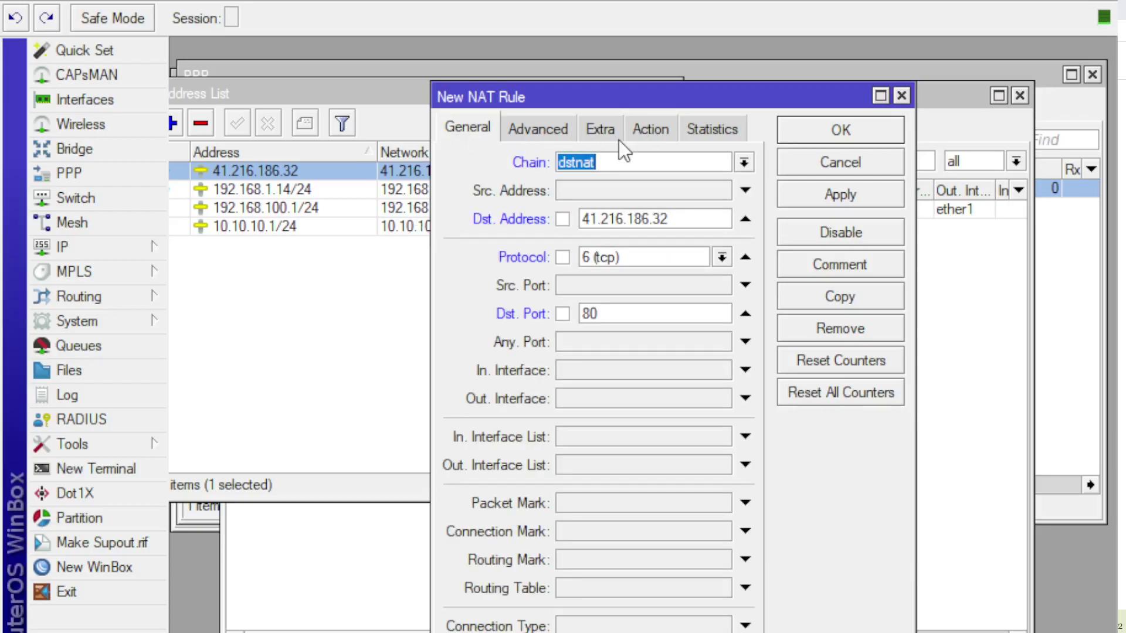
{"action": "left_click", "coordinate": [639, 129]}
{"action": "left_click", "coordinate": [453, 128]}
{"action": "left_click", "coordinate": [644, 127]}
{"action": "left_click", "coordinate": [825, 193]}
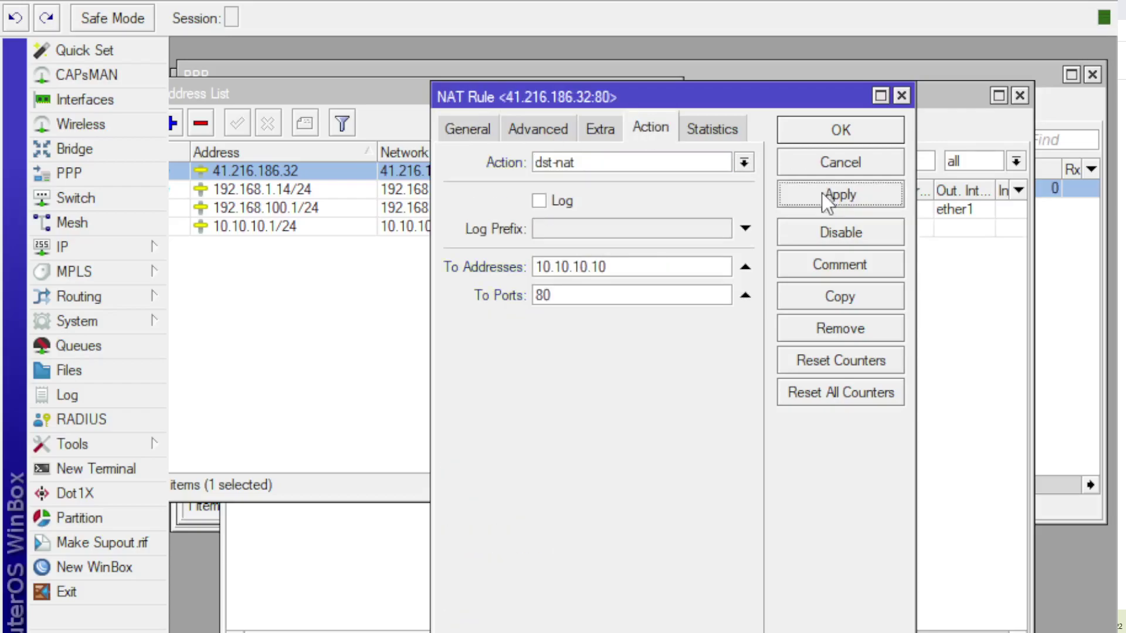
{"action": "left_click", "coordinate": [807, 127]}
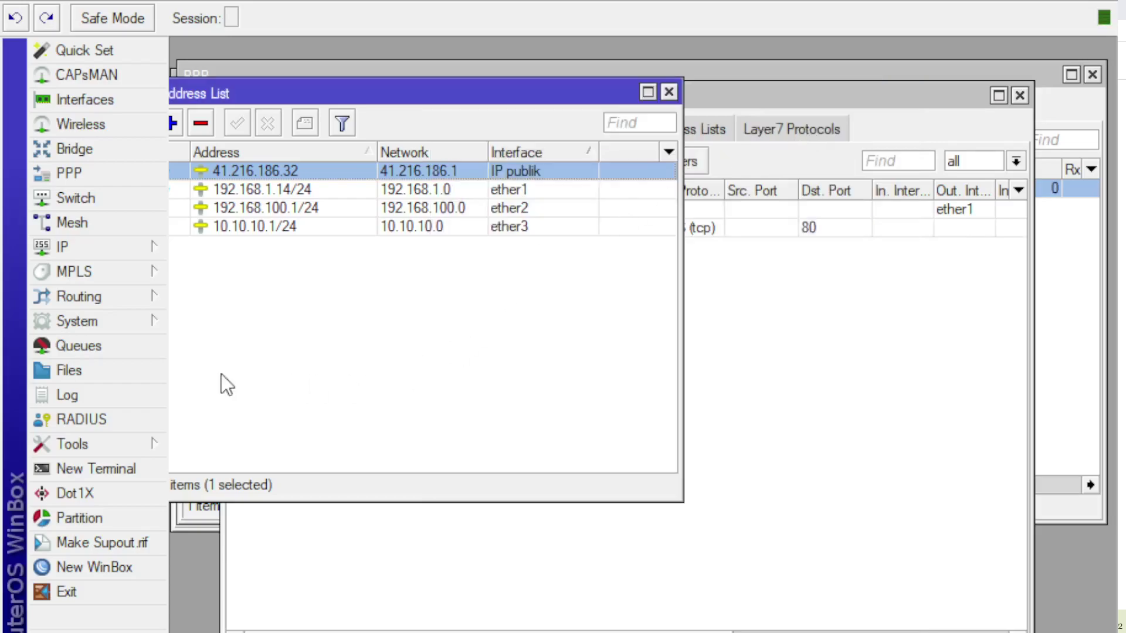
{"action": "left_click", "coordinate": [835, 366]}
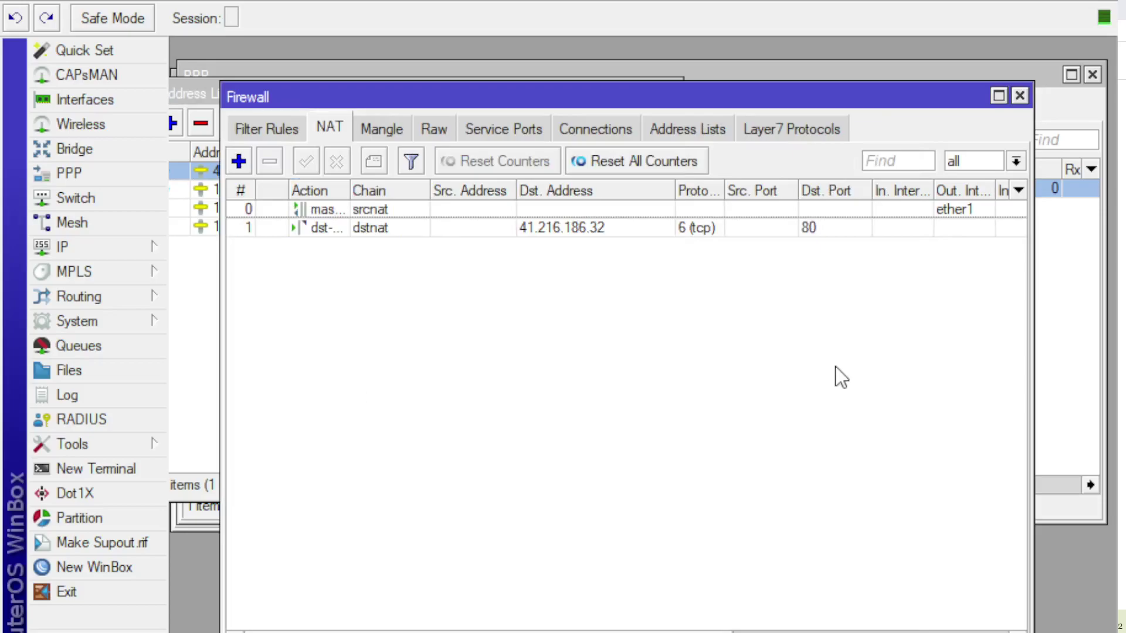
Step: Copy the port 80 rule into a dstnat rule forwarding TCP 443 to 10.10.10.10:443
{"action": "left_click", "coordinate": [545, 226]}
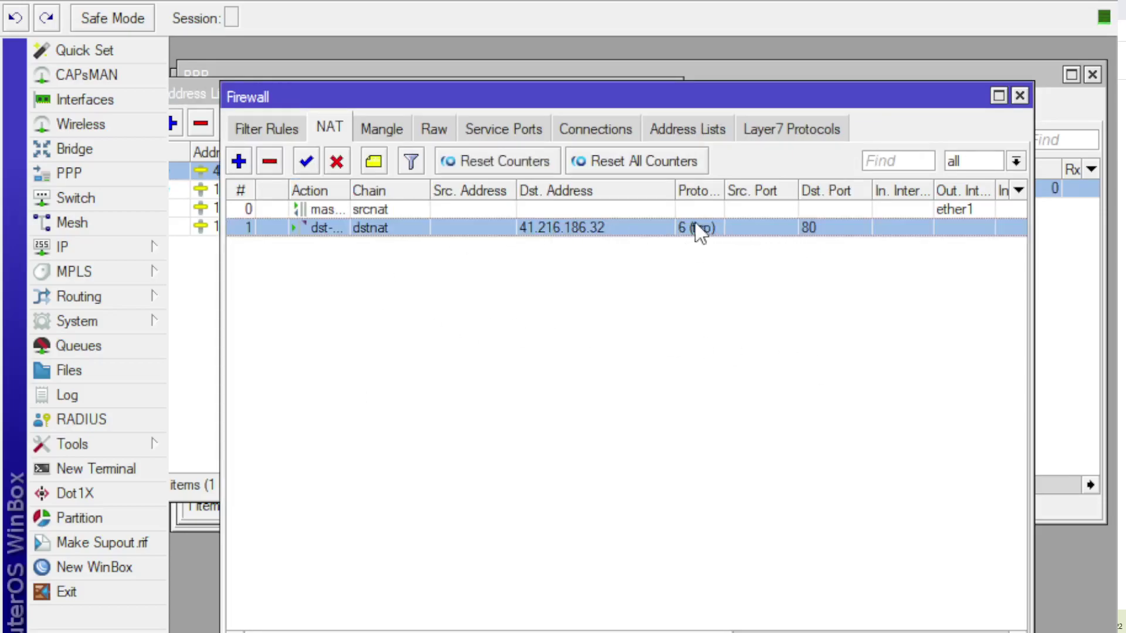
{"action": "double_click", "coordinate": [595, 228]}
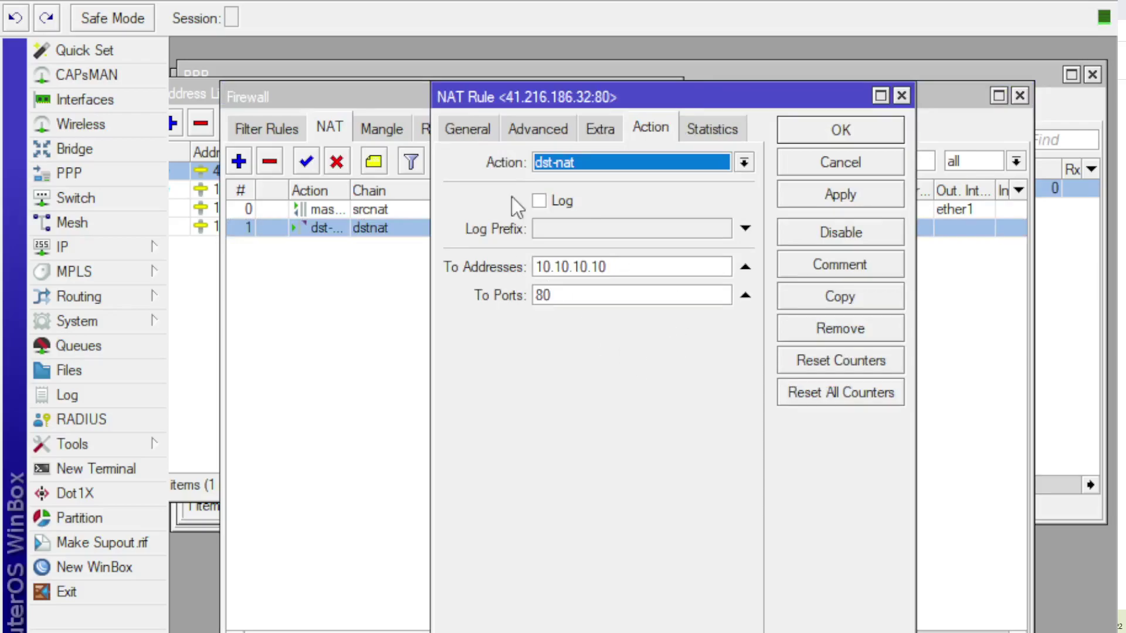
{"action": "left_click", "coordinate": [474, 131]}
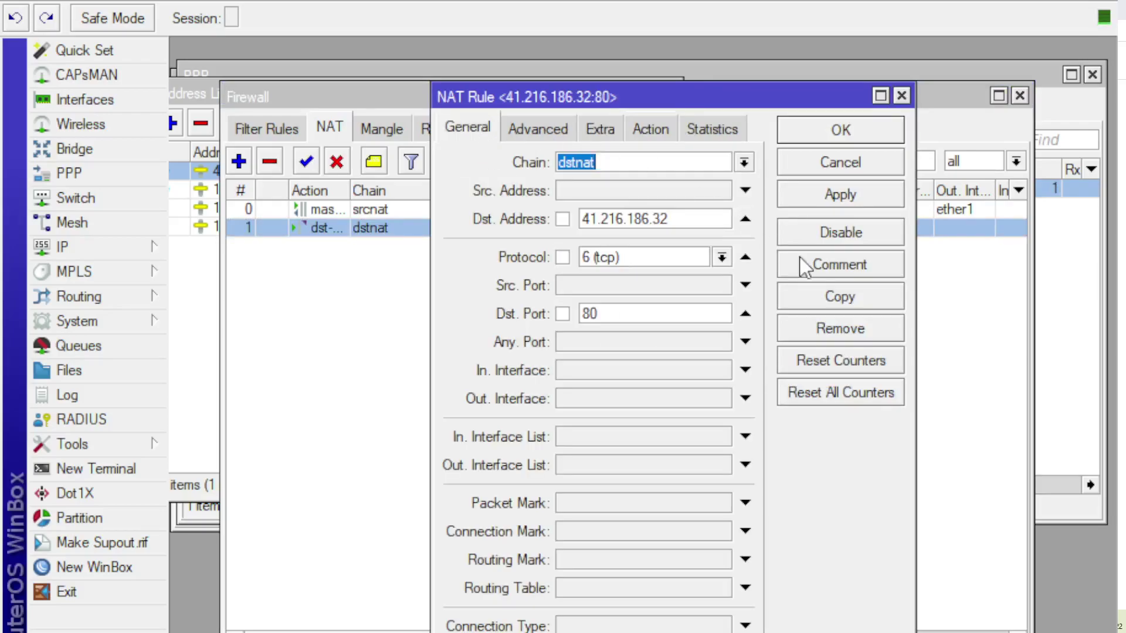
{"action": "left_click", "coordinate": [857, 298]}
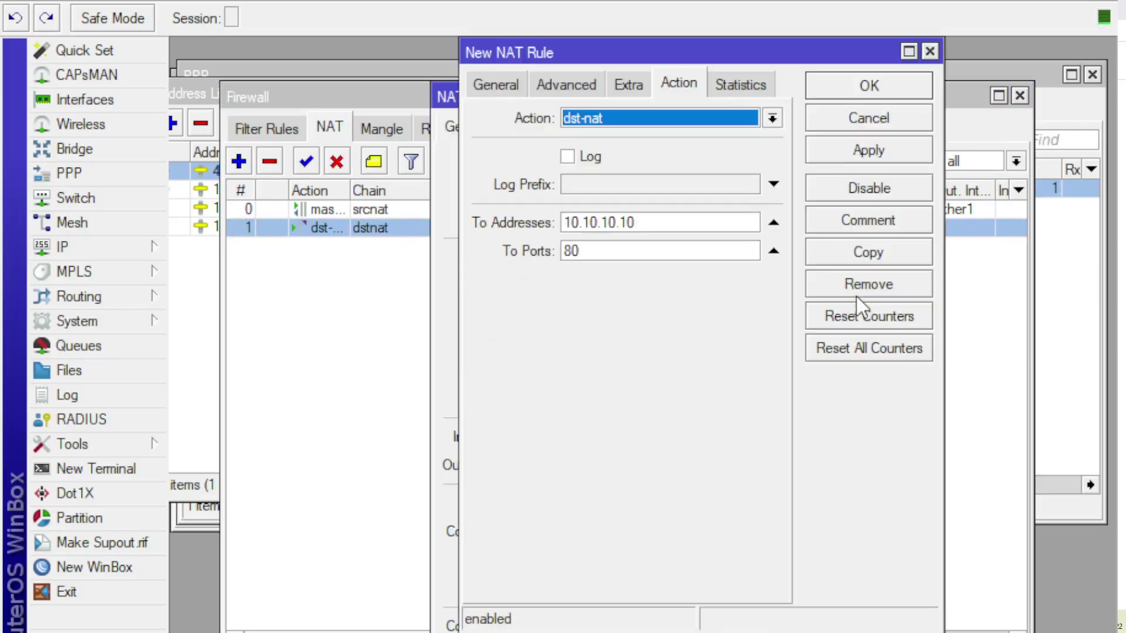
{"action": "left_click", "coordinate": [504, 84]}
{"action": "double_click", "coordinate": [617, 269]}
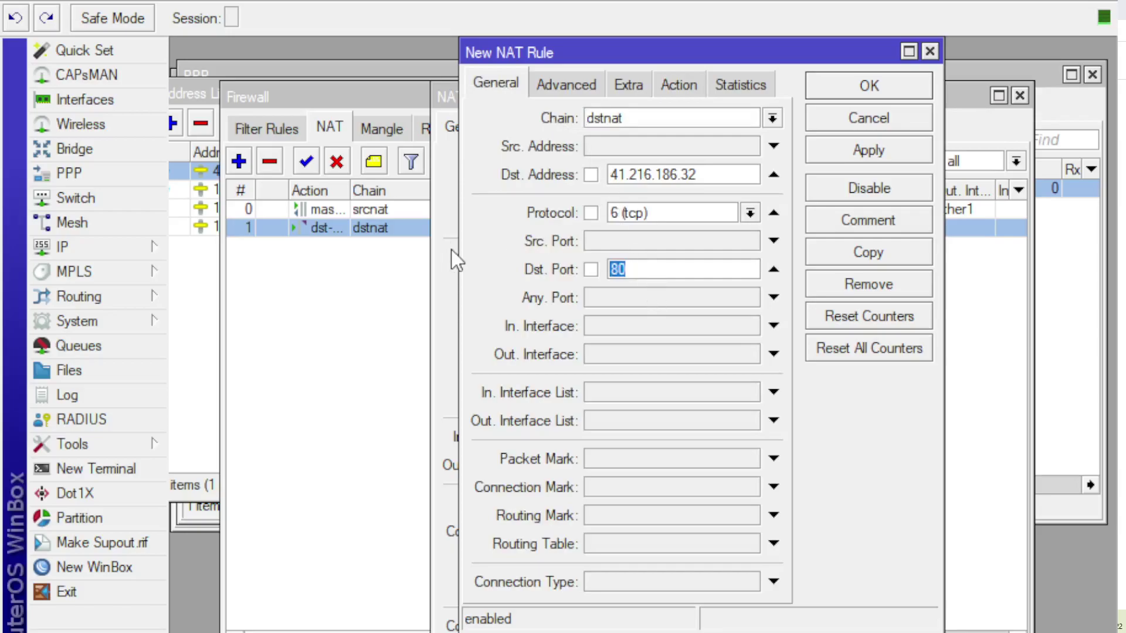
{"action": "type", "text": "443"}
{"action": "left_click", "coordinate": [683, 85]}
{"action": "left_click", "coordinate": [620, 252]}
{"action": "double_click", "coordinate": [620, 255]}
{"action": "type", "text": "443"}
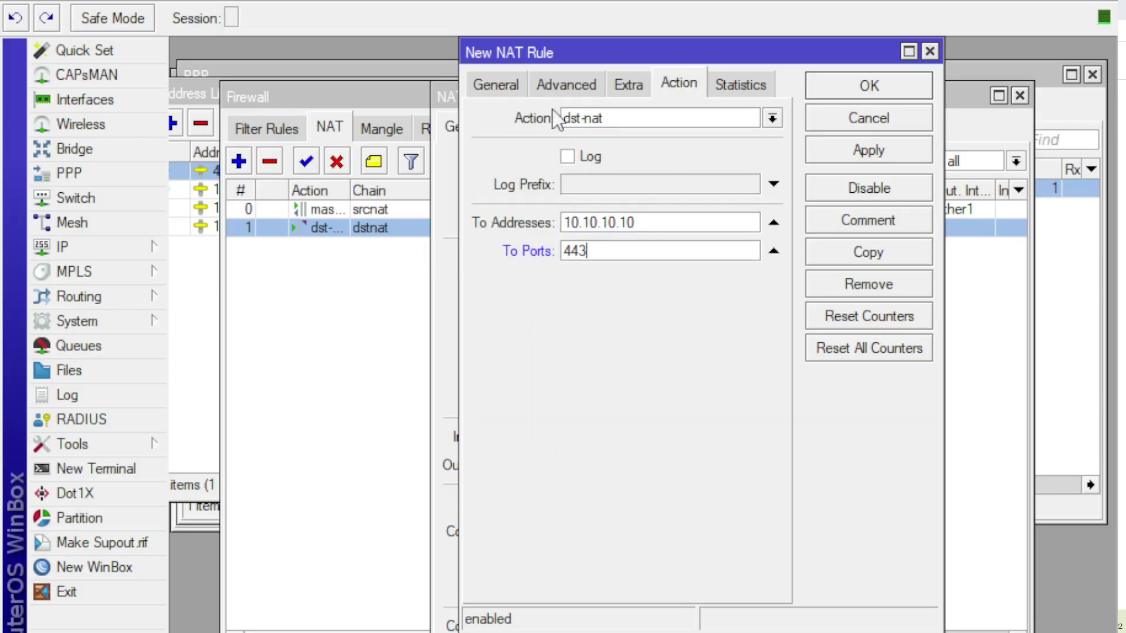
{"action": "left_click", "coordinate": [510, 85]}
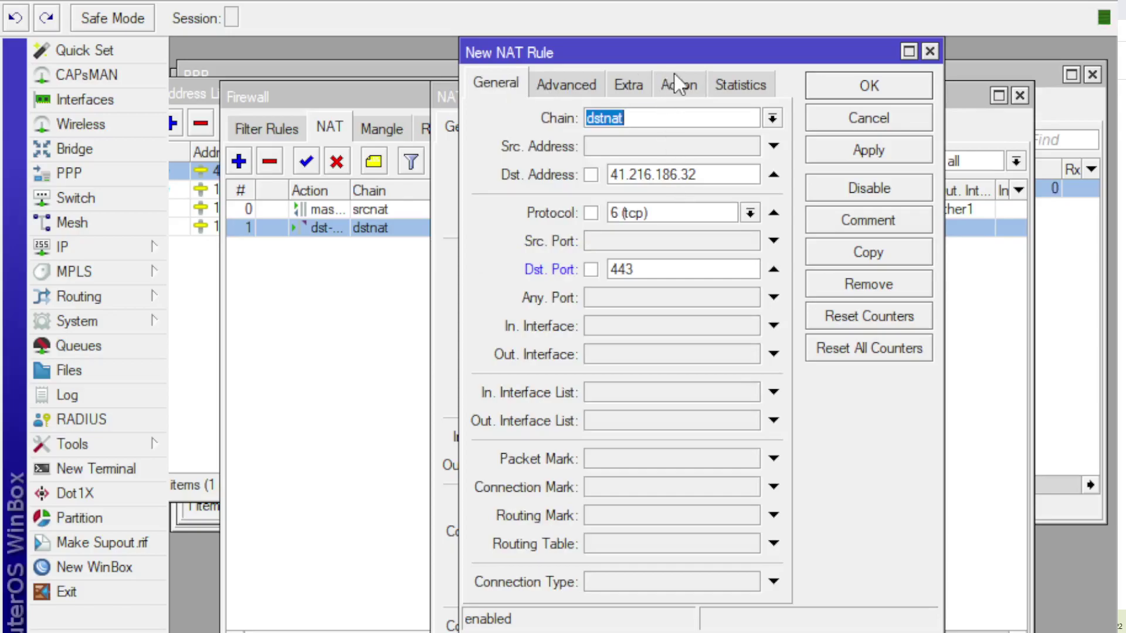
{"action": "left_click", "coordinate": [678, 82]}
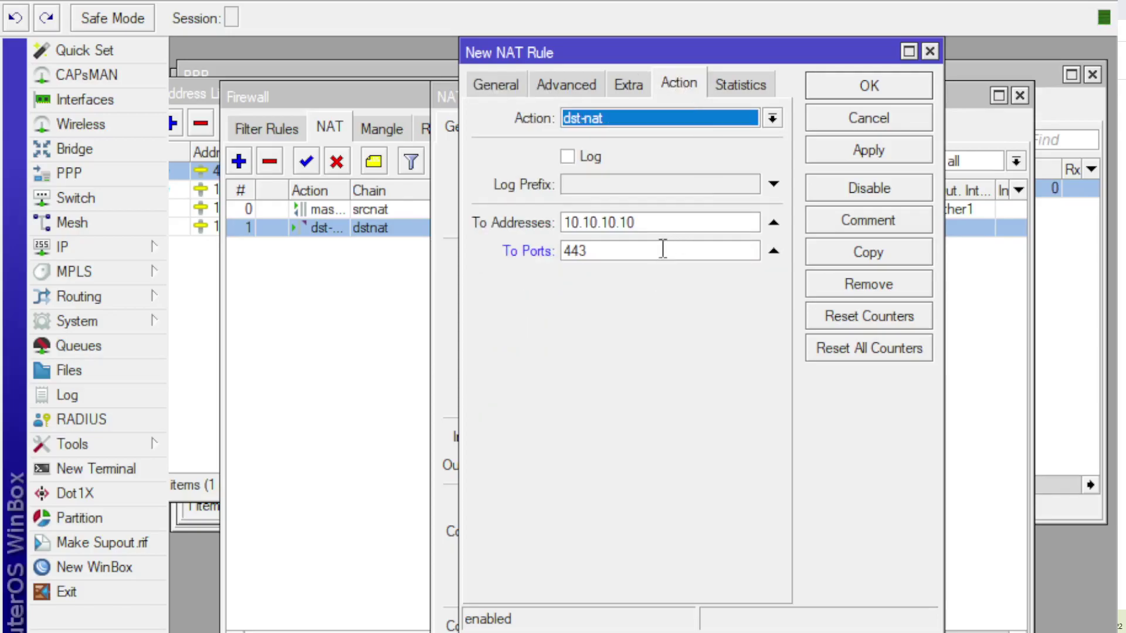
{"action": "left_click", "coordinate": [878, 149]}
{"action": "left_click", "coordinate": [869, 86]}
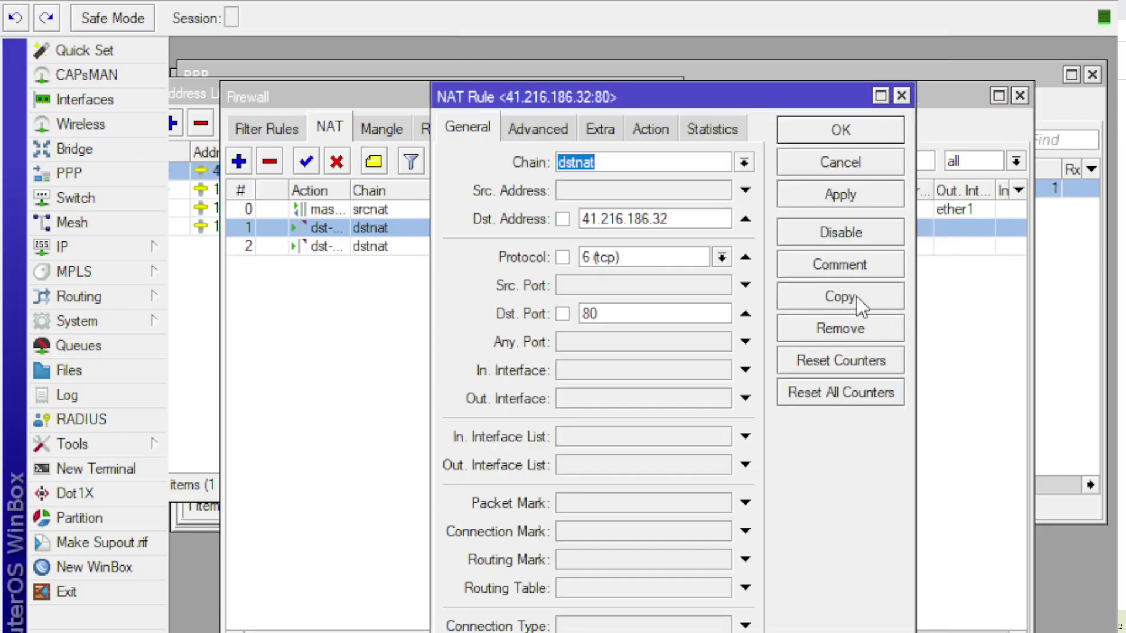
Step: Copy the port 80 rule again for port 8443, forwarding to 10.10.10.10:8443
{"action": "left_click", "coordinate": [856, 297]}
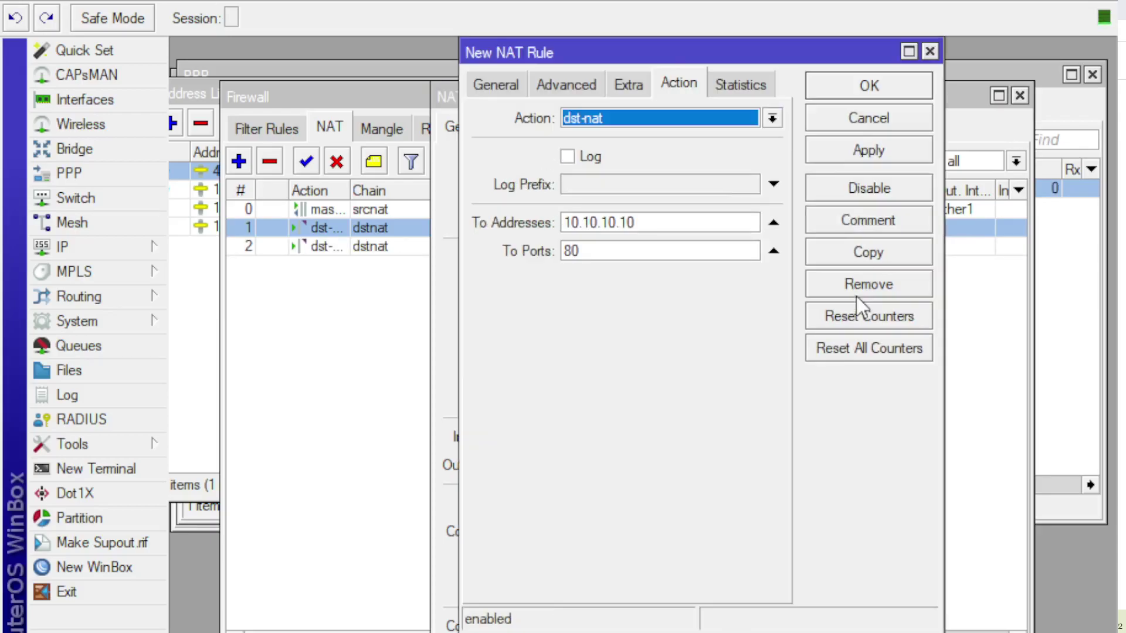
{"action": "left_click", "coordinate": [484, 84]}
{"action": "left_click_drag", "start_coordinate": [656, 269], "coordinate": [609, 269]}
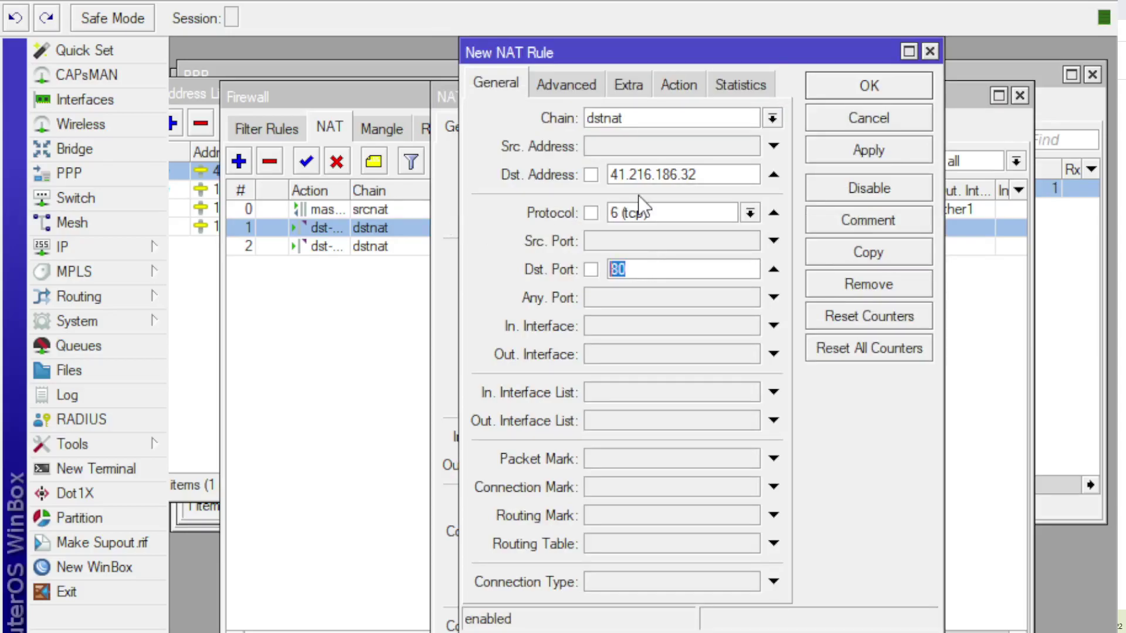
{"action": "type", "text": "8443"}
{"action": "left_click", "coordinate": [670, 84]}
{"action": "left_click_drag", "start_coordinate": [615, 251], "coordinate": [497, 250]}
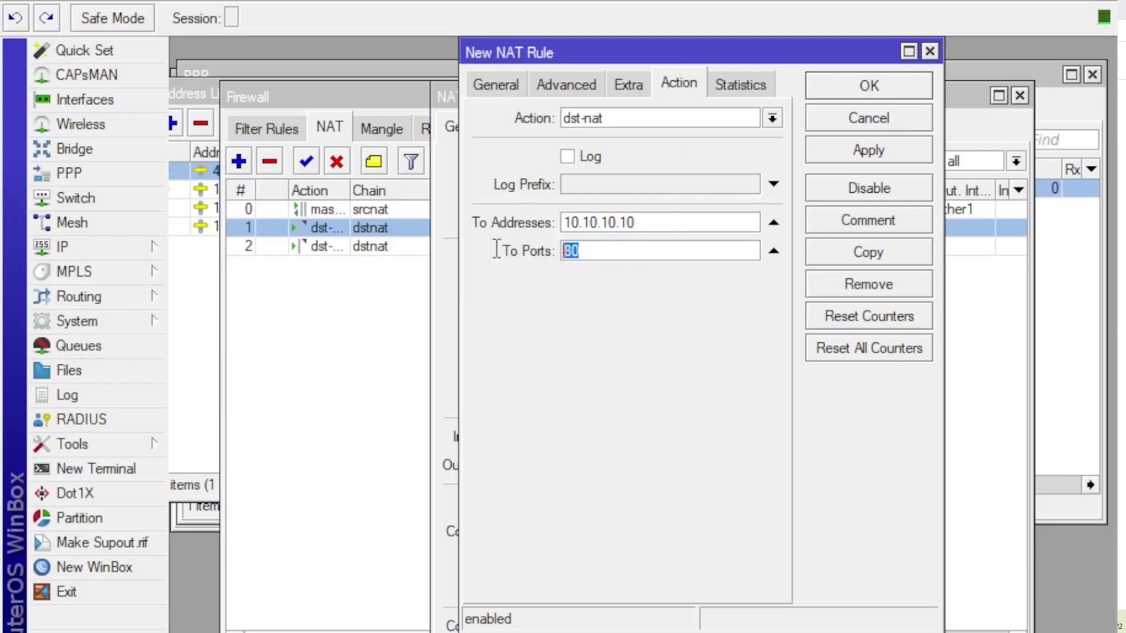
{"action": "type", "text": "8443"}
{"action": "left_click", "coordinate": [854, 155]}
{"action": "left_click", "coordinate": [869, 89]}
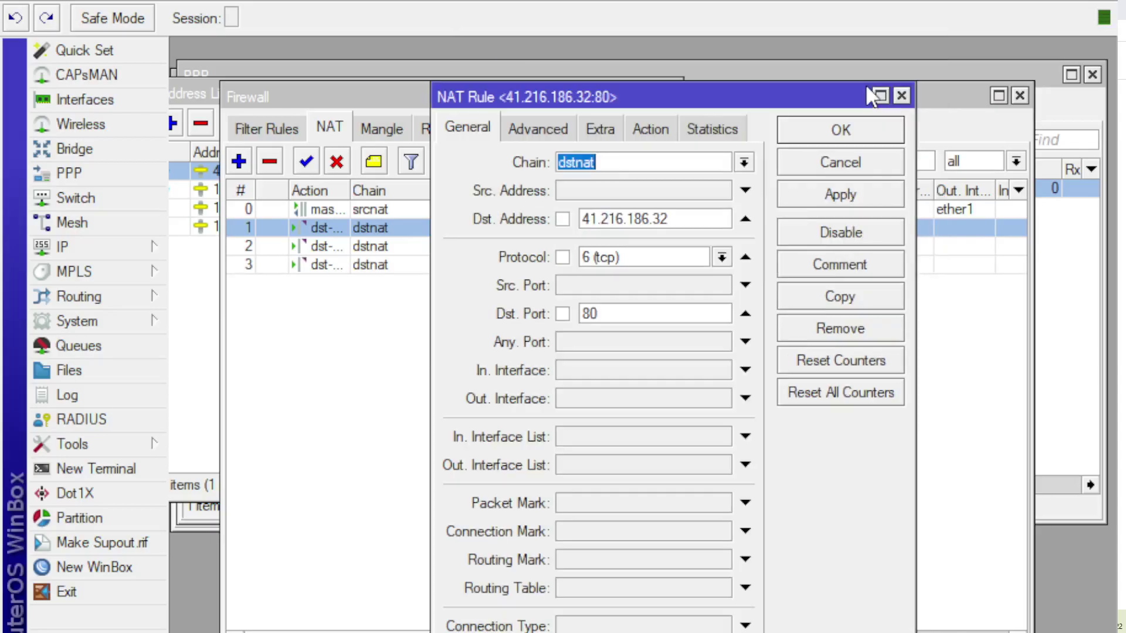
{"action": "left_click", "coordinate": [874, 134]}
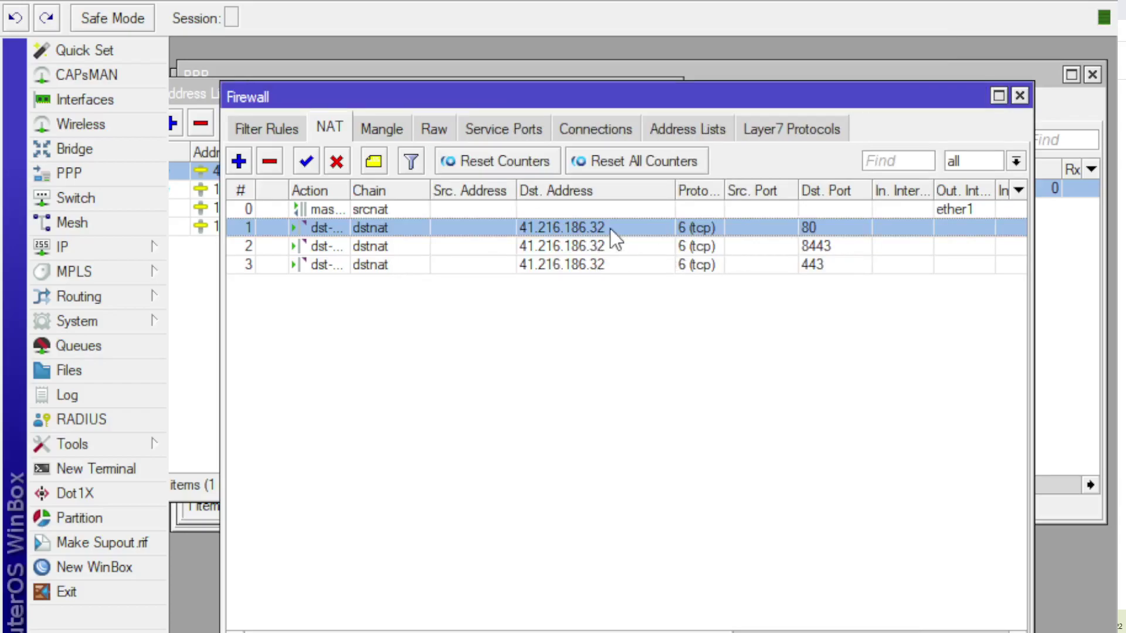
Step: Review the port 80 rule's general and action settings, then confirm it with OK
{"action": "double_click", "coordinate": [609, 228]}
{"action": "left_click", "coordinate": [648, 127]}
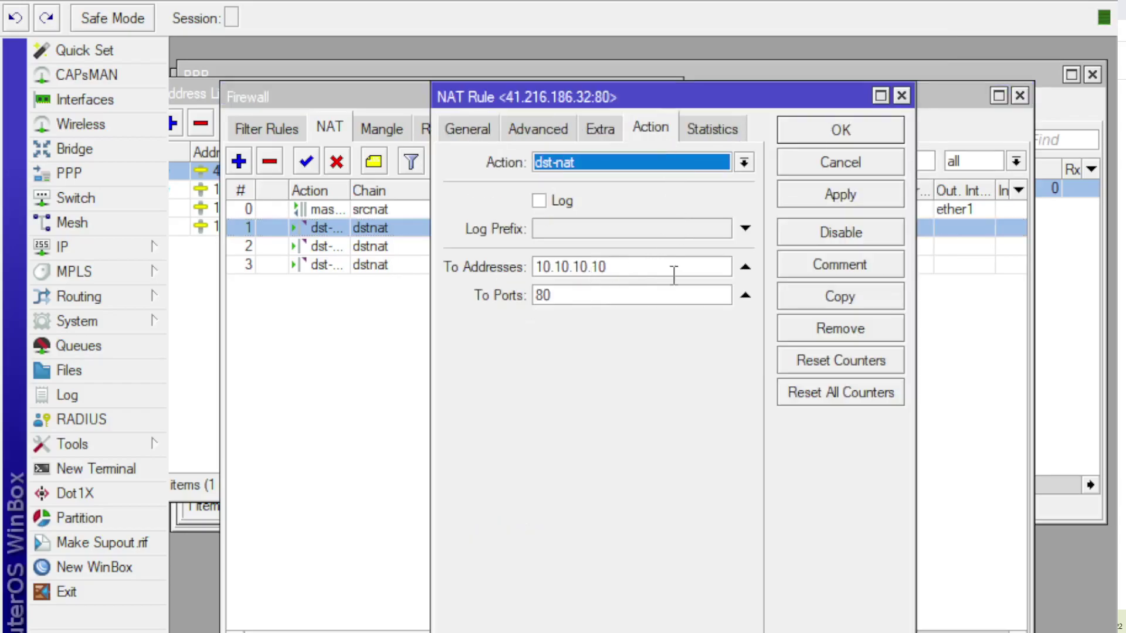
{"action": "left_click", "coordinate": [468, 128]}
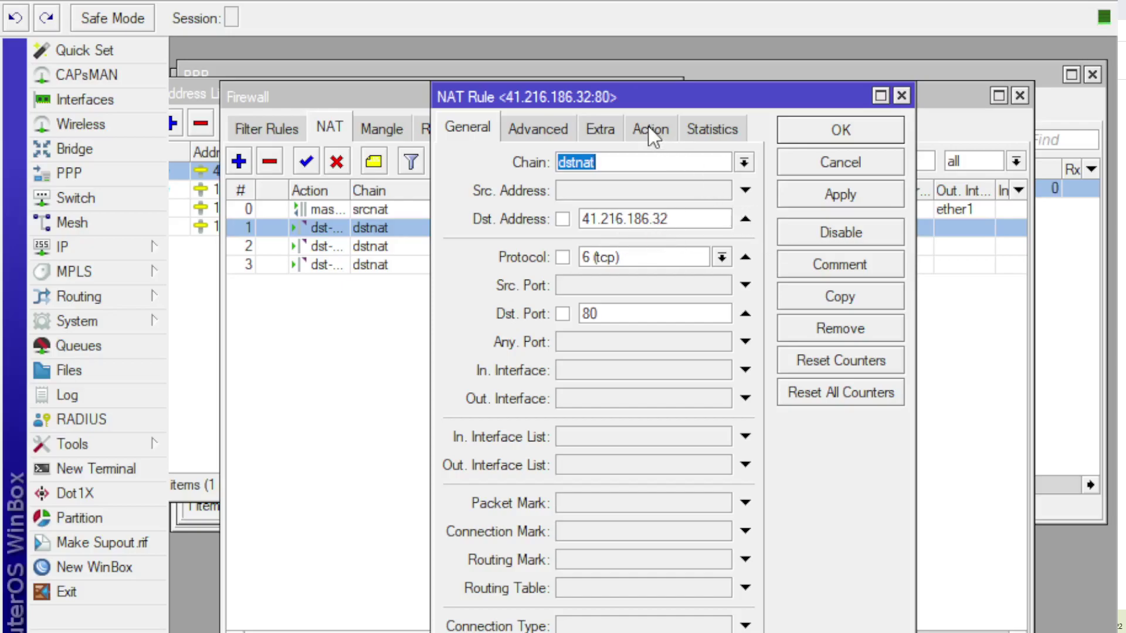
{"action": "left_click", "coordinate": [826, 134]}
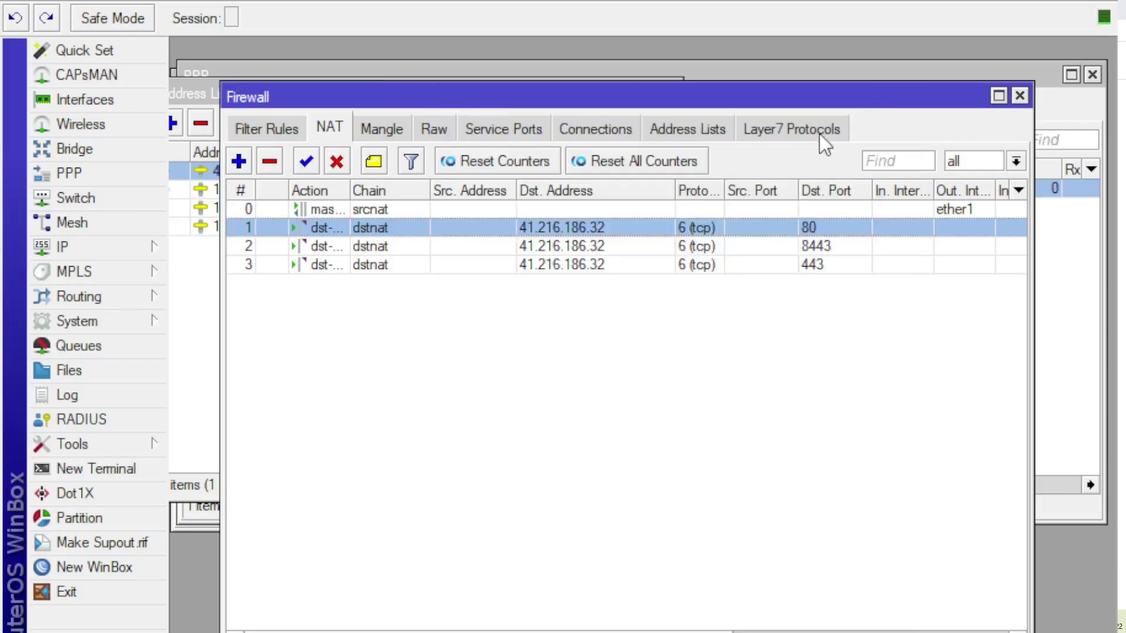
Step: Check the 80, 8443 and 443 dstnat rules in the NAT list, glancing at the PPP interfaces
{"action": "left_click", "coordinate": [829, 266]}
{"action": "left_click", "coordinate": [825, 227]}
{"action": "left_click", "coordinate": [839, 245]}
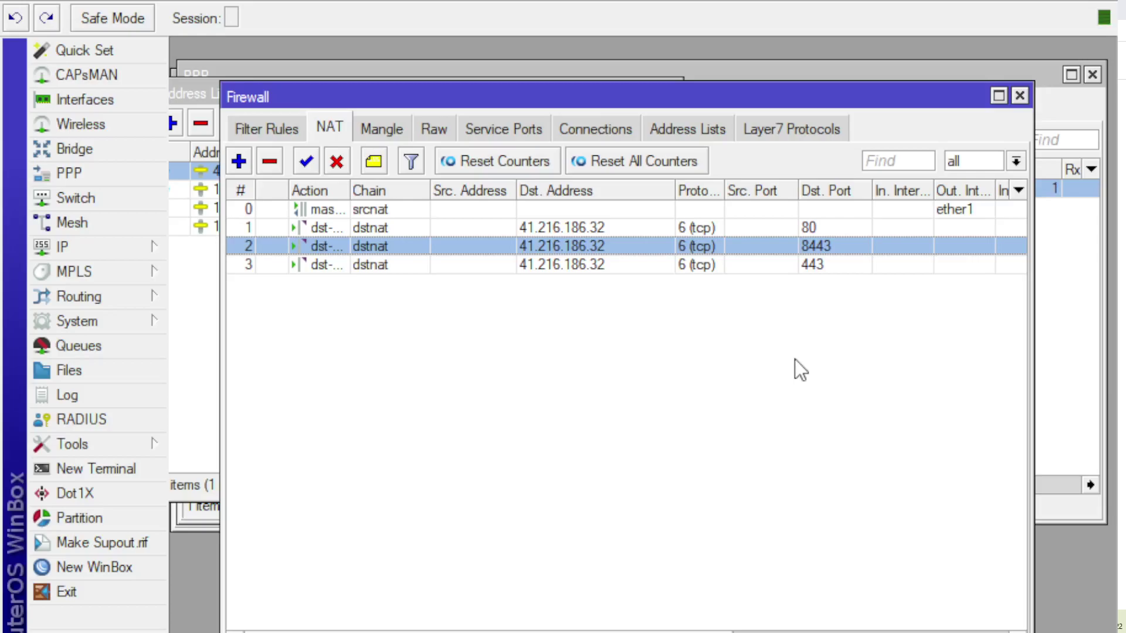
{"action": "left_click", "coordinate": [113, 165]}
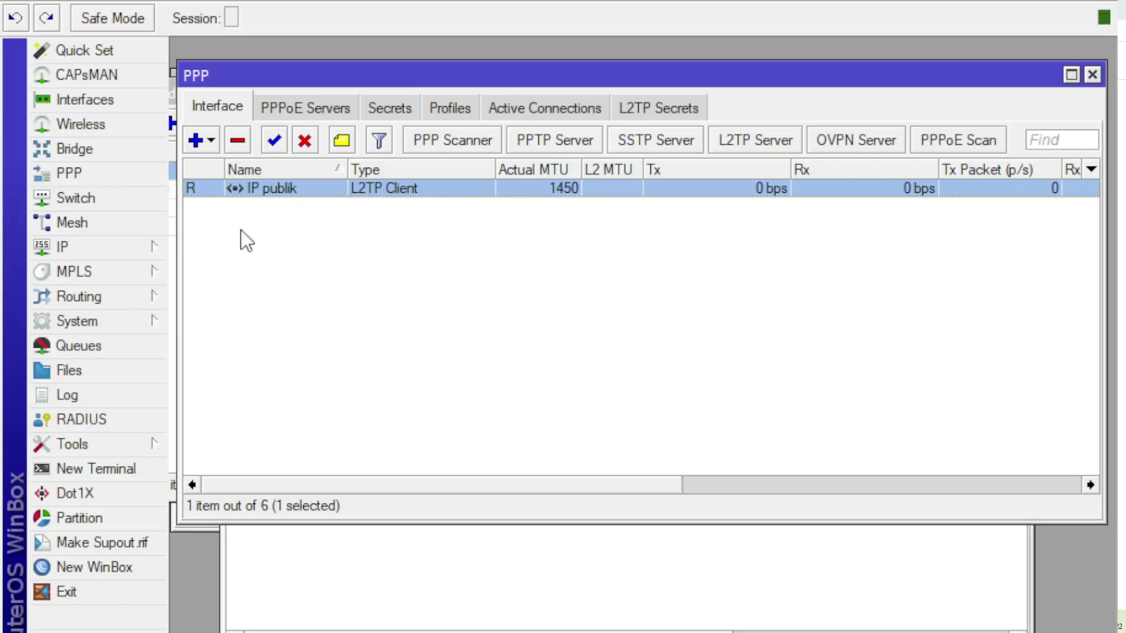
{"action": "left_click", "coordinate": [364, 607]}
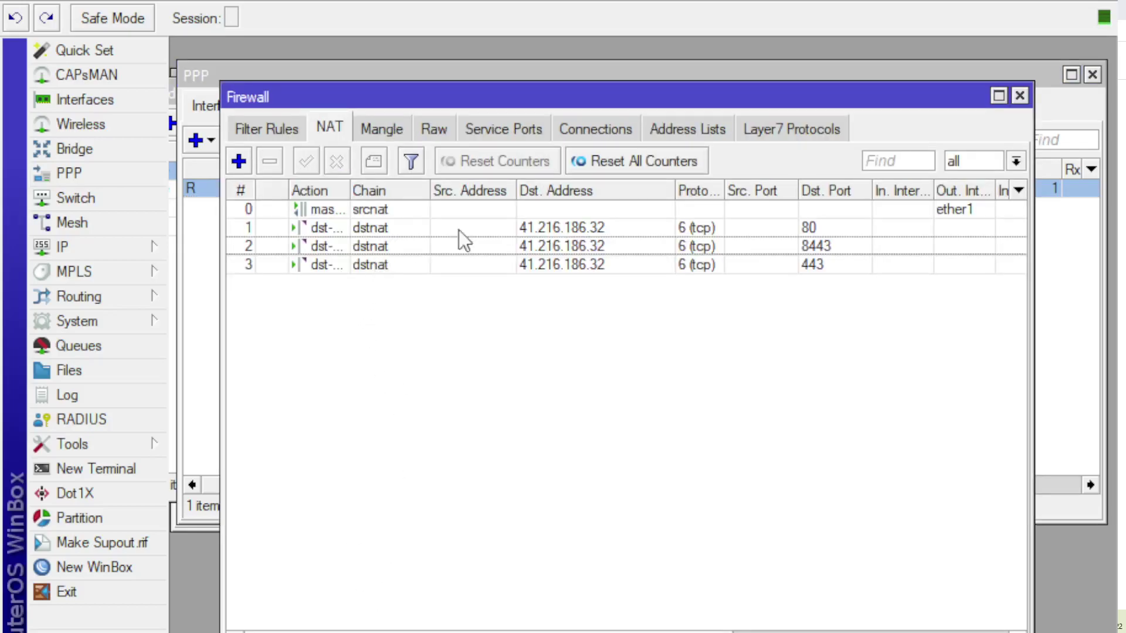
{"action": "left_click", "coordinate": [753, 229]}
{"action": "left_click", "coordinate": [748, 242]}
{"action": "left_click", "coordinate": [751, 261]}
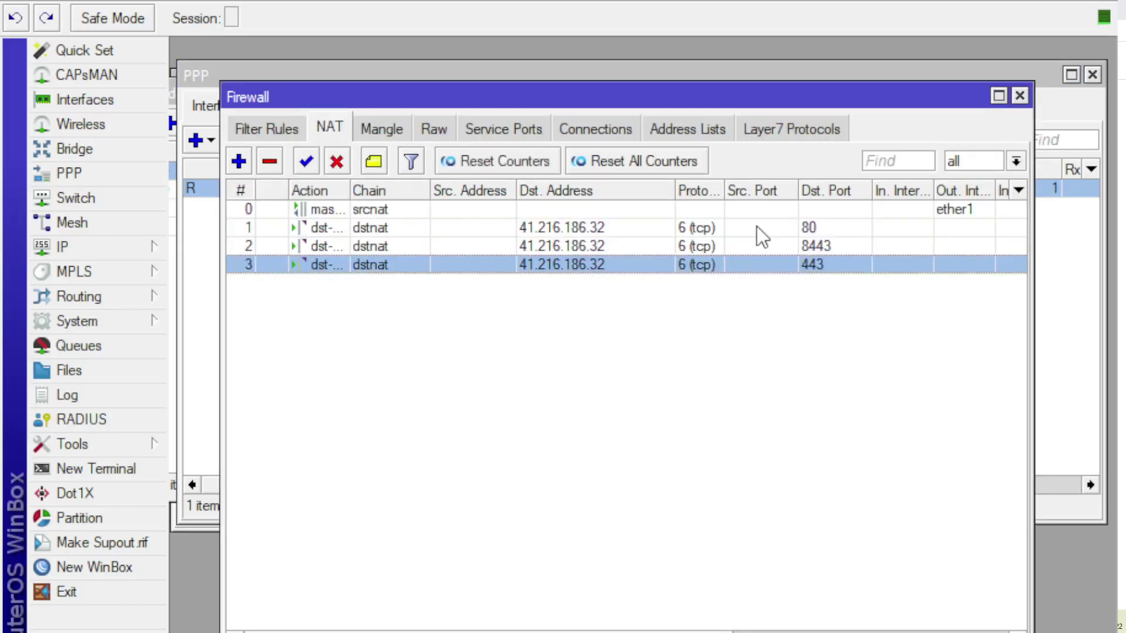
{"action": "left_click", "coordinate": [757, 228]}
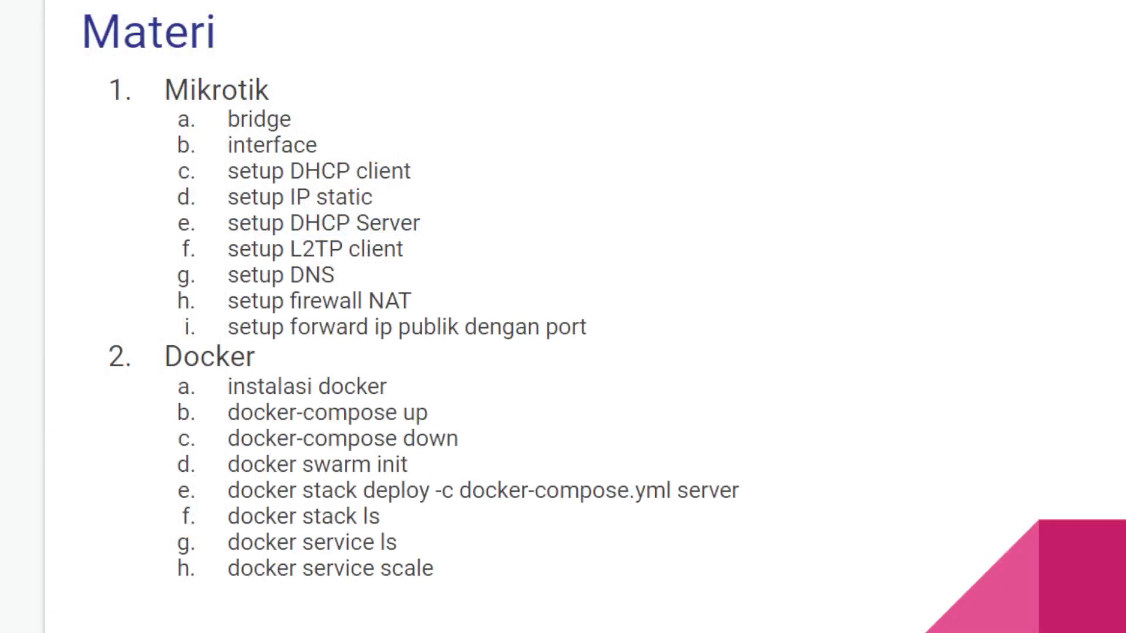
{"action": "key", "text": "Right"}
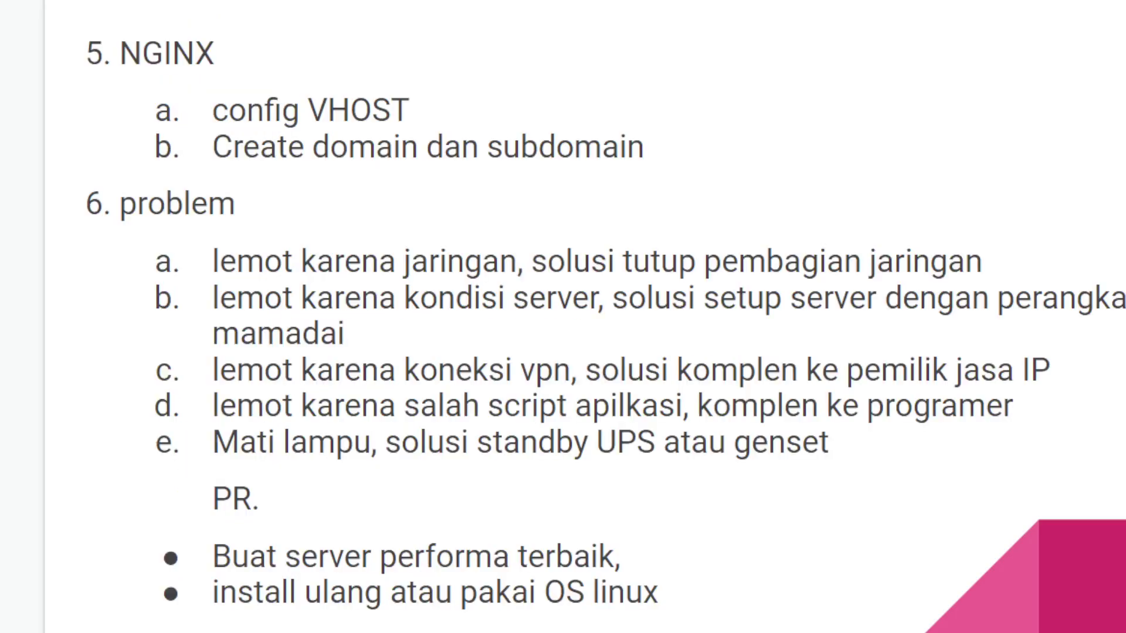
{"action": "key", "text": "Left"}
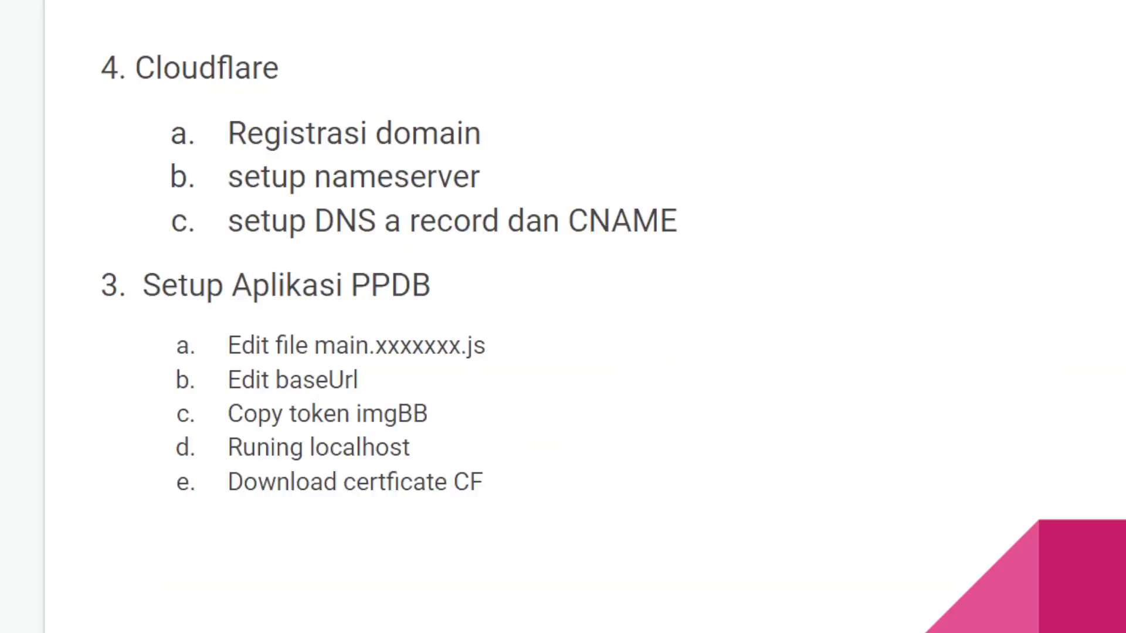
{"action": "key", "text": "Left"}
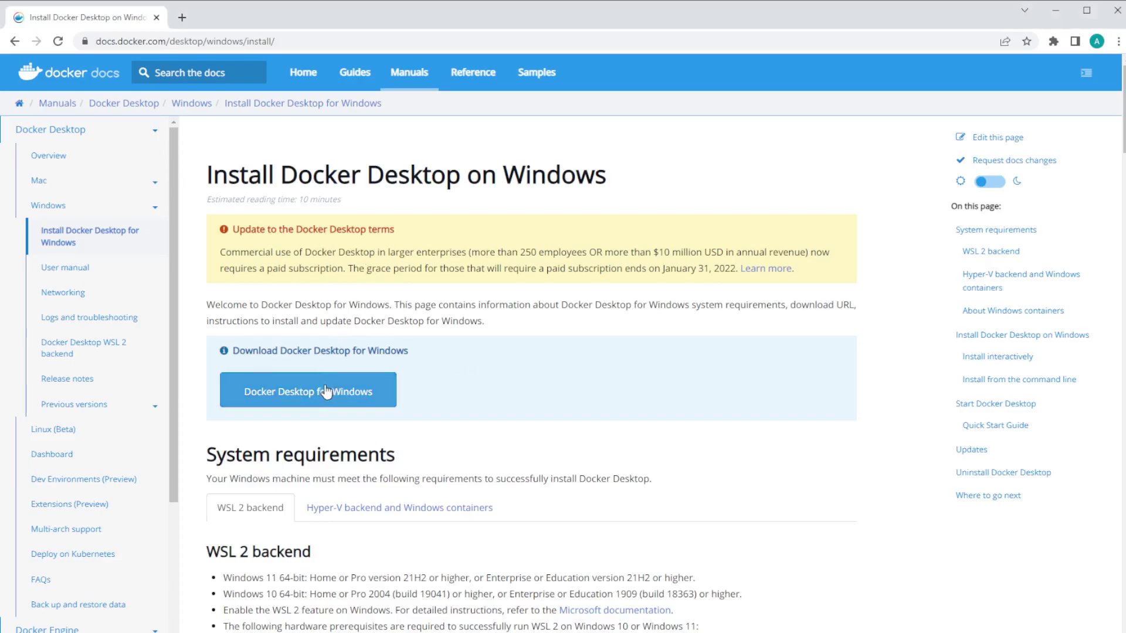
Step: Highlight the Windows 11, Windows 10 and enable-WSL-2 requirements for the WSL 2 backend
{"action": "scroll", "coordinate": [405, 457], "scroll_direction": "down", "scroll_amount": 3}
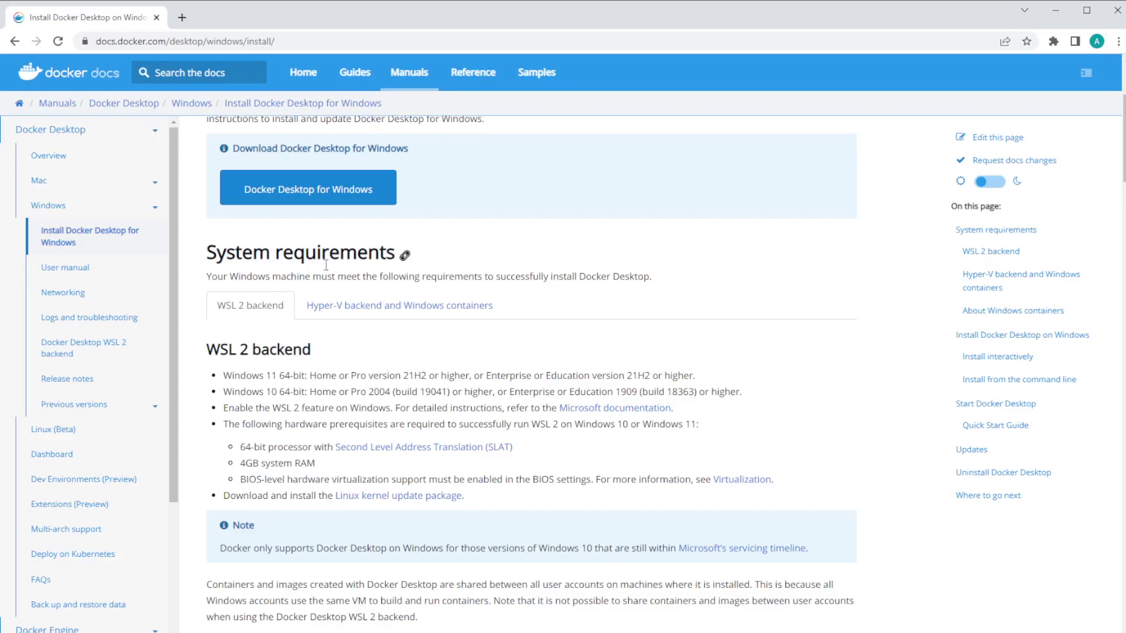
{"action": "left_click_drag", "start_coordinate": [223, 375], "coordinate": [362, 377]}
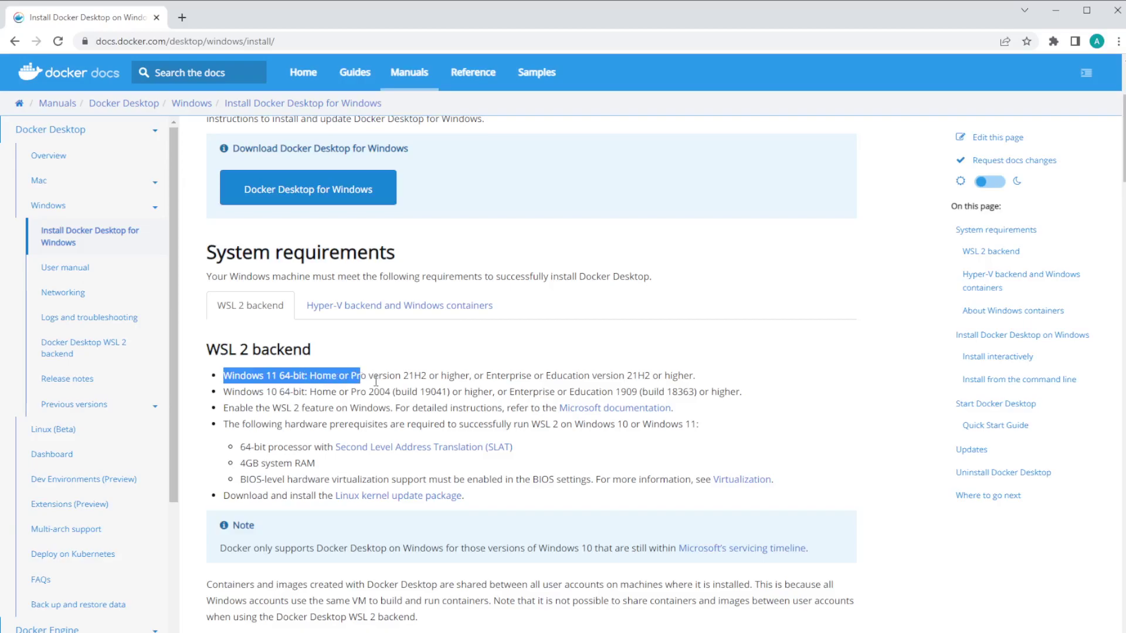
{"action": "left_click_drag", "start_coordinate": [225, 397], "coordinate": [472, 392]}
{"action": "left_click_drag", "start_coordinate": [224, 409], "coordinate": [389, 408]}
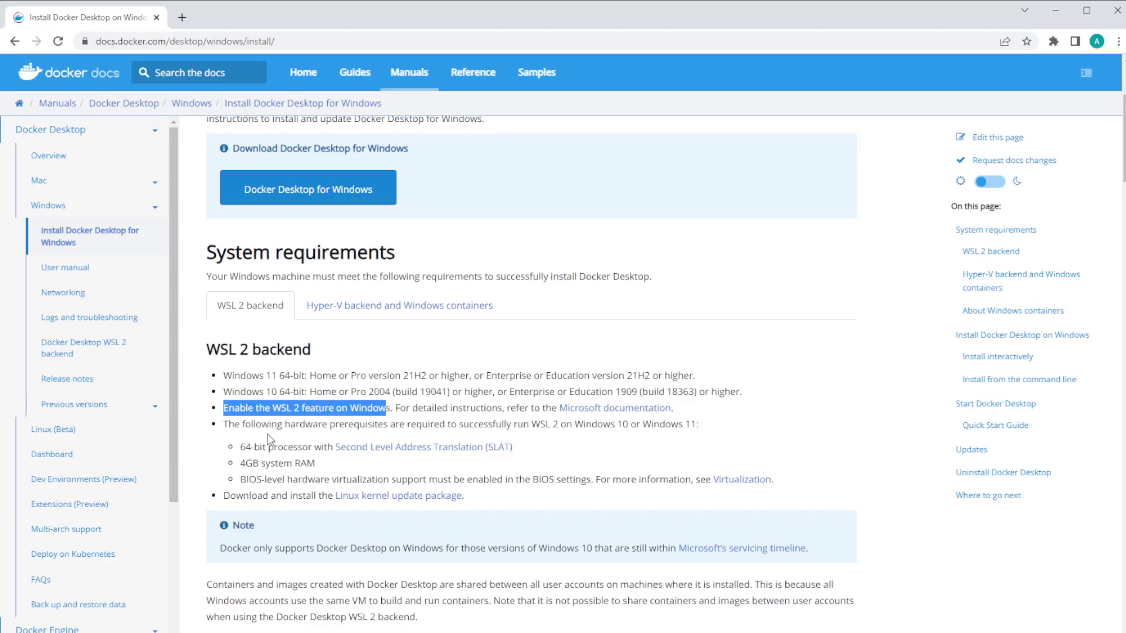
Step: Highlight the 4GB RAM and BIOS virtualization hardware requirements
{"action": "scroll", "coordinate": [281, 414], "scroll_direction": "down", "scroll_amount": 1}
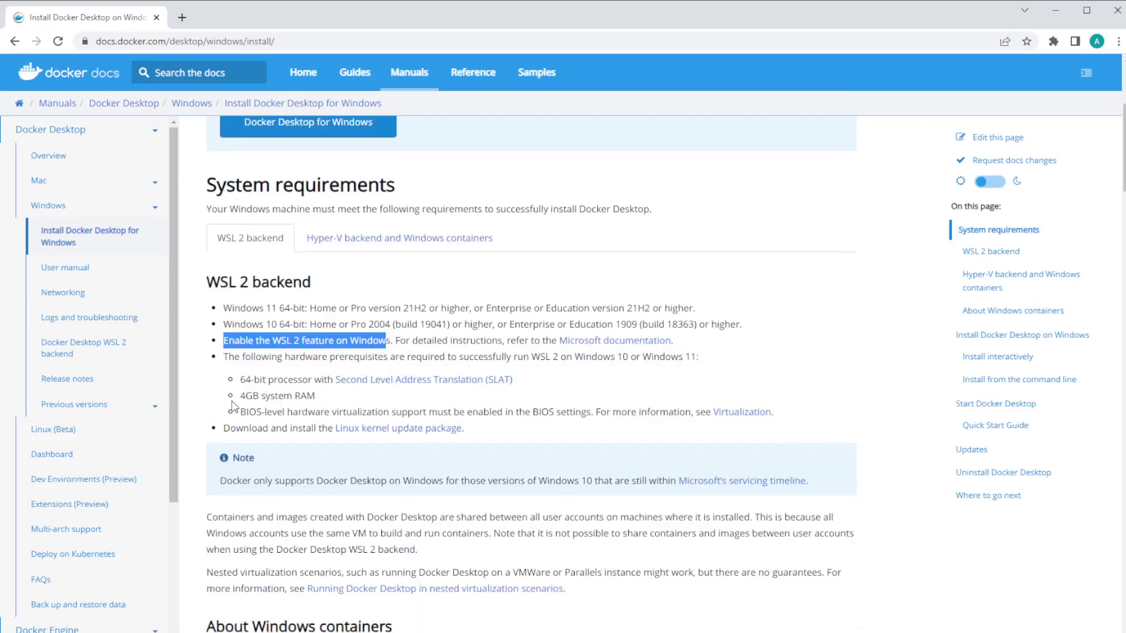
{"action": "left_click_drag", "start_coordinate": [241, 397], "coordinate": [318, 407]}
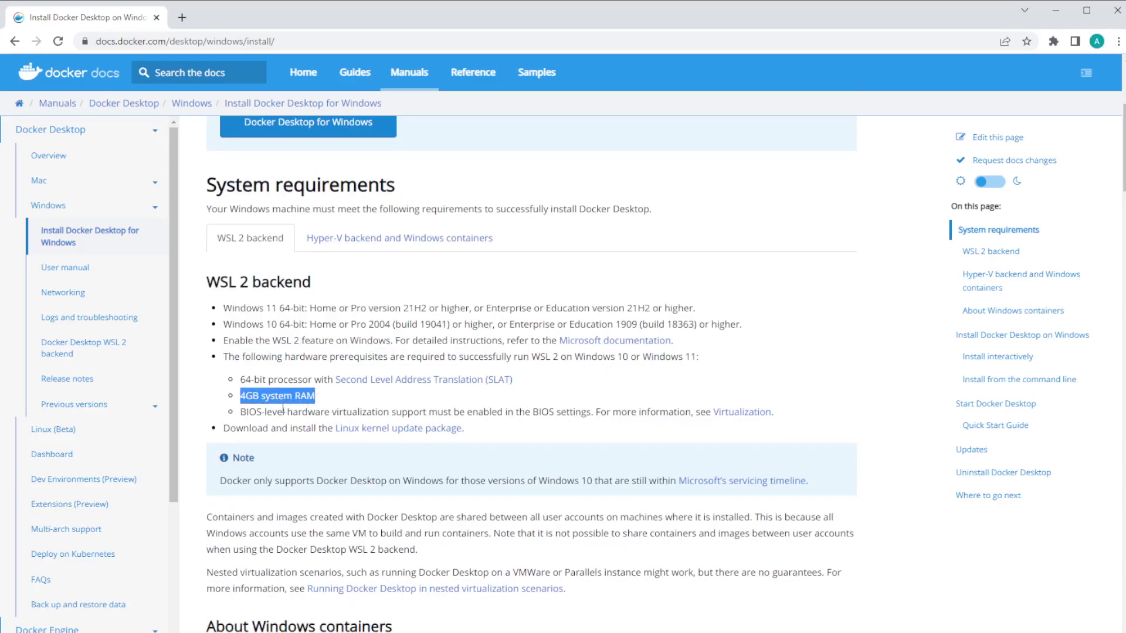
{"action": "left_click", "coordinate": [240, 418]}
{"action": "left_click_drag", "start_coordinate": [241, 417], "coordinate": [491, 413]}
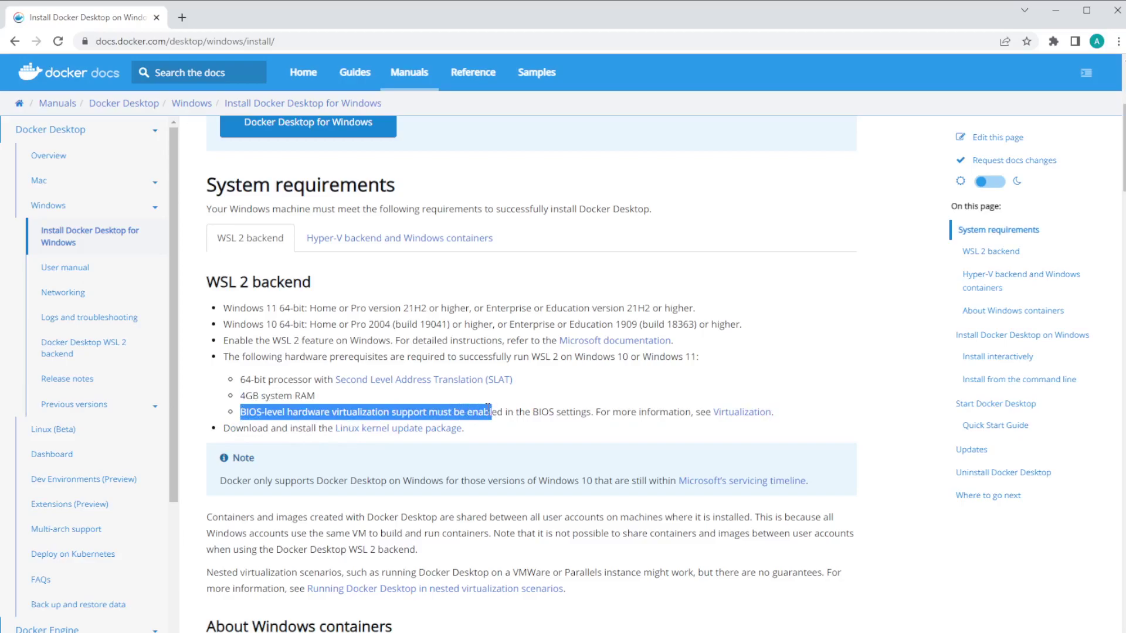
{"action": "left_click", "coordinate": [431, 416]}
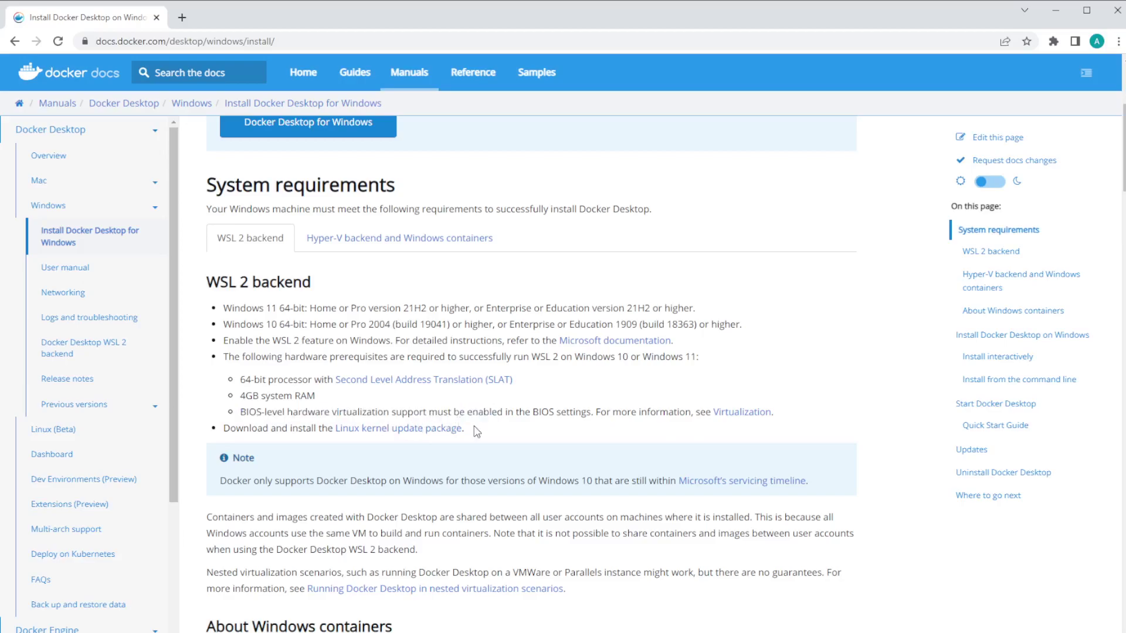
{"action": "left_click_drag", "start_coordinate": [428, 413], "coordinate": [528, 412]}
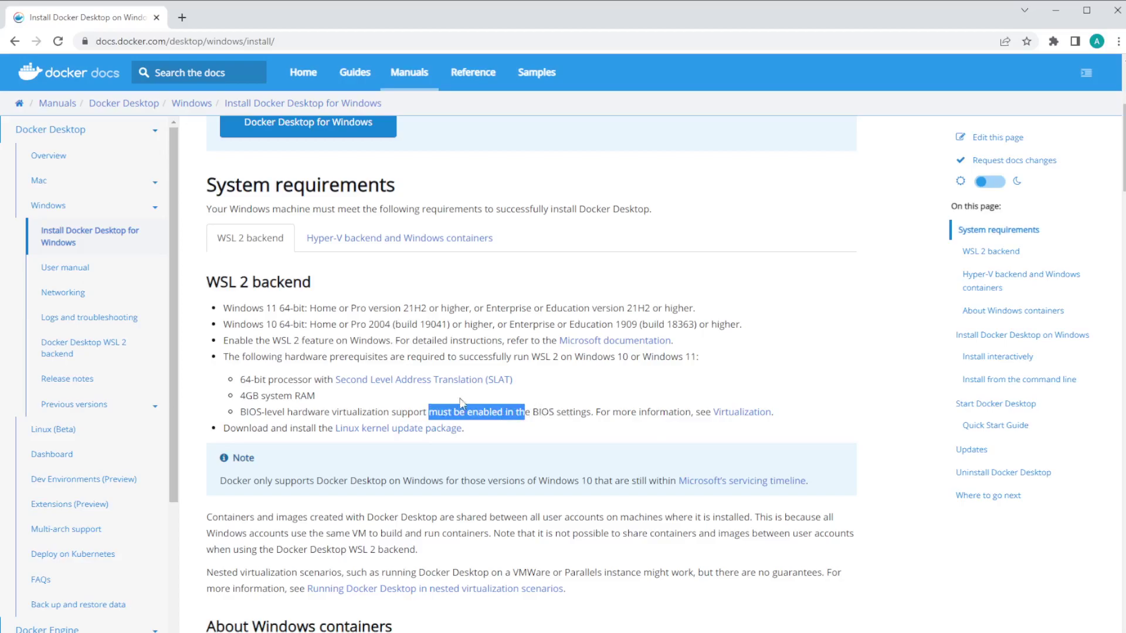
{"action": "scroll", "coordinate": [418, 289], "scroll_direction": "up", "scroll_amount": 2}
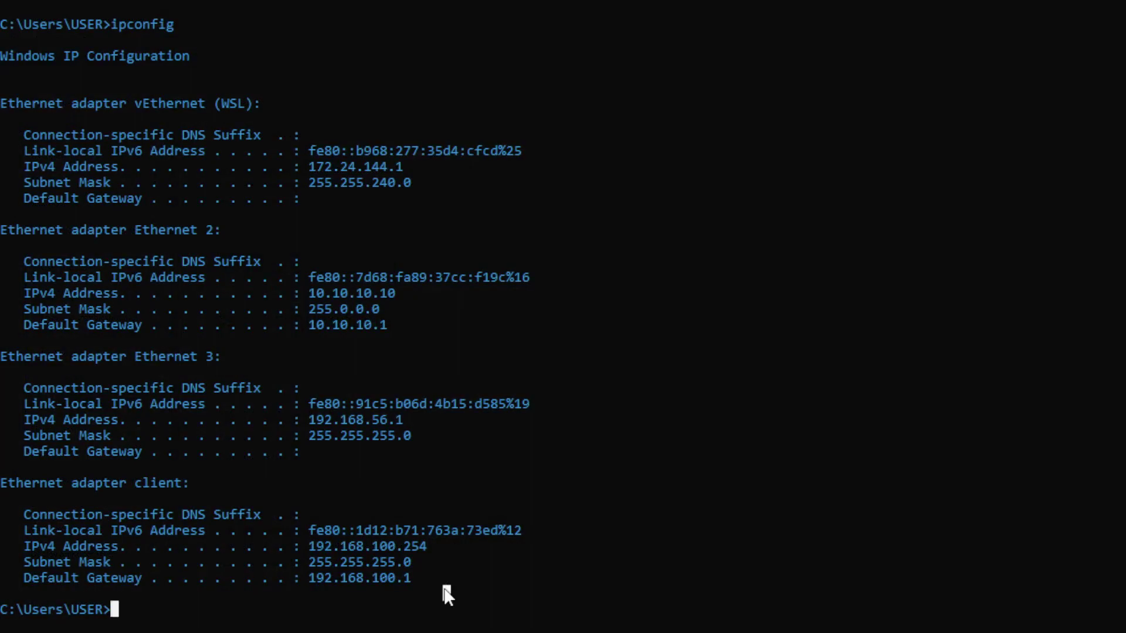
Step: Run docker ps and docker --version, showing no containers and Docker 20.10.13, then return to the browser
{"action": "type", "text": "docker ps"}
{"action": "key", "text": "Return"}
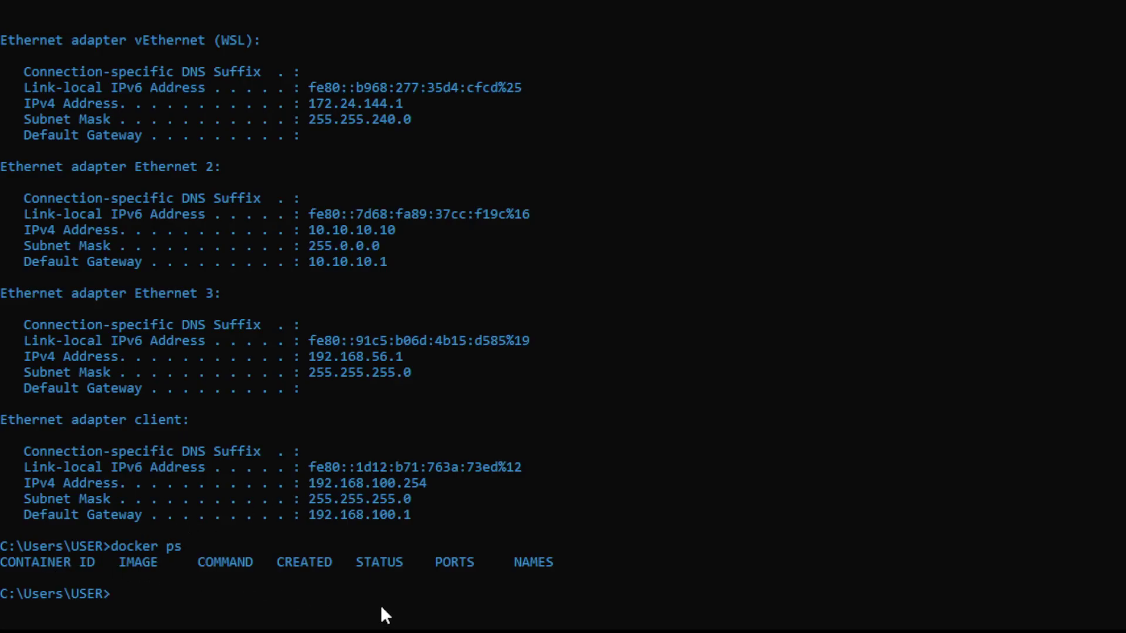
{"action": "type", "text": "docker --version"}
{"action": "key", "text": "Return"}
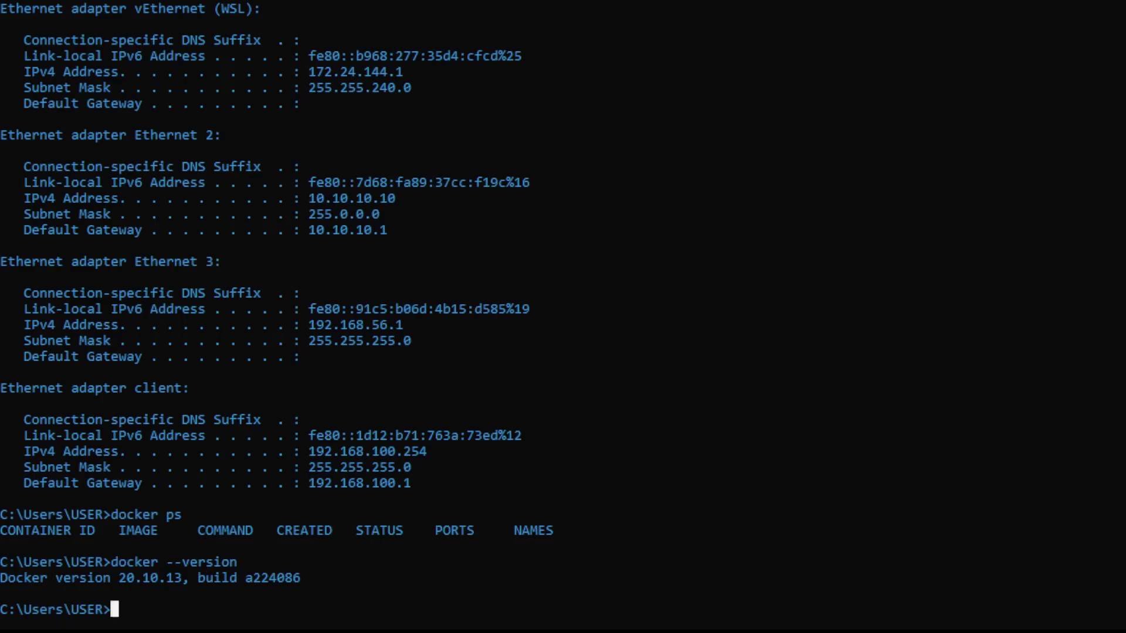
{"action": "key", "text": "alt+Tab"}
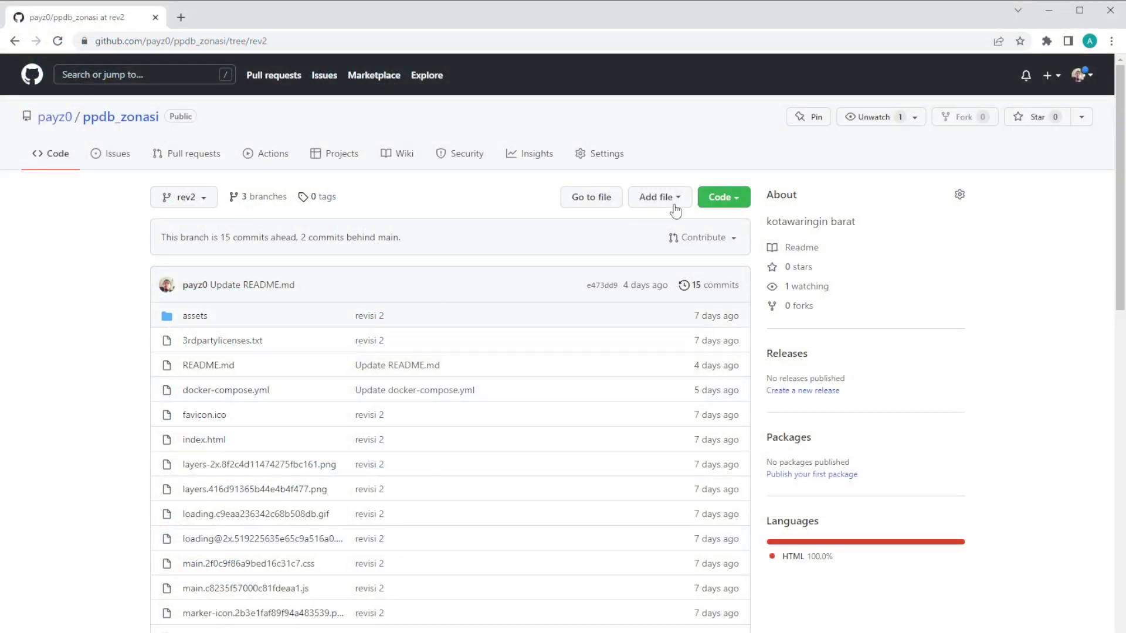
Step: Look at the Code clone options, then open docker-compose.yml in the ppdb_zonasi repository
{"action": "left_click", "coordinate": [743, 200]}
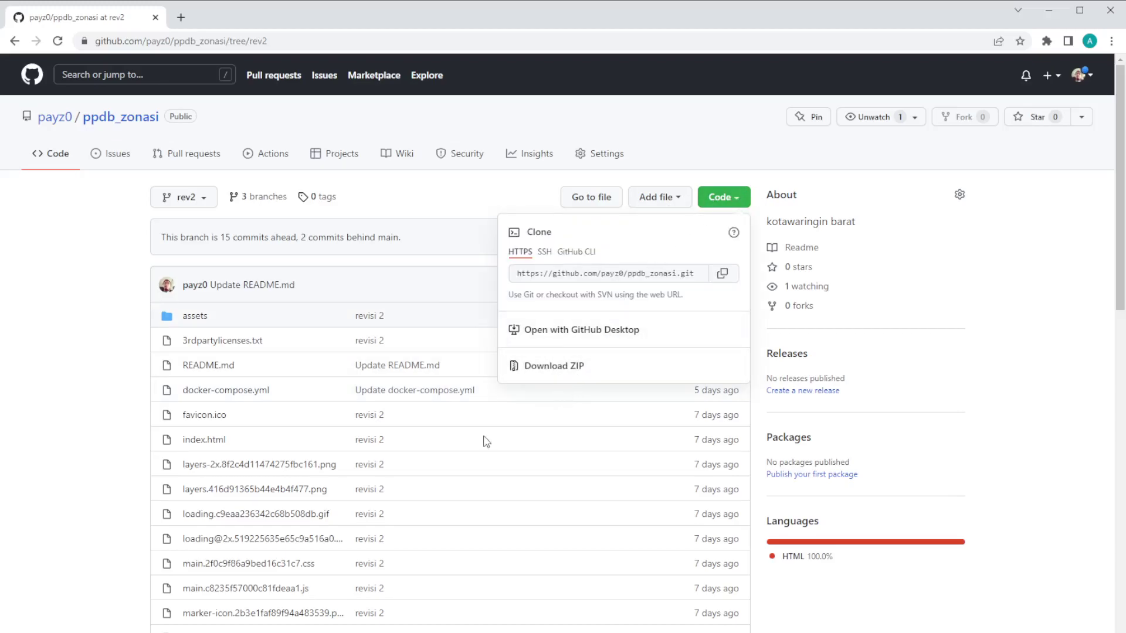
{"action": "left_click", "coordinate": [91, 343]}
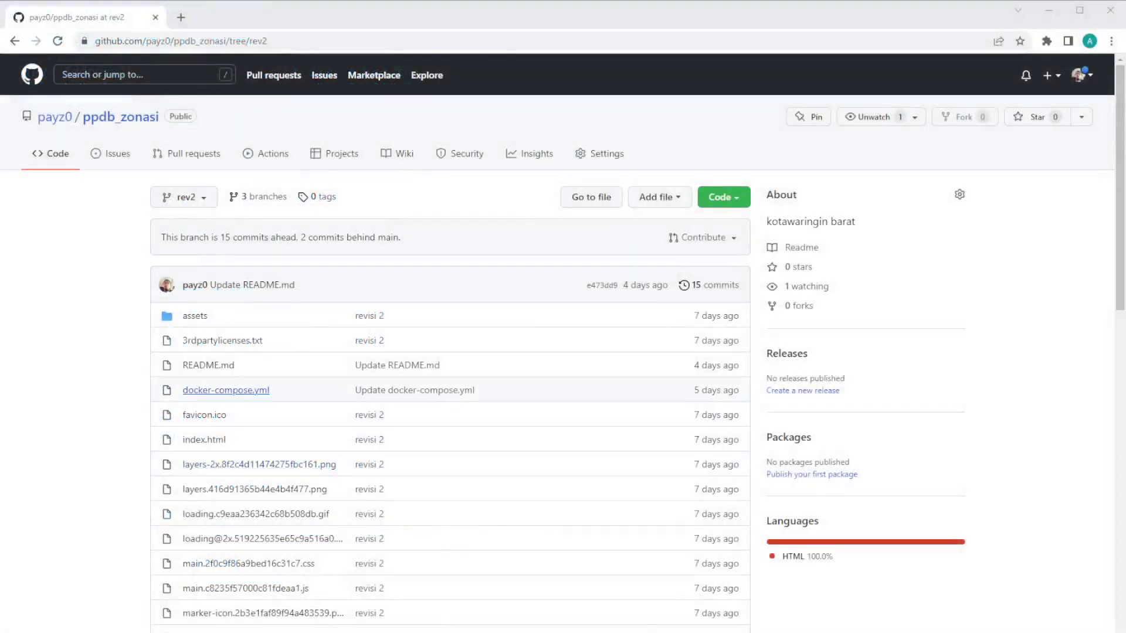
{"action": "left_click", "coordinate": [226, 390]}
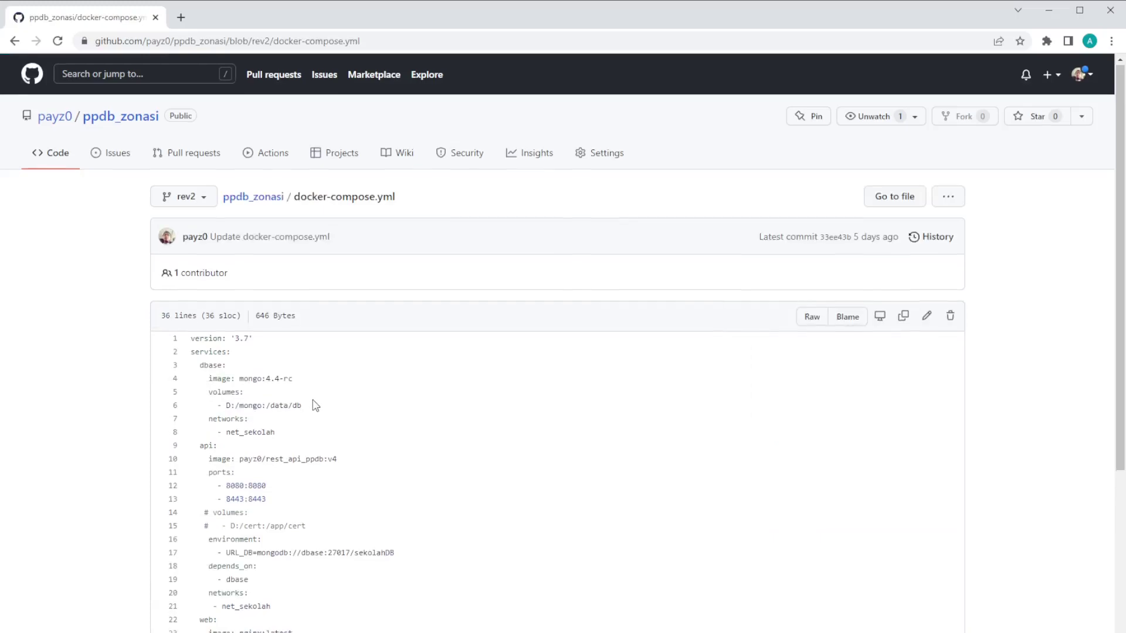
Step: Highlight the D:/mongo volume, the commented-out volumes, and the web service volume paths
{"action": "scroll", "coordinate": [314, 402], "scroll_direction": "down", "scroll_amount": 3}
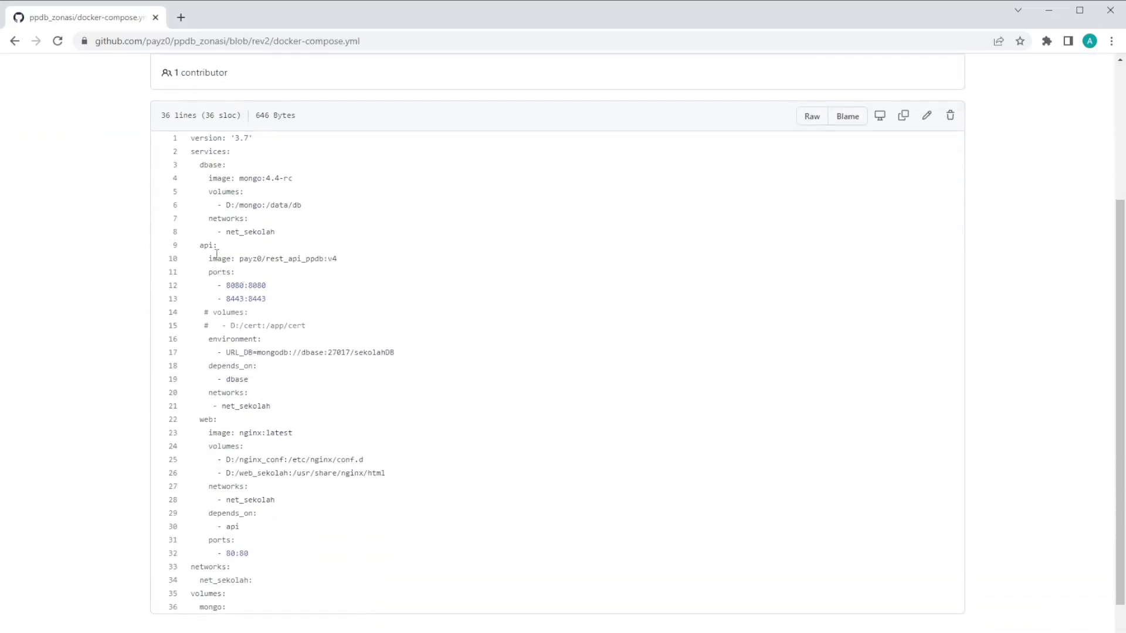
{"action": "left_click_drag", "start_coordinate": [226, 206], "coordinate": [346, 199]}
{"action": "left_click_drag", "start_coordinate": [205, 314], "coordinate": [375, 337]}
{"action": "left_click", "coordinate": [291, 448]}
{"action": "left_click_drag", "start_coordinate": [208, 461], "coordinate": [394, 478]}
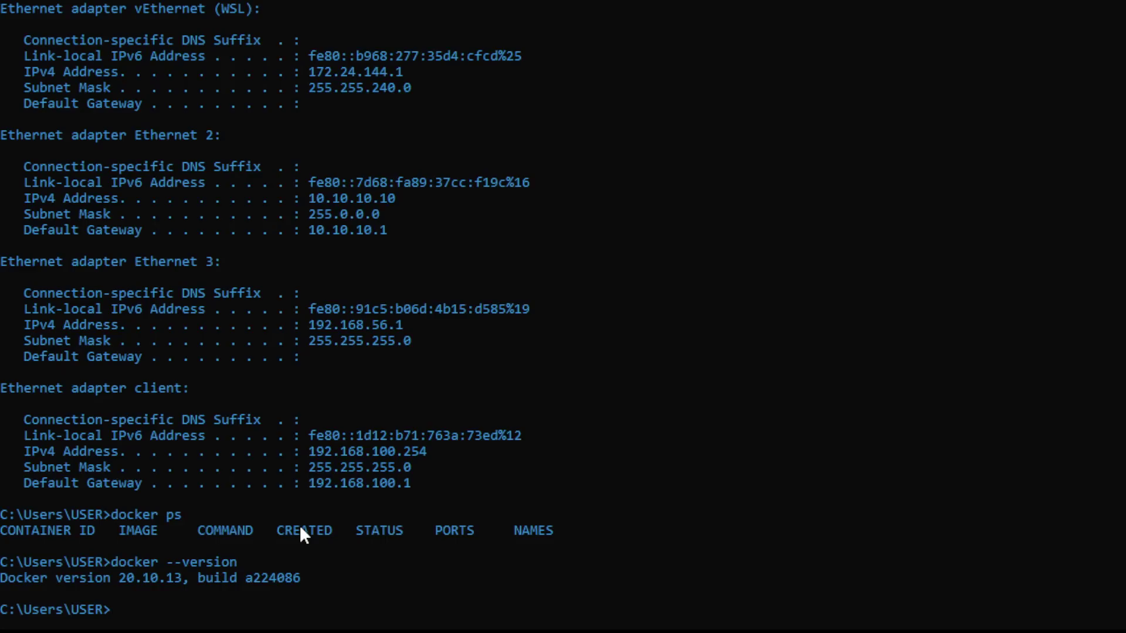
Step: Change to drive D: and run dir to list mongo, nginx_conf and web_sekolah
{"action": "type", "text": "D:"}
{"action": "key", "text": "Return"}
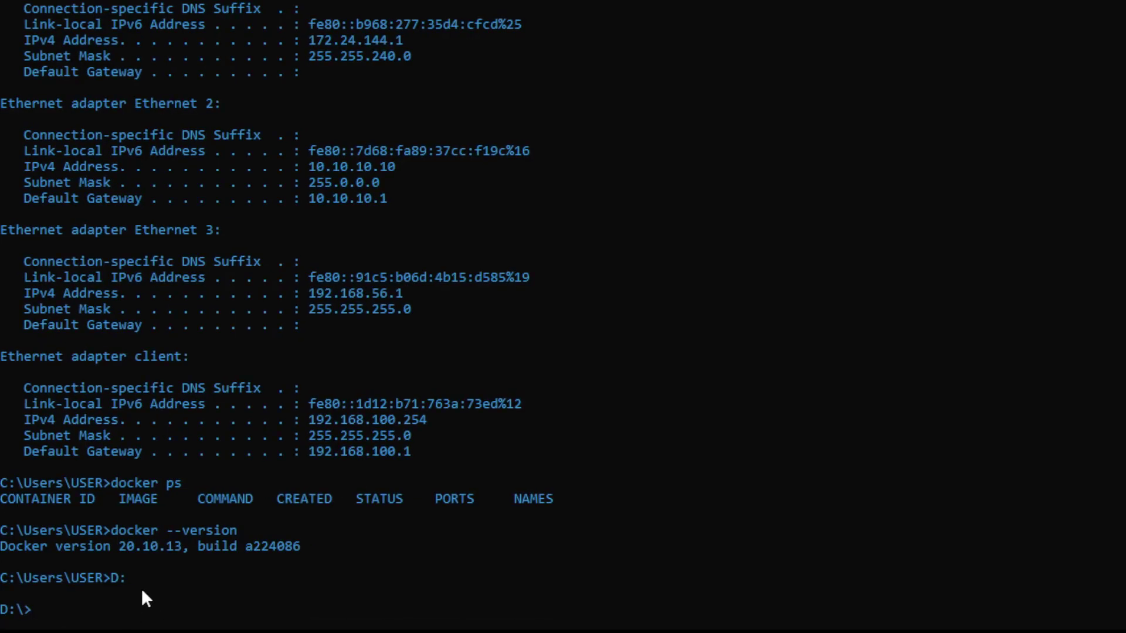
{"action": "type", "text": "dir"}
{"action": "key", "text": "Return"}
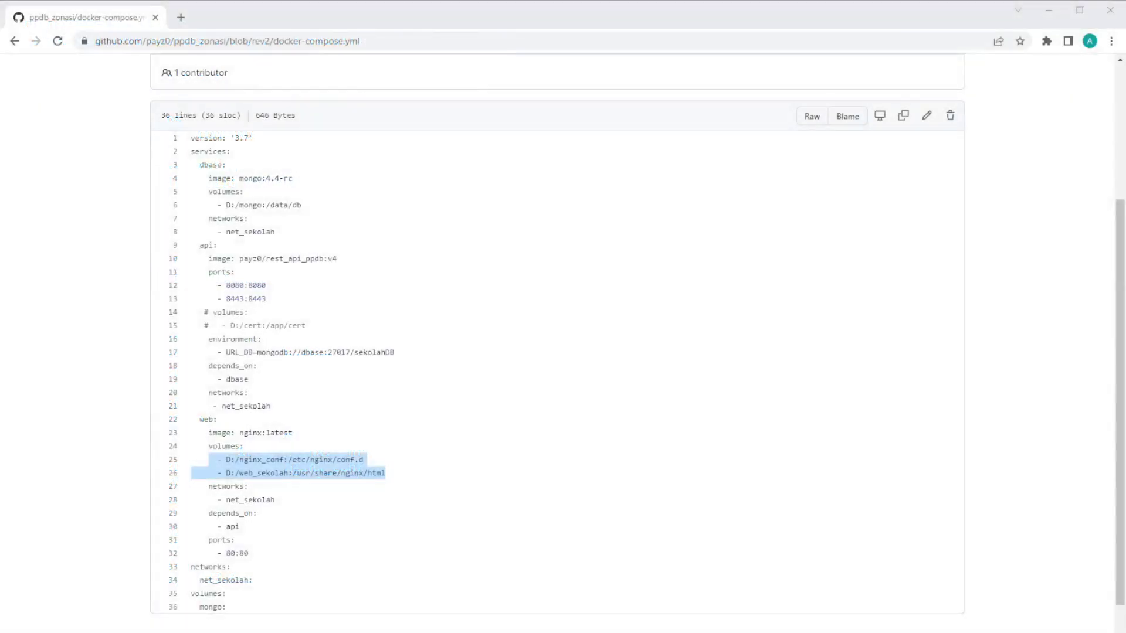
{"action": "left_click", "coordinate": [498, 594]}
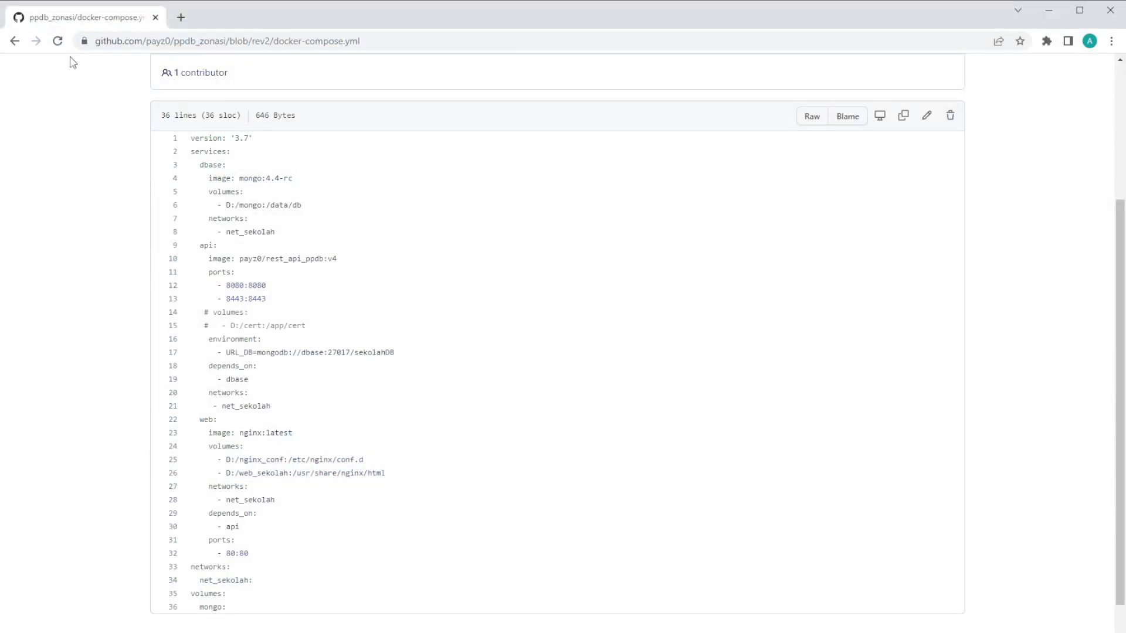
{"action": "left_click", "coordinate": [15, 41]}
{"action": "scroll", "coordinate": [412, 385], "scroll_direction": "down", "scroll_amount": 15}
{"action": "scroll", "coordinate": [412, 384], "scroll_direction": "down", "scroll_amount": 3}
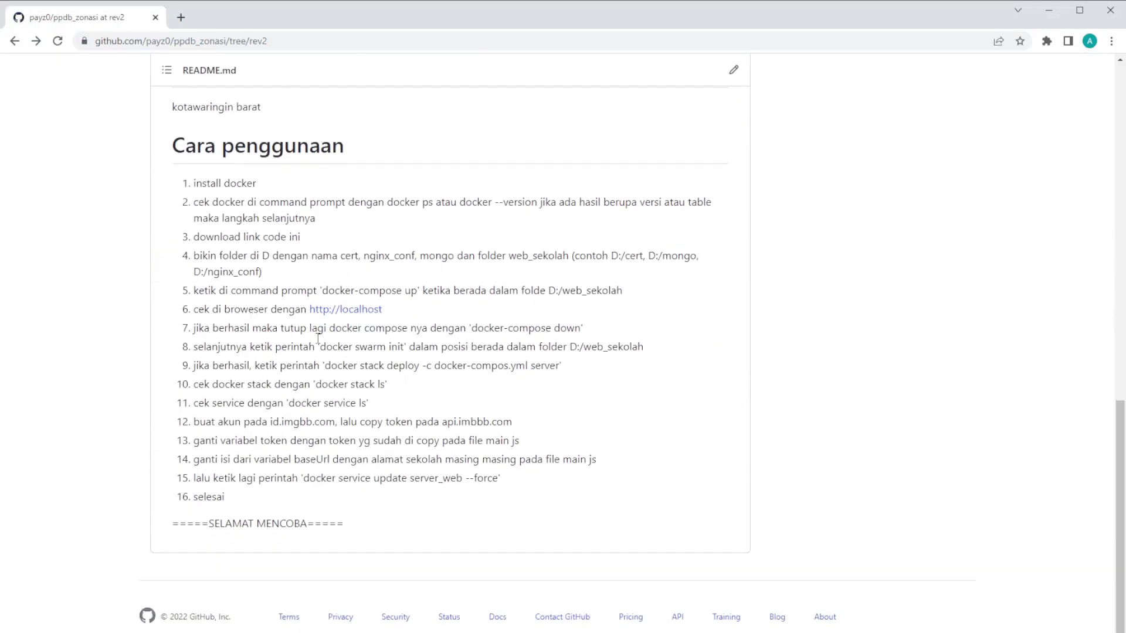
{"action": "double_click", "coordinate": [509, 255]}
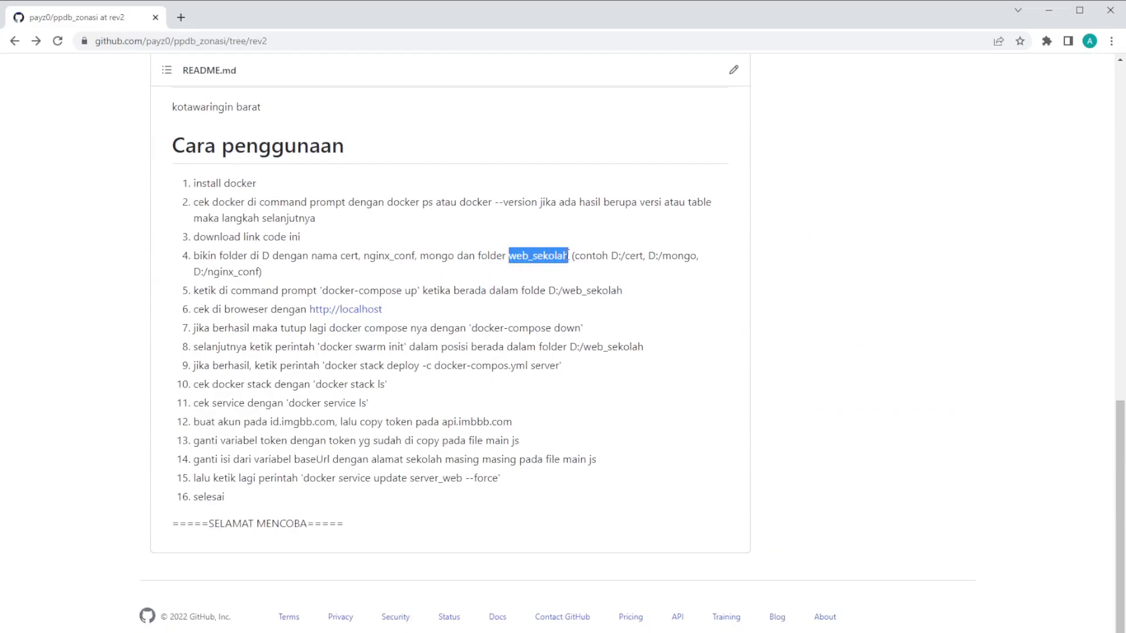
{"action": "left_click", "coordinate": [364, 255]}
{"action": "left_click_drag", "start_coordinate": [384, 256], "coordinate": [463, 257]}
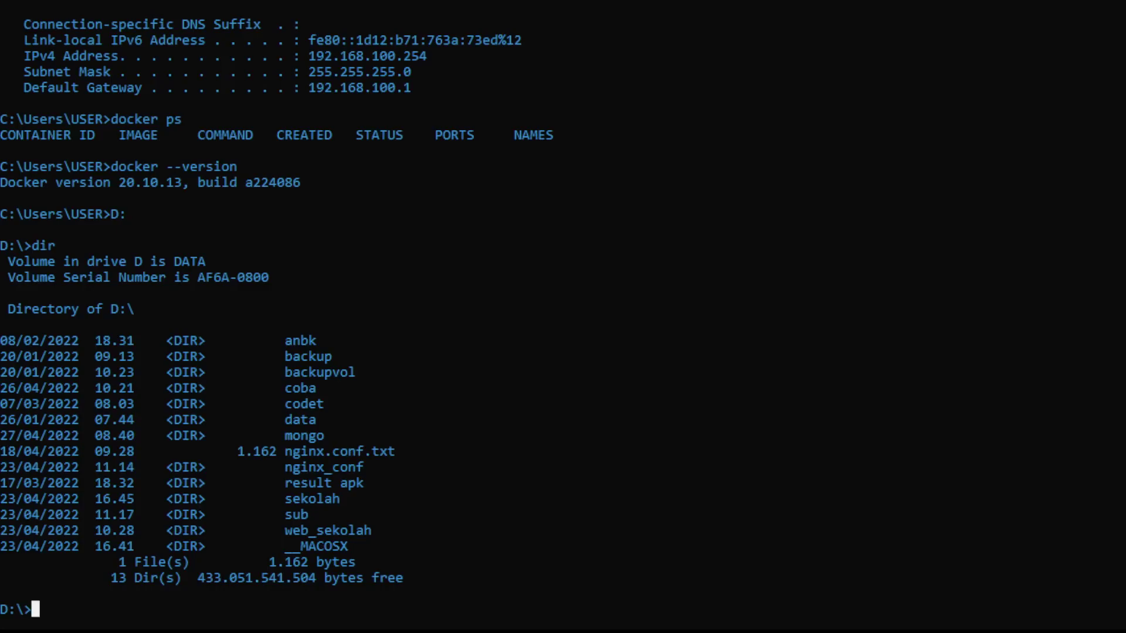
Step: List drive D, clear the screen, and move into D:\web_sekolah to list its files
{"action": "type", "text": "dir"}
{"action": "key", "text": "Return"}
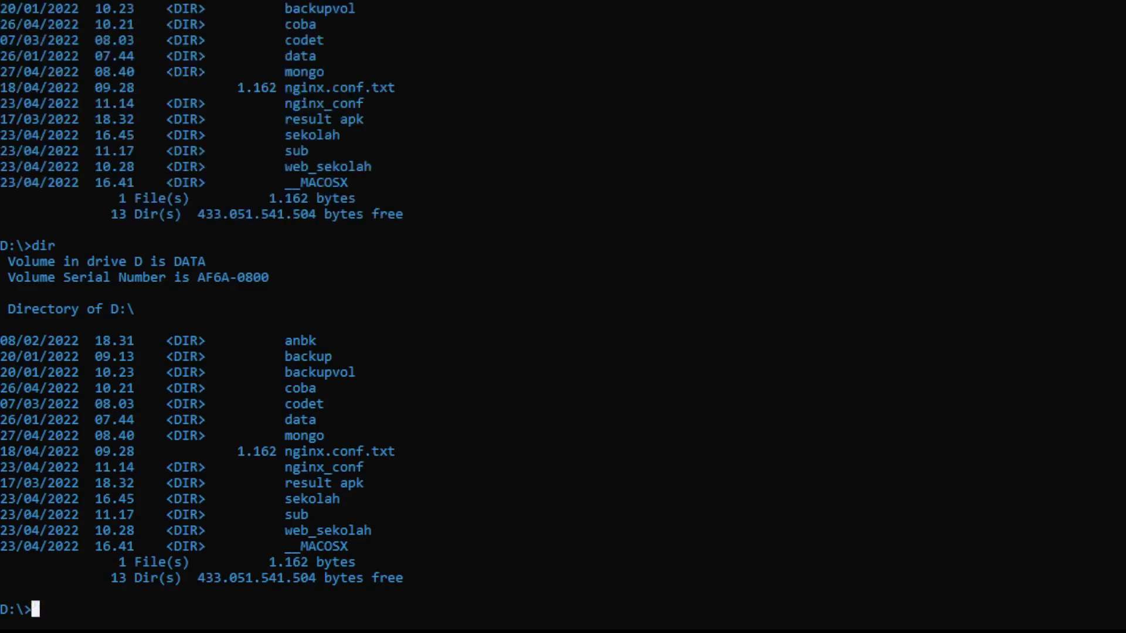
{"action": "type", "text": "cls"}
{"action": "key", "text": "Return"}
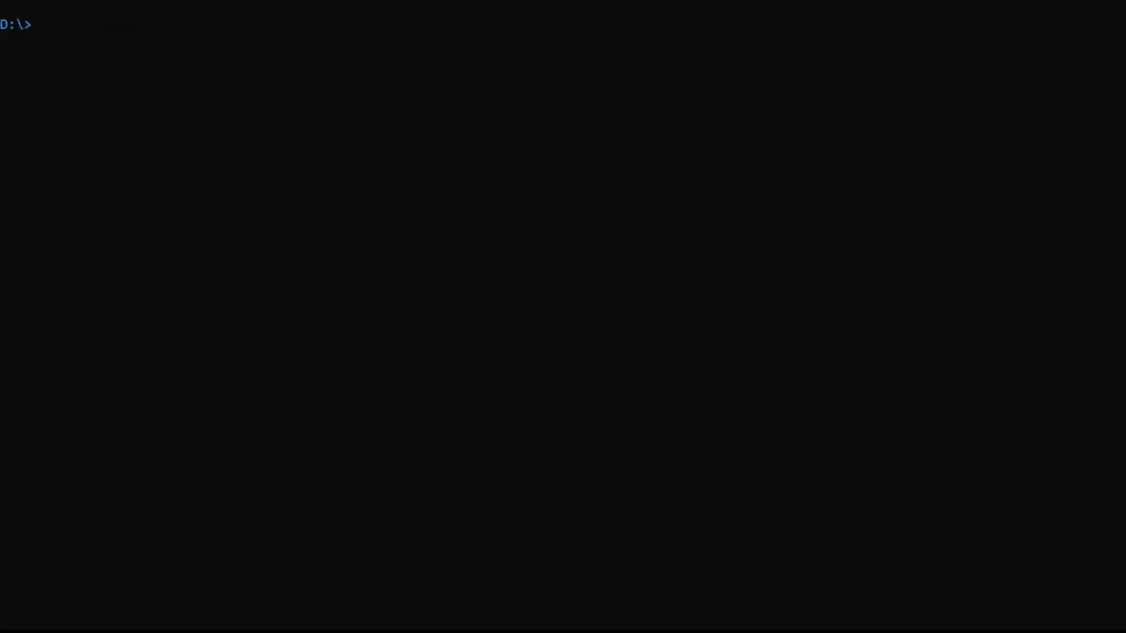
{"action": "type", "text": "dir"}
{"action": "key", "text": "Return"}
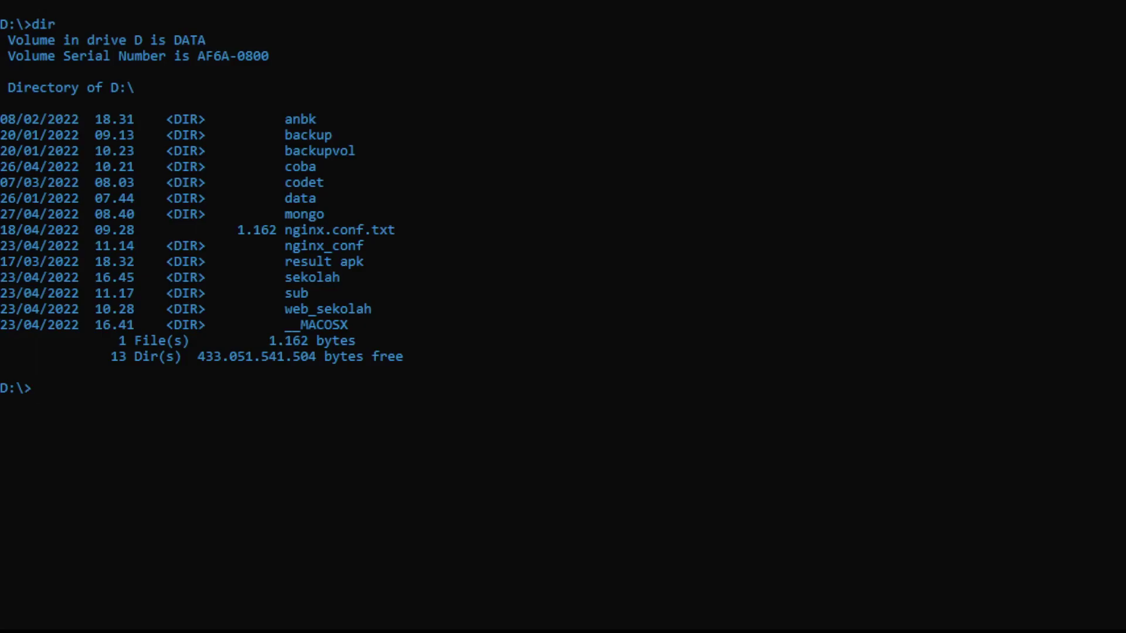
{"action": "type", "text": "cd web_seko"}
{"action": "key", "text": "Tab"}
{"action": "key", "text": "Return"}
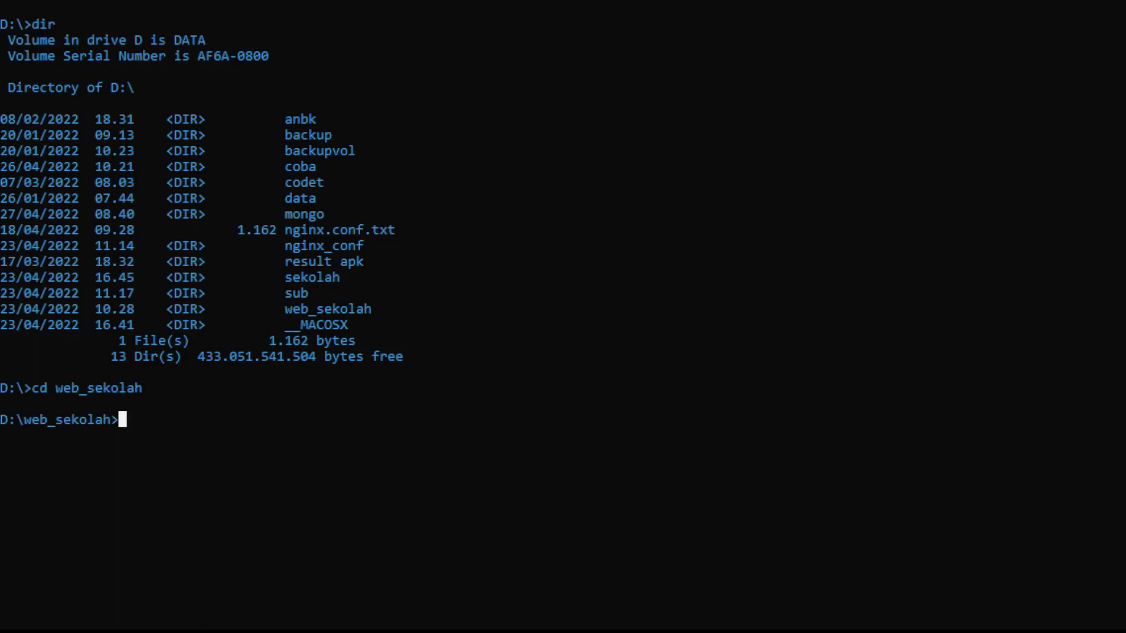
{"action": "type", "text": "dir"}
{"action": "key", "text": "Return"}
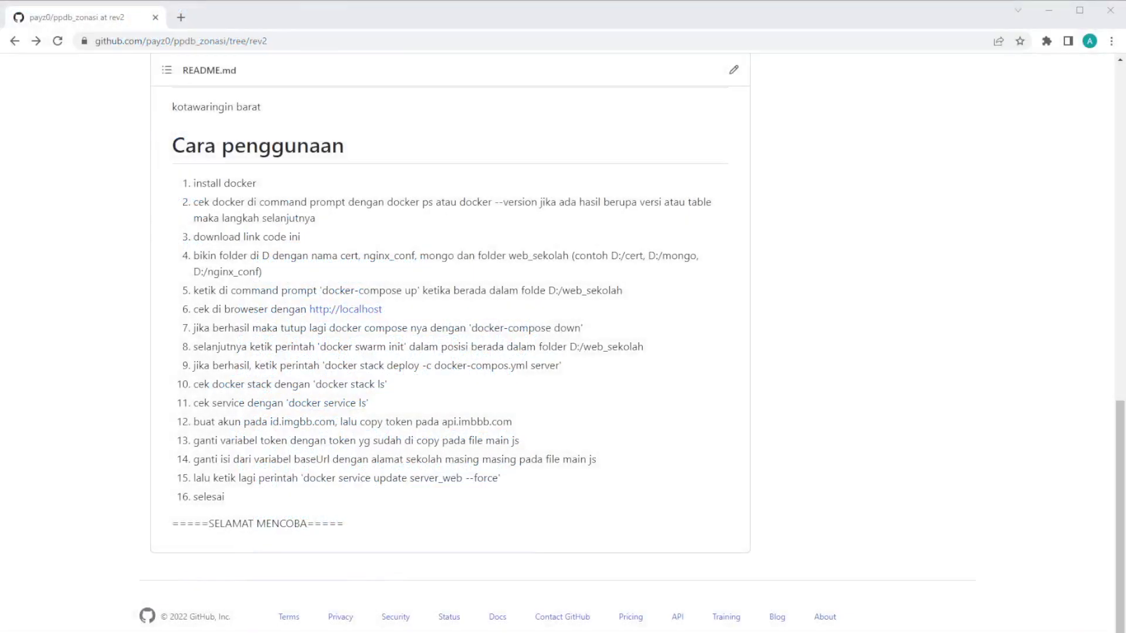
Step: Run docker-compose up in web_sekolah to start the school site's containers
{"action": "left_click_drag", "start_coordinate": [321, 292], "coordinate": [420, 296]}
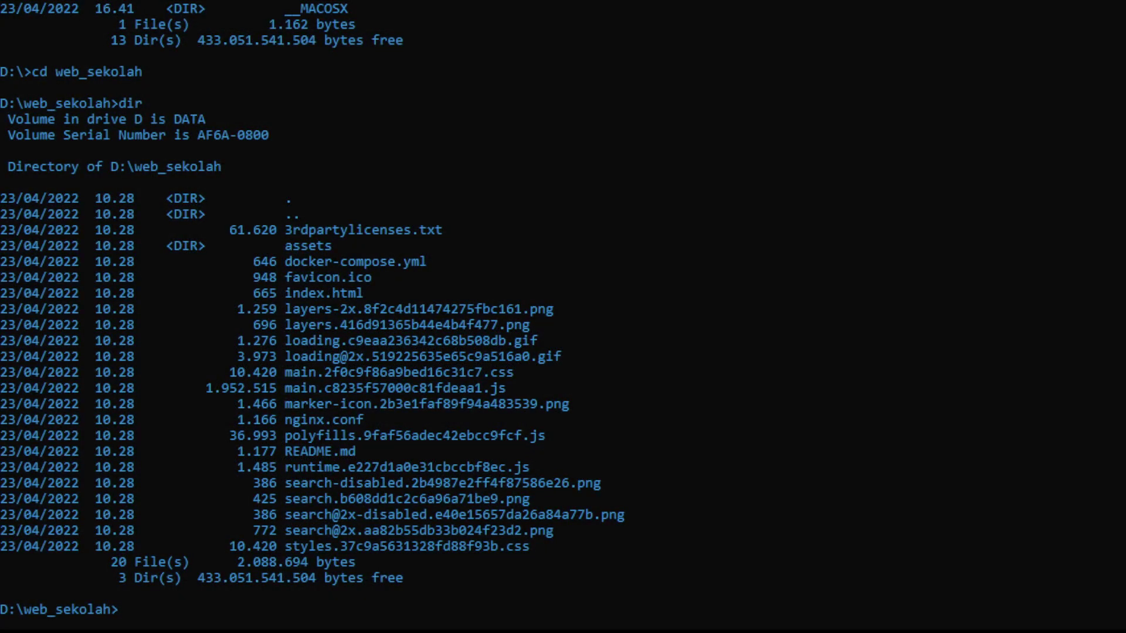
{"action": "type", "text": "docker-compose up"}
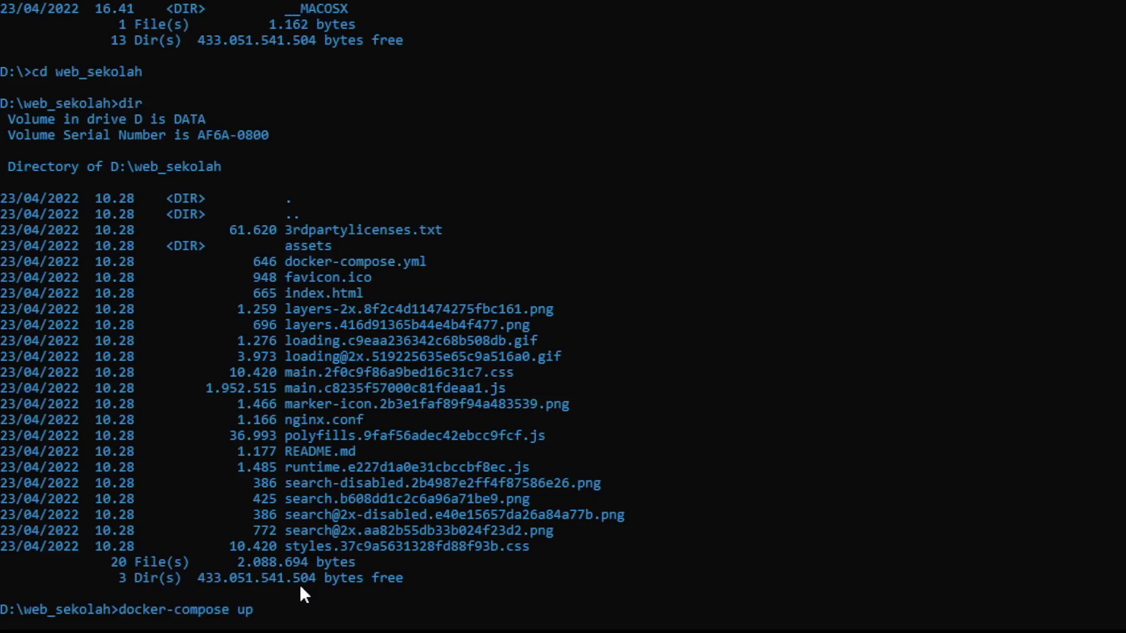
{"action": "key", "text": "Return"}
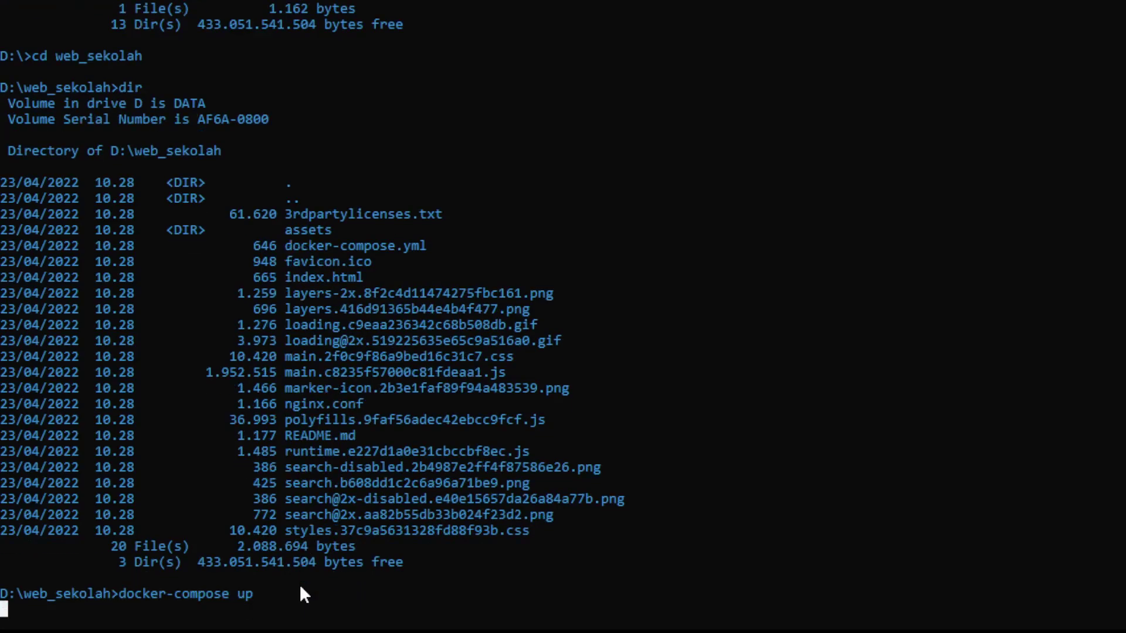
{"action": "key", "text": "Return"}
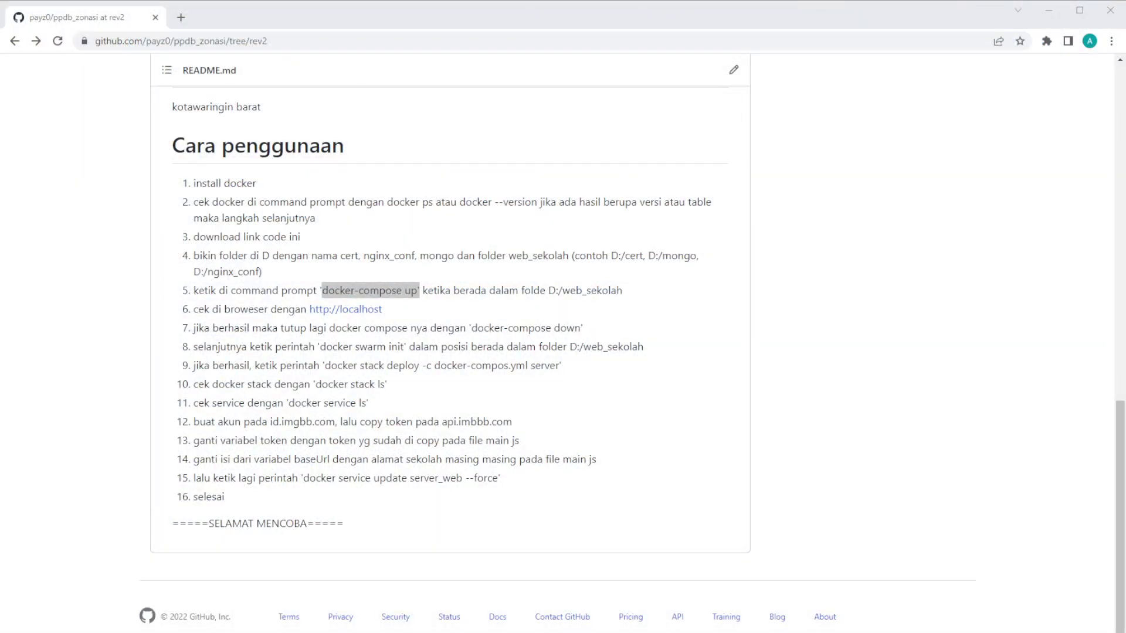
{"action": "left_click", "coordinate": [180, 17]}
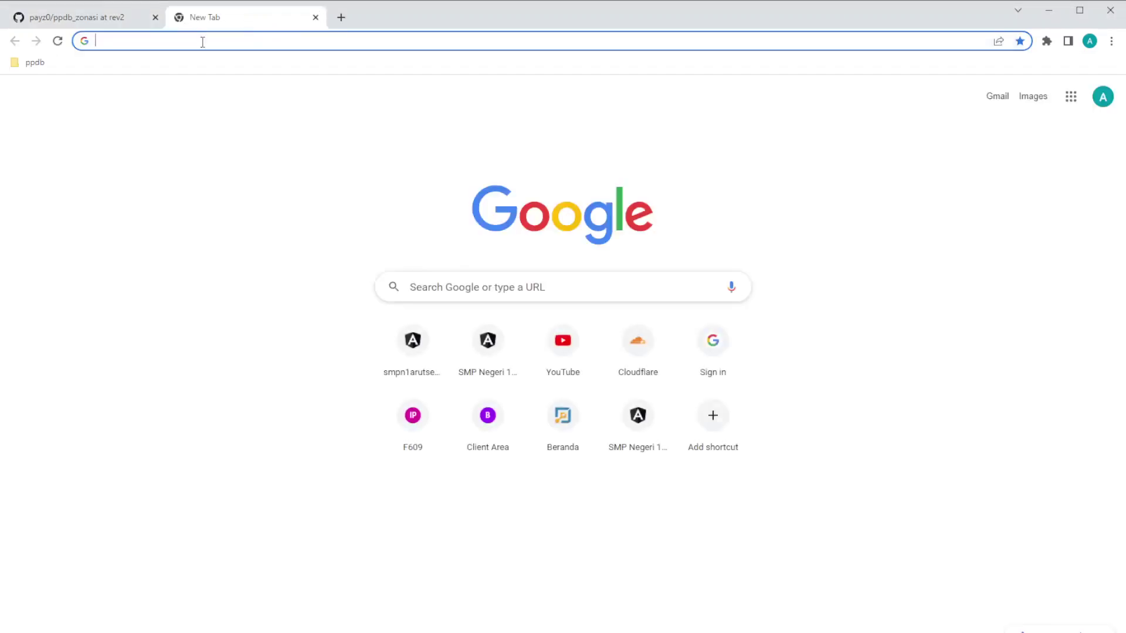
Step: Load the PPDB school site at plain localhost, without the :4200 port, in the new Chrome tab
{"action": "type", "text": "localhost:4200"}
{"action": "key", "text": "BackSpace"}
{"action": "key", "text": "BackSpace"}
{"action": "key", "text": "BackSpace"}
{"action": "key", "text": "BackSpace"}
{"action": "key", "text": "BackSpace"}
{"action": "key", "text": "Return"}
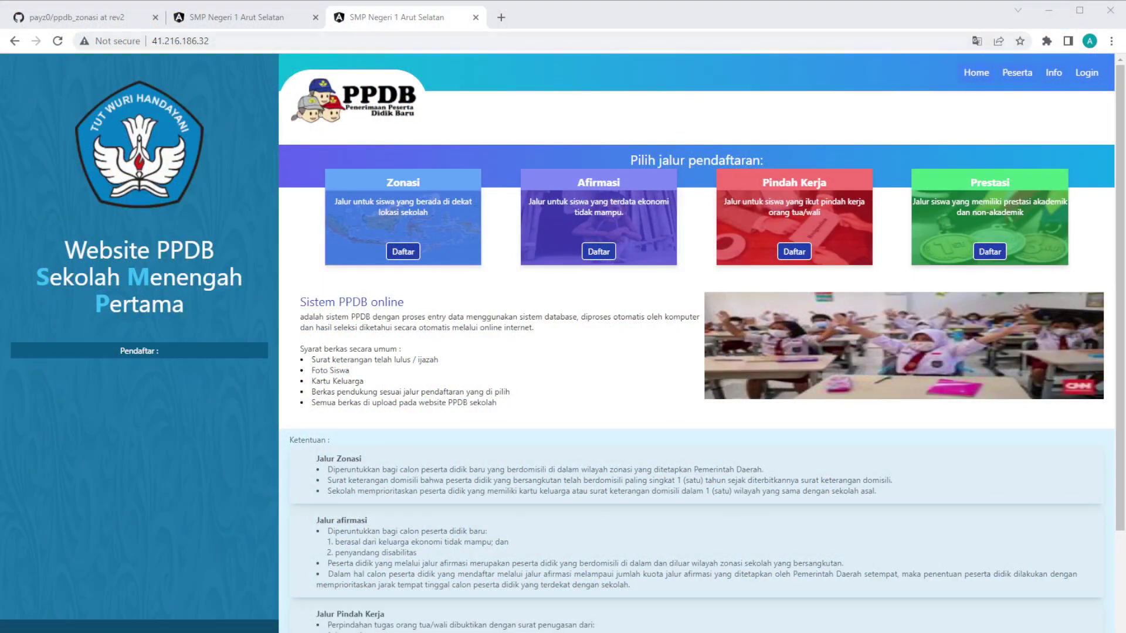
Step: Compare the localhost and 41.216.186.32 PPDB tabs and select the public-IP address
{"action": "left_click", "coordinate": [212, 17]}
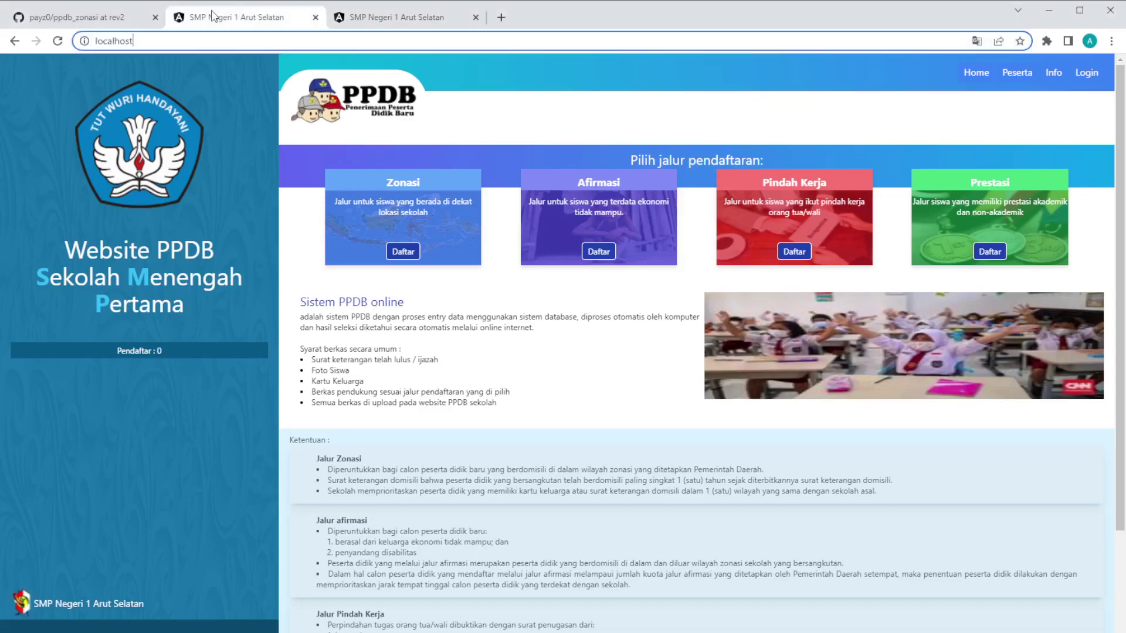
{"action": "left_click", "coordinate": [388, 18]}
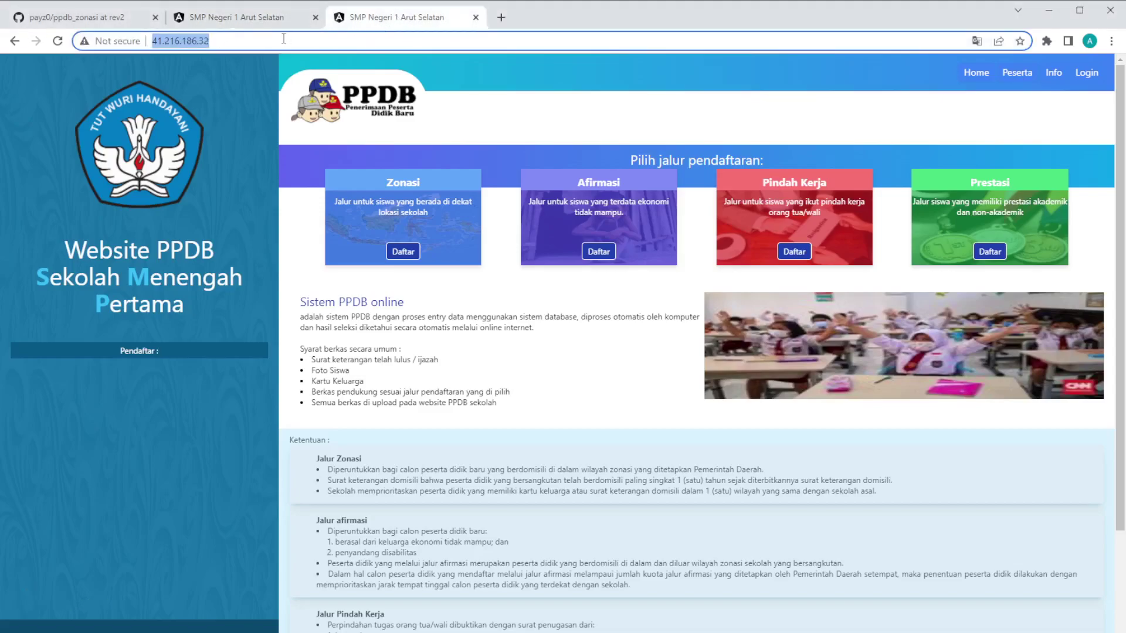
{"action": "key", "text": "ctrl+shift+Tab"}
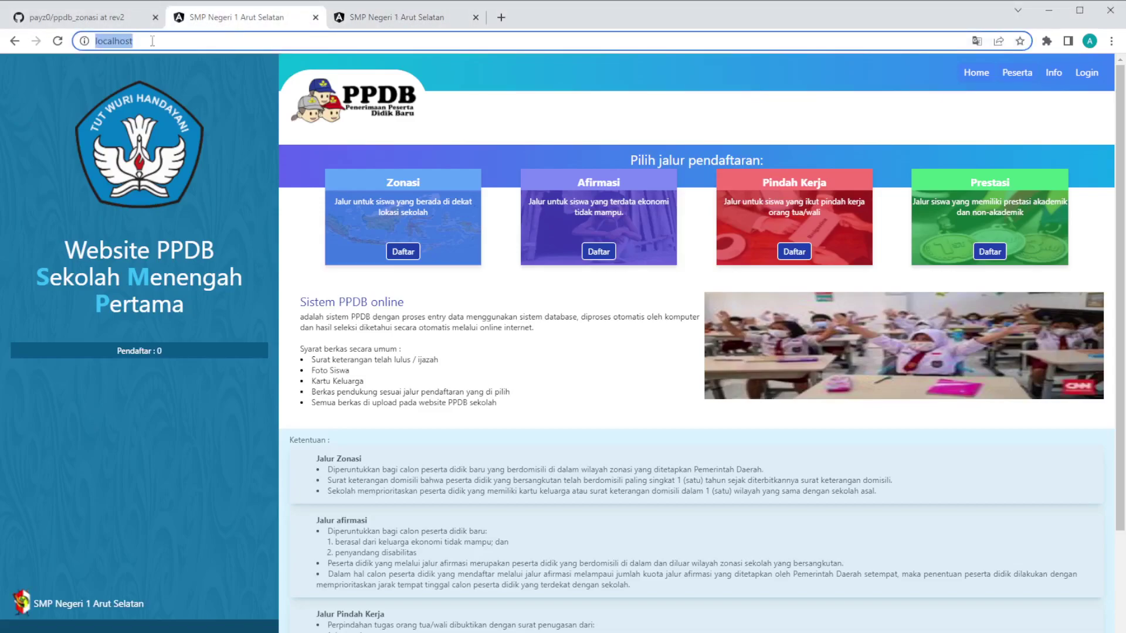
{"action": "left_click", "coordinate": [375, 22]}
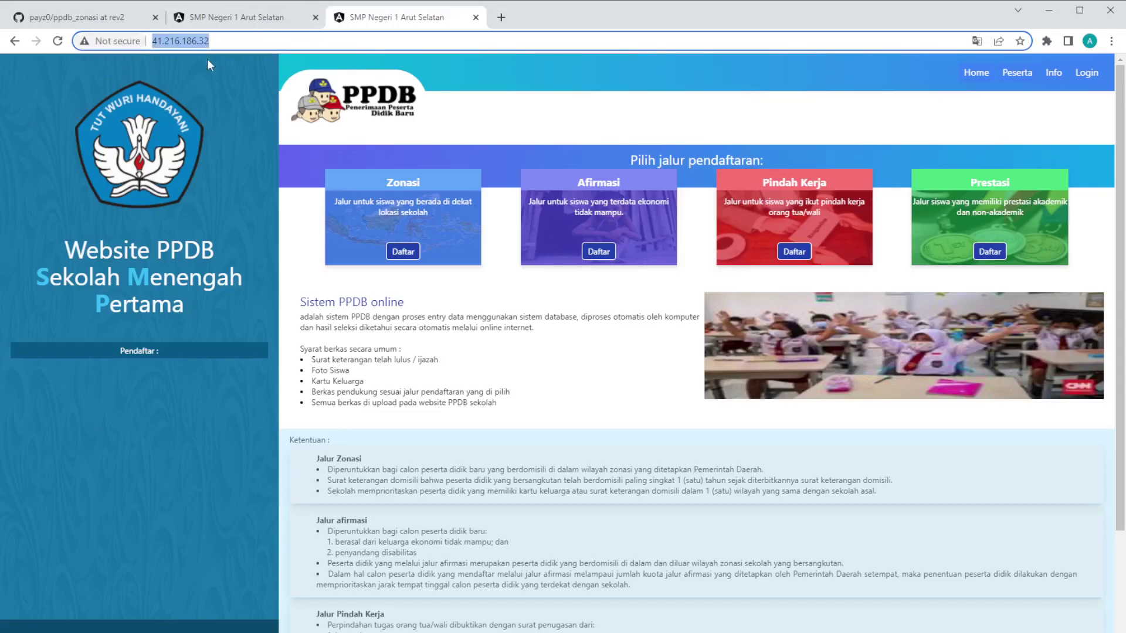
{"action": "triple_click", "coordinate": [226, 42]}
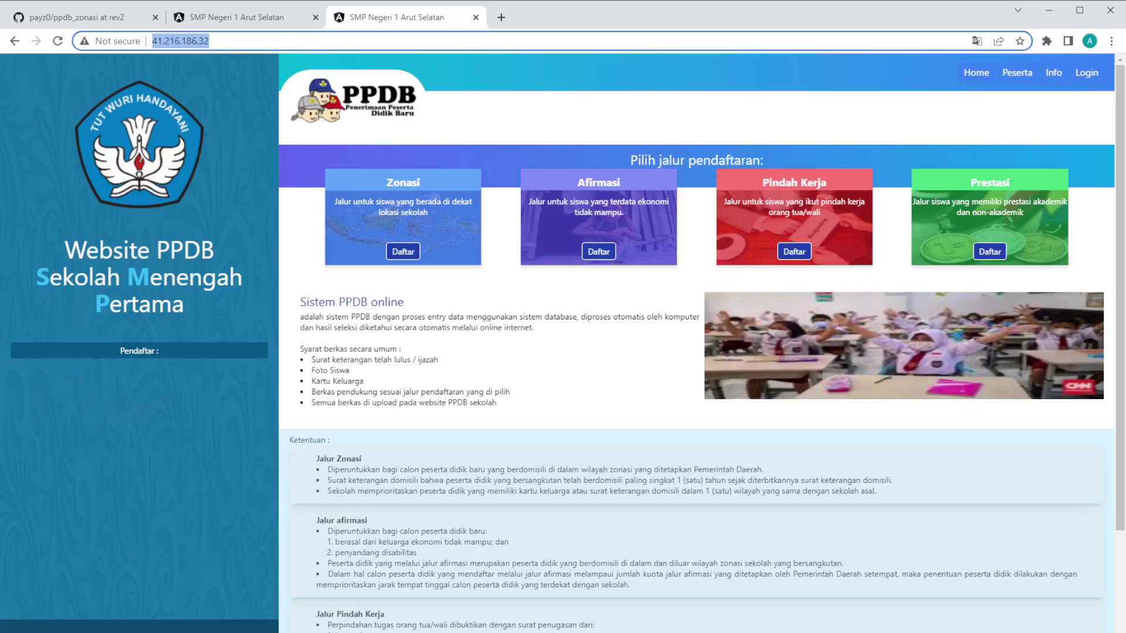
{"action": "left_click", "coordinate": [93, 18]}
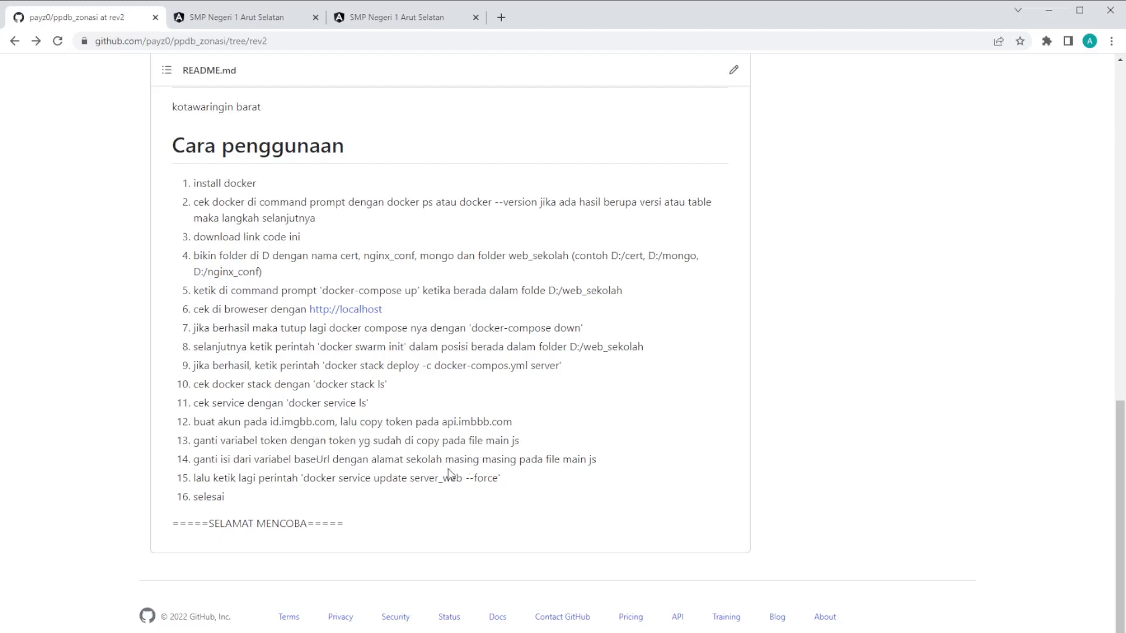
Step: Highlight the README's imgbb token (step 12) and baseUrl (step 14) instructions
{"action": "left_click_drag", "start_coordinate": [513, 422], "coordinate": [325, 422]}
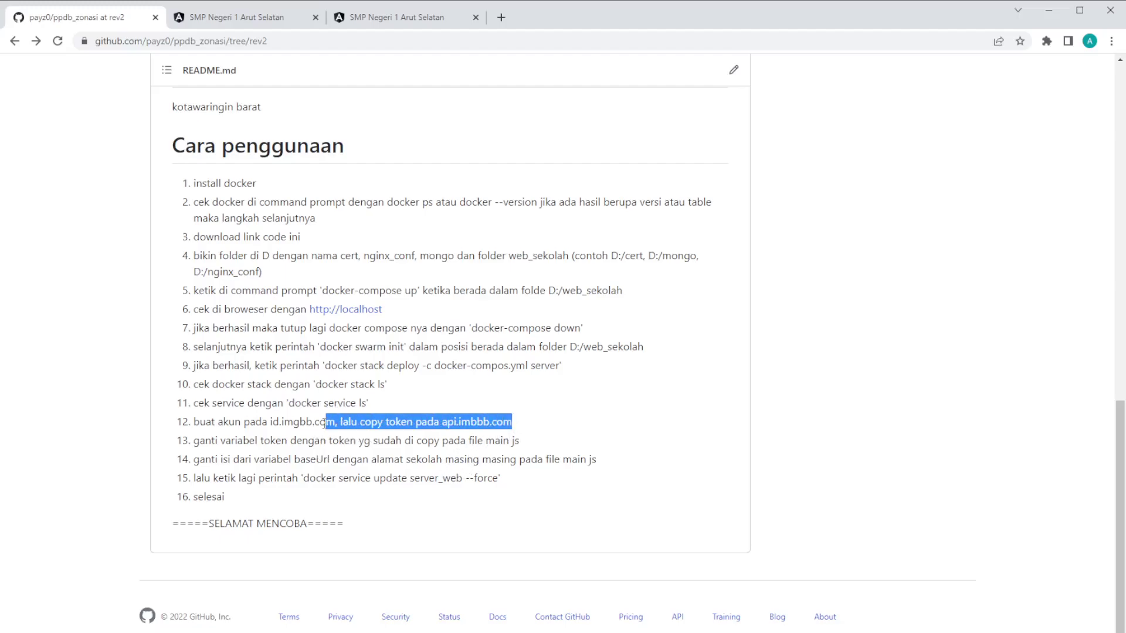
{"action": "left_click_drag", "start_coordinate": [194, 459], "coordinate": [376, 460]}
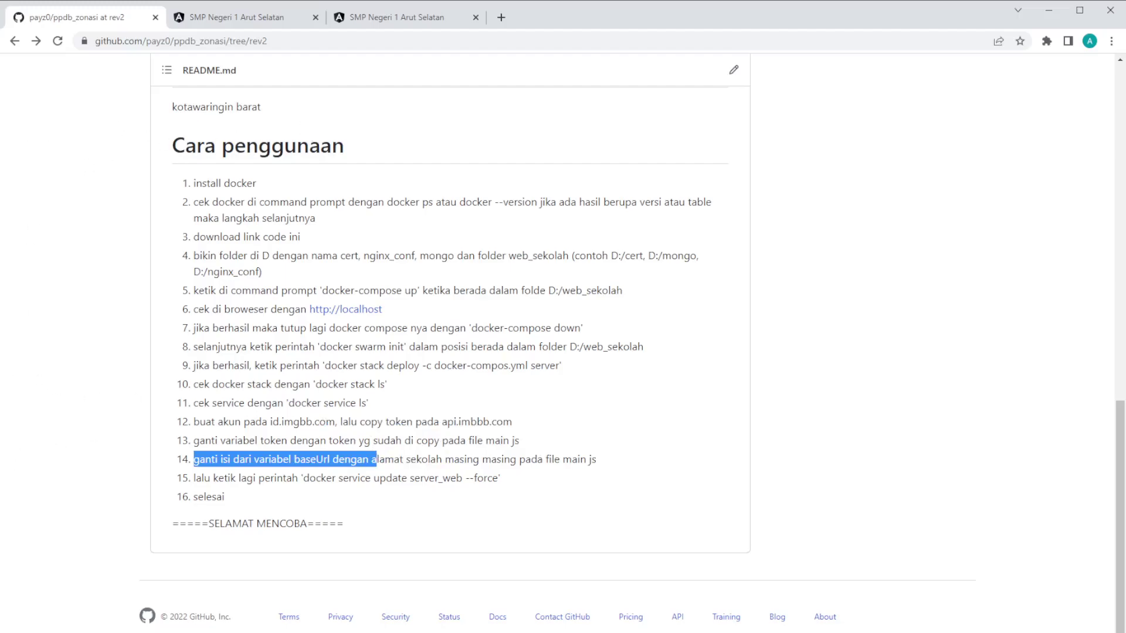
{"action": "key", "text": "alt+Tab"}
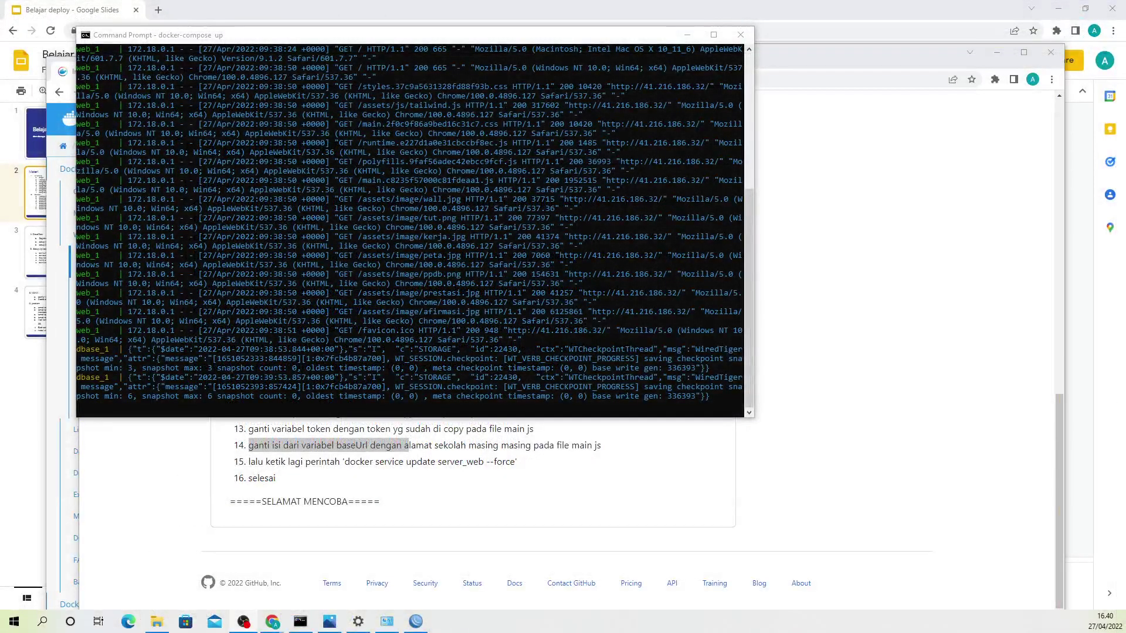
Step: Open a second Command Prompt window and resize it to the centre of the screen
{"action": "left_click", "coordinate": [14, 621]}
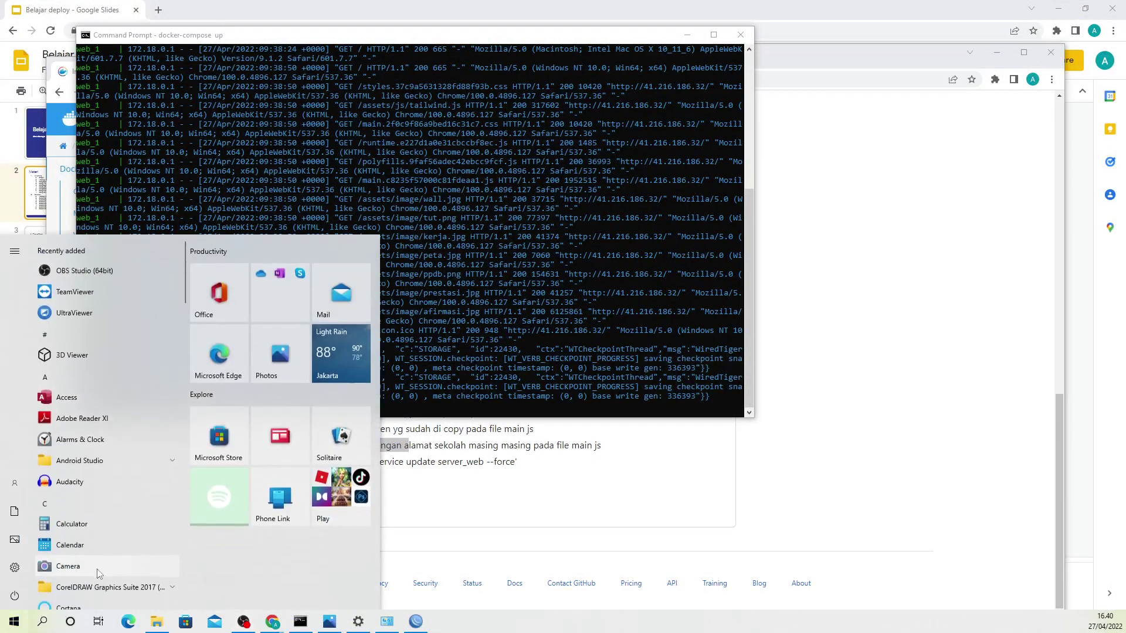
{"action": "left_click", "coordinate": [97, 569]}
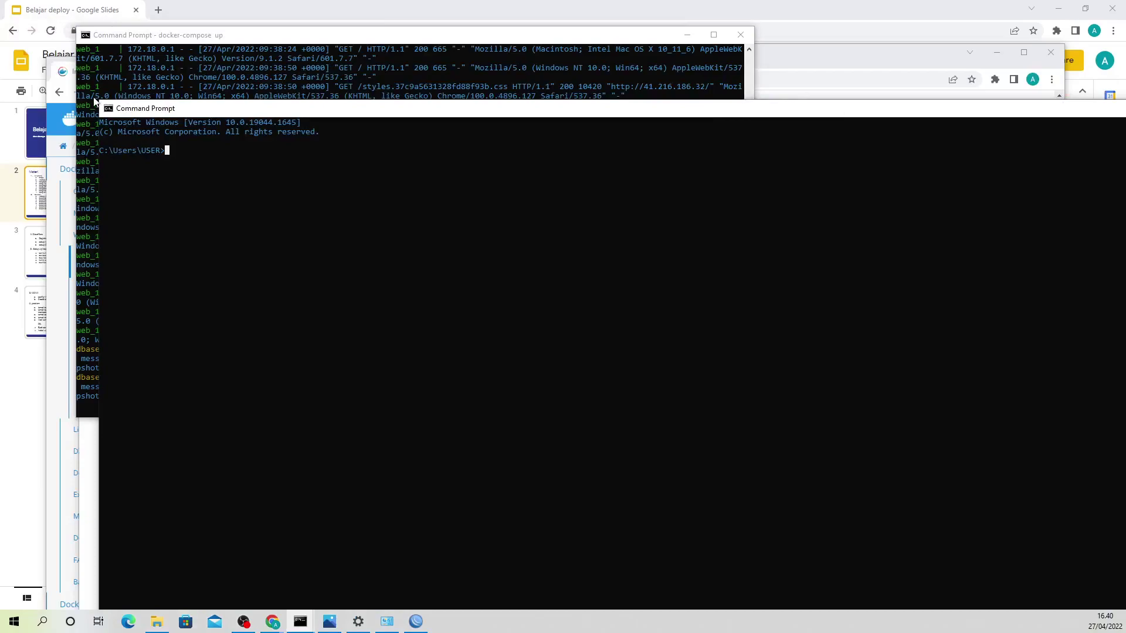
{"action": "left_click_drag", "start_coordinate": [99, 104], "coordinate": [389, 264]}
{"action": "left_click_drag", "start_coordinate": [516, 276], "coordinate": [302, 200]}
{"action": "left_click", "coordinate": [333, 259]}
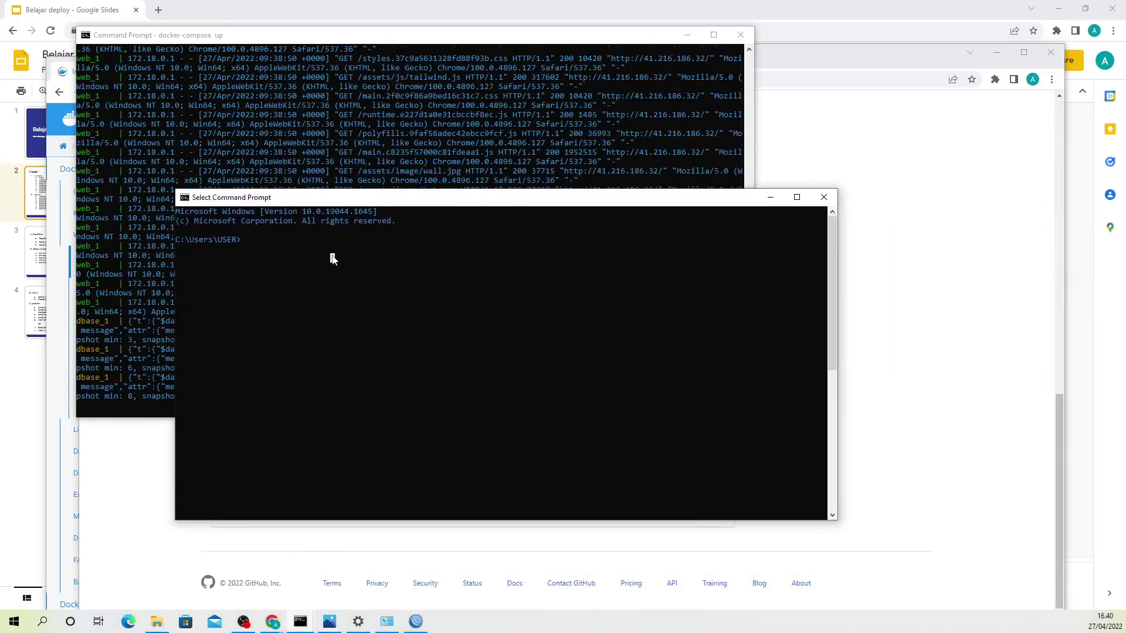
Step: Run docker-compose down from D:\web_sekolah and confirm the up log shows the stack exiting
{"action": "type", "text": "d:"}
{"action": "key", "text": "Return"}
{"action": "type", "text": "cd web_"}
{"action": "type", "text": "sekolah"}
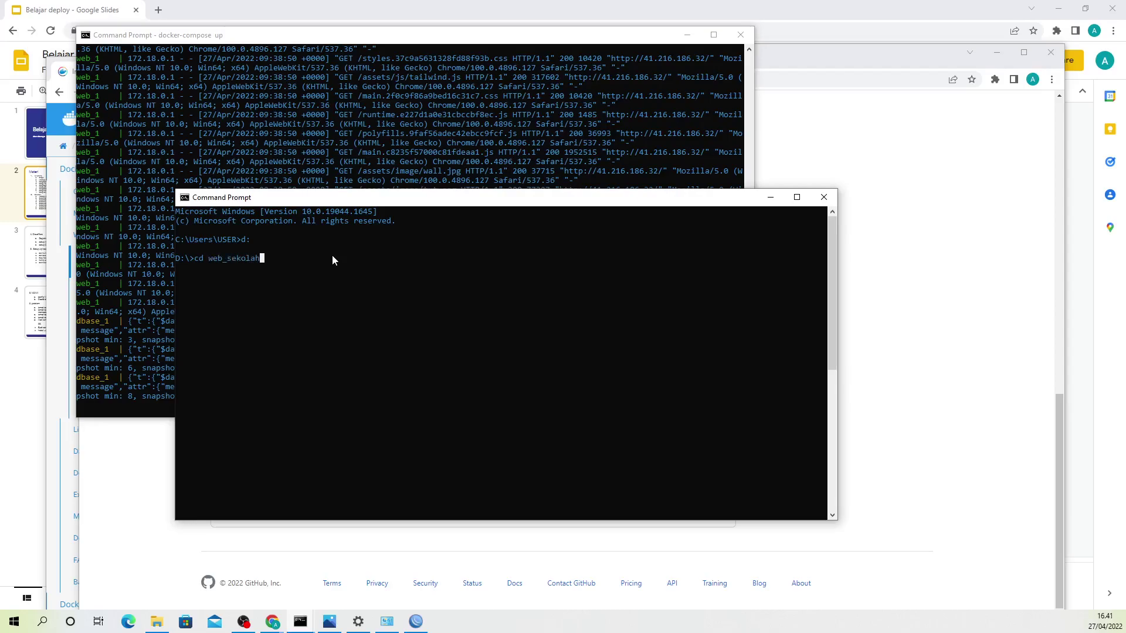
{"action": "key", "text": "Return"}
{"action": "type", "text": "docker-compos"}
{"action": "key", "text": "Return"}
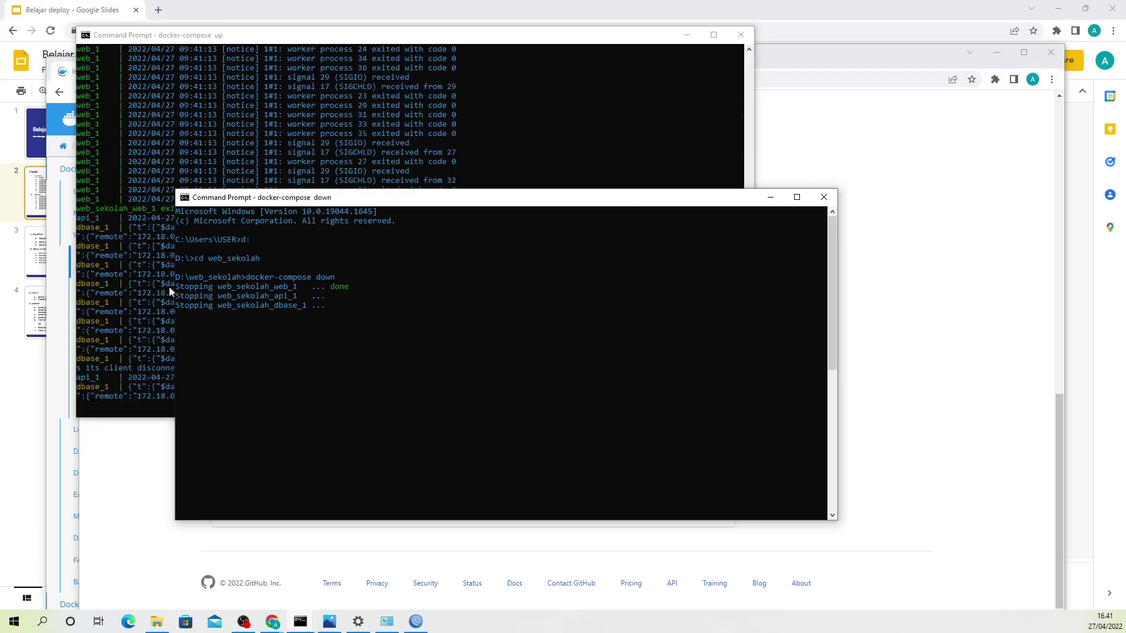
{"action": "left_click", "coordinate": [140, 294]}
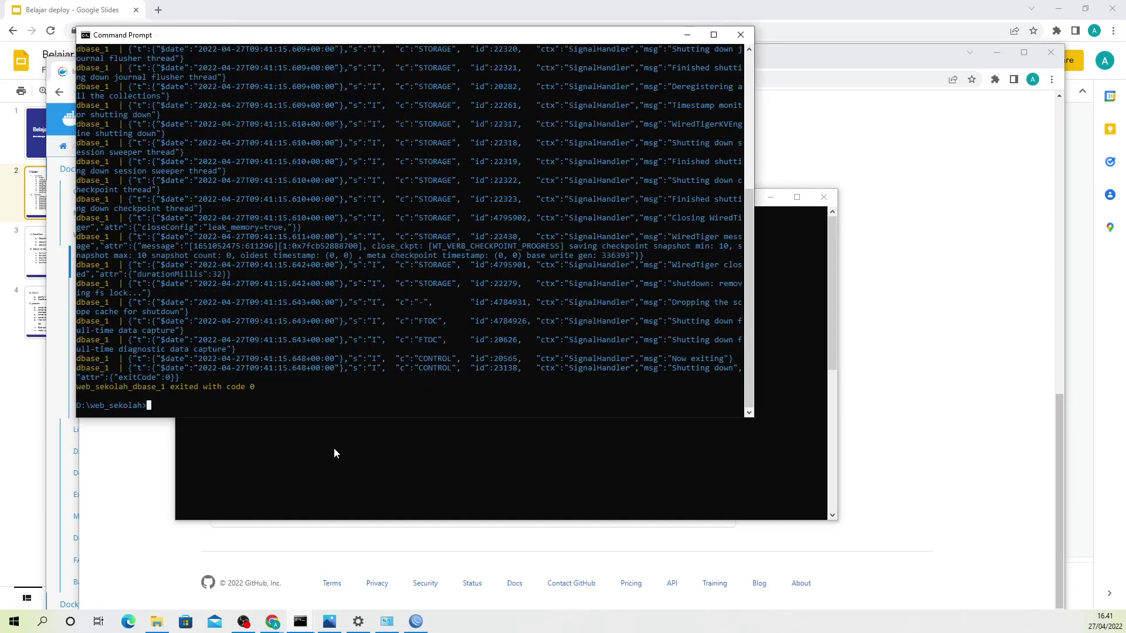
{"action": "left_click", "coordinate": [333, 447]}
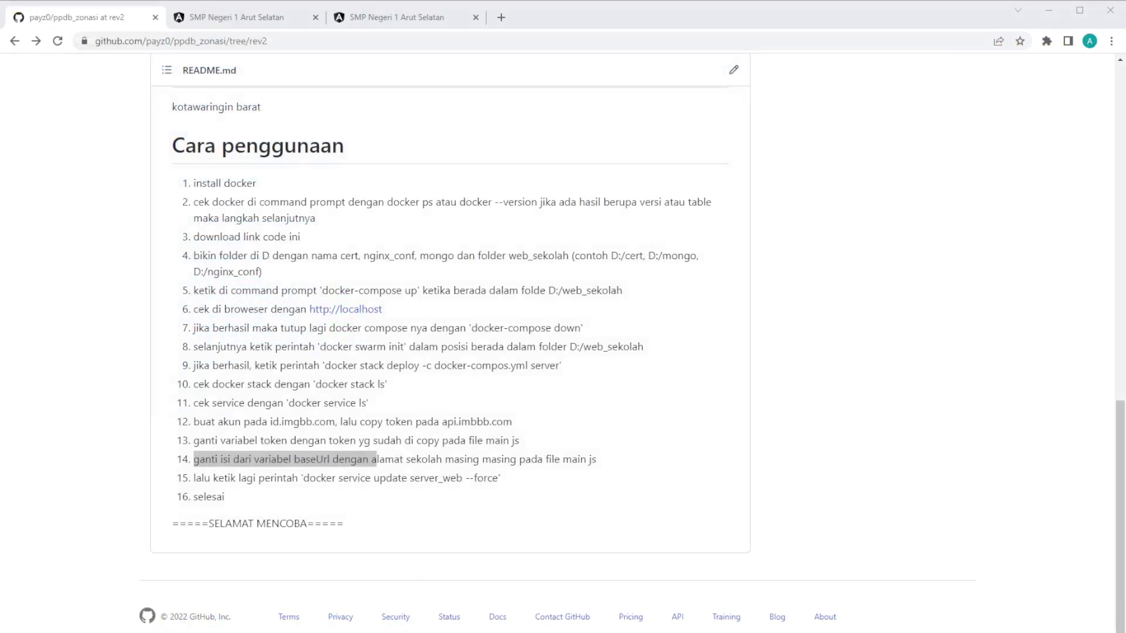
Step: Run 'code .' in the D:\web_sekolah console to open the project in VS Code
{"action": "left_click", "coordinate": [34, 477]}
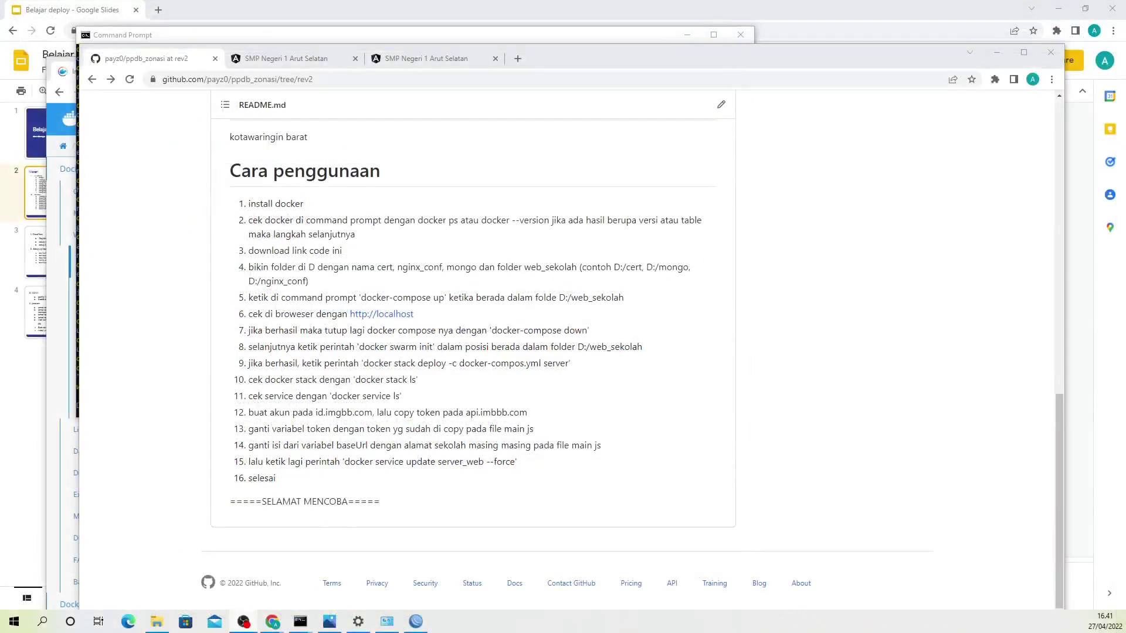
{"action": "mouse_move", "coordinate": [300, 621]}
{"action": "left_click", "coordinate": [343, 579]}
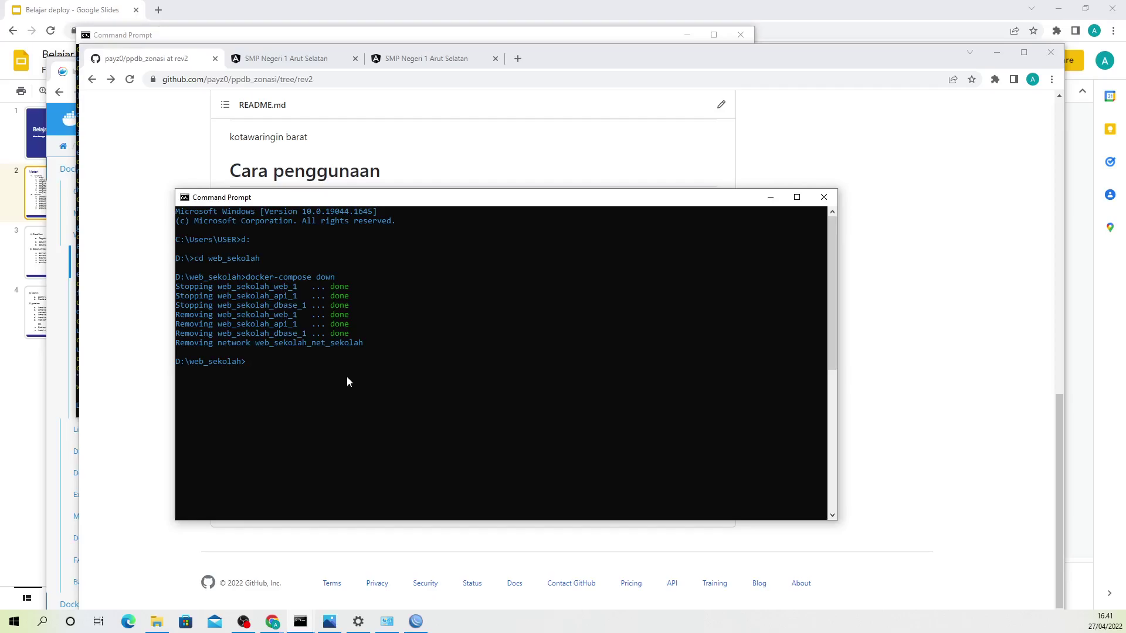
{"action": "type", "text": "code ."}
{"action": "key", "text": "Return"}
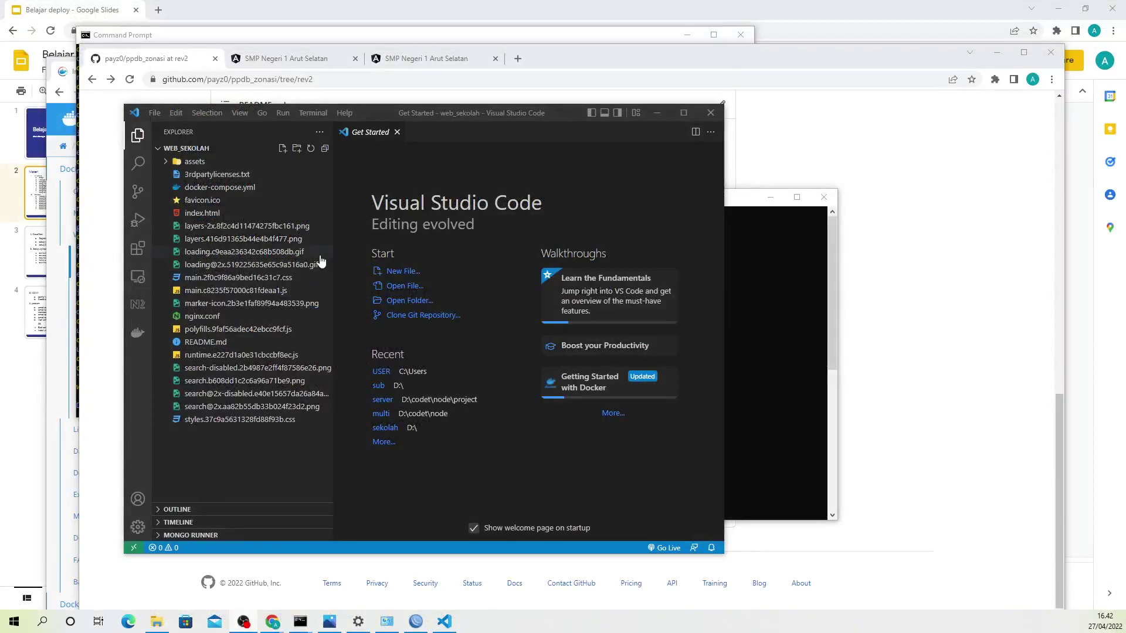
Step: Maximize VS Code and open main.c8235f57000c81fdeaa1.js from the Explorer sidebar
{"action": "left_click", "coordinate": [668, 112]}
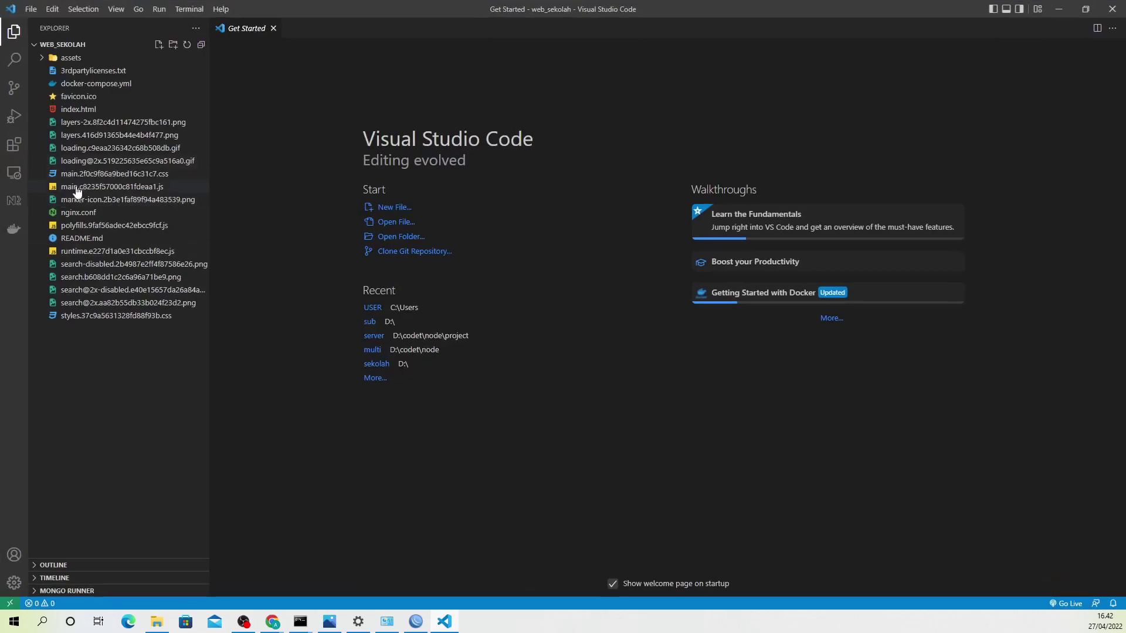
{"action": "left_click", "coordinate": [1086, 9]}
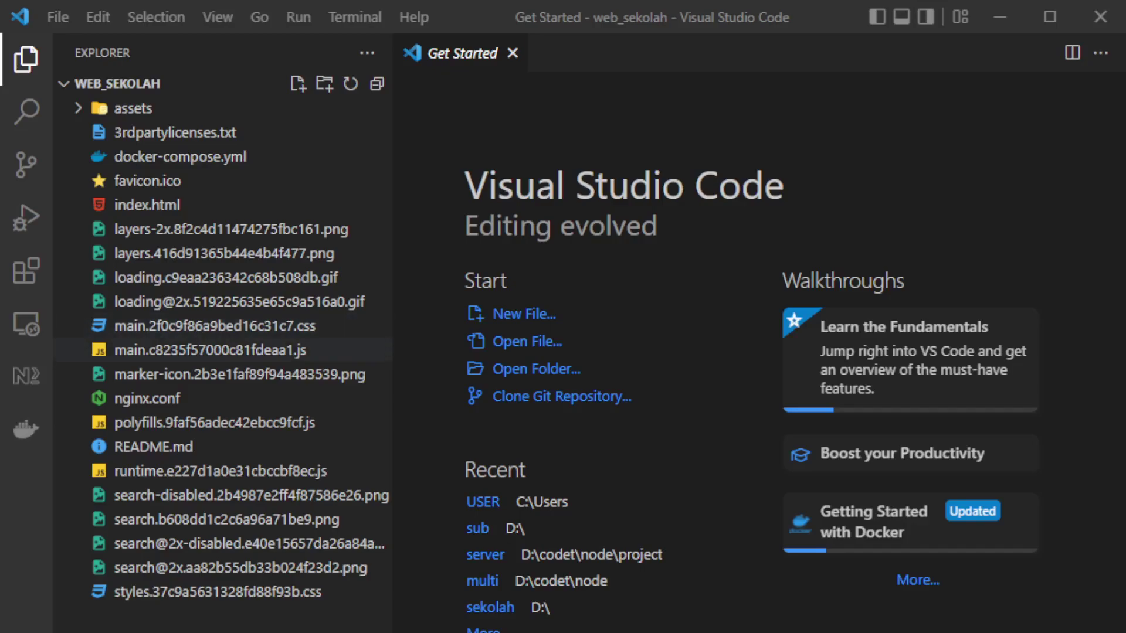
{"action": "left_click", "coordinate": [194, 350]}
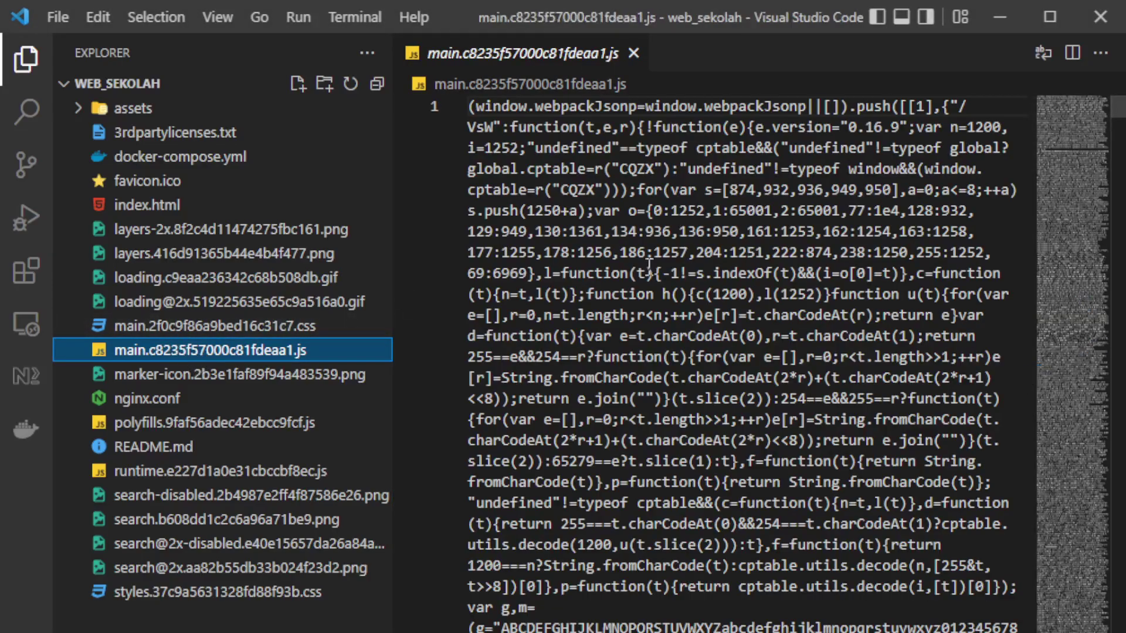
Step: Search main.c8235f57000c81fdeaa1.js for baseUrl
{"action": "left_click", "coordinate": [670, 316]}
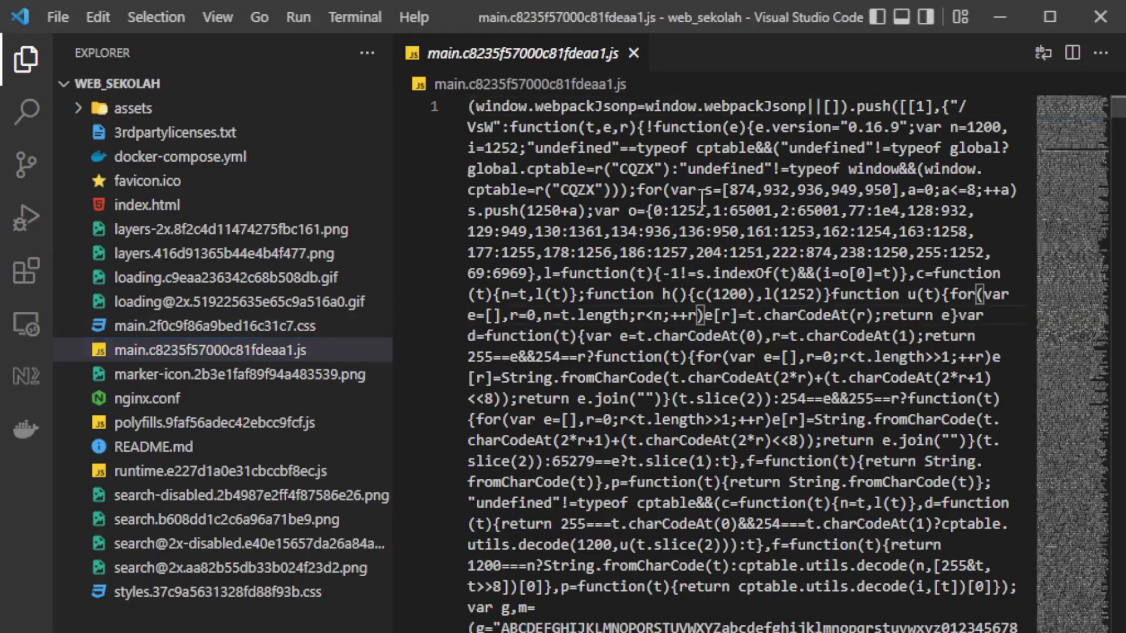
{"action": "key", "text": "ctrl+f"}
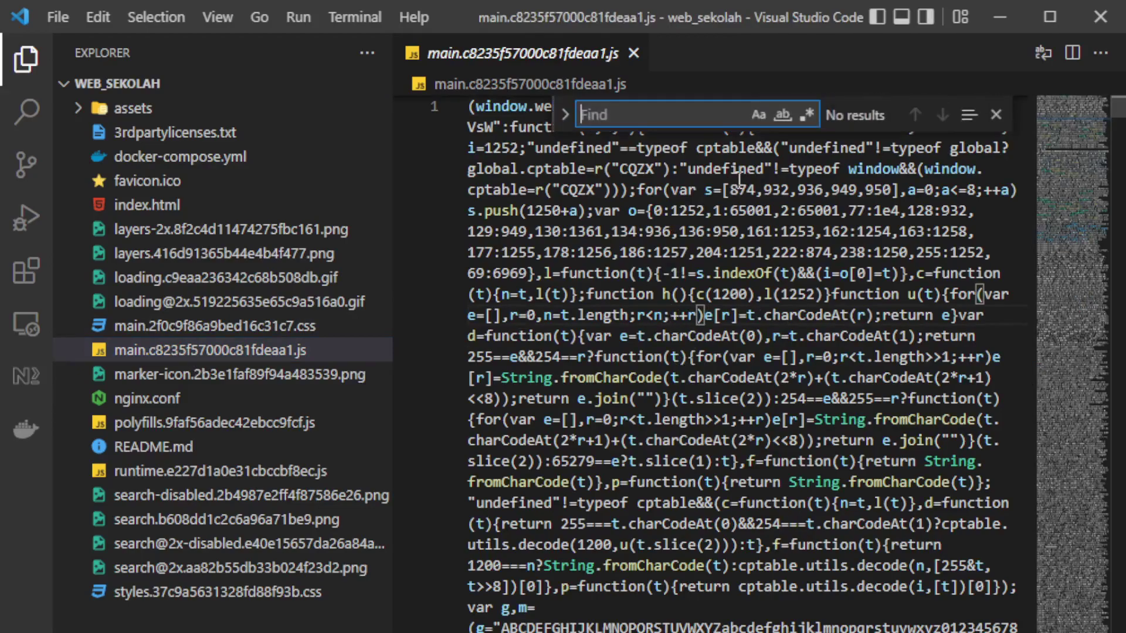
{"action": "type", "text": "baseU"}
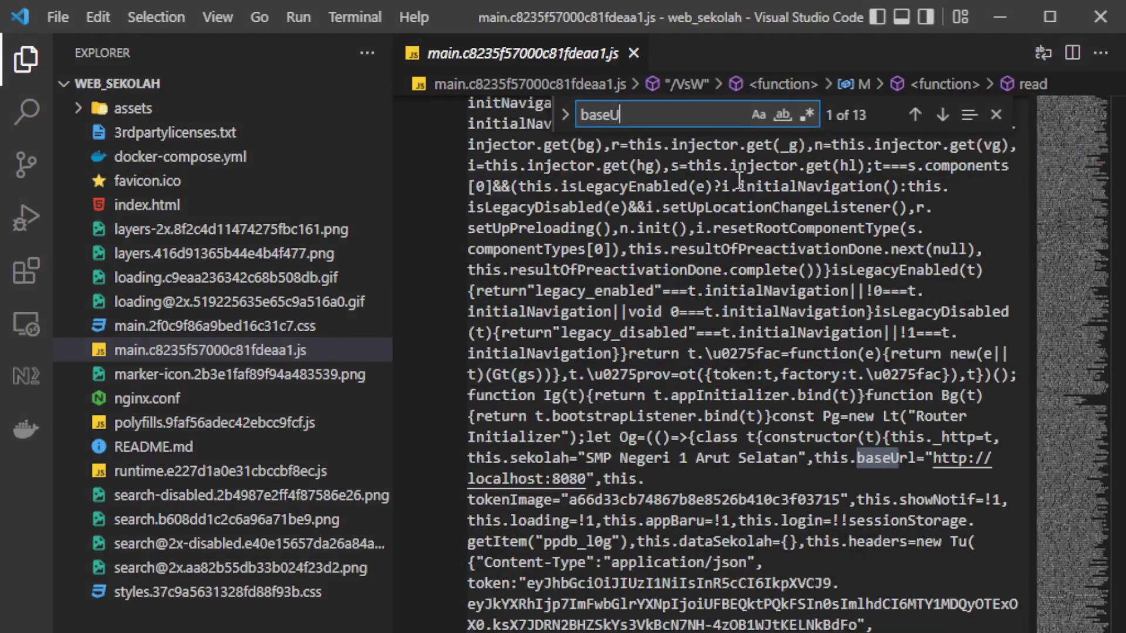
{"action": "type", "text": "rl"}
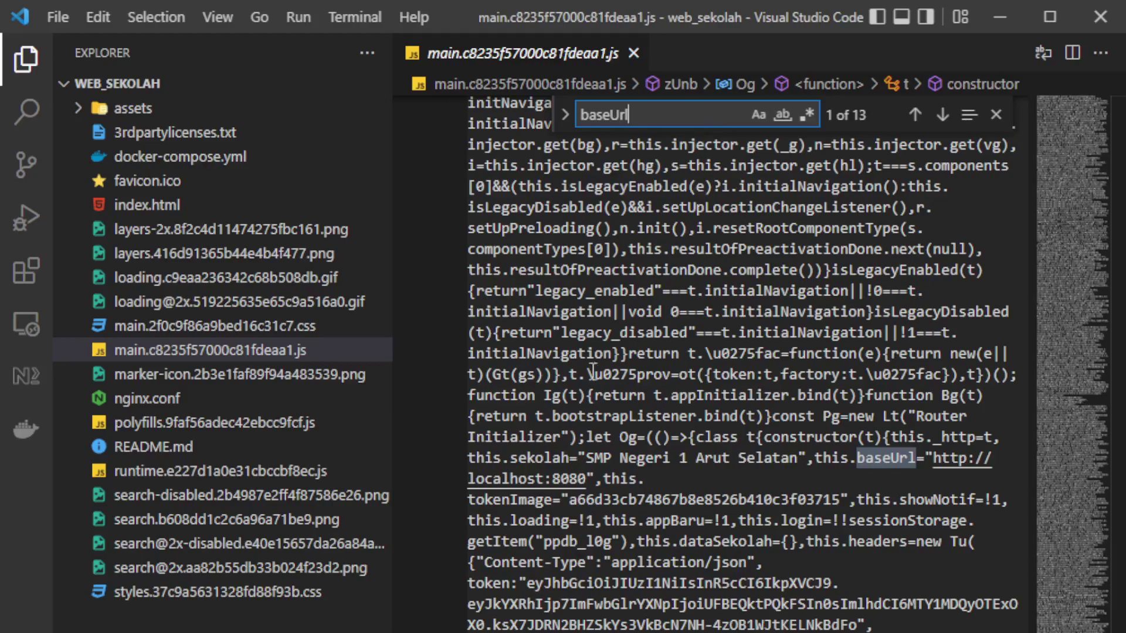
{"action": "left_click_drag", "start_coordinate": [933, 460], "coordinate": [591, 482]}
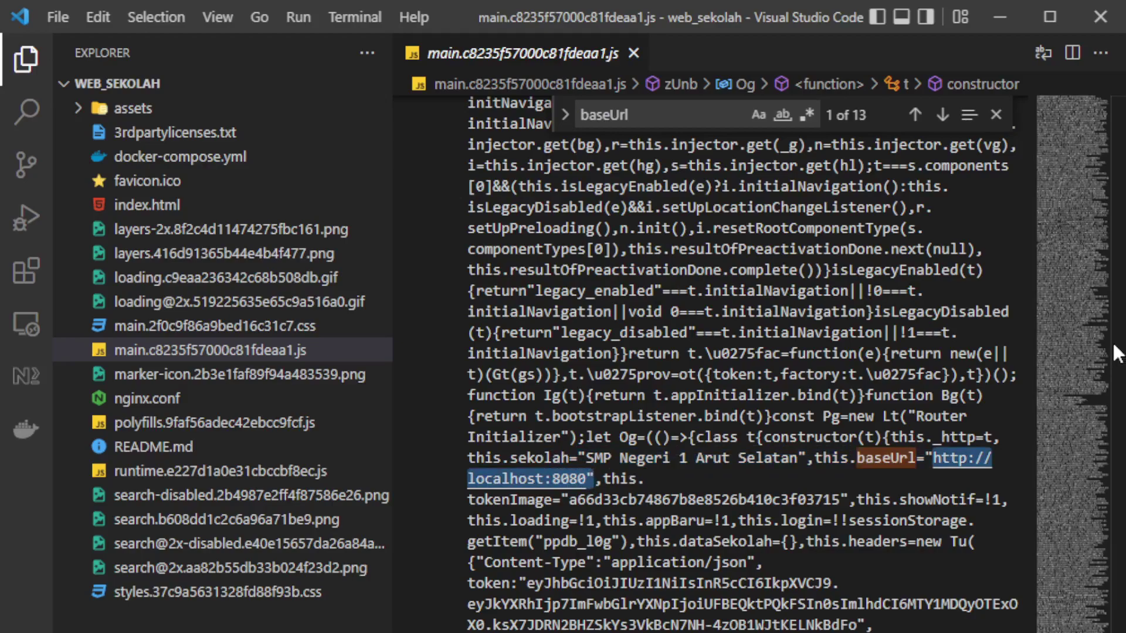
{"action": "left_click", "coordinate": [934, 459]}
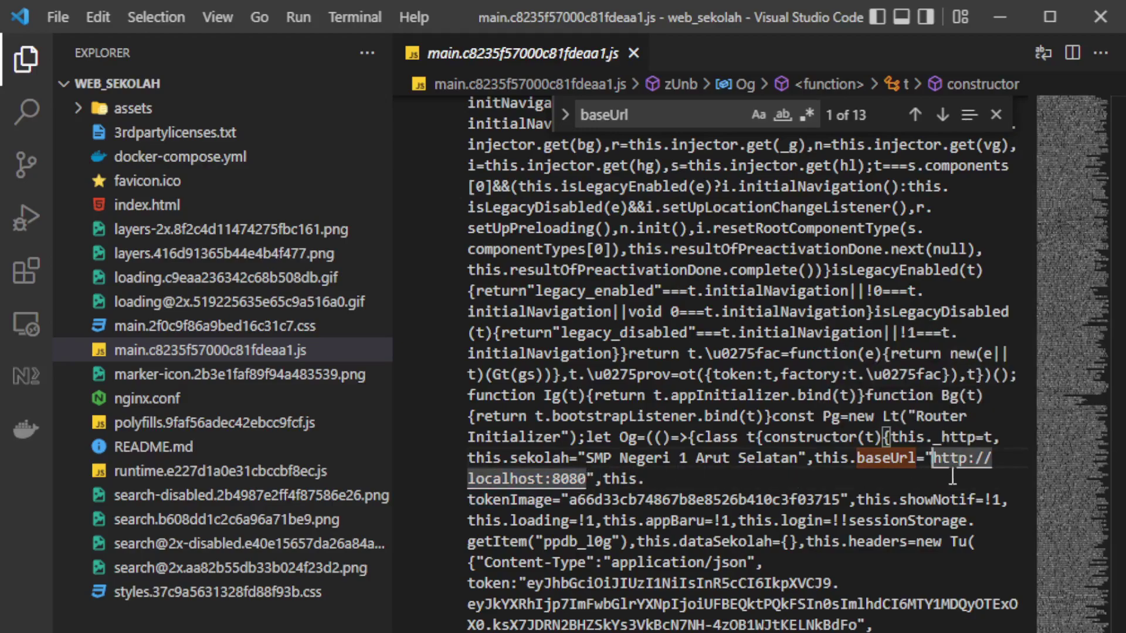
{"action": "left_click_drag", "start_coordinate": [933, 458], "coordinate": [587, 478]}
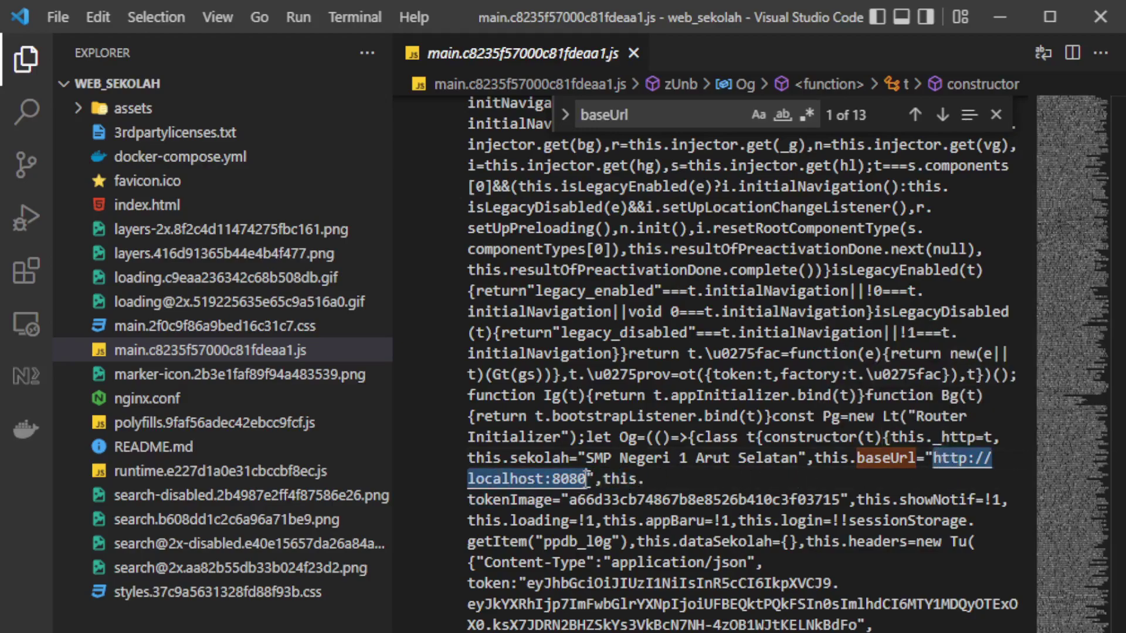
{"action": "key", "text": "BackSpace"}
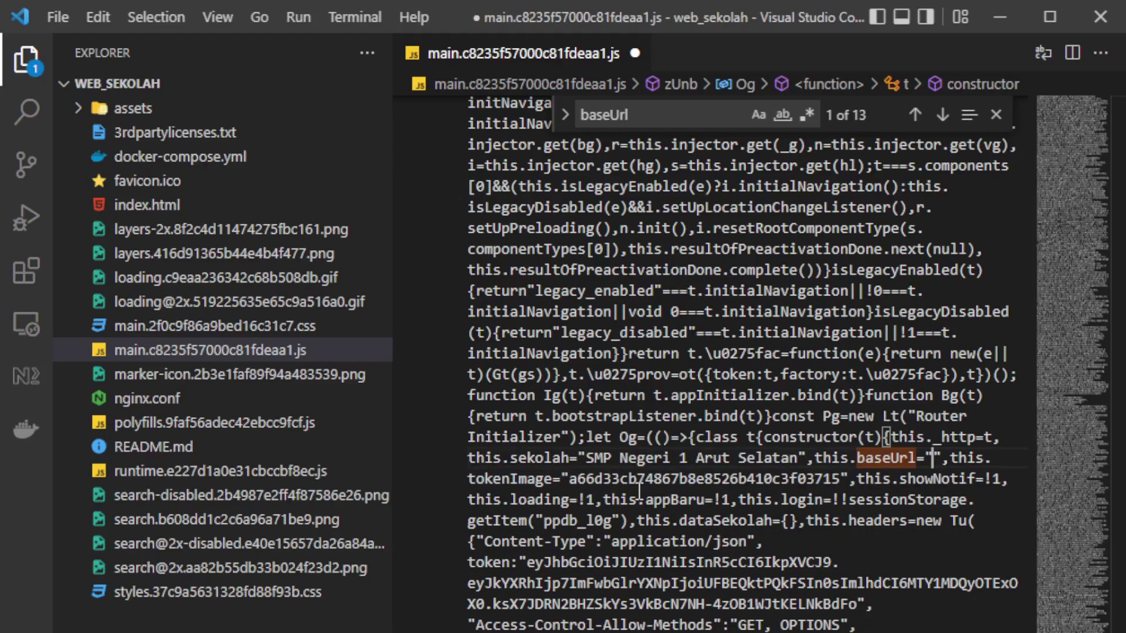
{"action": "type", "text": "ht"}
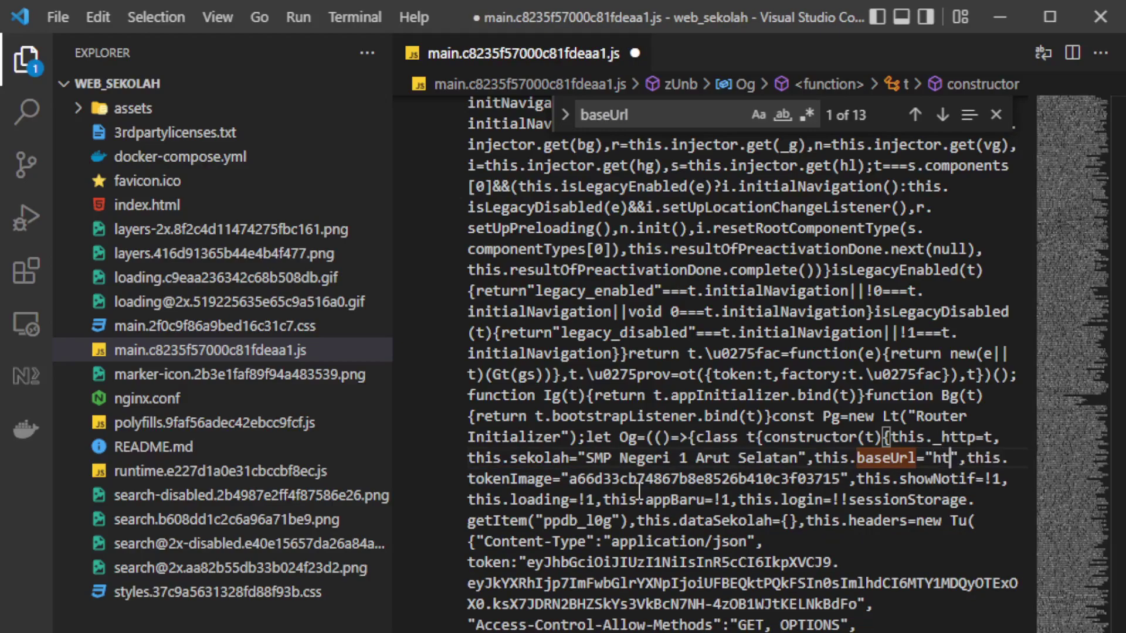
{"action": "type", "text": "tps"}
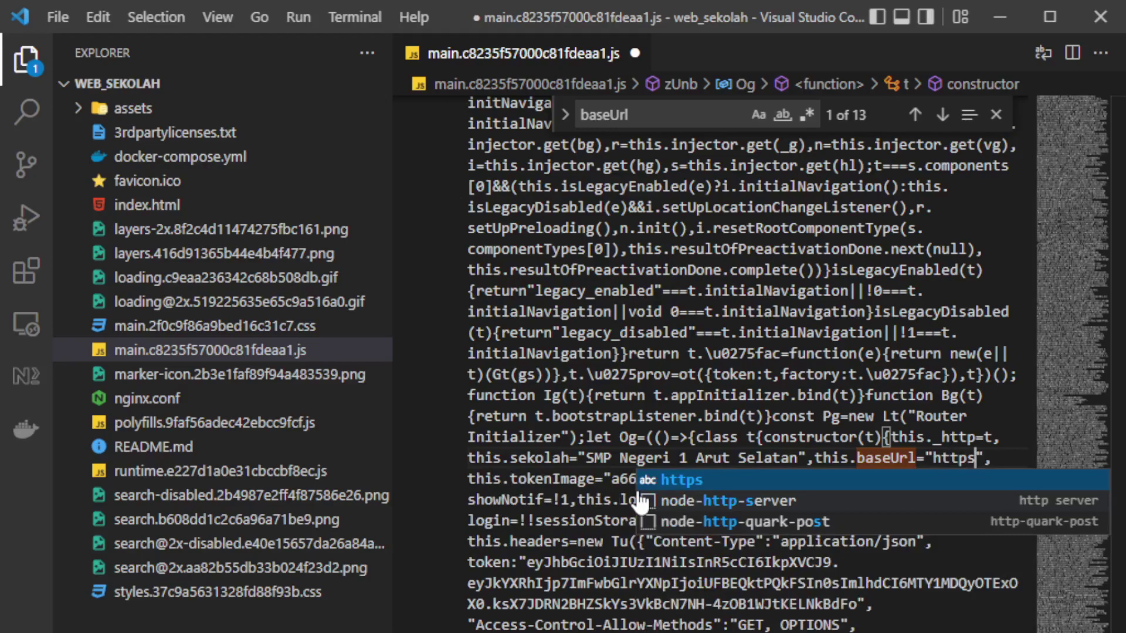
{"action": "type", "text": "://"}
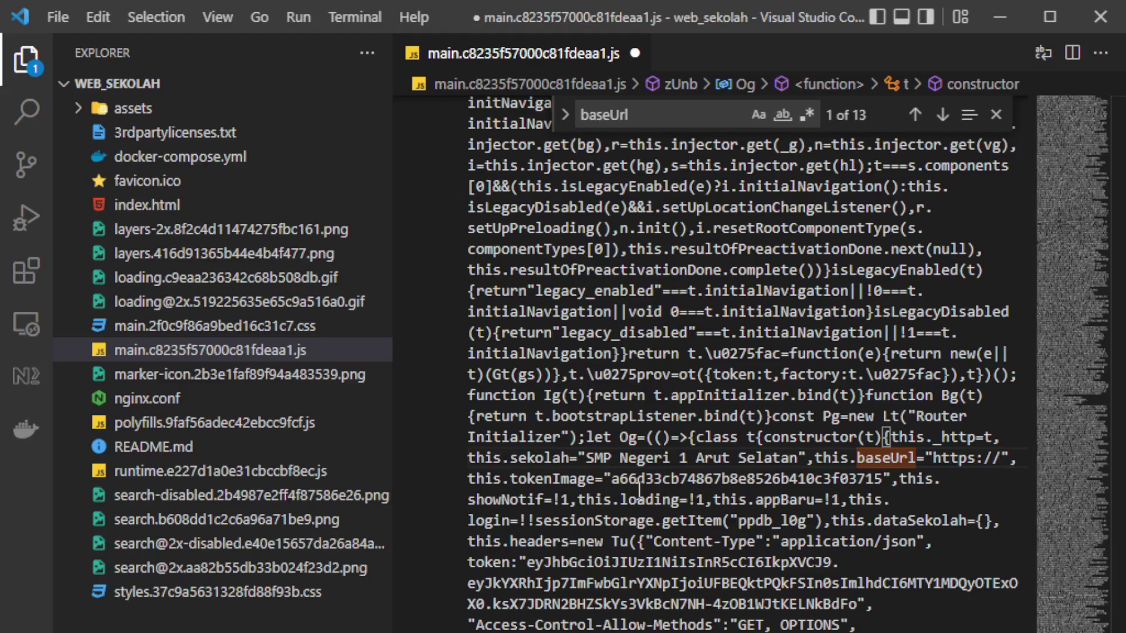
{"action": "type", "text": "smpn1arutselatan.sch.id"}
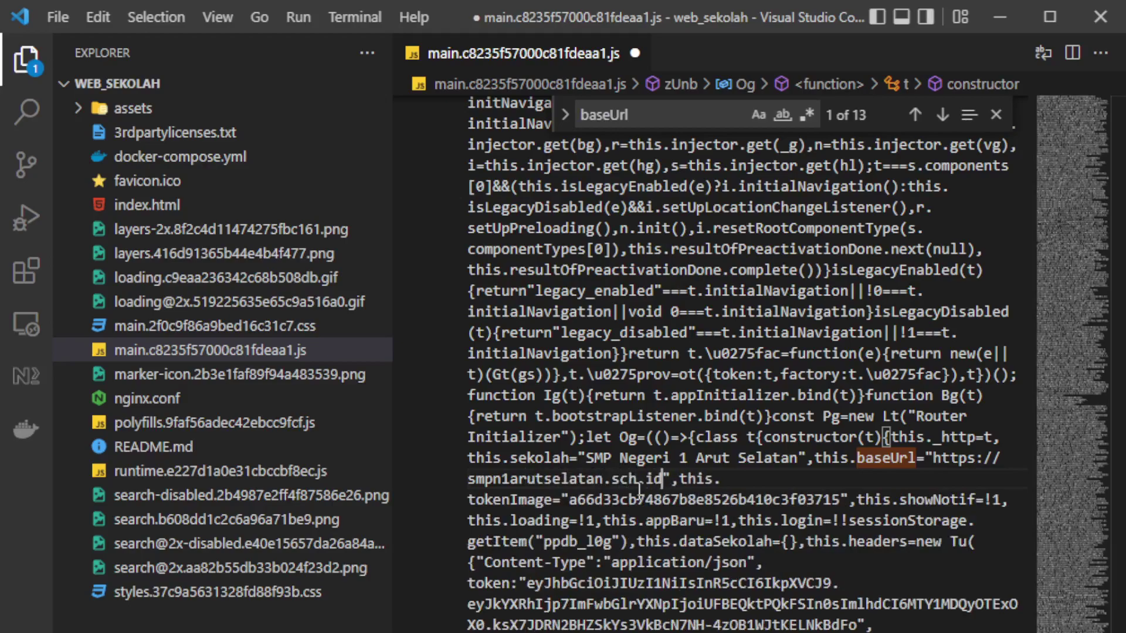
{"action": "type", "text": ":"}
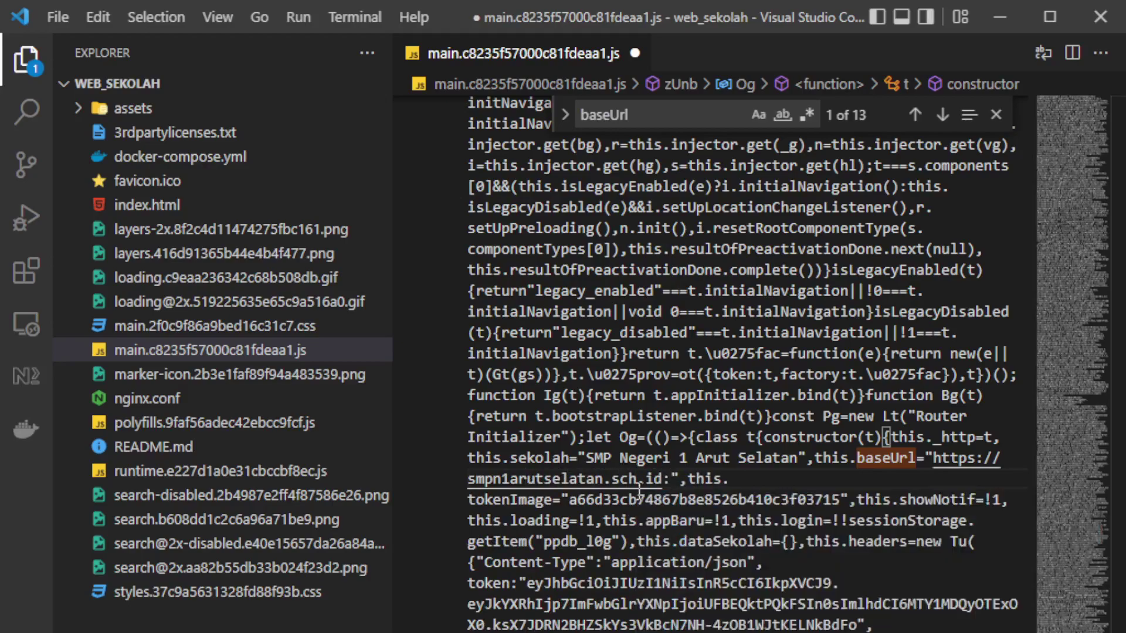
{"action": "type", "text": "8443"}
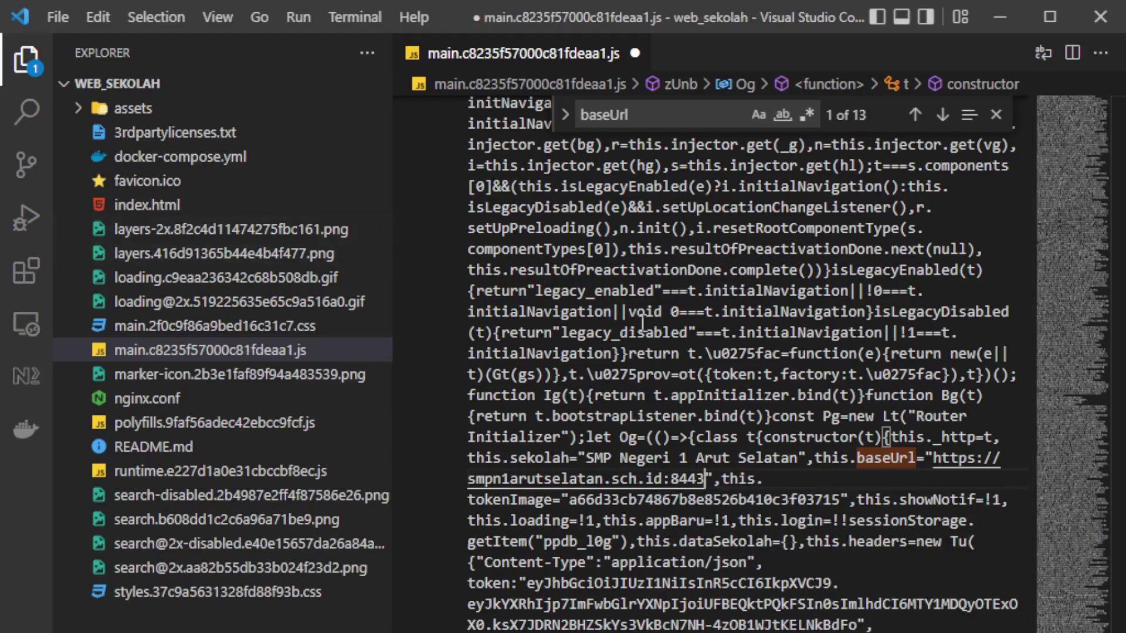
{"action": "left_click", "coordinate": [839, 418]}
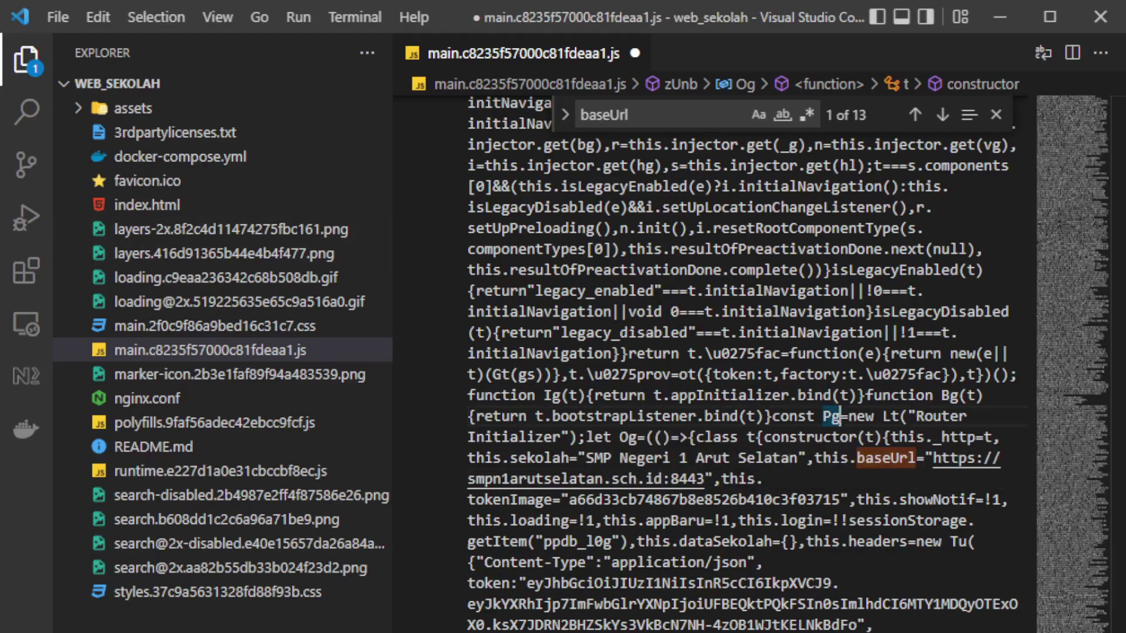
{"action": "mouse_move", "coordinate": [529, 524]}
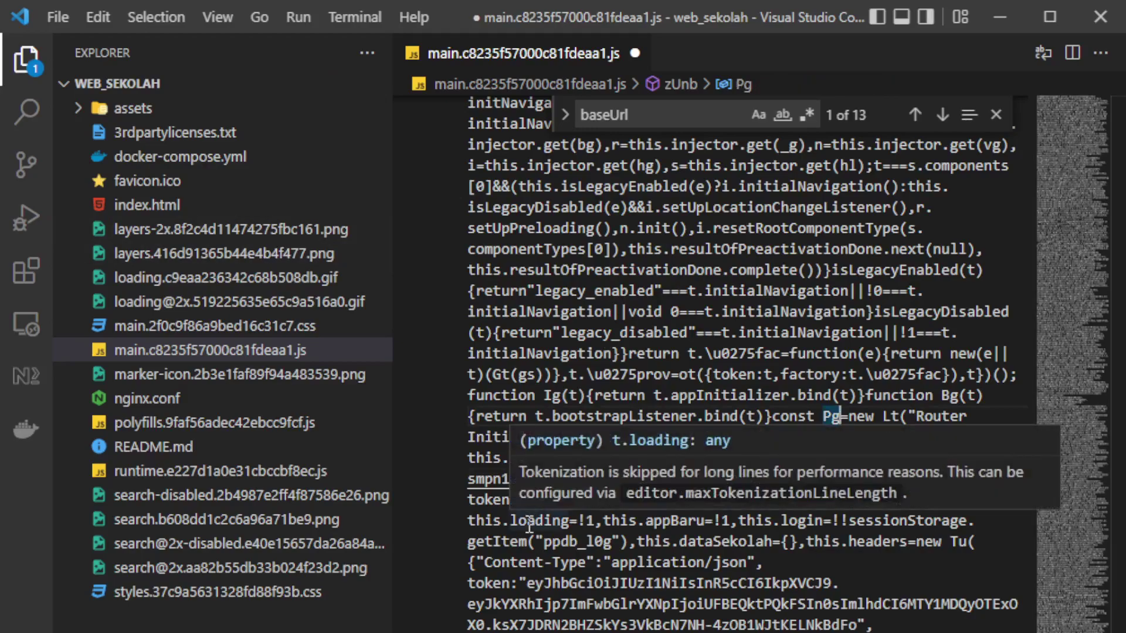
{"action": "mouse_move", "coordinate": [764, 481]}
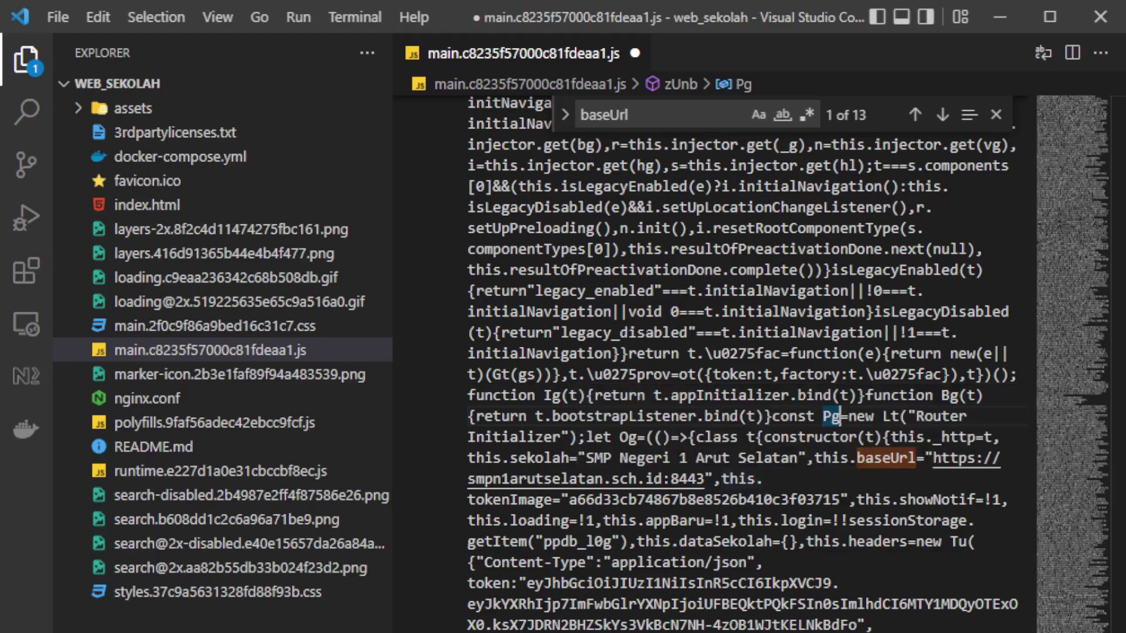
Step: Search for tokenImage and jump between its imgbb token definition and its upload() use
{"action": "mouse_move", "coordinate": [691, 511]}
{"action": "mouse_move", "coordinate": [952, 461]}
{"action": "key", "text": "ctrl+f"}
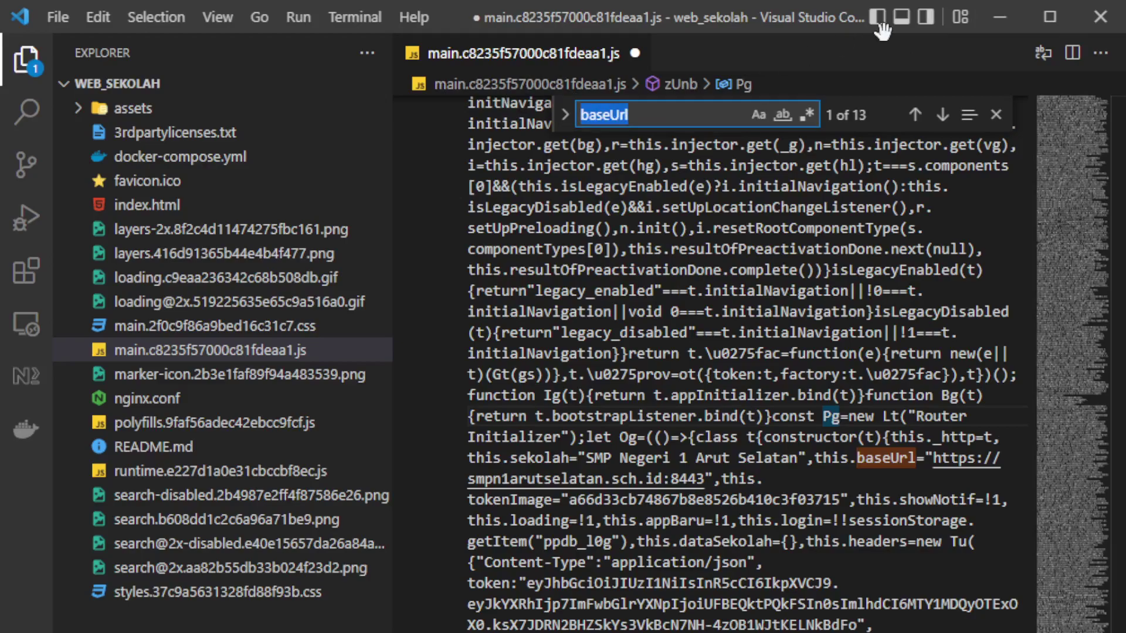
{"action": "type", "text": "token"}
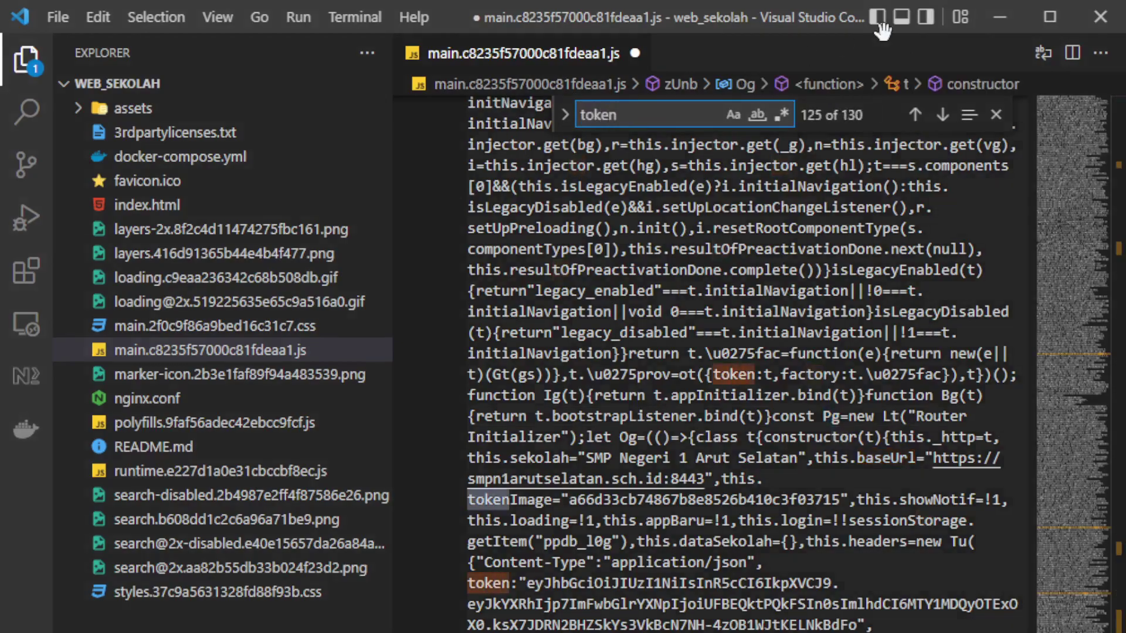
{"action": "type", "text": "I"}
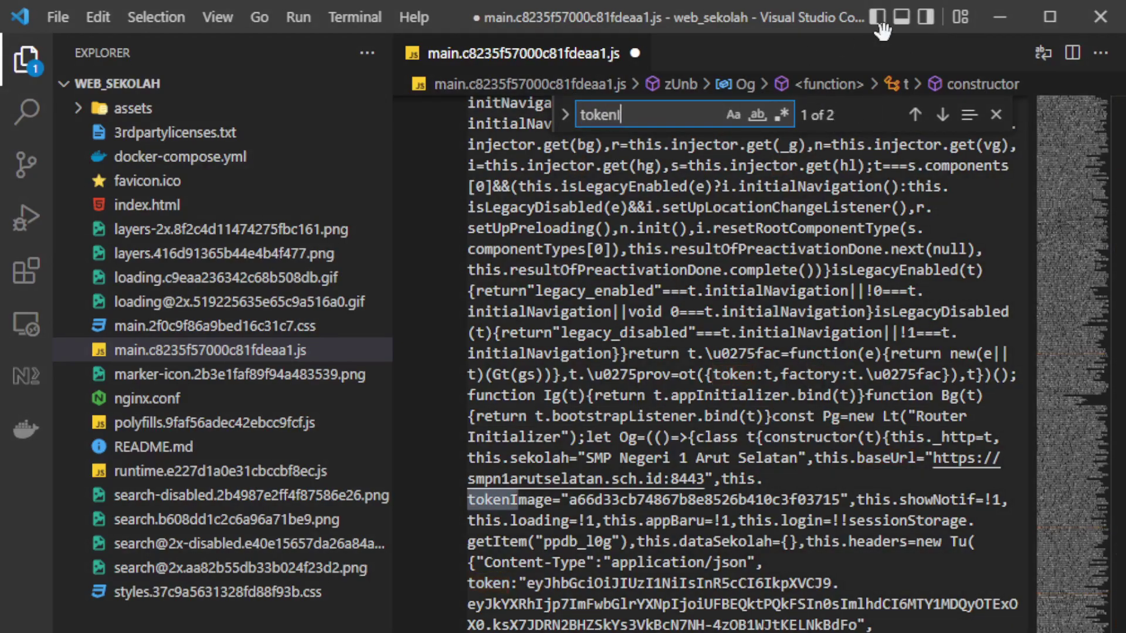
{"action": "type", "text": "mage"}
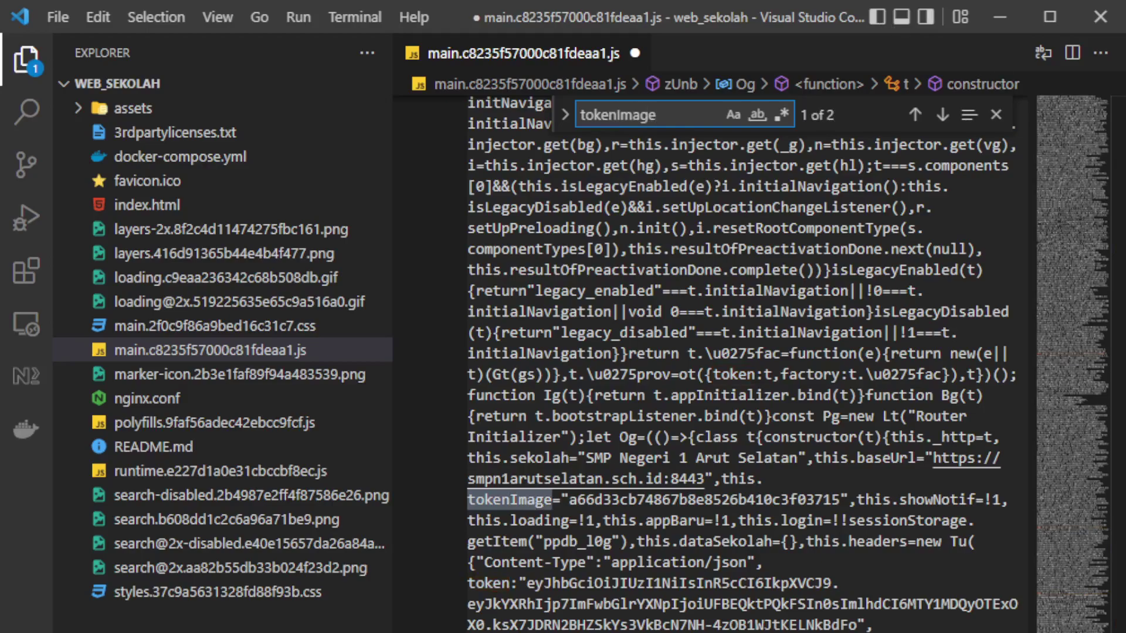
{"action": "left_click_drag", "start_coordinate": [573, 501], "coordinate": [848, 501]}
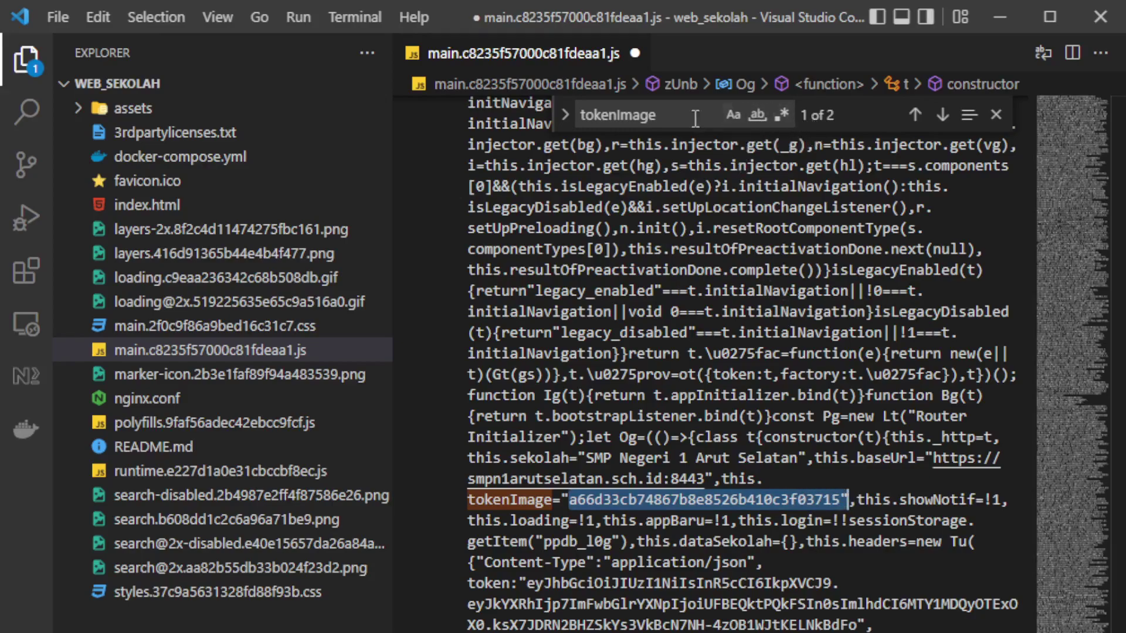
{"action": "left_click", "coordinate": [942, 115]}
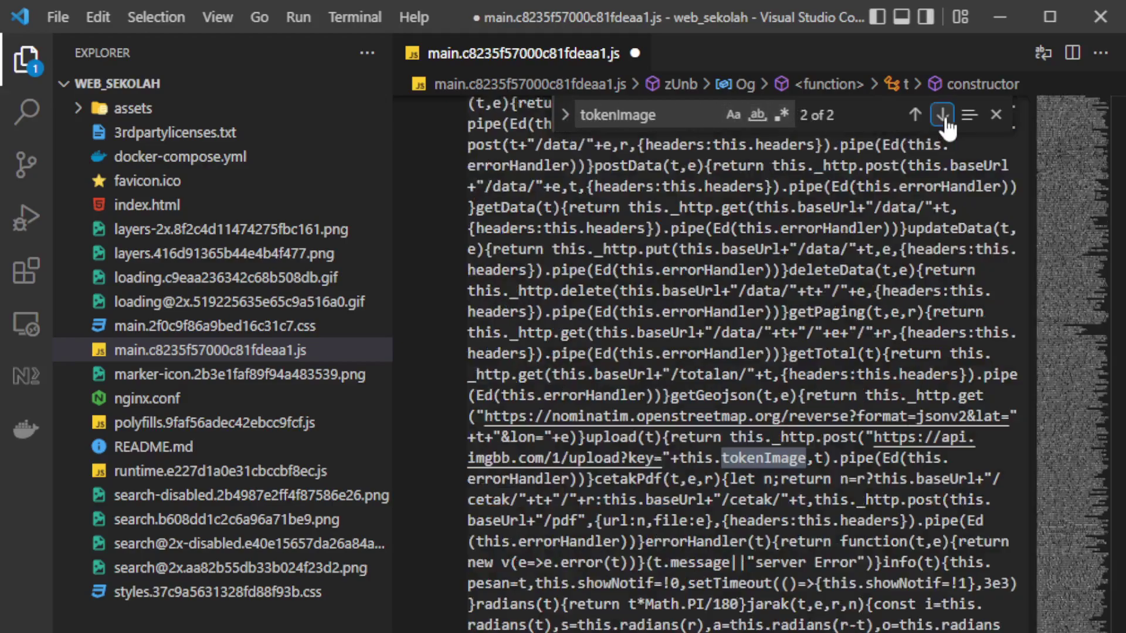
{"action": "left_click", "coordinate": [915, 115]}
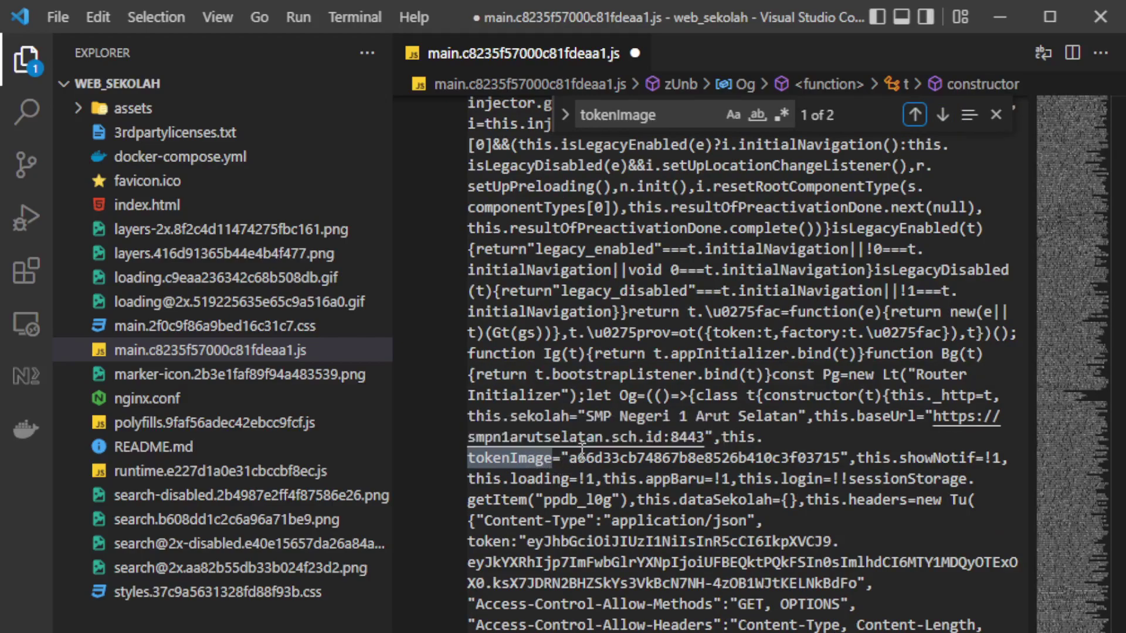
{"action": "left_click", "coordinate": [942, 115]}
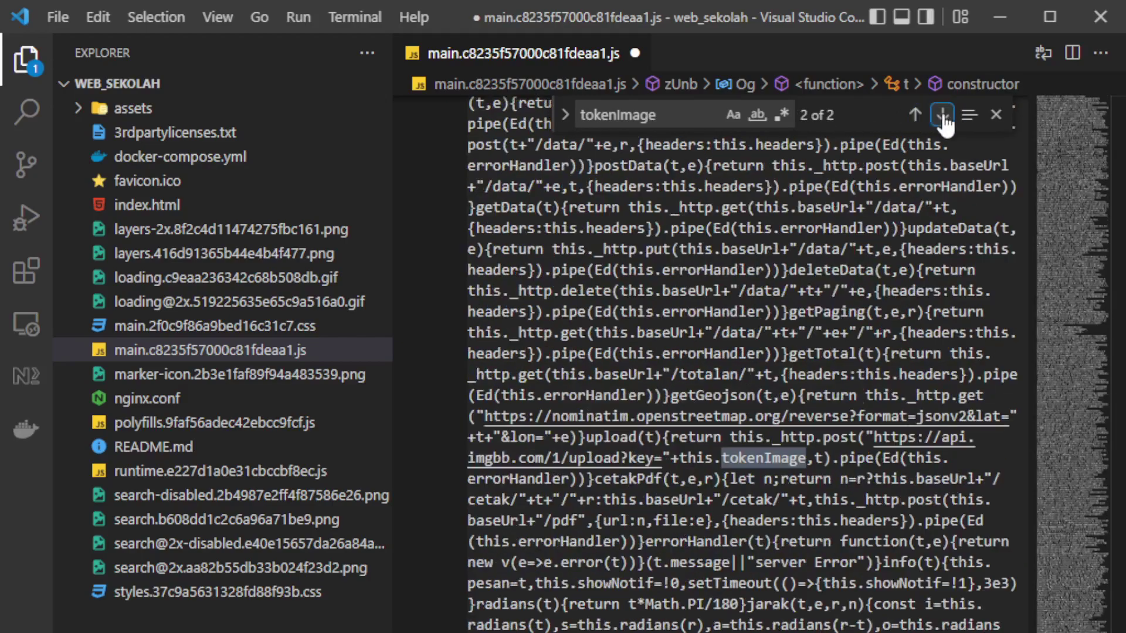
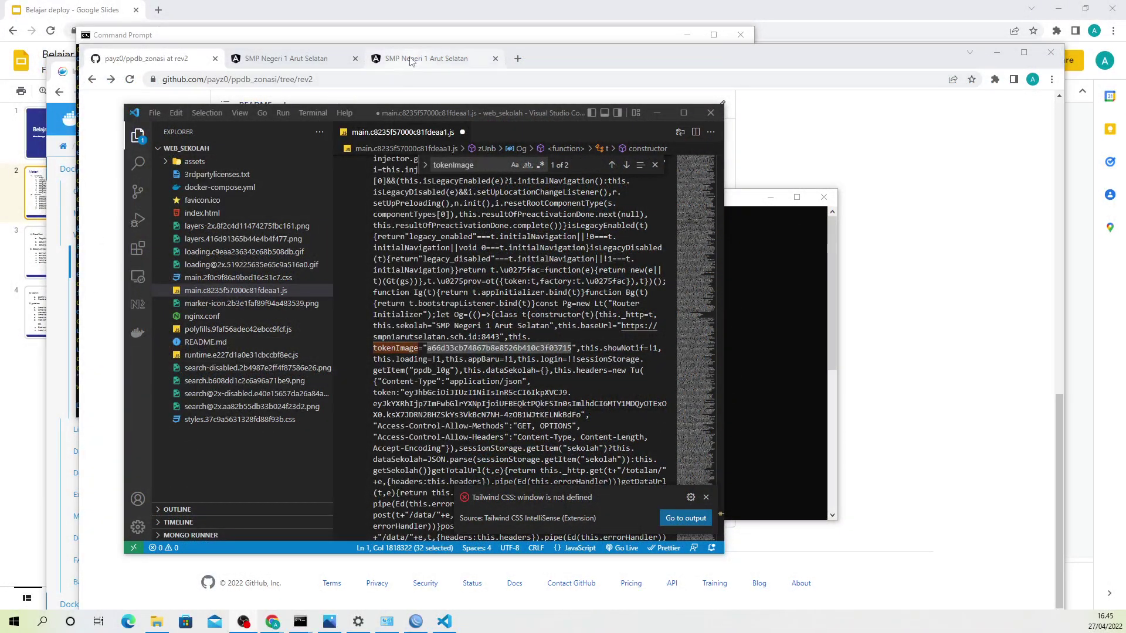
Step: Bring Chrome to the front with a blank new tab
{"action": "left_click", "coordinate": [518, 58]}
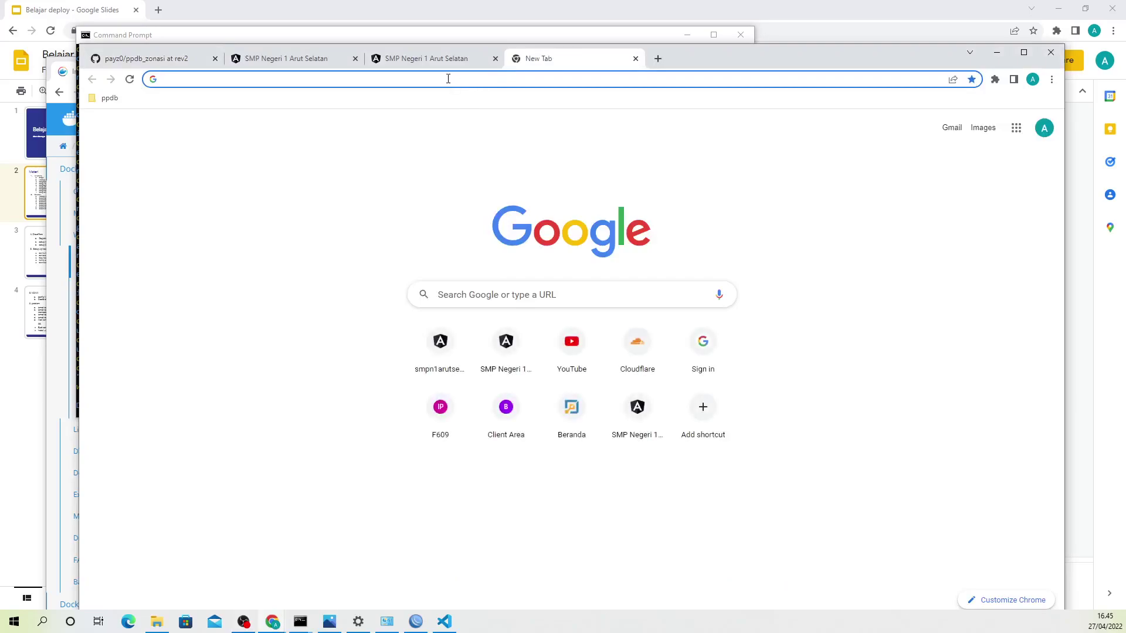
Step: Load imgbb.com and go to its Sign in page
{"action": "type", "text": "im"}
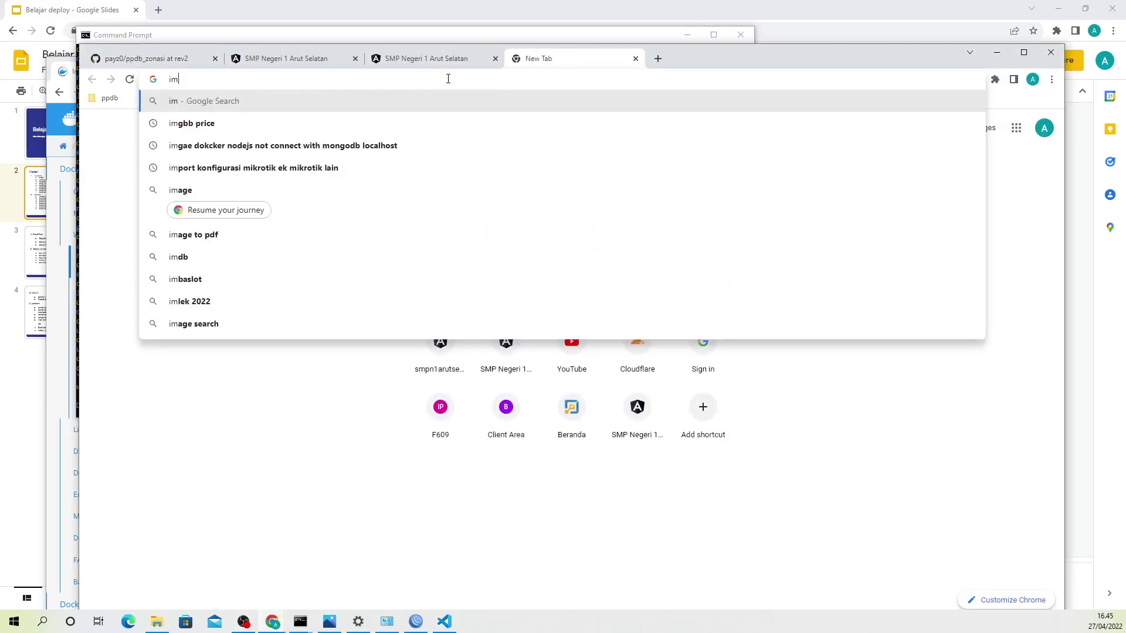
{"action": "type", "text": "gbb"}
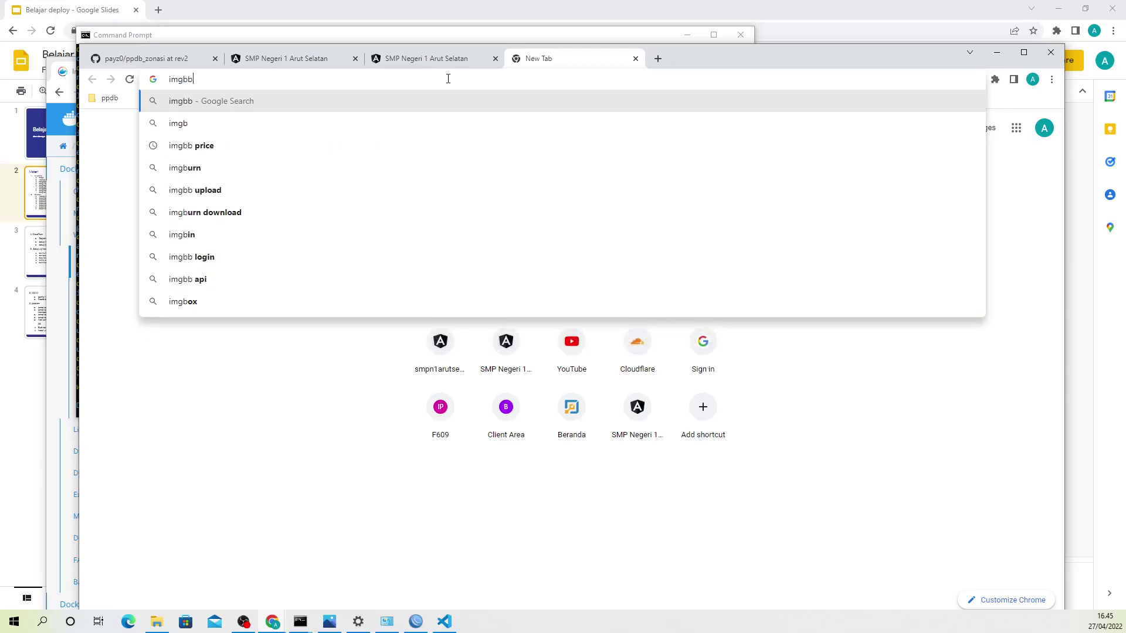
{"action": "type", "text": ".com"}
{"action": "key", "text": "Return"}
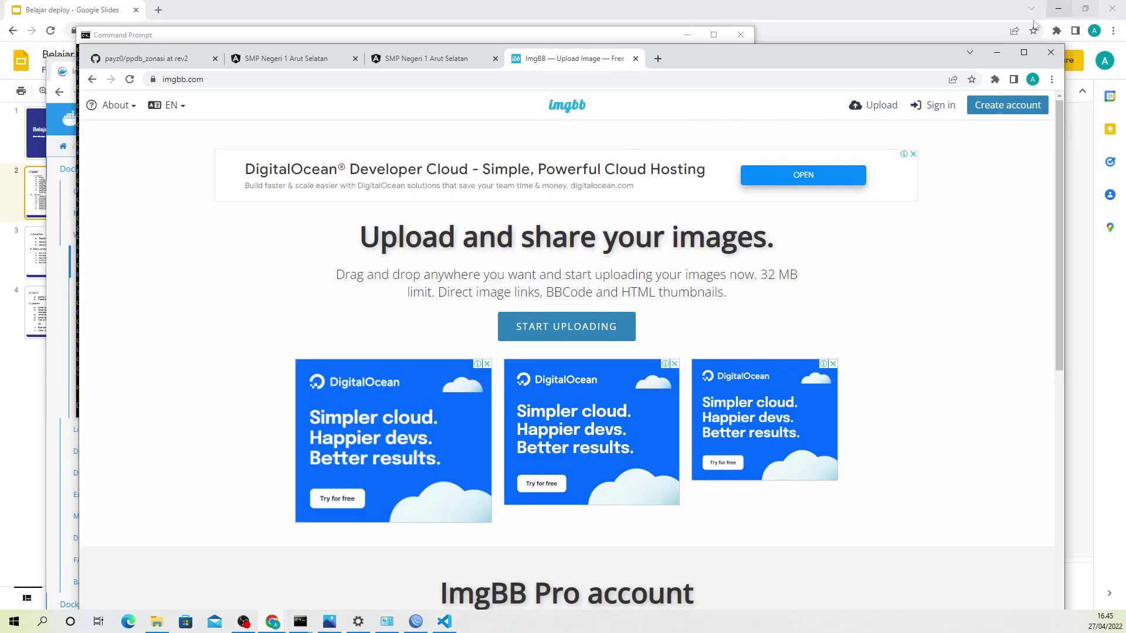
{"action": "left_click", "coordinate": [941, 115]}
Step: Sign in with the account's e-mail and password, re-entering the password after the error
{"action": "left_click", "coordinate": [424, 199]}
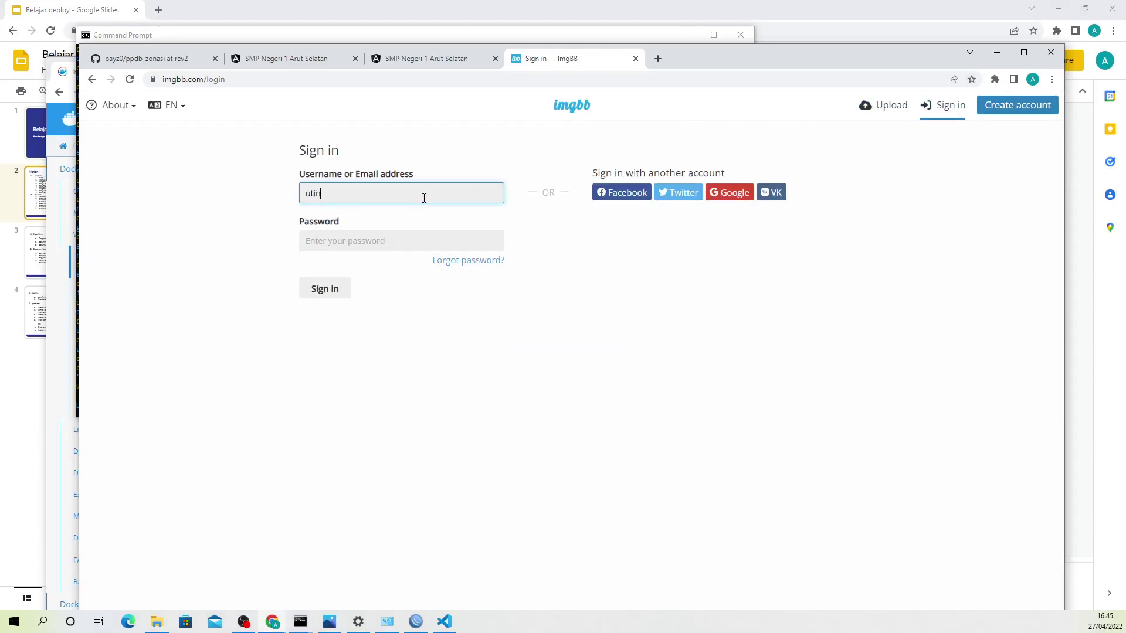
{"action": "key", "text": "Tab"}
{"action": "type", "text": "•"}
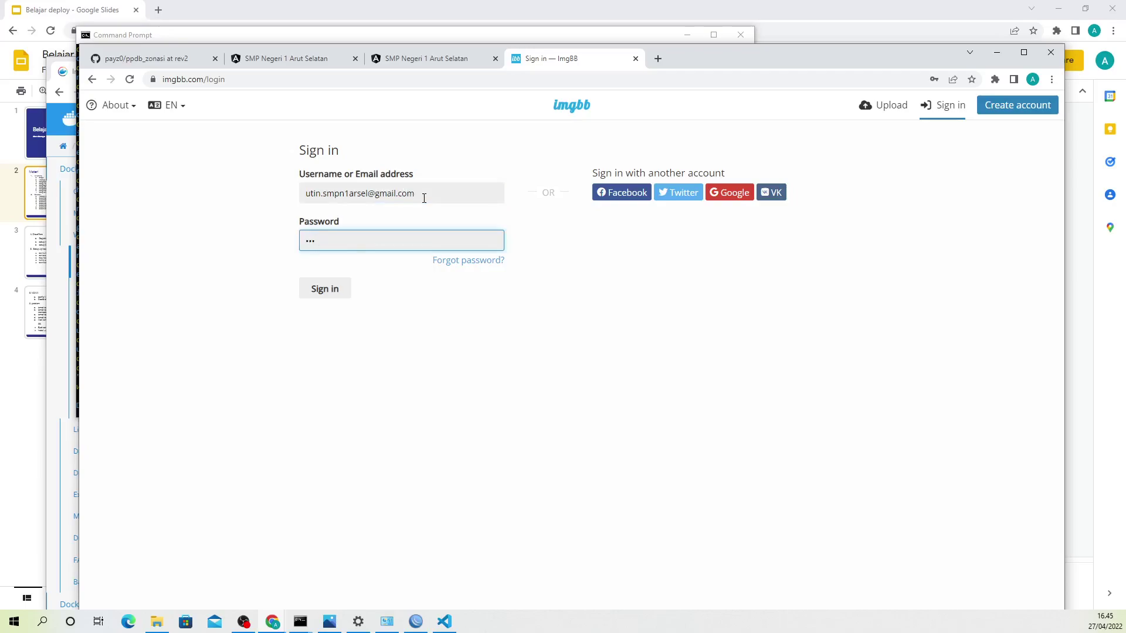
{"action": "type", "text": "••••••••"}
{"action": "key", "text": "Return"}
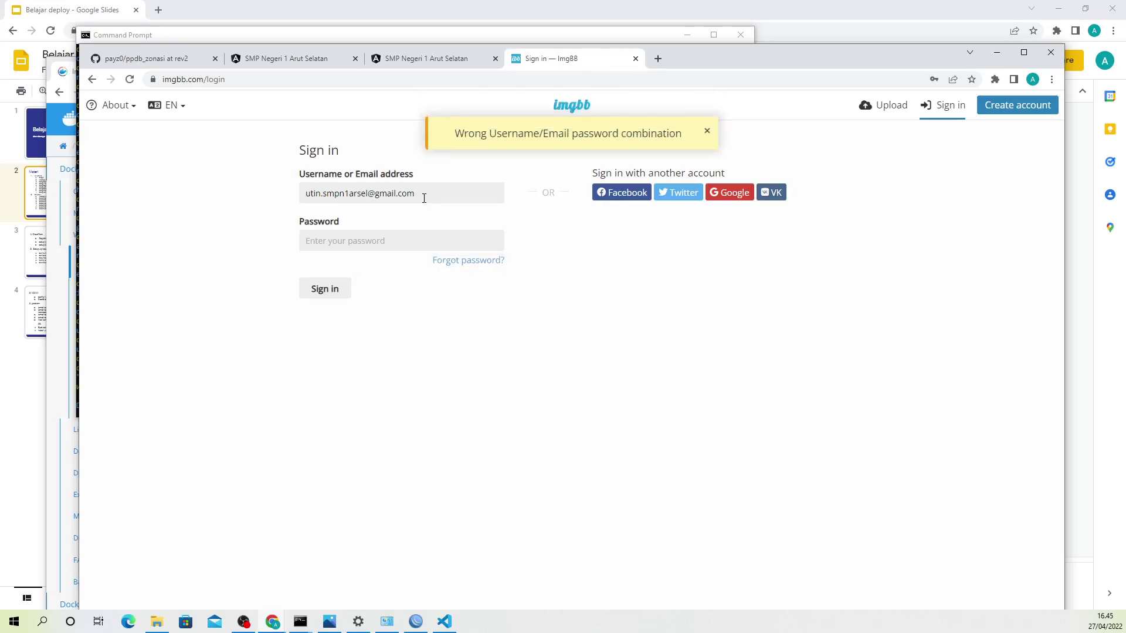
{"action": "left_click", "coordinate": [394, 243]}
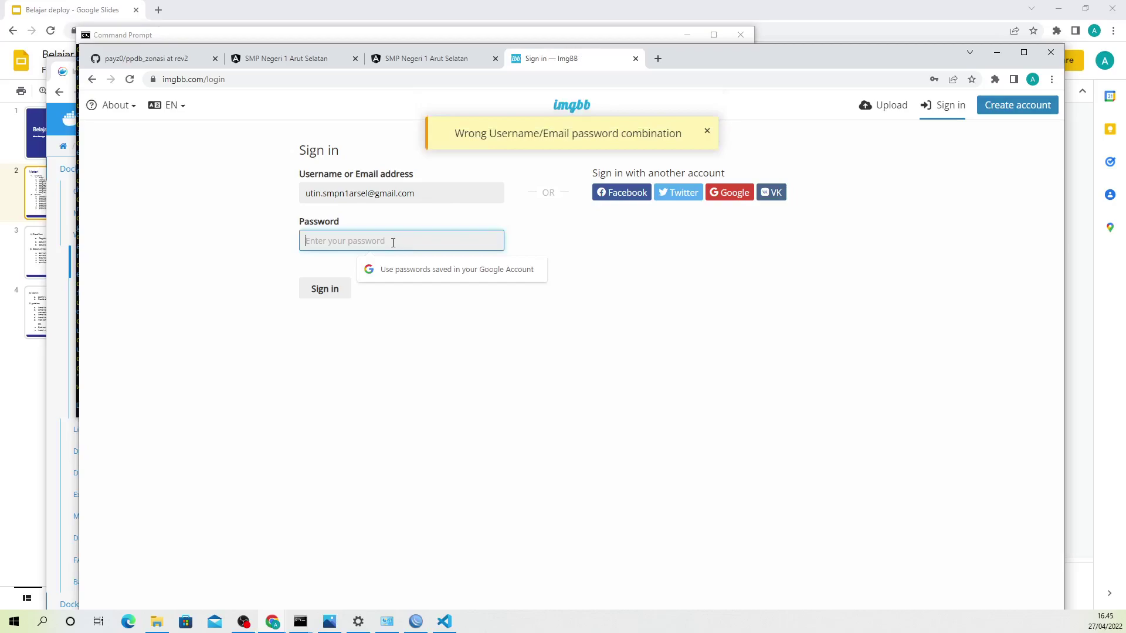
{"action": "type", "text": "•••••••"}
{"action": "key", "text": "Return"}
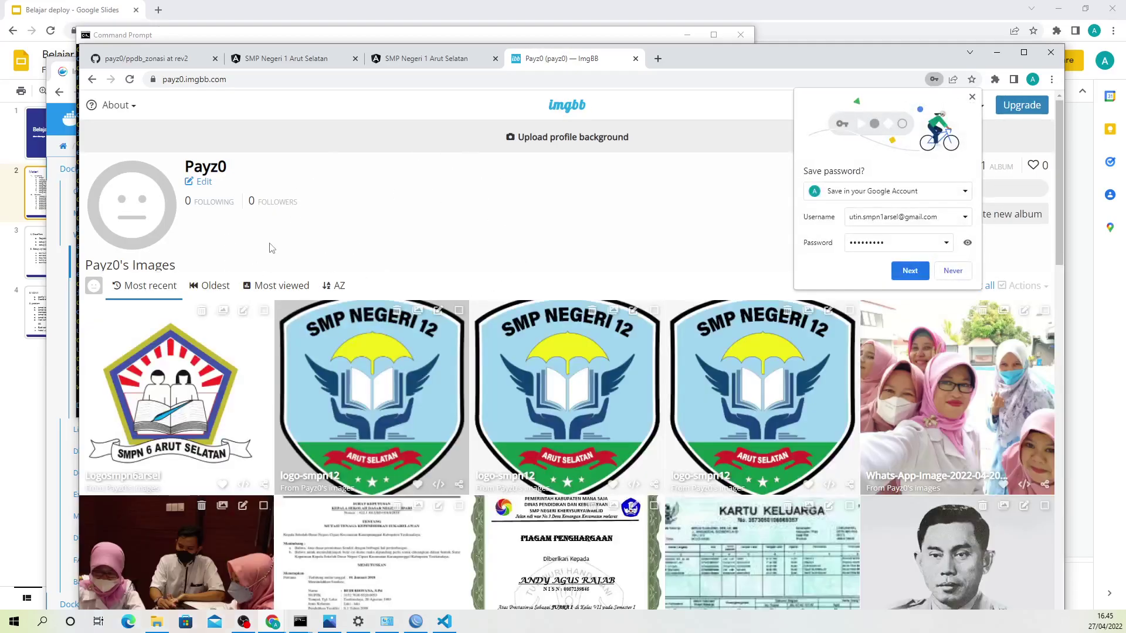
Step: Decline Chrome's password save, browse the profile's image grid, and start a new tab
{"action": "left_click", "coordinate": [948, 271]}
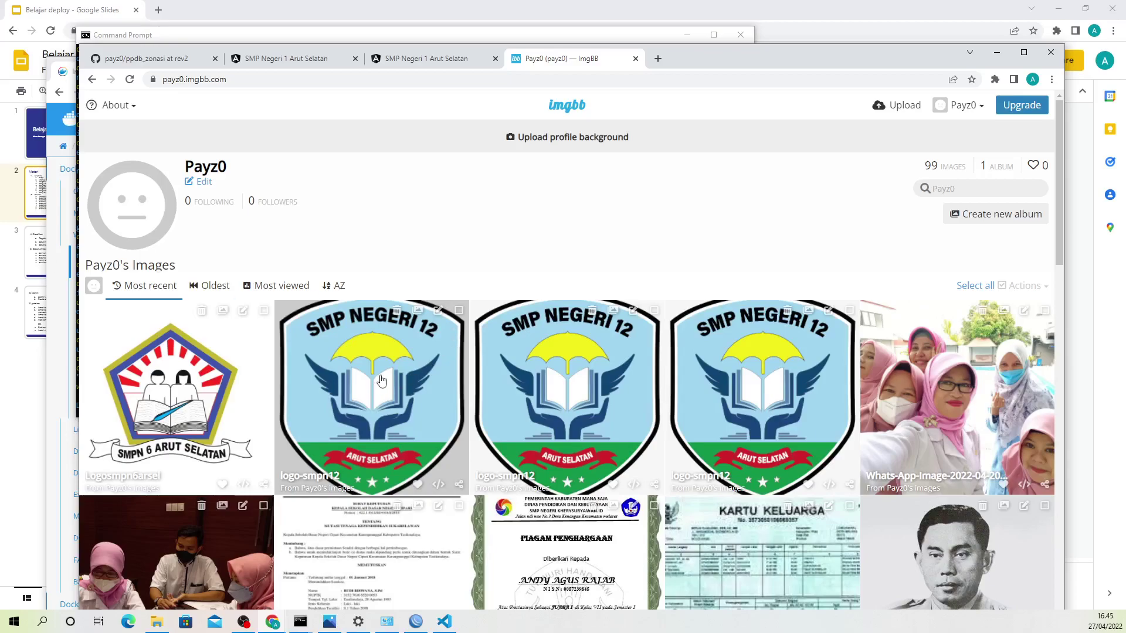
{"action": "scroll", "coordinate": [382, 380], "scroll_direction": "down", "scroll_amount": 2}
{"action": "scroll", "coordinate": [382, 380], "scroll_direction": "down", "scroll_amount": 3}
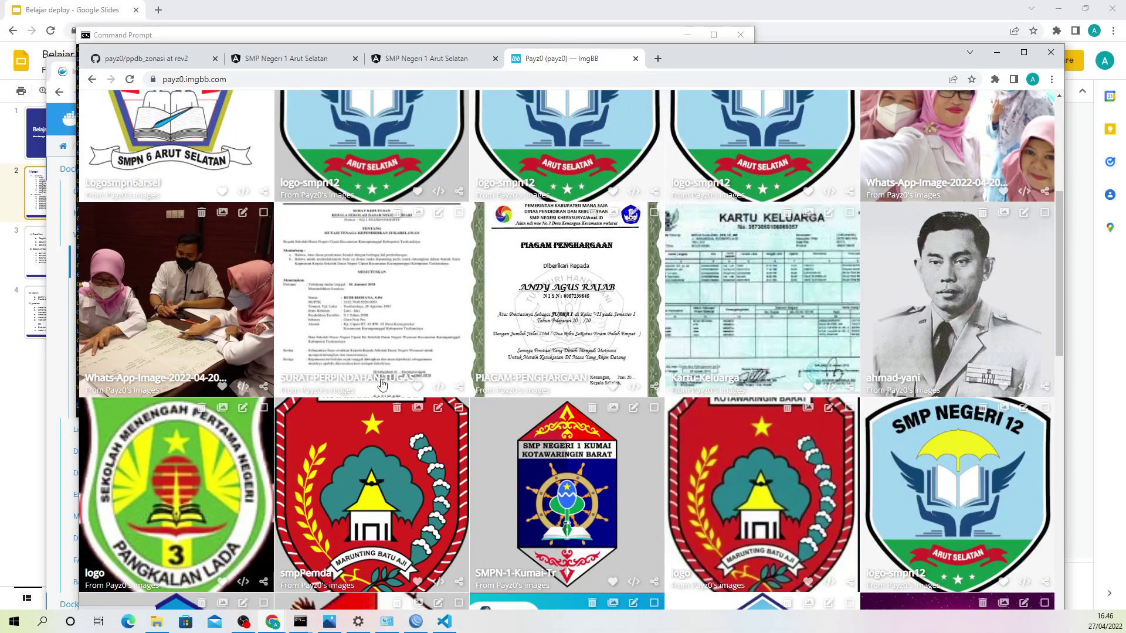
{"action": "scroll", "coordinate": [380, 385], "scroll_direction": "up", "scroll_amount": 3}
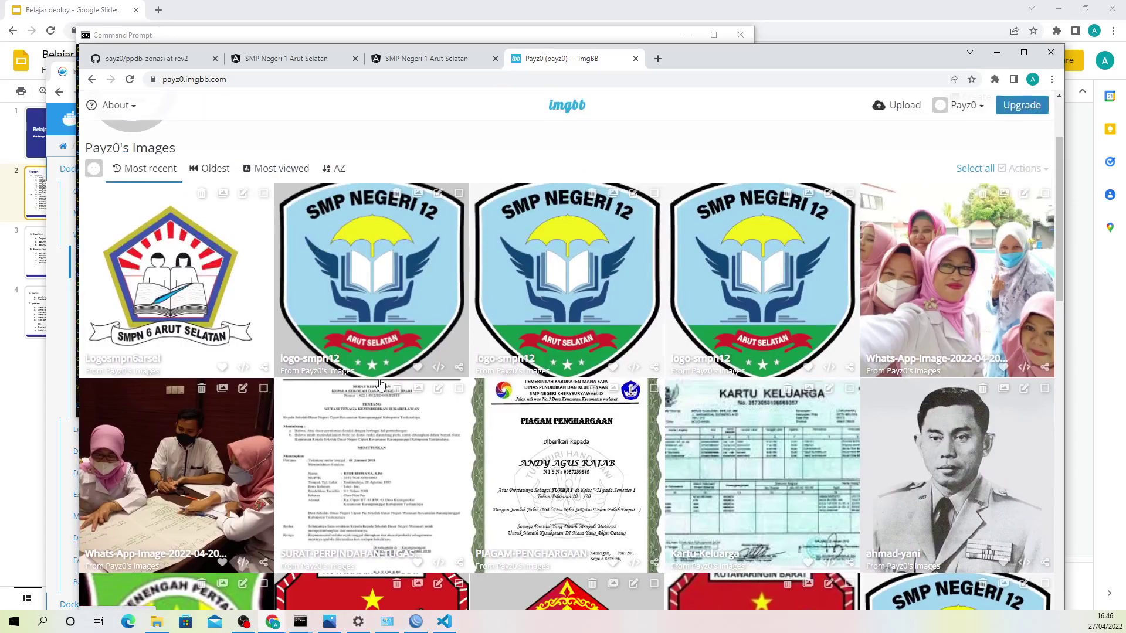
{"action": "scroll", "coordinate": [261, 433], "scroll_direction": "down", "scroll_amount": 10}
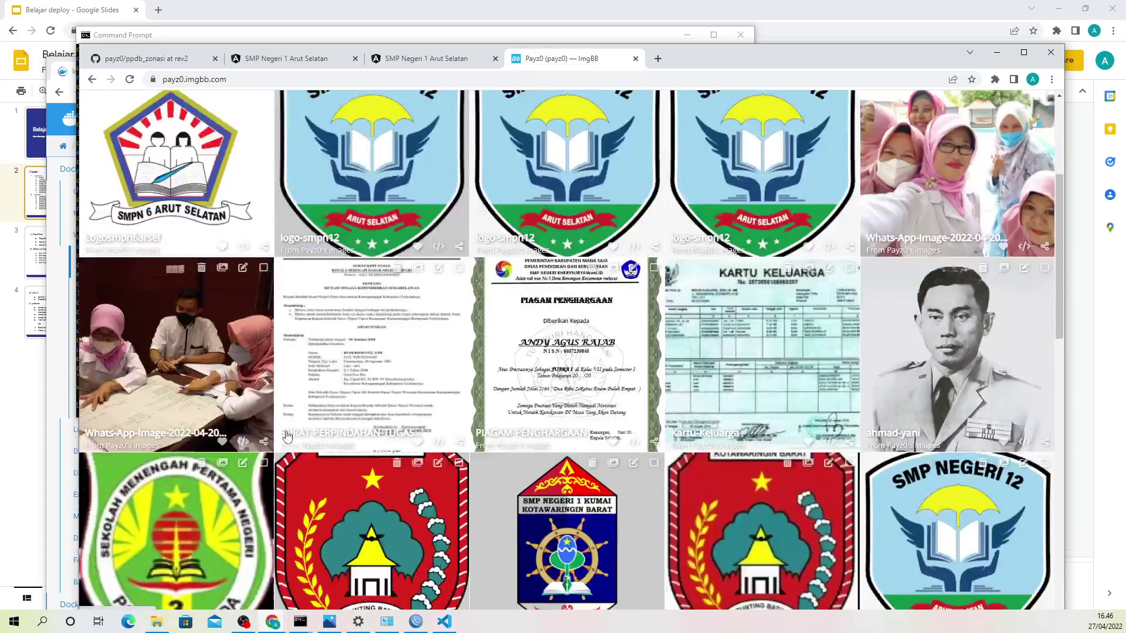
{"action": "scroll", "coordinate": [259, 452], "scroll_direction": "down", "scroll_amount": 9}
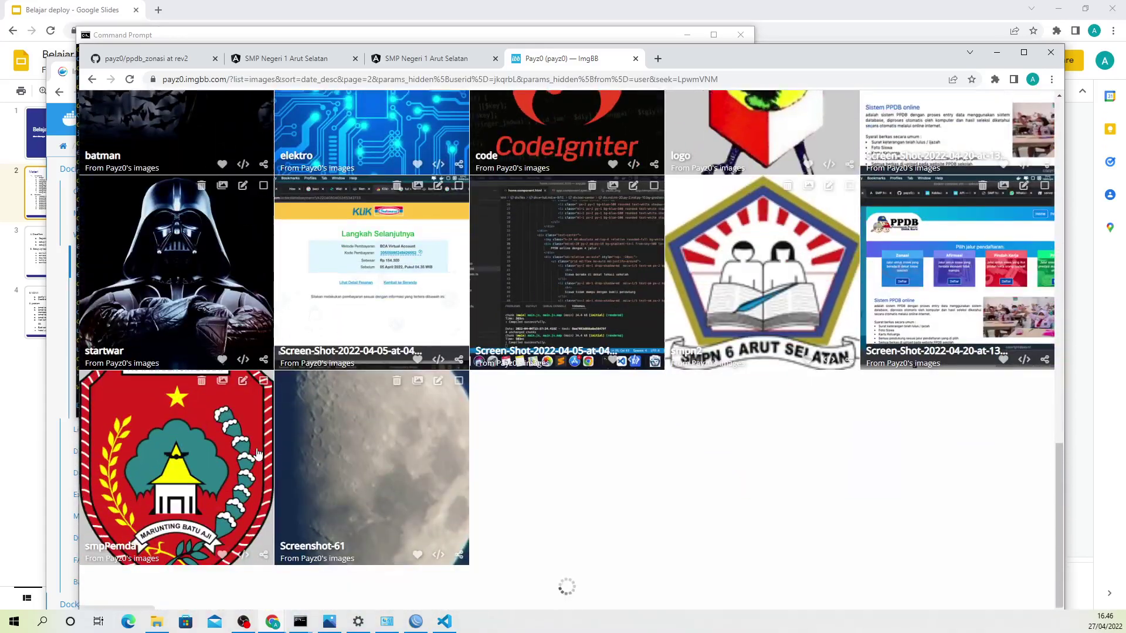
{"action": "scroll", "coordinate": [257, 453], "scroll_direction": "up", "scroll_amount": 7}
{"action": "scroll", "coordinate": [257, 453], "scroll_direction": "up", "scroll_amount": 10}
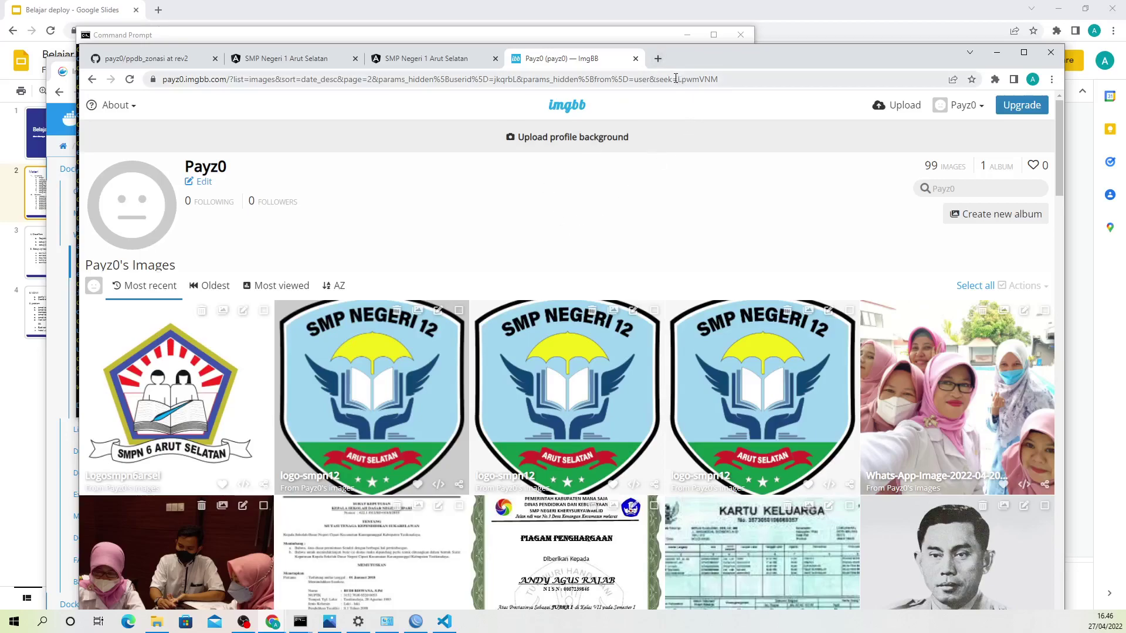
{"action": "left_click", "coordinate": [658, 58]}
Step: Load api.imgbb.com and copy the account's API key to the clipboard
{"action": "type", "text": "api"}
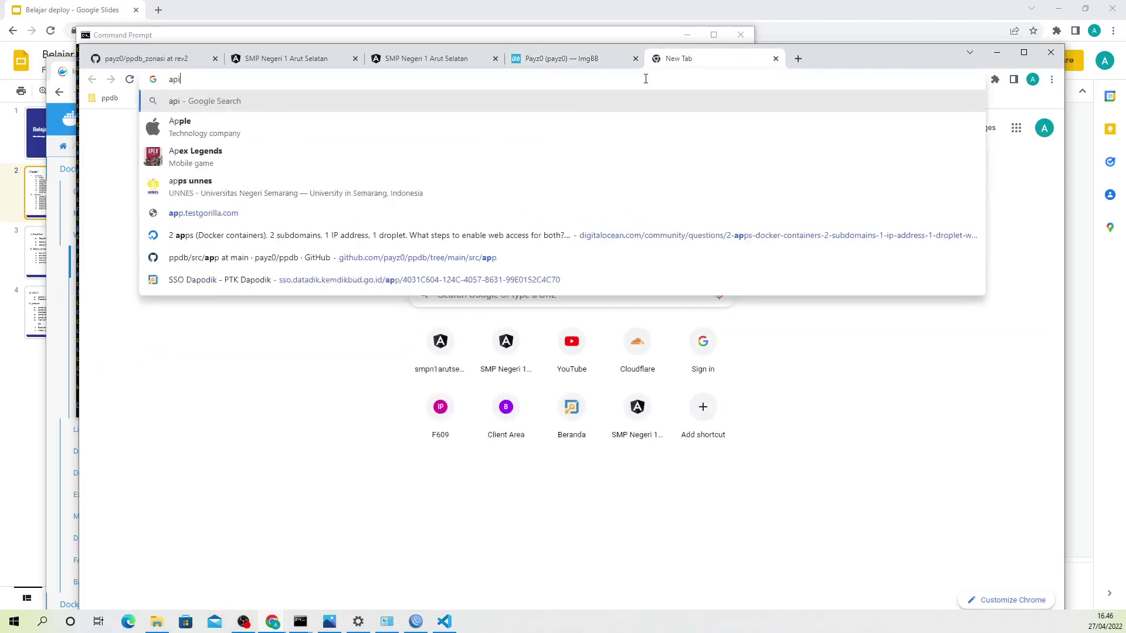
{"action": "type", "text": ".imgb"}
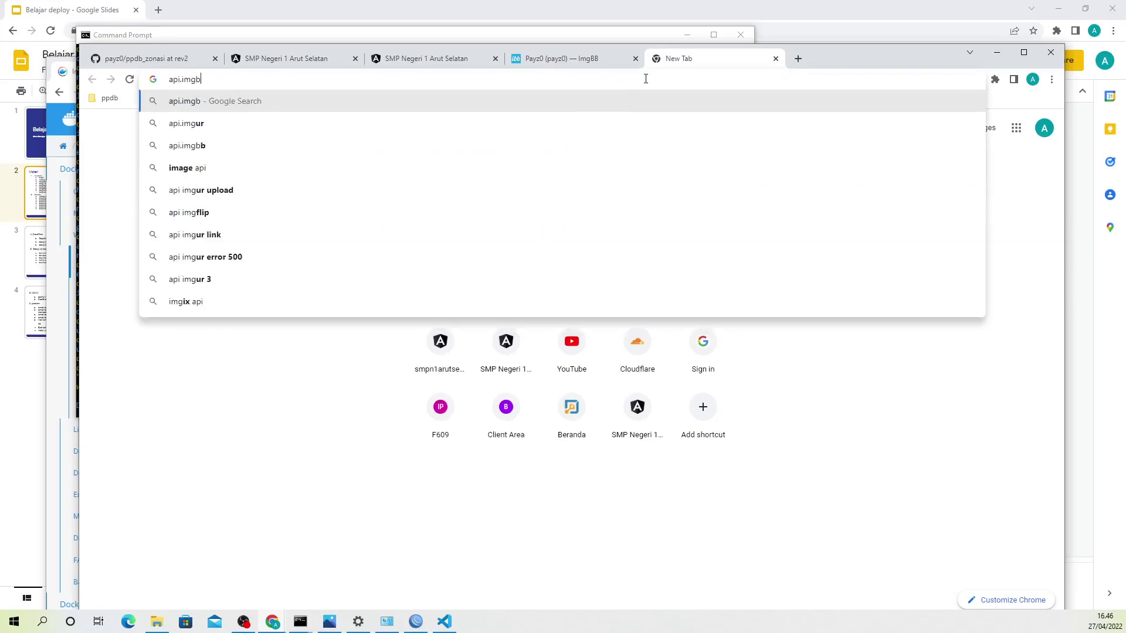
{"action": "type", "text": "b.com"}
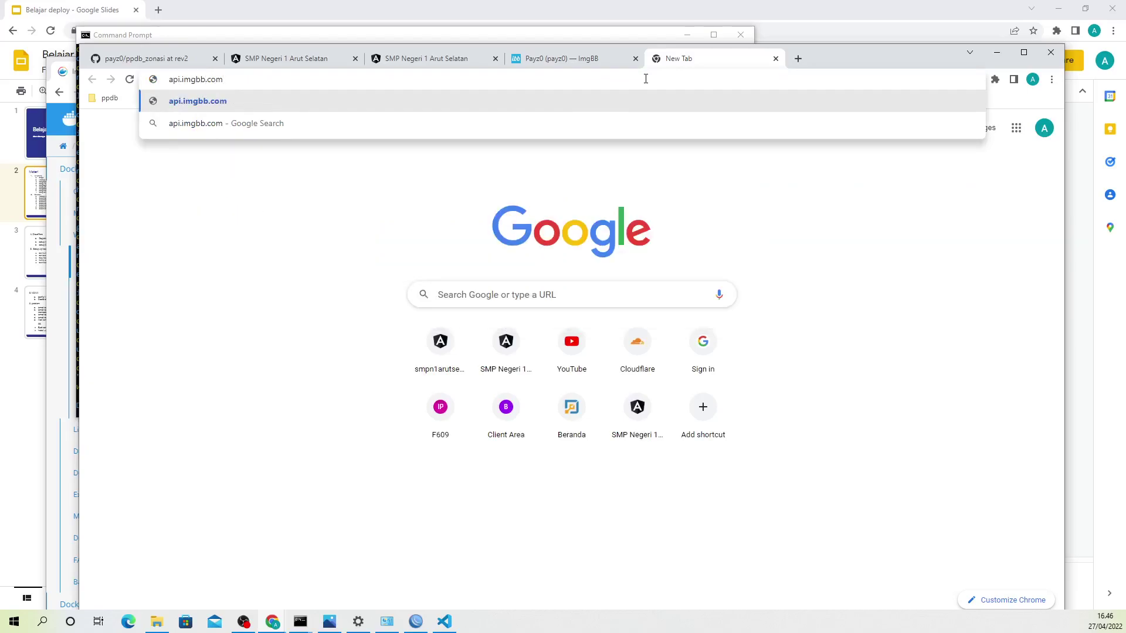
{"action": "key", "text": "Return"}
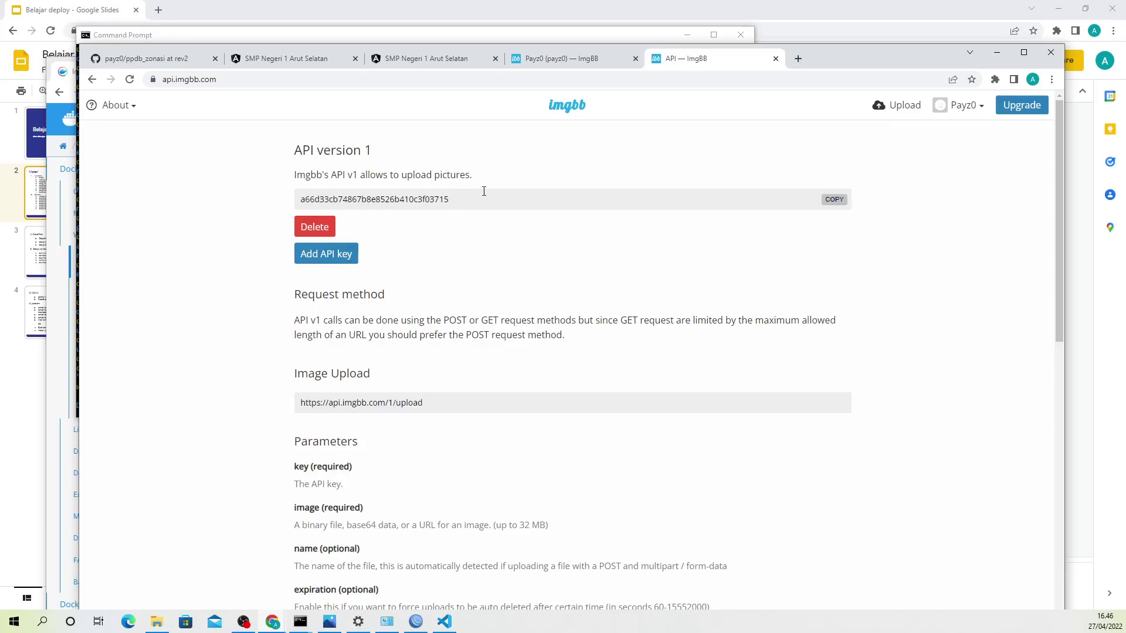
{"action": "left_click_drag", "start_coordinate": [484, 200], "coordinate": [307, 199]}
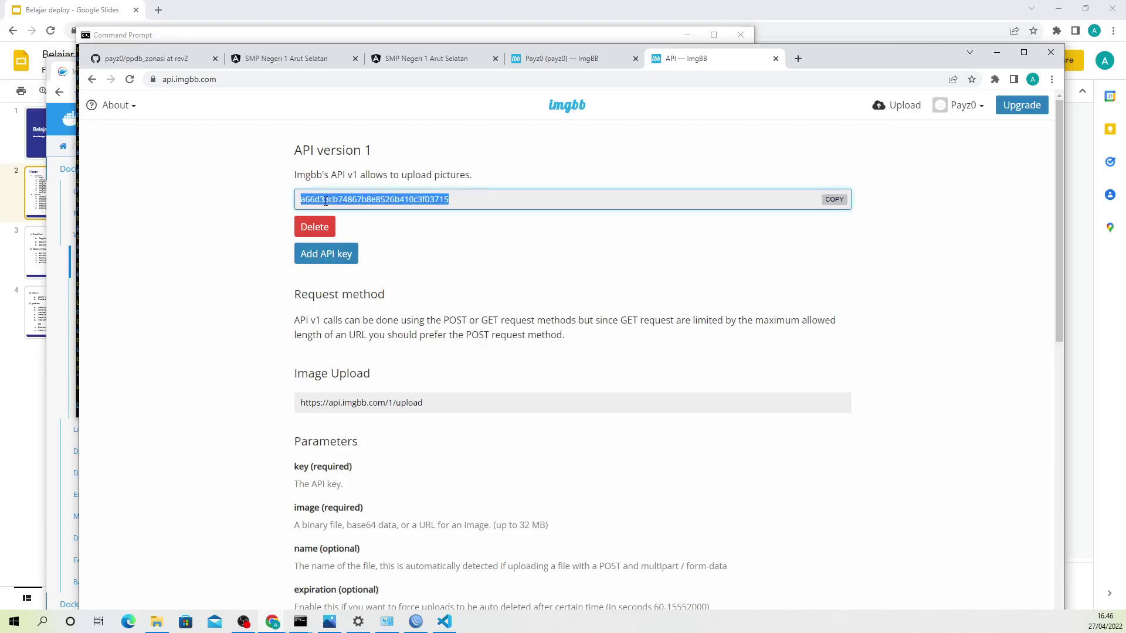
{"action": "right_click", "coordinate": [348, 202]}
{"action": "left_click", "coordinate": [373, 213]}
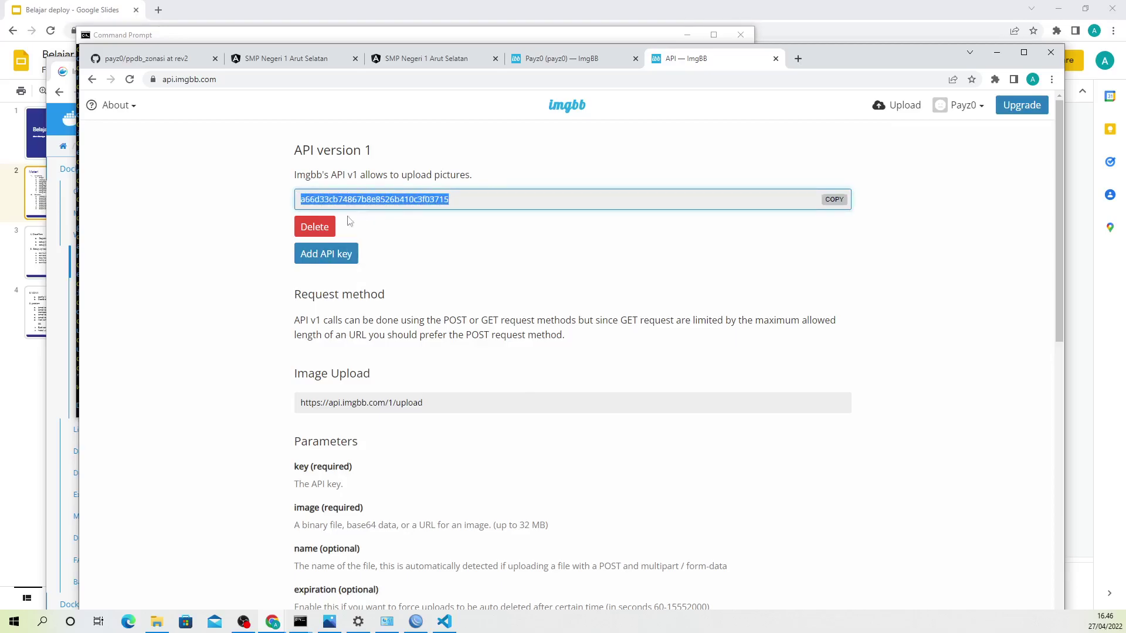
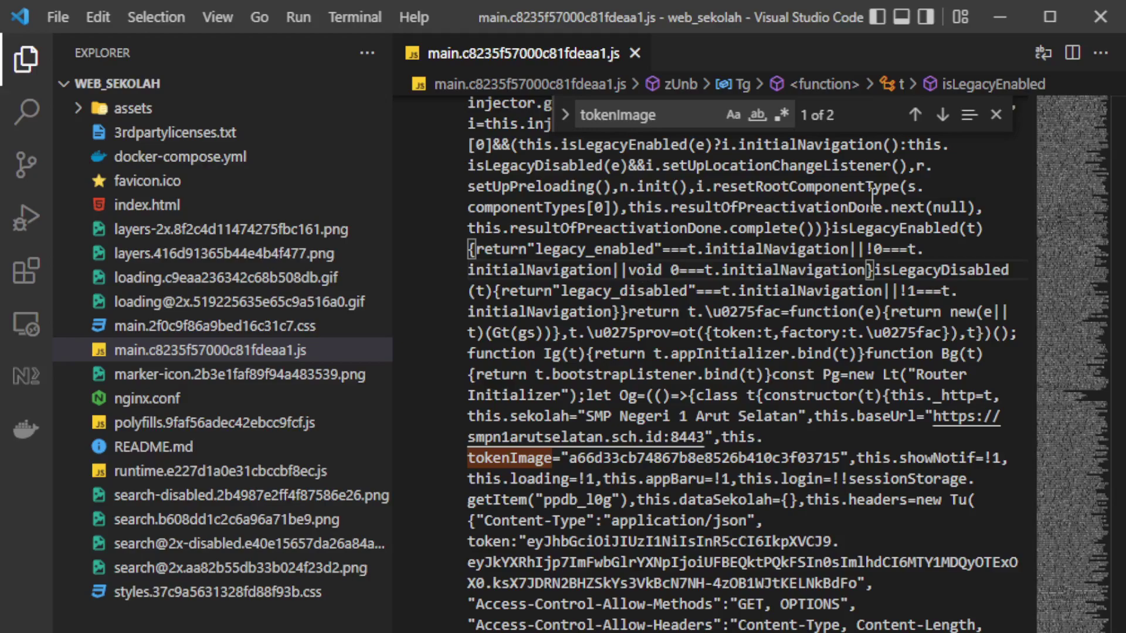
Step: Review the tokenImage match in main.js, then return to the Command Prompt with web_sekolah_dbase_1 exited
{"action": "mouse_move", "coordinate": [935, 229]}
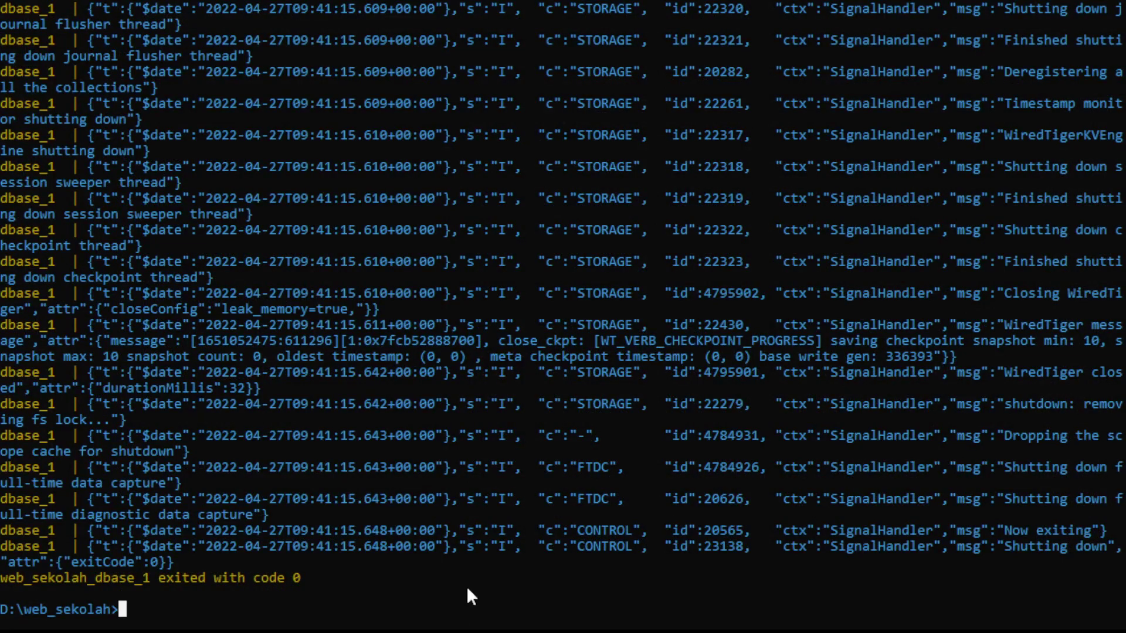
Step: Clear the console with cls and restart the dbase, api and web containers via docker-compose up
{"action": "type", "text": "cls"}
{"action": "key", "text": "Return"}
{"action": "type", "text": "docker"}
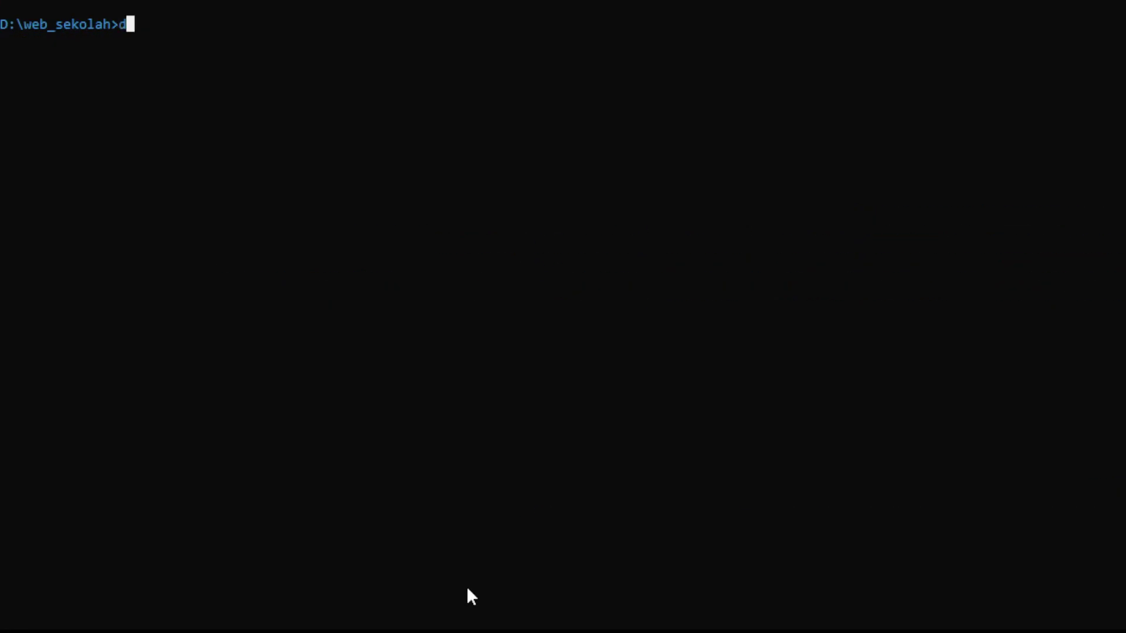
{"action": "type", "text": "-compose u"}
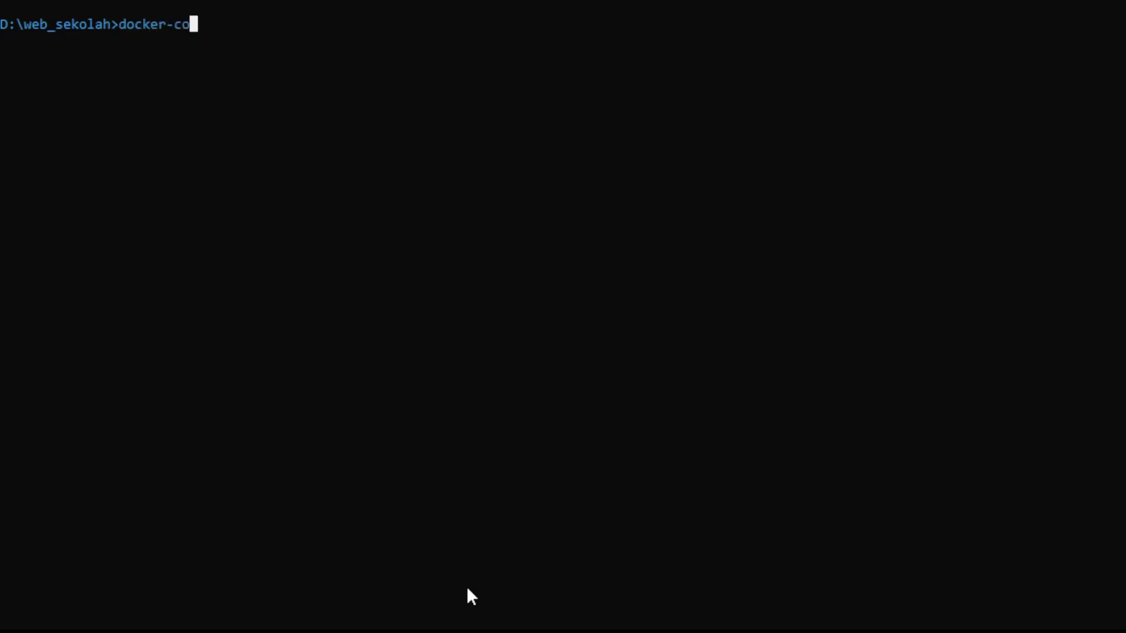
{"action": "type", "text": "p"}
{"action": "key", "text": "Return"}
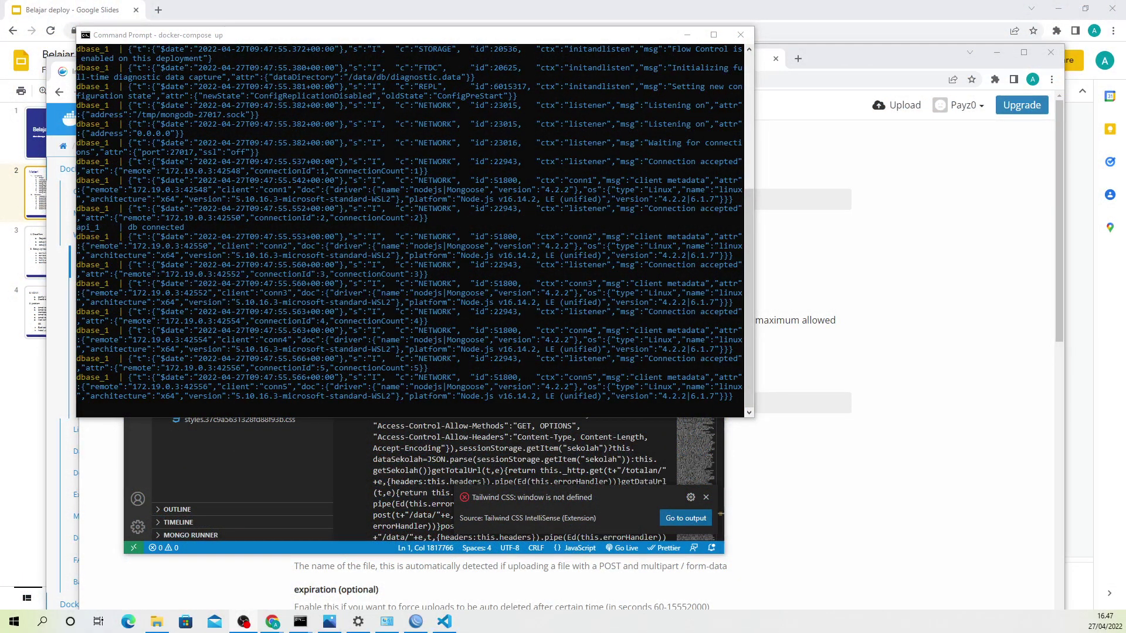
Step: Reload the PPDB site at 41.216.186.32 in Chrome and go to its Peserta participants page
{"action": "left_click", "coordinate": [842, 524]}
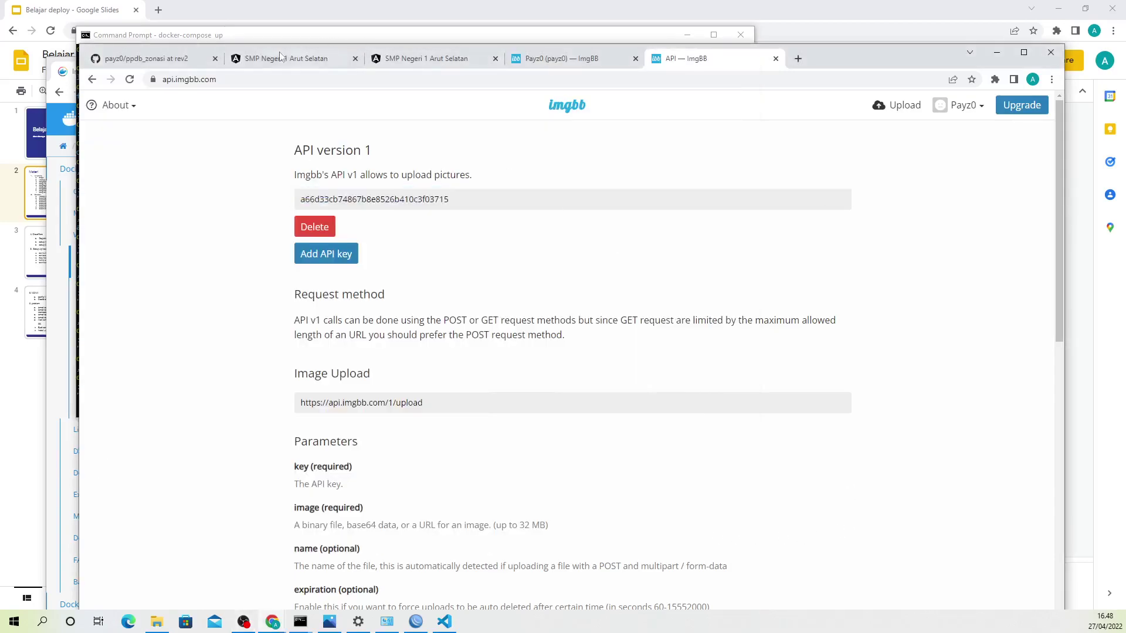
{"action": "left_click", "coordinate": [289, 55]}
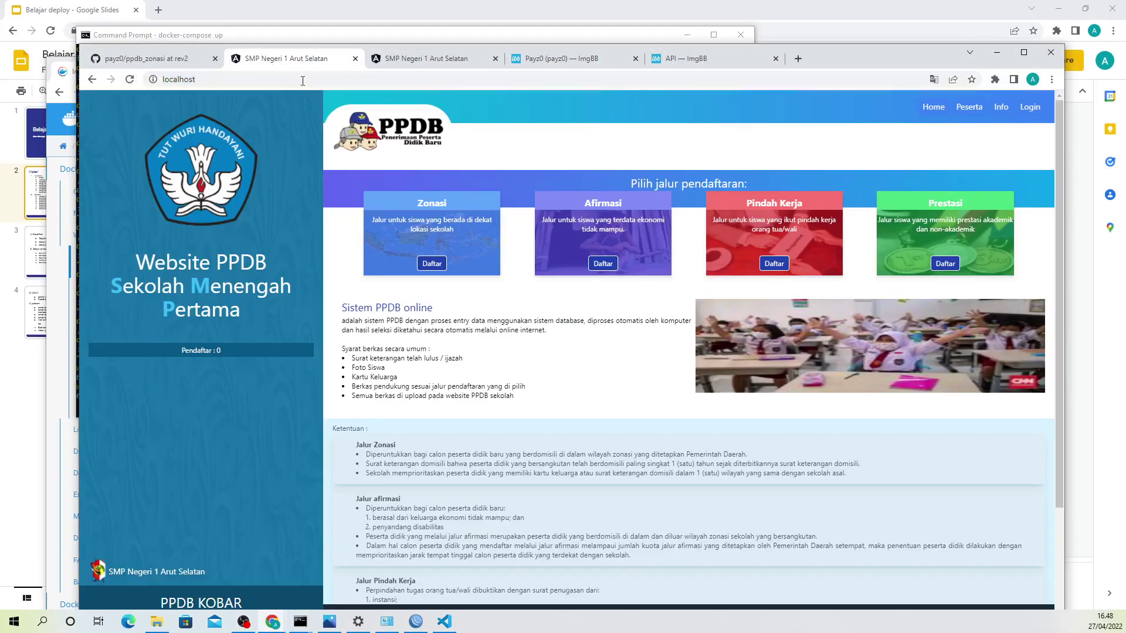
{"action": "left_click", "coordinate": [434, 58]}
{"action": "left_click", "coordinate": [130, 79]}
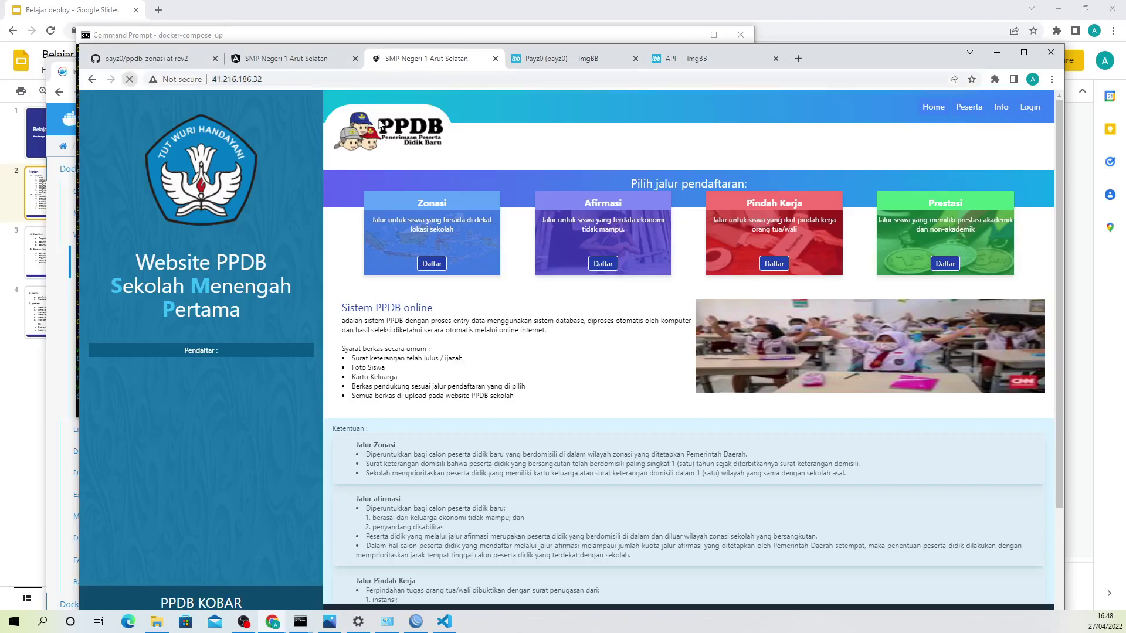
{"action": "left_click", "coordinate": [969, 109]}
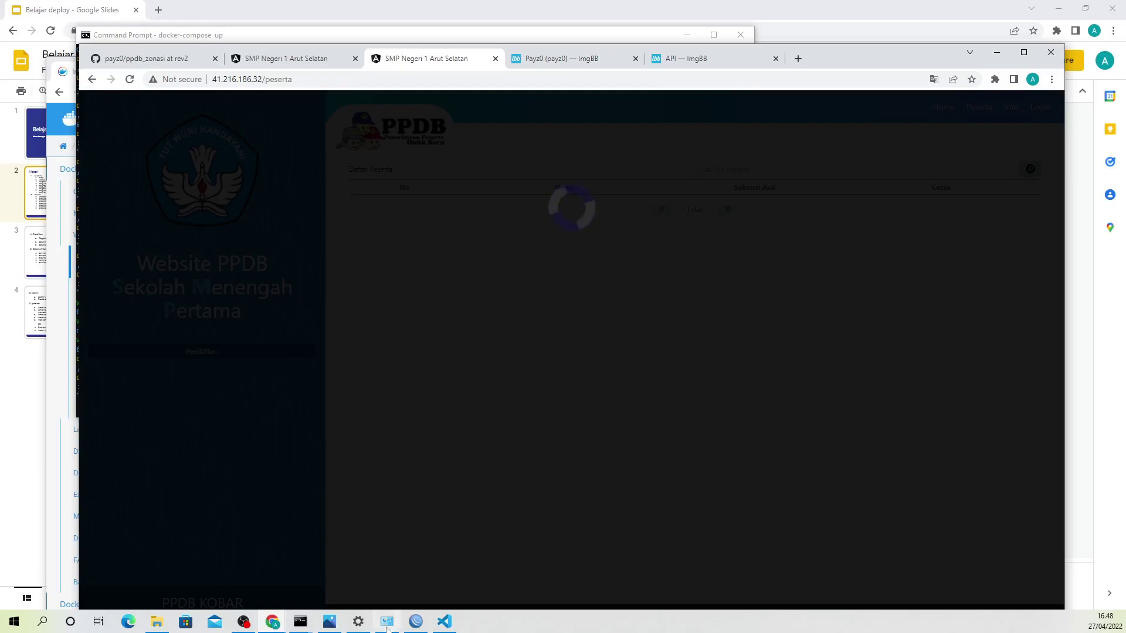
{"action": "mouse_move", "coordinate": [337, 625]}
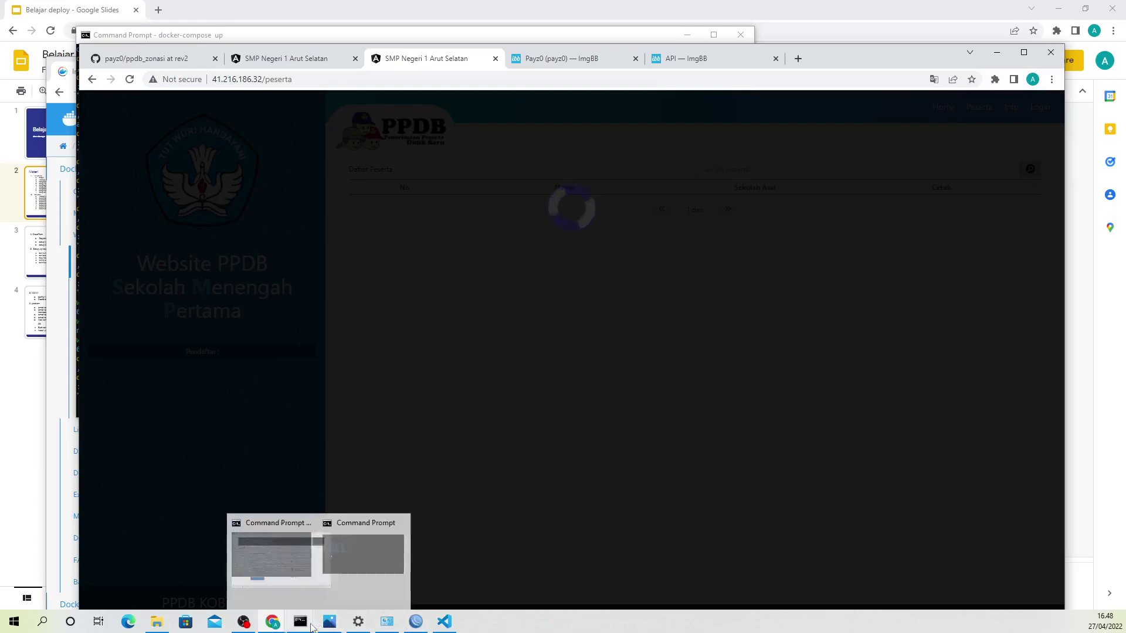
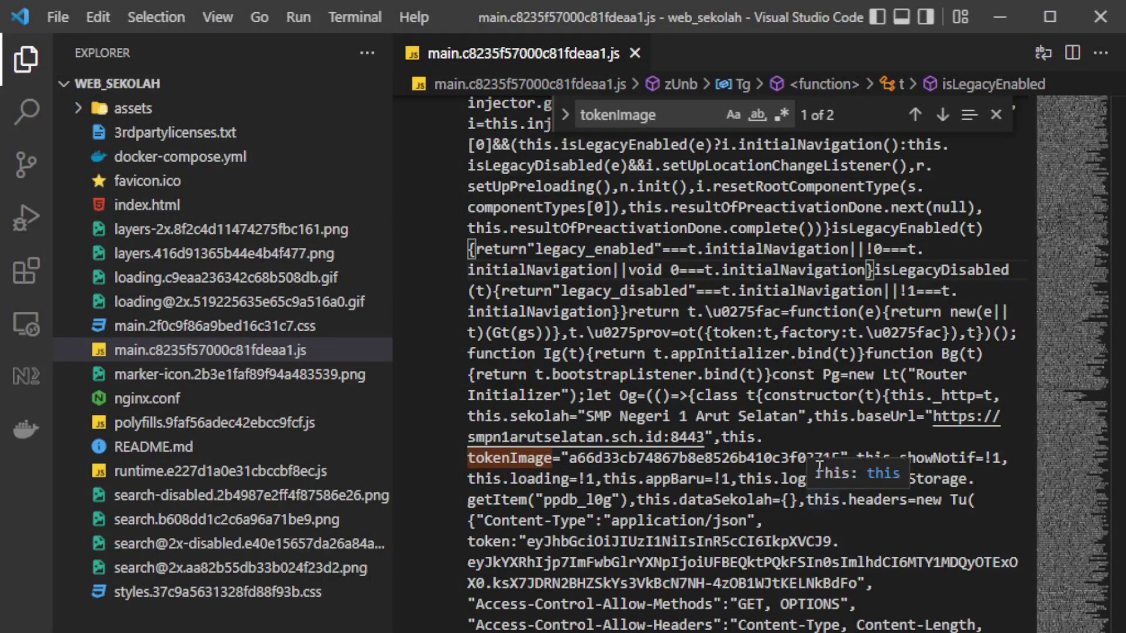
Step: Select the 'tokenImage' term in the Find box of main.c8235f57000c81fdeaa1.js so 'baseUrl' can replace it
{"action": "double_click", "coordinate": [667, 115]}
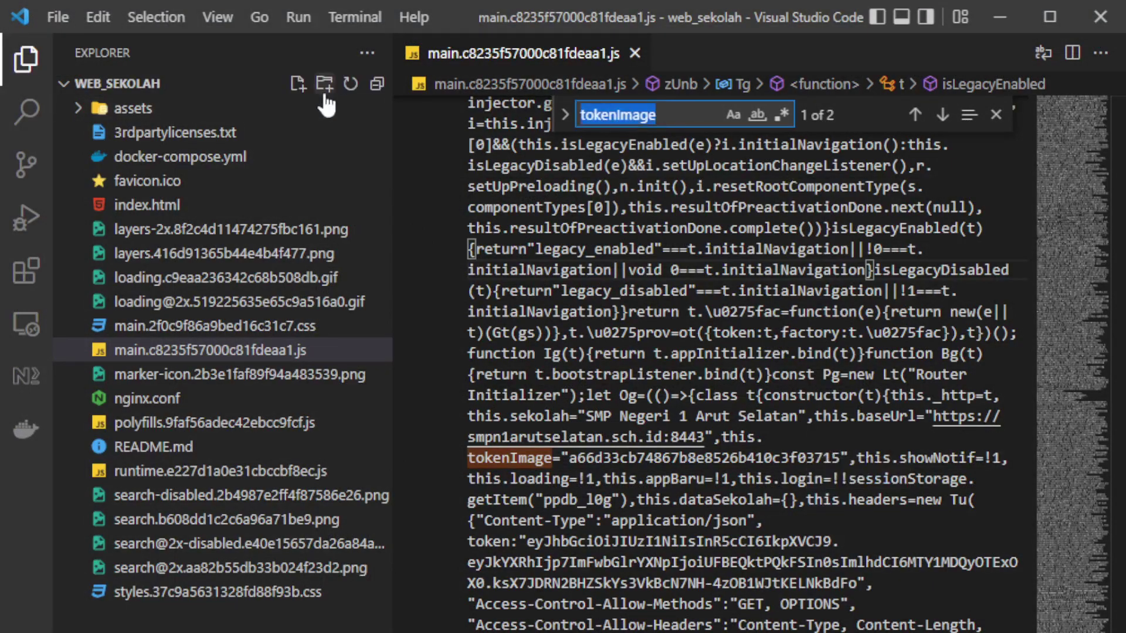
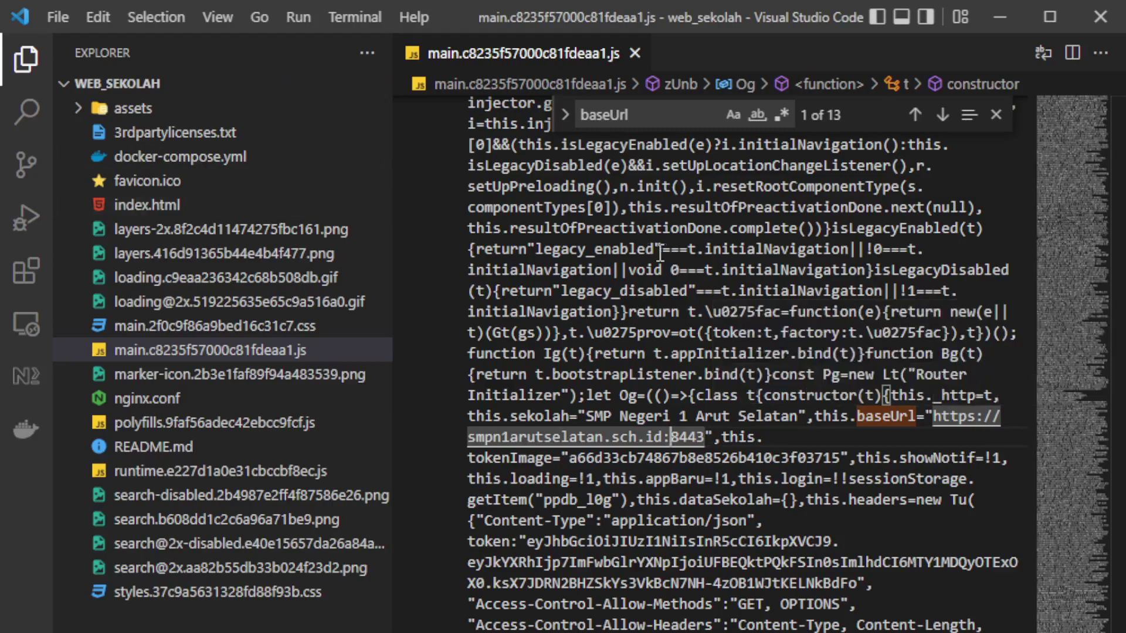
Step: Open docker-compose.yml and point out its 8443:8443 and 8080:8080 port mappings
{"action": "key", "text": "ctrl+shift+e"}
{"action": "left_click", "coordinate": [233, 159]}
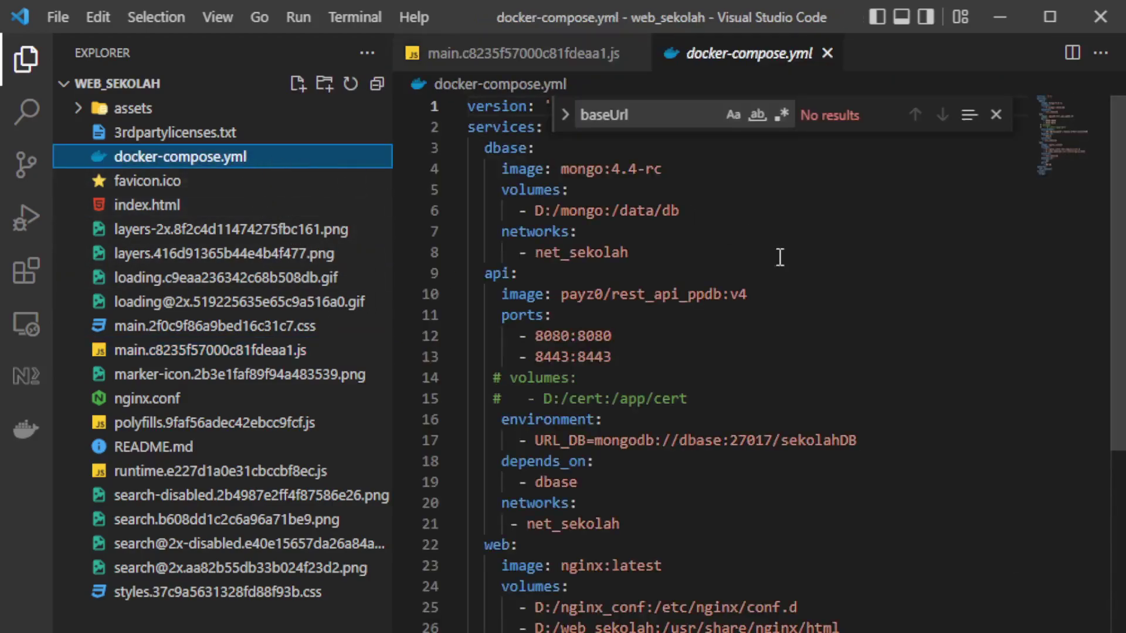
{"action": "left_click", "coordinate": [621, 353]}
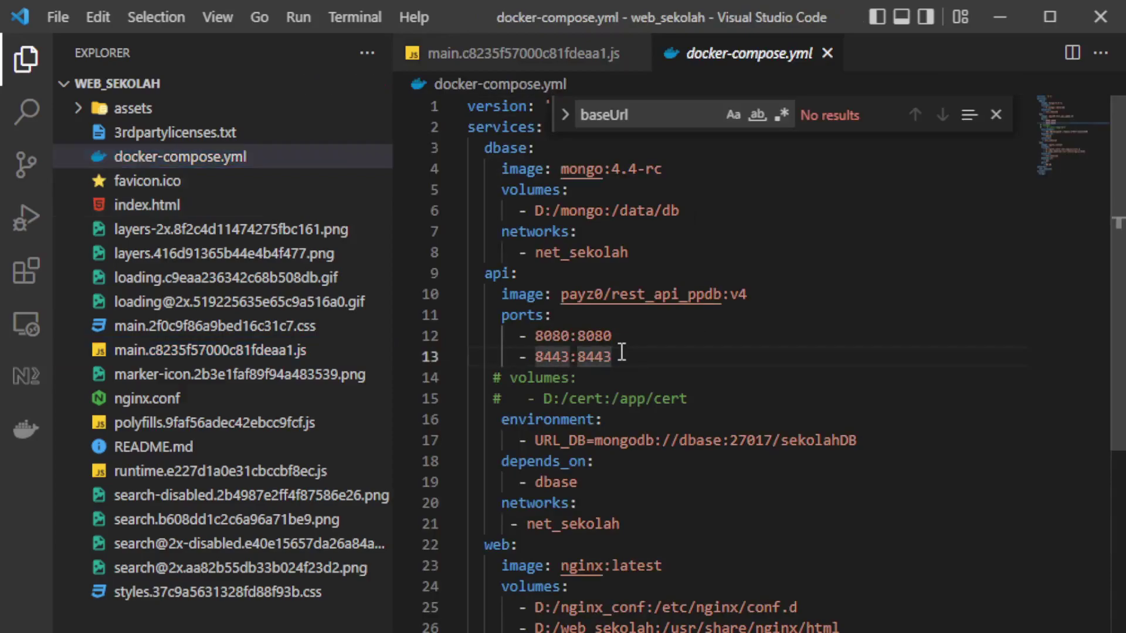
{"action": "left_click", "coordinate": [617, 336]}
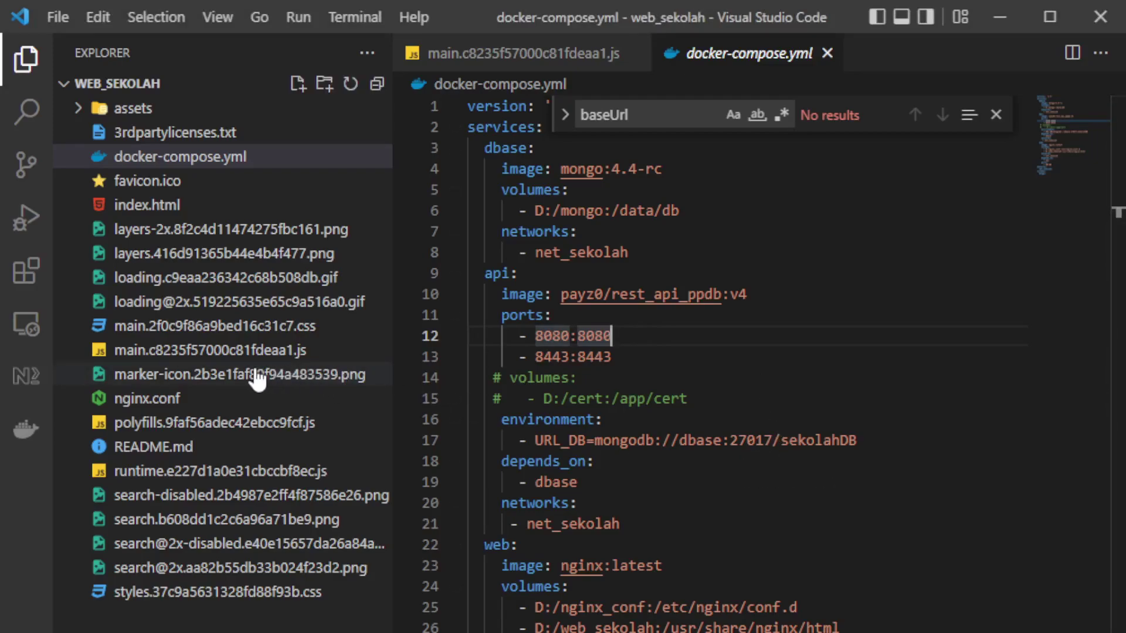
Step: Return to main.c8235f57000c81fdeaa1.js, then go back to the PPDB home page and the Belajar deploy slides
{"action": "left_click", "coordinate": [249, 350]}
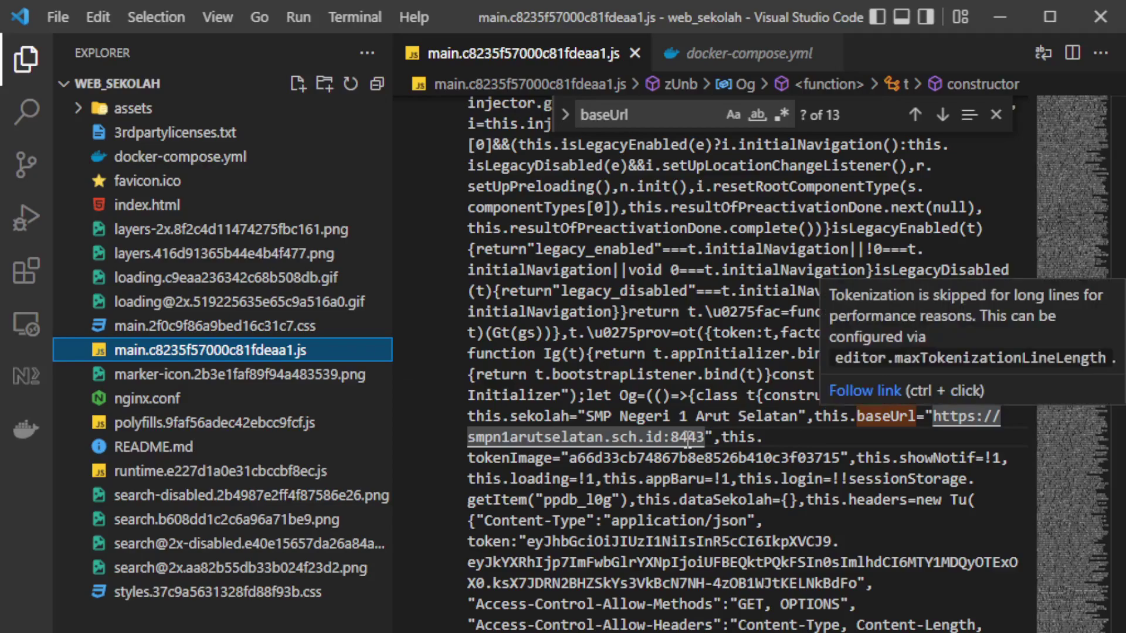
{"action": "left_click", "coordinate": [755, 431]}
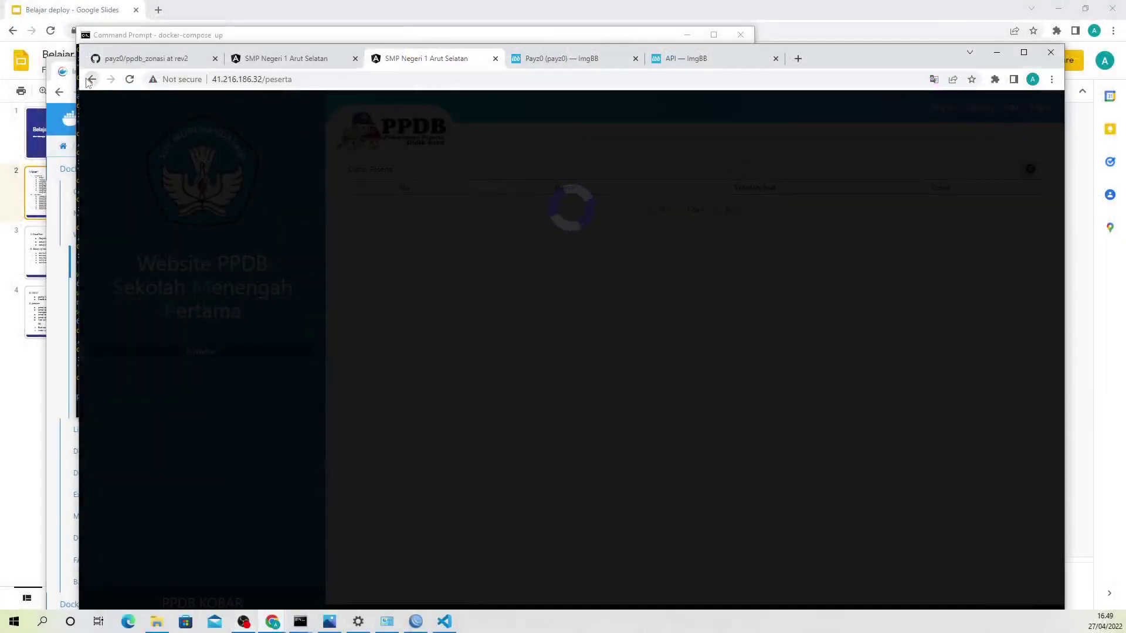
{"action": "left_click", "coordinate": [90, 80]}
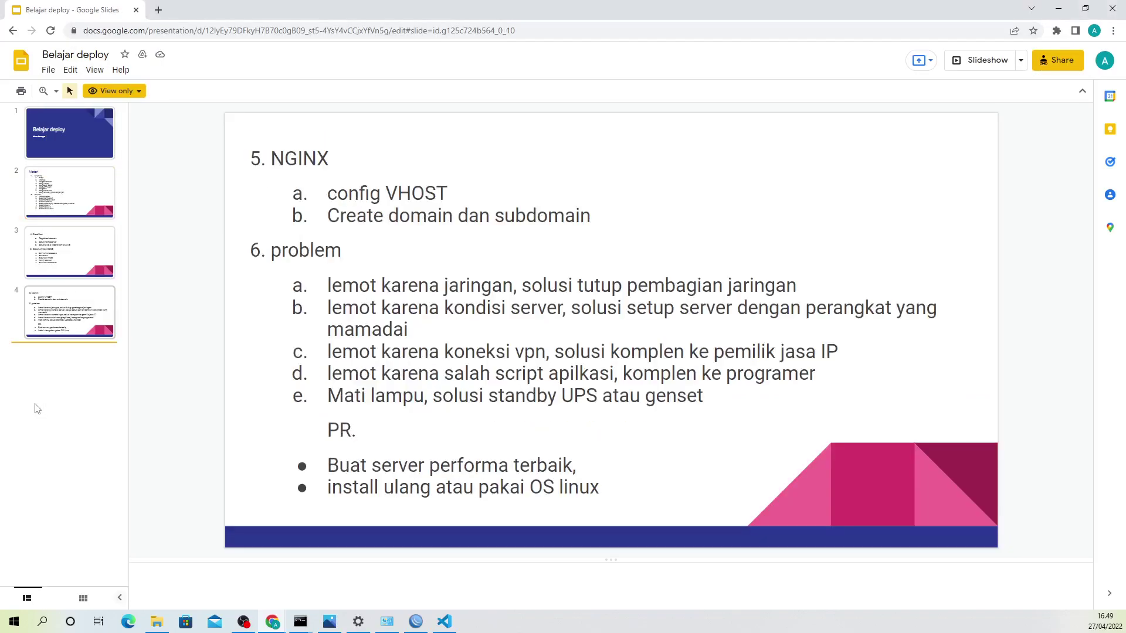
{"action": "left_click", "coordinate": [39, 408]}
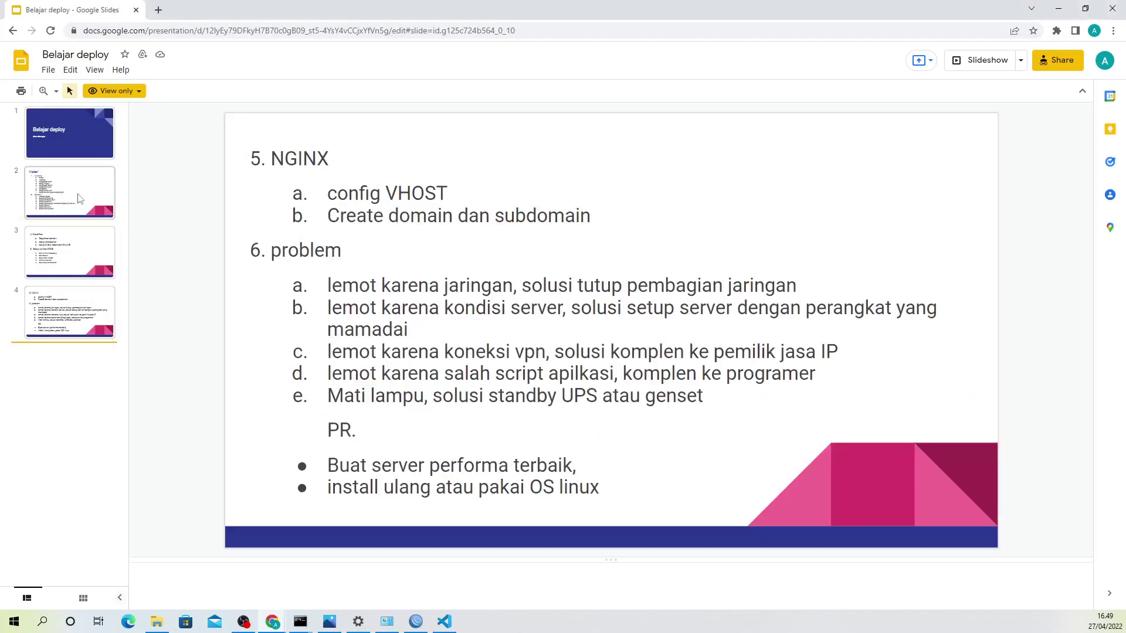
Step: On the Materi slide, highlight the docker-compose up/down, docker swarm init and docker stack deploy lines
{"action": "left_click", "coordinate": [79, 199]}
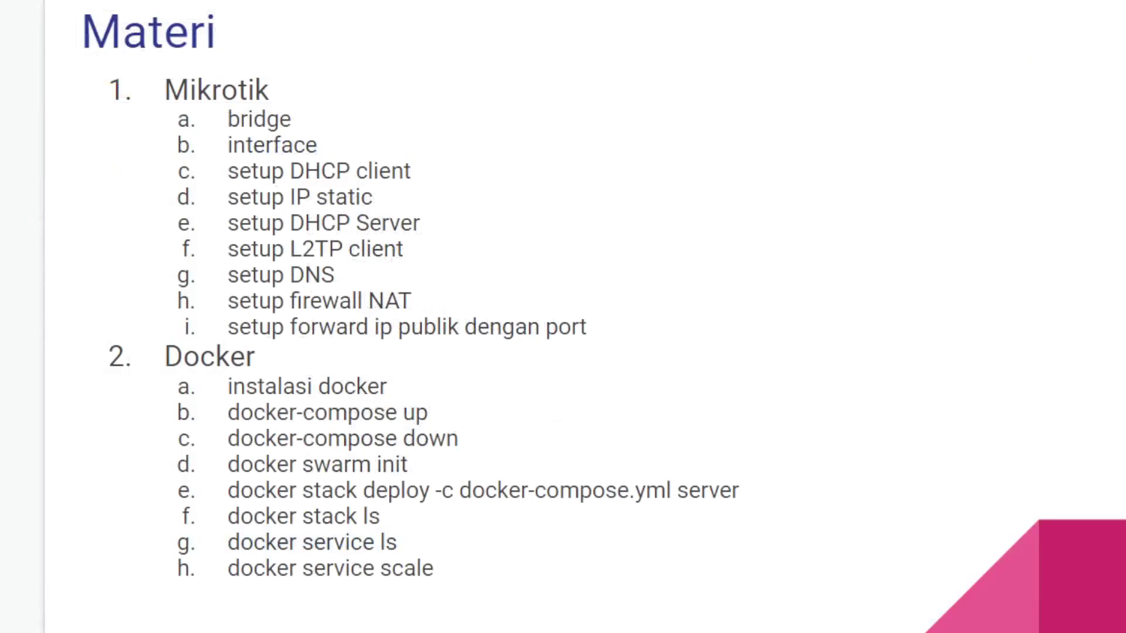
{"action": "left_click_drag", "start_coordinate": [239, 491], "coordinate": [753, 490]}
{"action": "left_click_drag", "start_coordinate": [226, 464], "coordinate": [420, 469]}
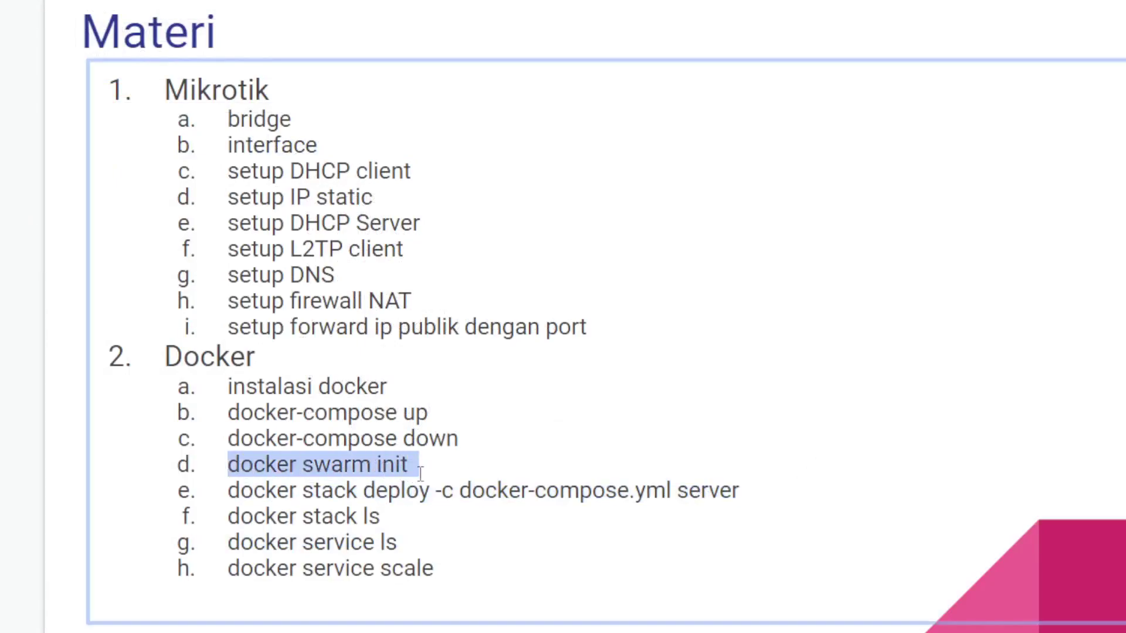
{"action": "left_click_drag", "start_coordinate": [223, 437], "coordinate": [443, 432]}
{"action": "left_click_drag", "start_coordinate": [238, 414], "coordinate": [463, 446]}
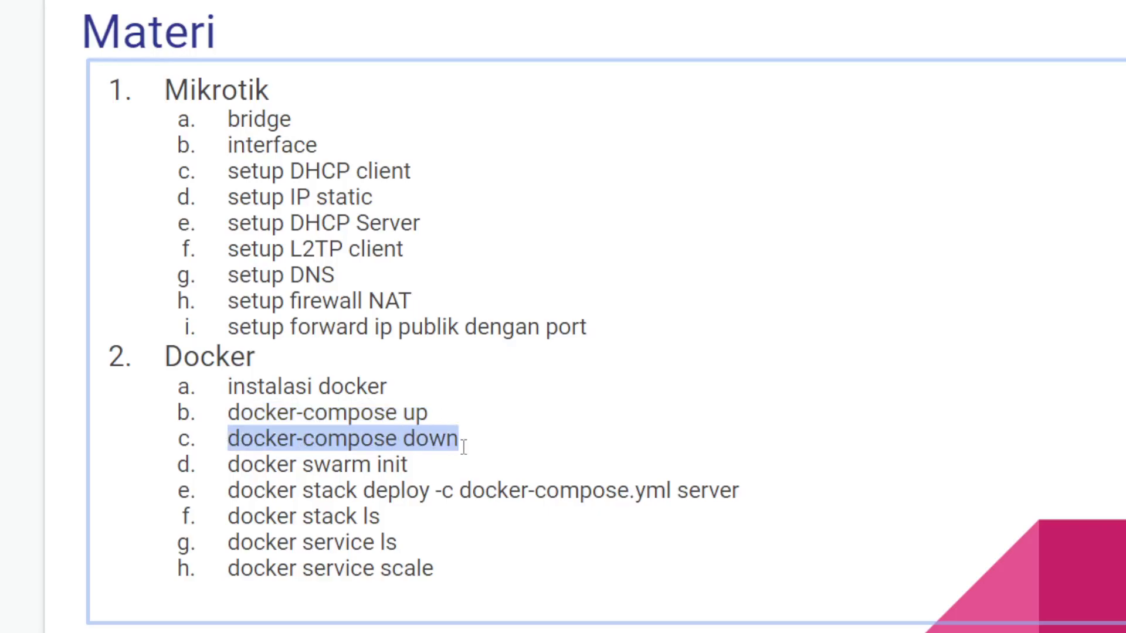
{"action": "left_click_drag", "start_coordinate": [224, 466], "coordinate": [412, 464]}
{"action": "left_click_drag", "start_coordinate": [237, 496], "coordinate": [686, 500]}
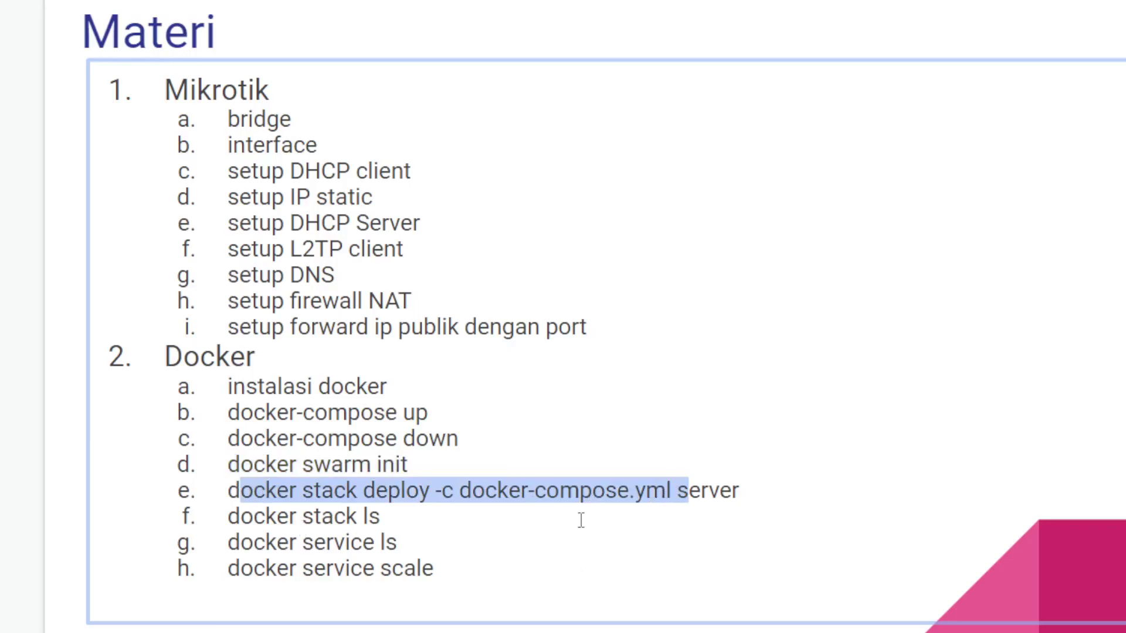
{"action": "left_click_drag", "start_coordinate": [412, 466], "coordinate": [217, 465]}
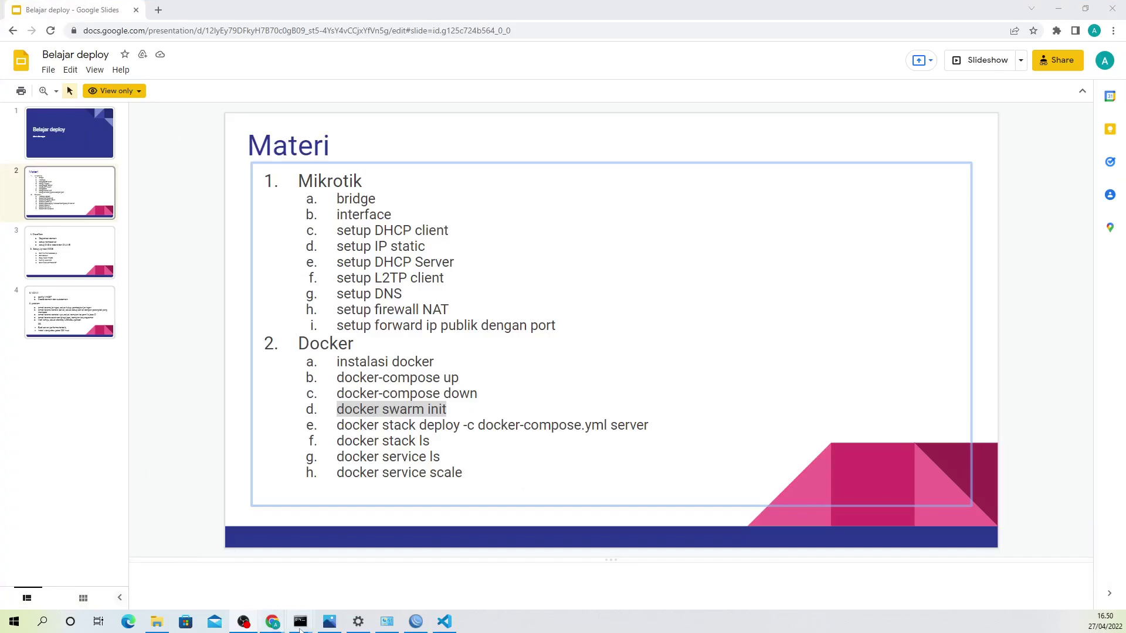
Step: In the second Command Prompt, rerun docker-compose down to remove the web, api and dbase containers
{"action": "mouse_move", "coordinate": [309, 628]}
{"action": "left_click", "coordinate": [265, 579]}
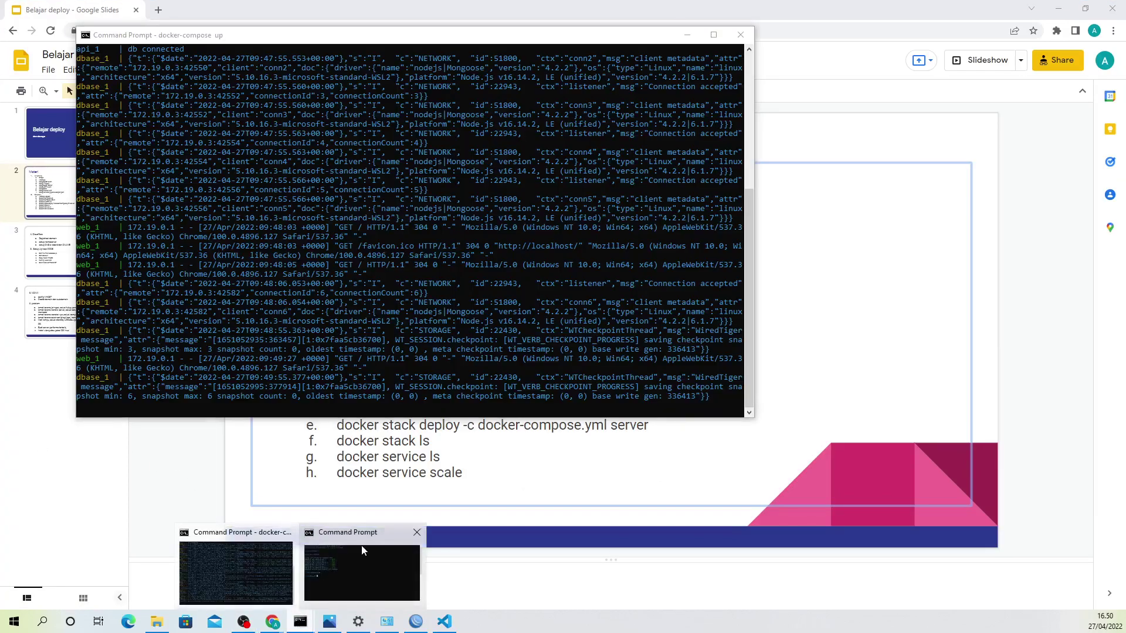
{"action": "left_click", "coordinate": [361, 545]}
{"action": "key", "text": "Up"}
{"action": "key", "text": "Up"}
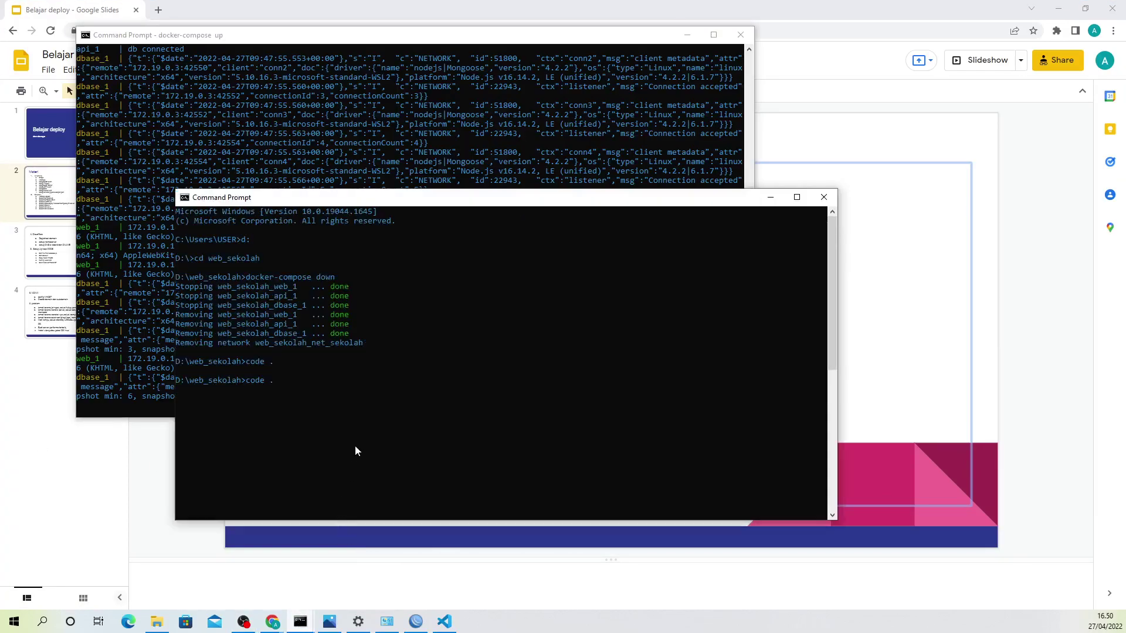
{"action": "key", "text": "Return"}
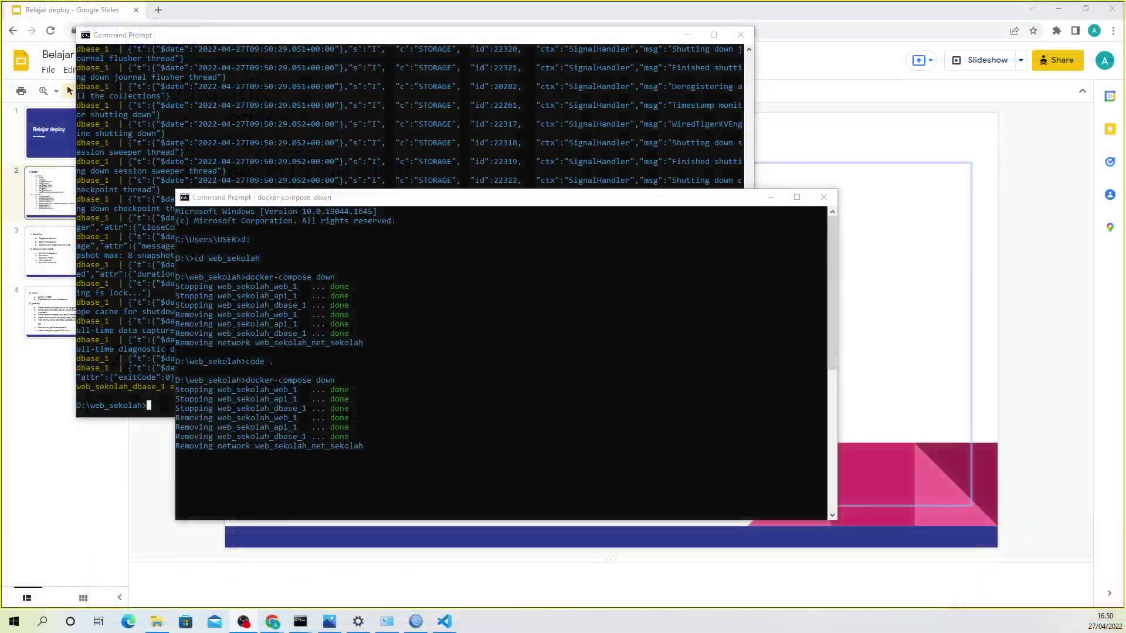
{"action": "left_click", "coordinate": [168, 414]}
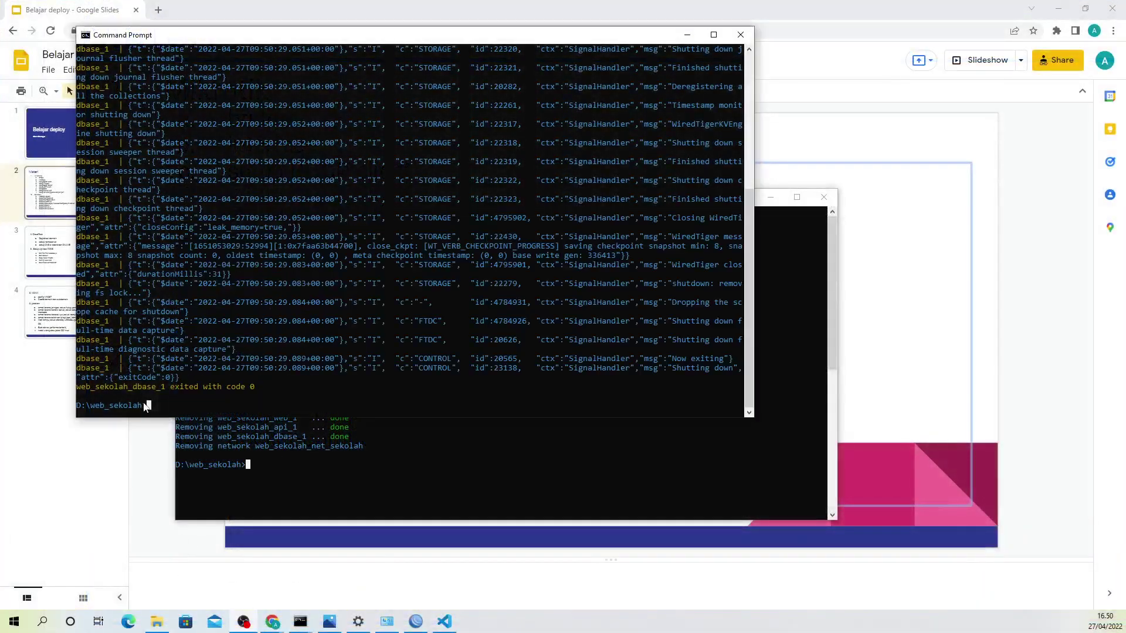
Step: Run docker ps to confirm no containers remain, then clear the screen with cls
{"action": "type", "text": "doc"}
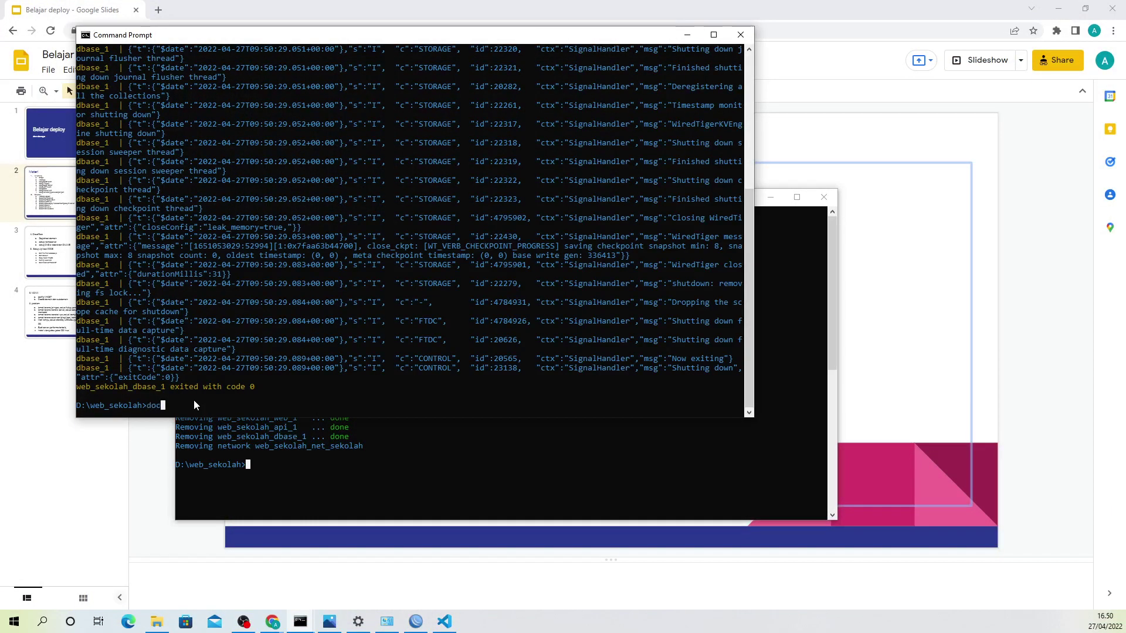
{"action": "type", "text": "ker ps"}
{"action": "key", "text": "Return"}
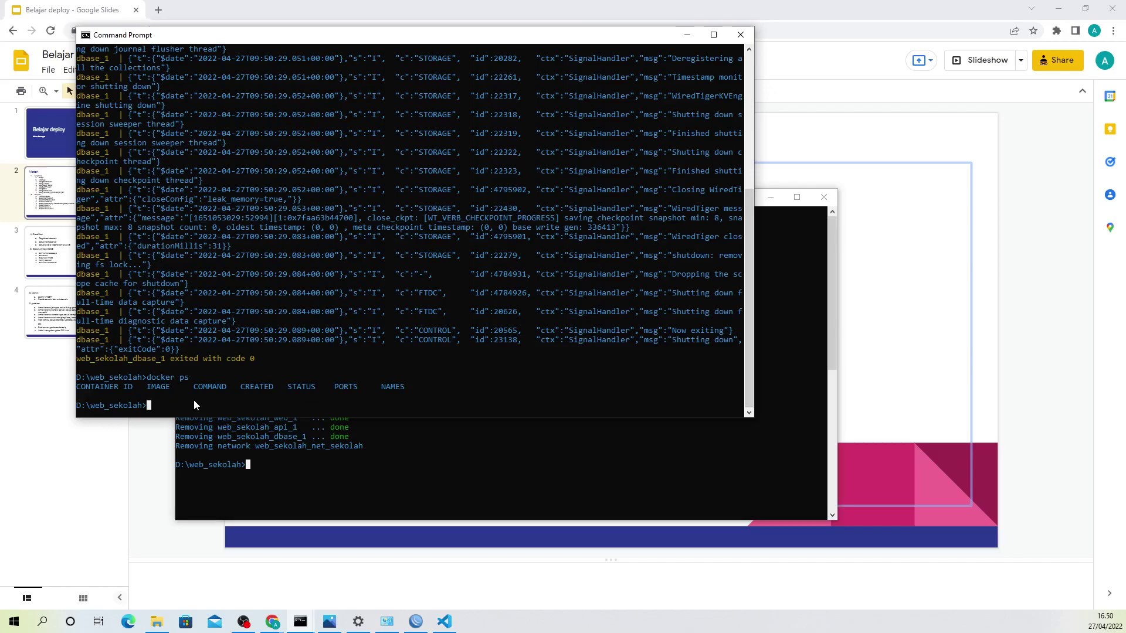
{"action": "type", "text": "cls"}
{"action": "key", "text": "Return"}
Step: Recheck docker ps on a clean screen and run docker swarm init
{"action": "type", "text": "docker ps"}
{"action": "key", "text": "Return"}
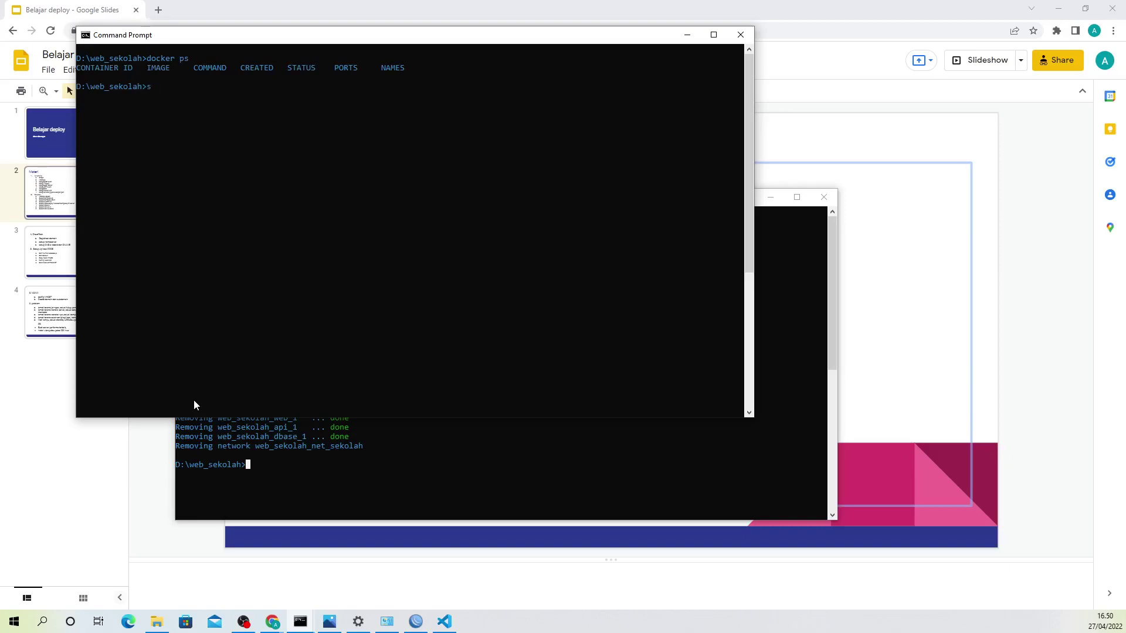
{"action": "key", "text": "BackSpace"}
{"action": "type", "text": "docker swarm init"}
{"action": "key", "text": "Return"}
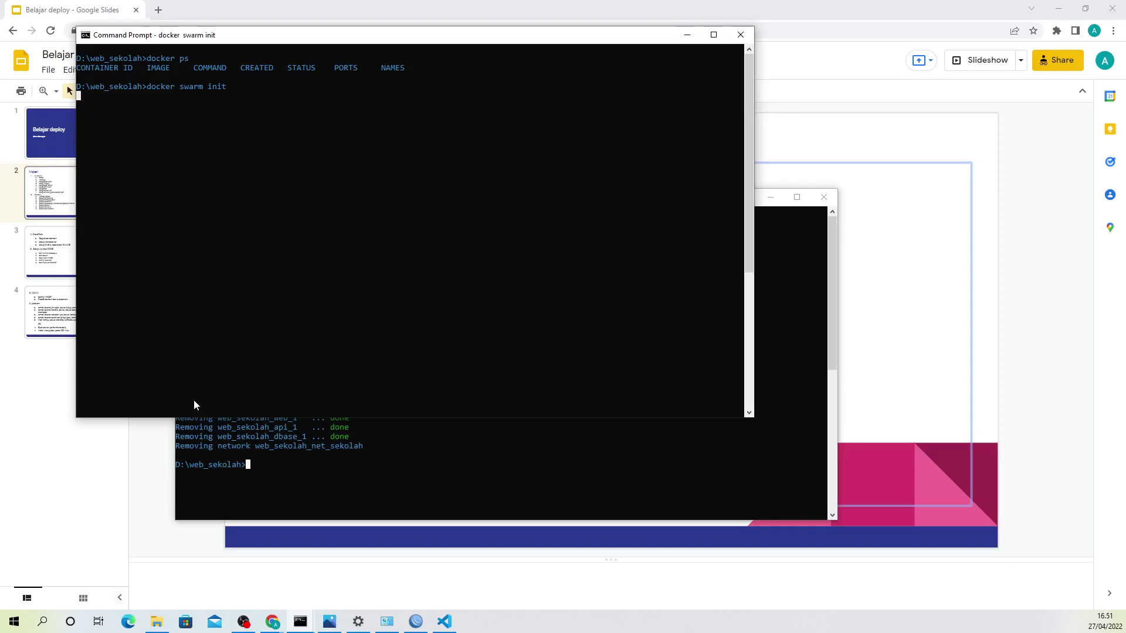
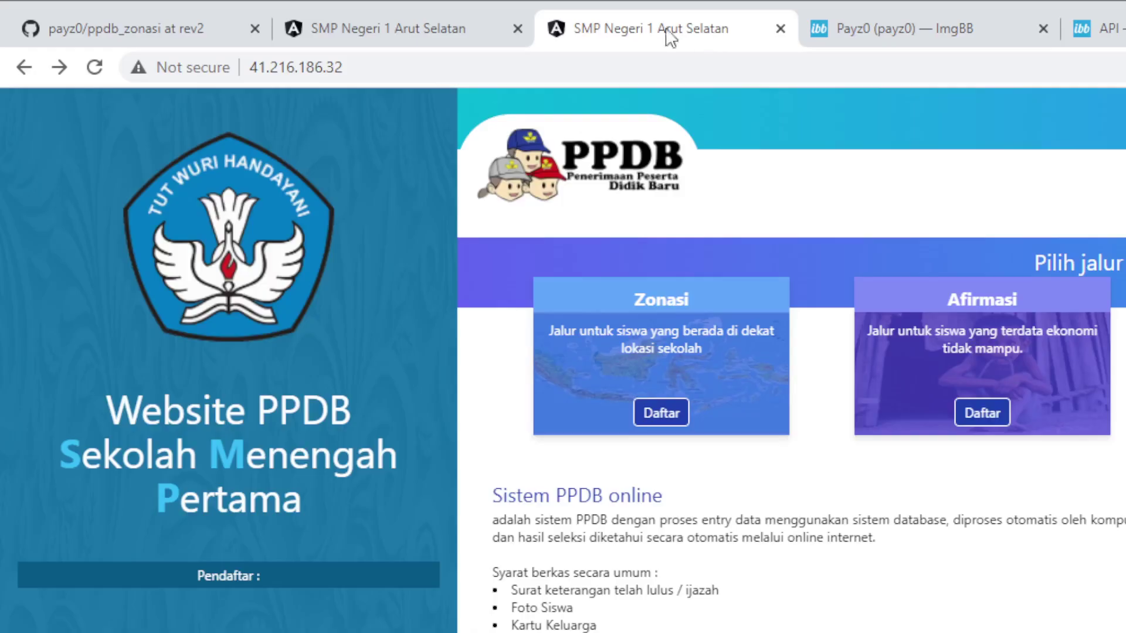
Step: Copy the 'docker swarm init' command from step 8 of the GitHub README
{"action": "left_click", "coordinate": [488, 37]}
{"action": "left_click", "coordinate": [246, 28]}
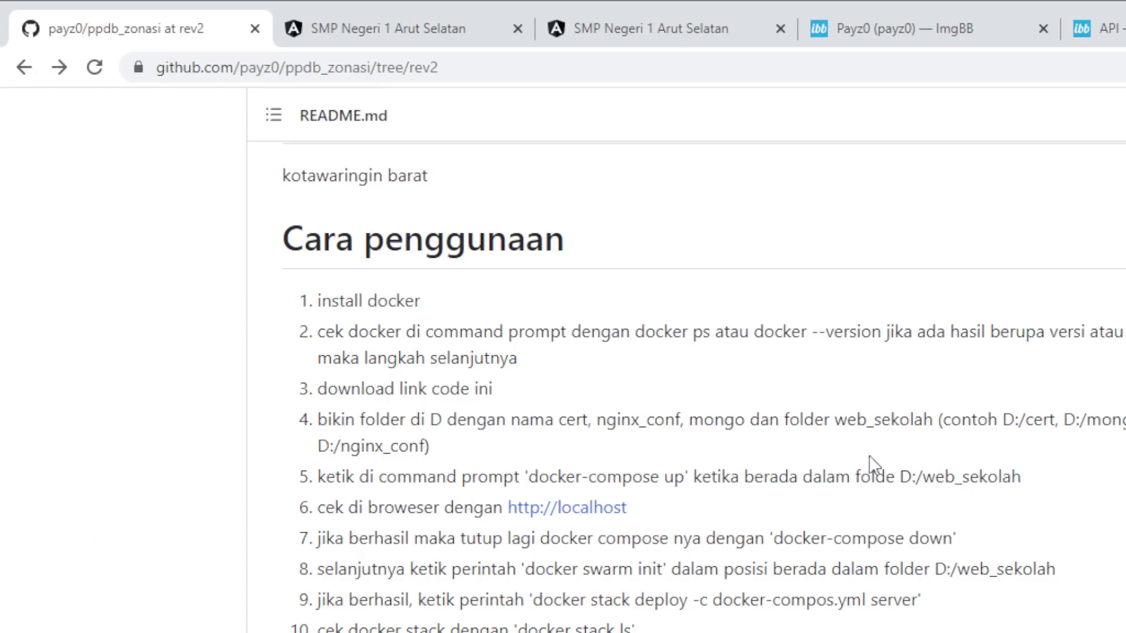
{"action": "left_click_drag", "start_coordinate": [526, 570], "coordinate": [670, 570]}
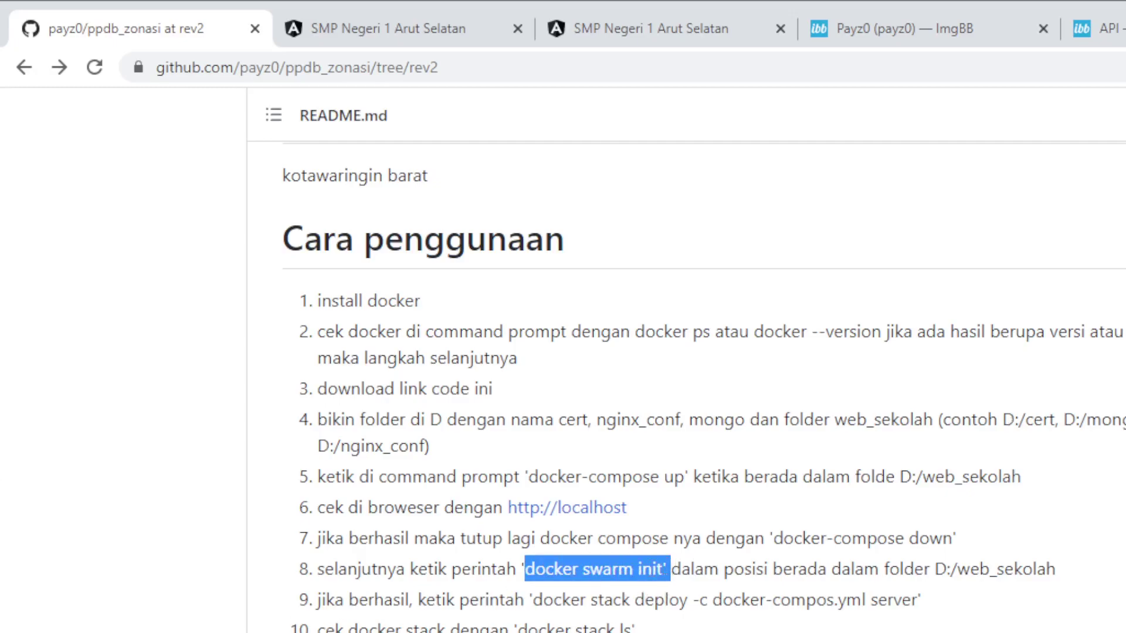
{"action": "key", "text": "alt+Tab"}
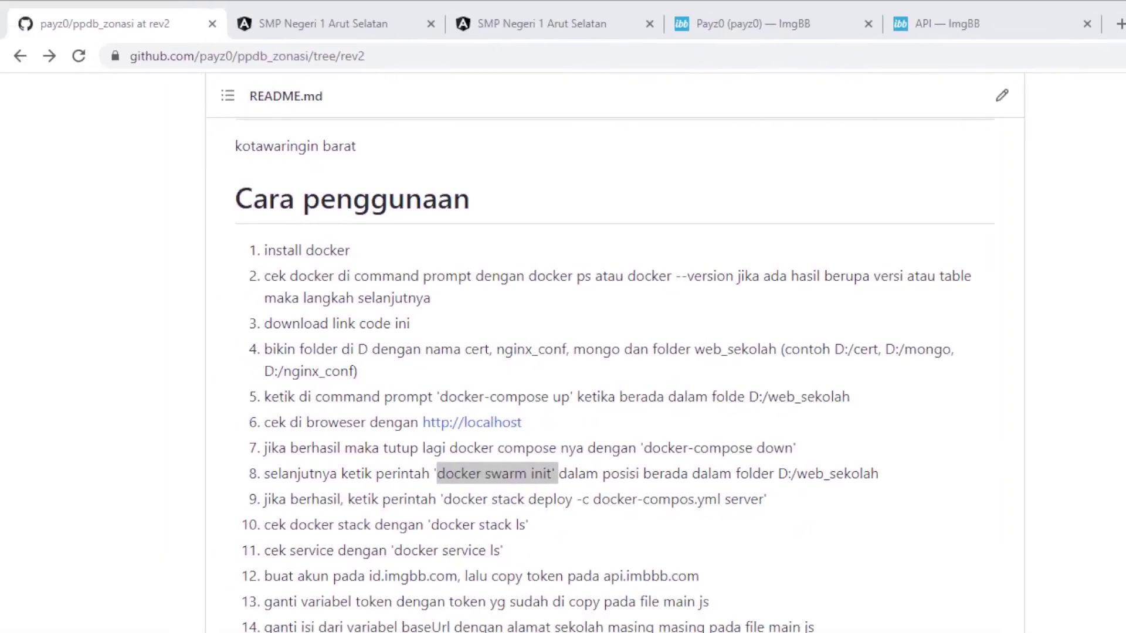
Step: Copy the 'docker stack deploy' line from step 9 of the README
{"action": "left_click", "coordinate": [473, 526]}
{"action": "left_click_drag", "start_coordinate": [444, 499], "coordinate": [769, 508]}
{"action": "key", "text": "ctrl+c"}
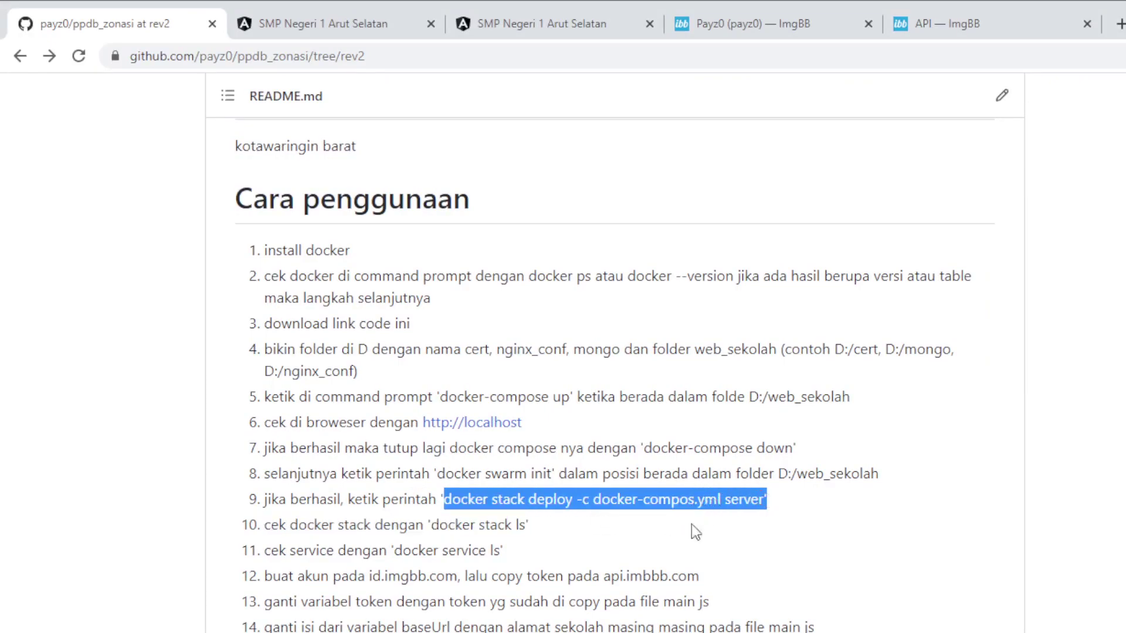
{"action": "key", "text": "alt+Tab"}
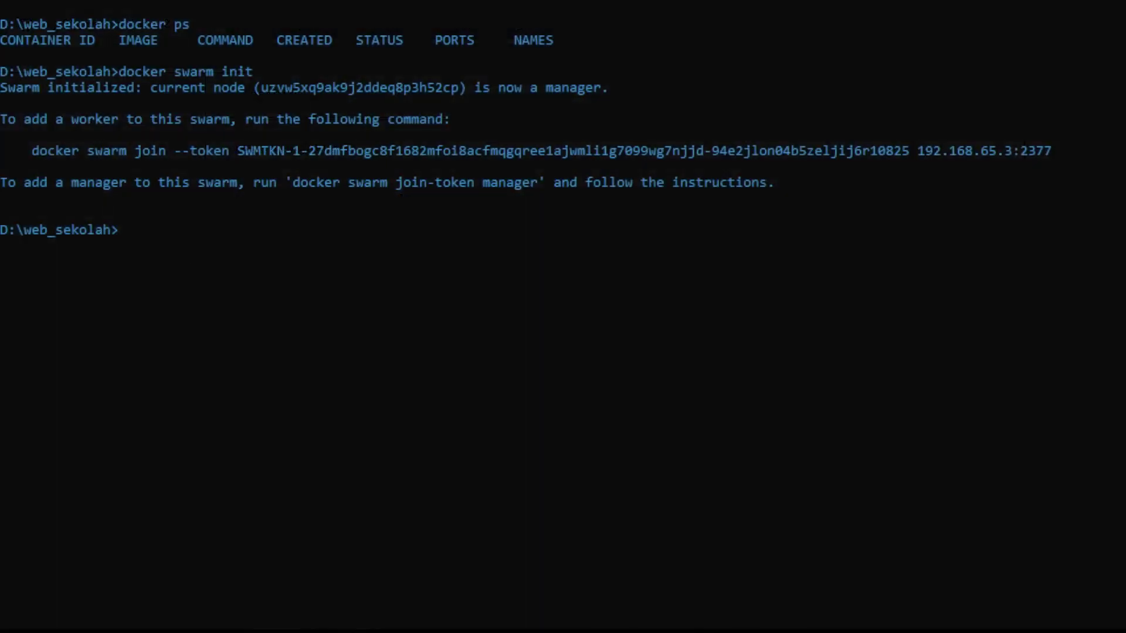
Step: Paste the copied command, fix it and run 'docker stack ls', which shows no stacks yet
{"action": "key", "text": "ctrl+v"}
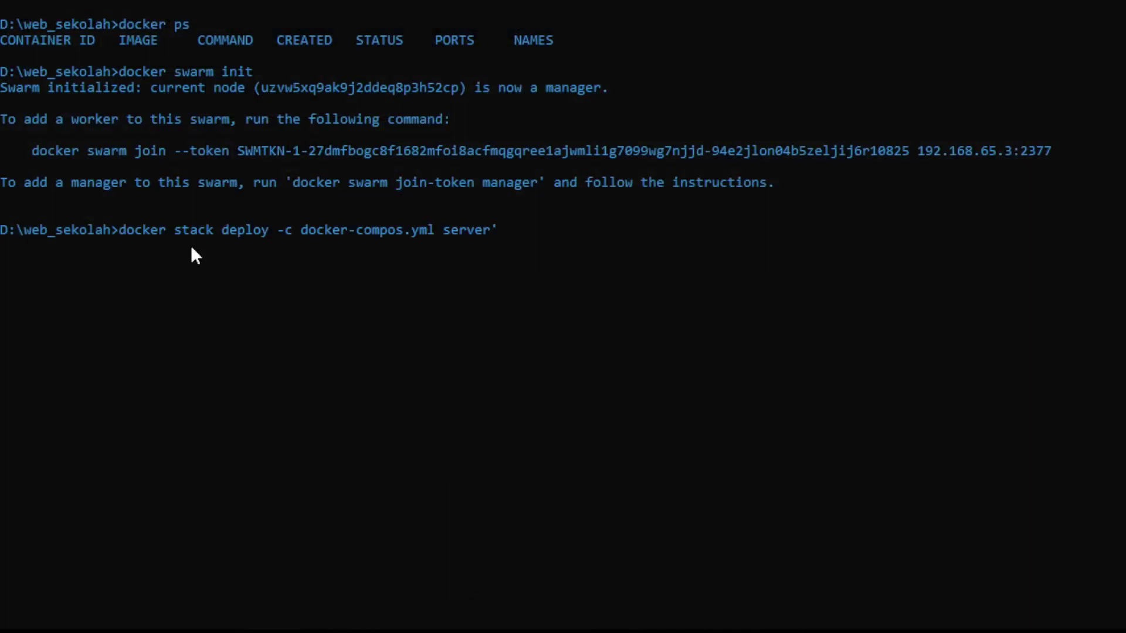
{"action": "key", "text": "BackSpace"}
{"action": "key", "text": "BackSpace"}
{"action": "key", "text": "BackSpace"}
{"action": "key", "text": "BackSpace"}
{"action": "key", "text": "BackSpace"}
{"action": "key", "text": "BackSpace"}
{"action": "key", "text": "BackSpace"}
{"action": "key", "text": "BackSpace"}
{"action": "key", "text": "BackSpace"}
{"action": "key", "text": "BackSpace"}
{"action": "key", "text": "BackSpace"}
{"action": "key", "text": "BackSpace"}
{"action": "key", "text": "BackSpace"}
{"action": "key", "text": "BackSpace"}
{"action": "key", "text": "BackSpace"}
{"action": "key", "text": "BackSpace"}
{"action": "key", "text": "BackSpace"}
{"action": "key", "text": "BackSpace"}
{"action": "key", "text": "BackSpace"}
{"action": "key", "text": "BackSpace"}
{"action": "key", "text": "BackSpace"}
{"action": "key", "text": "BackSpace"}
{"action": "key", "text": "BackSpace"}
{"action": "key", "text": "BackSpace"}
{"action": "key", "text": "BackSpace"}
{"action": "key", "text": "BackSpace"}
{"action": "key", "text": "BackSpace"}
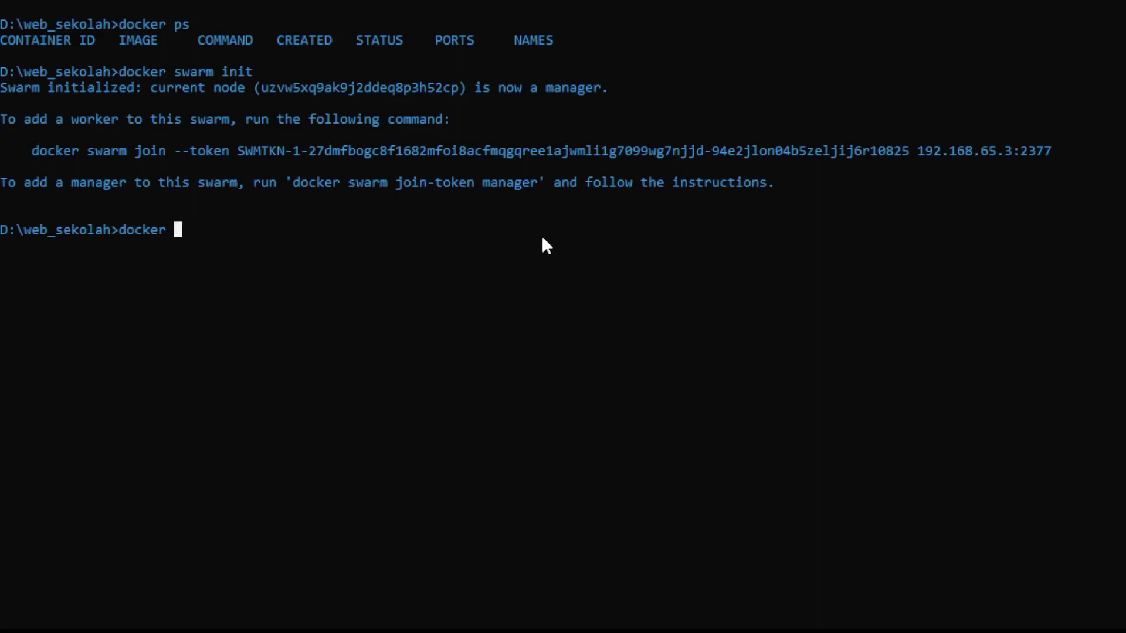
{"action": "type", "text": "stack ls"}
{"action": "key", "text": "Return"}
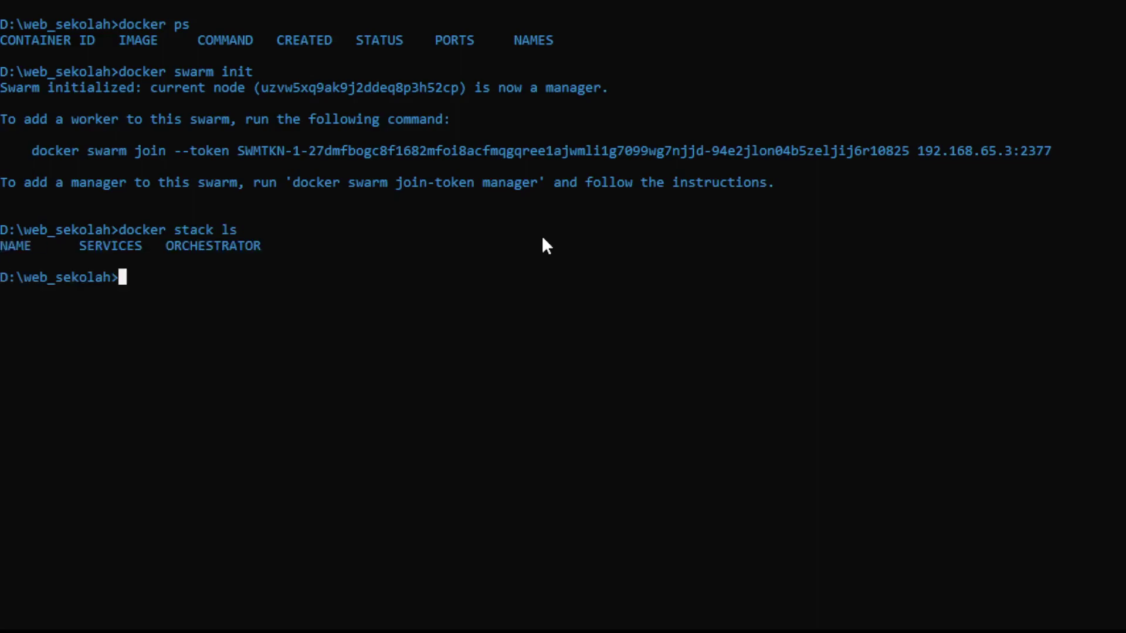
Step: Recall that command and edit it into 'docker stack deploy -c docker-compose.yml server'
{"action": "key", "text": "Up"}
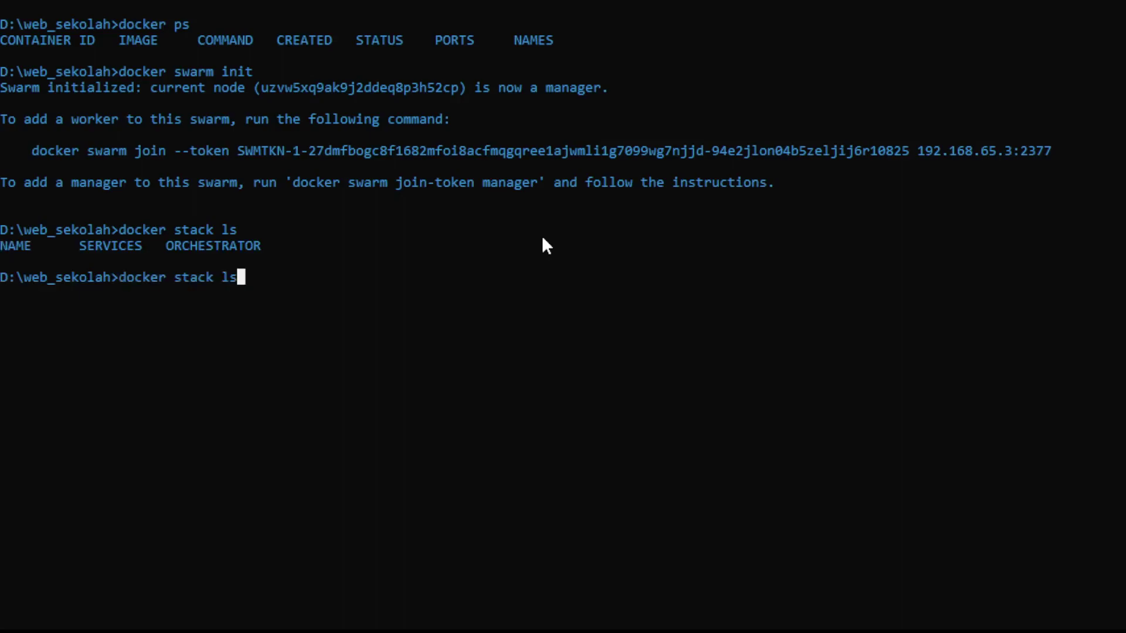
{"action": "key", "text": "BackSpace"}
{"action": "key", "text": "BackSpace"}
{"action": "type", "text": "deploy -c docker-"}
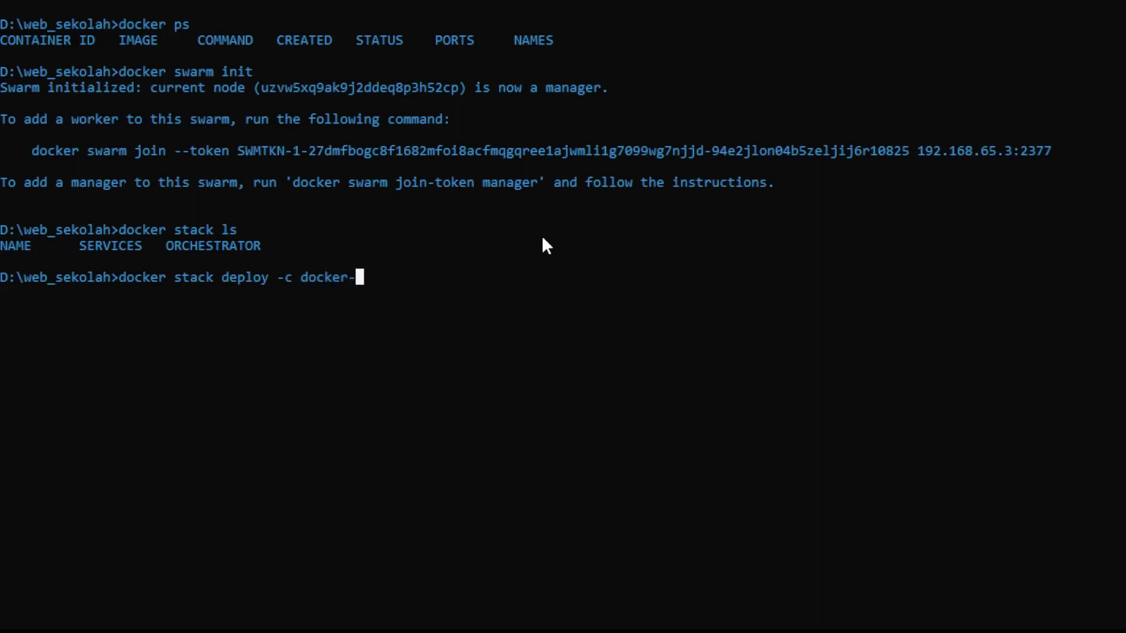
{"action": "type", "text": "compose"}
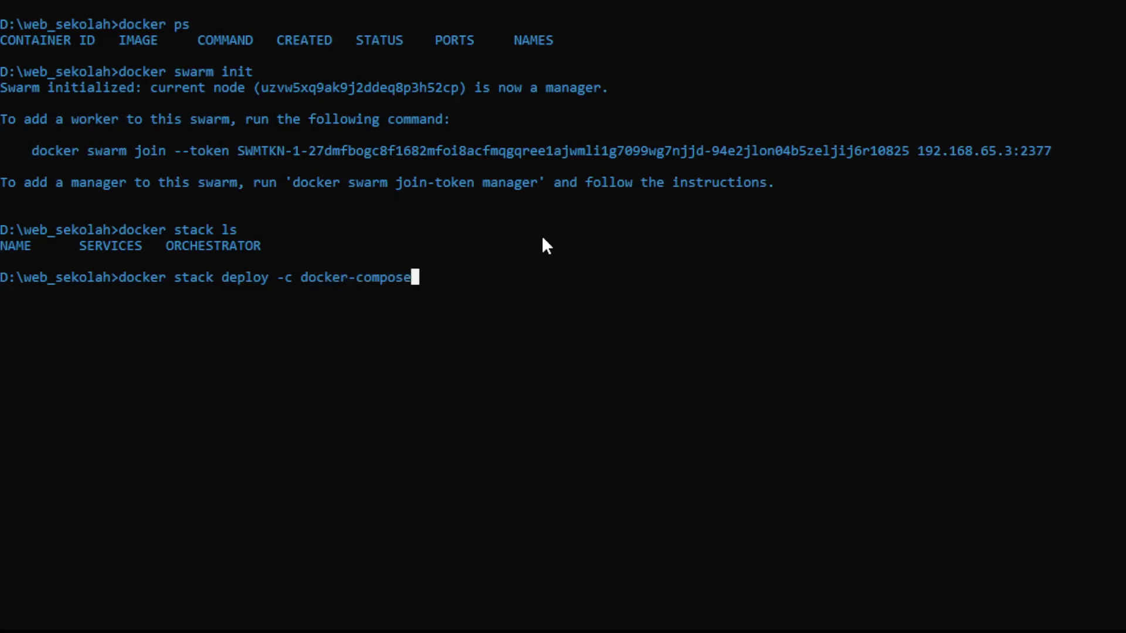
{"action": "type", "text": ".yml server"}
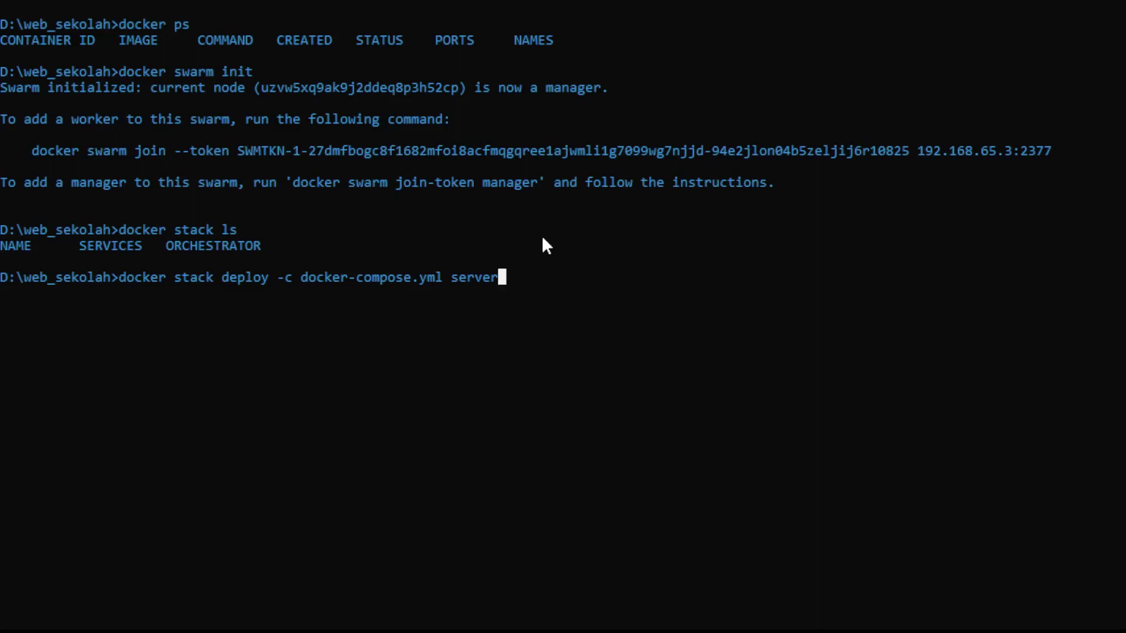
Step: Correct the stack name to 'server' and run 'docker stack deploy -c docker-compose.yml server'
{"action": "key", "text": "BackSpace"}
{"action": "key", "text": "BackSpace"}
{"action": "key", "text": "BackSpace"}
{"action": "key", "text": "BackSpace"}
{"action": "key", "text": "BackSpace"}
{"action": "key", "text": "BackSpace"}
{"action": "type", "text": "ppdb"}
{"action": "key", "text": "BackSpace"}
{"action": "key", "text": "BackSpace"}
{"action": "key", "text": "BackSpace"}
{"action": "key", "text": "BackSpace"}
{"action": "type", "text": "server"}
{"action": "key", "text": "Return"}
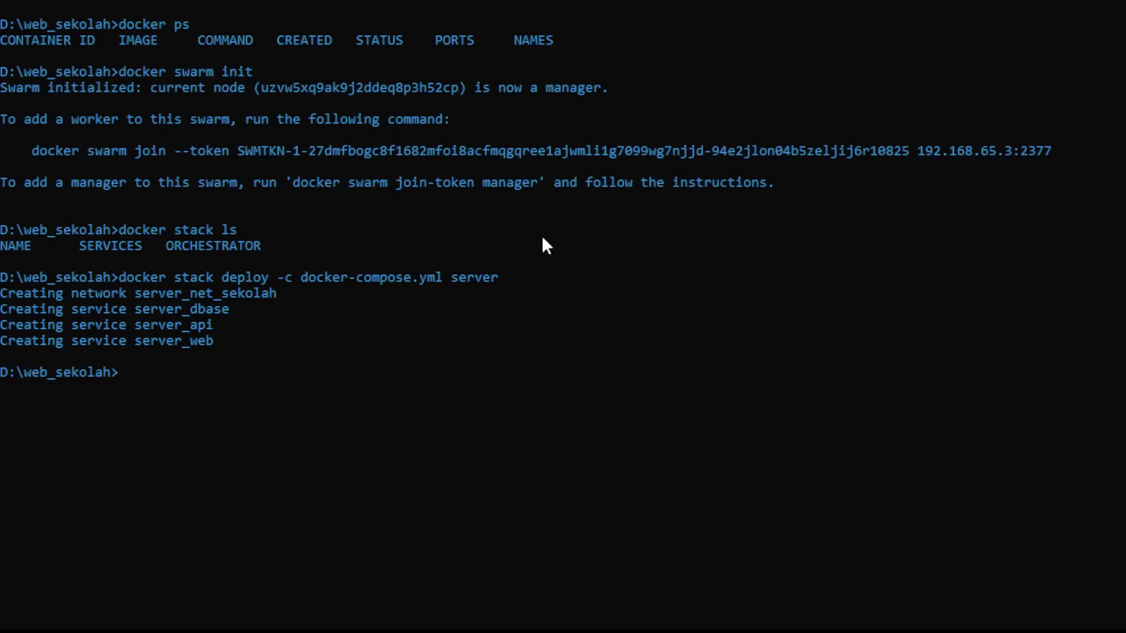
Step: Run 'docker stack ls' and 'docker service ls' to see server's 3 services at 1/1 replicas
{"action": "type", "text": "docker stac"}
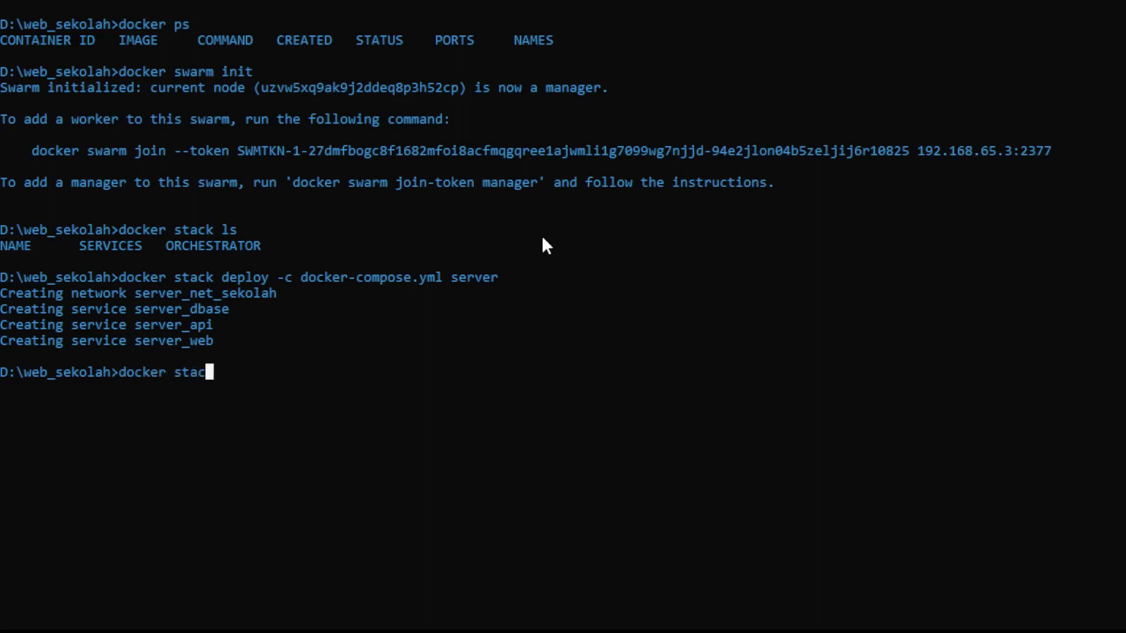
{"action": "type", "text": "k ls"}
{"action": "key", "text": "Return"}
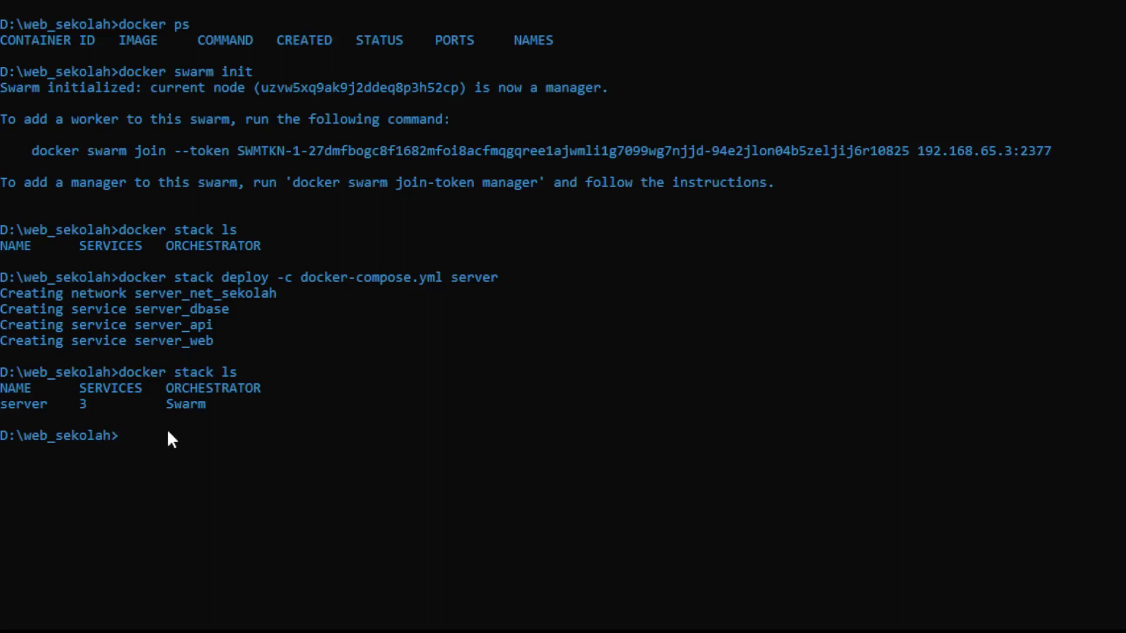
{"action": "type", "text": "docker service ls"}
{"action": "key", "text": "Return"}
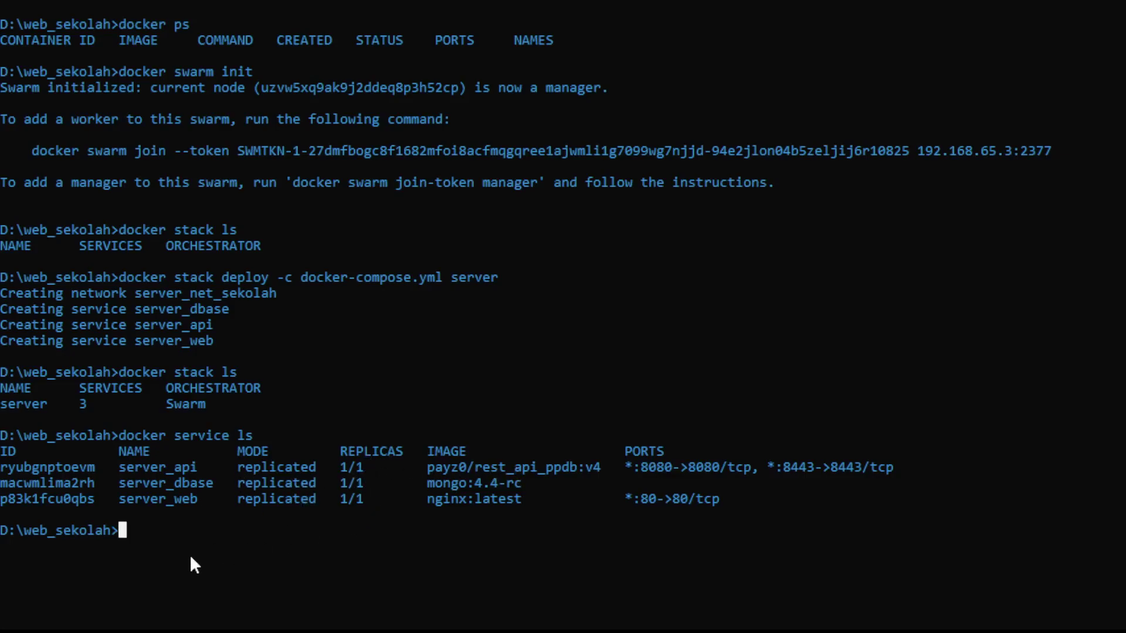
Step: Run 'docker service scale server_web=4' and let it converge
{"action": "type", "text": "docker service scale"}
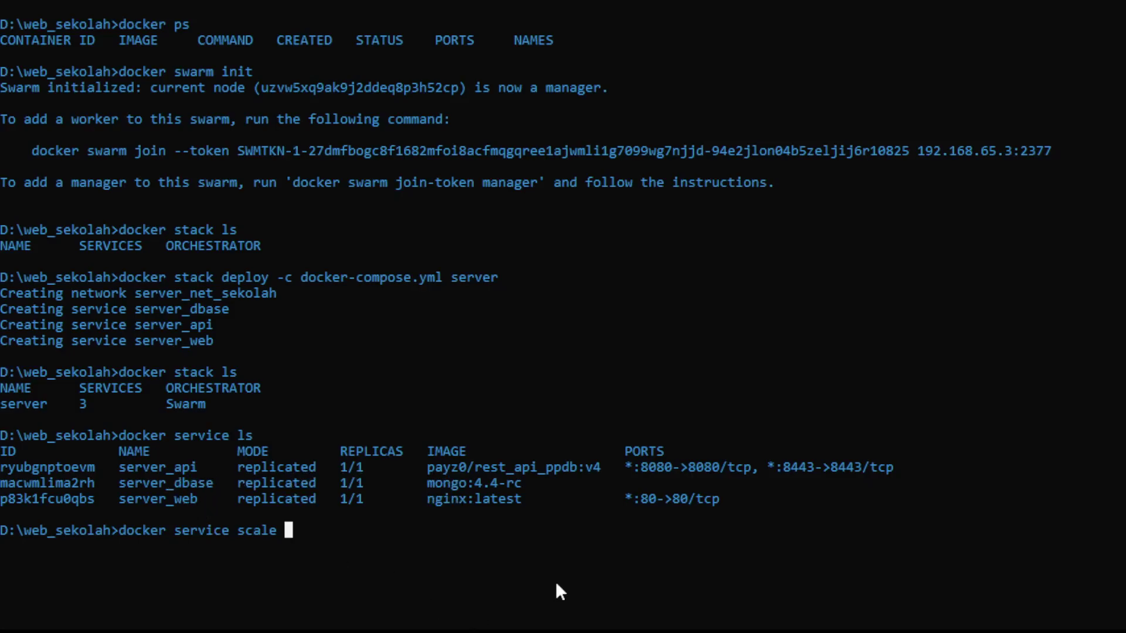
{"action": "type", "text": "server_web=4"}
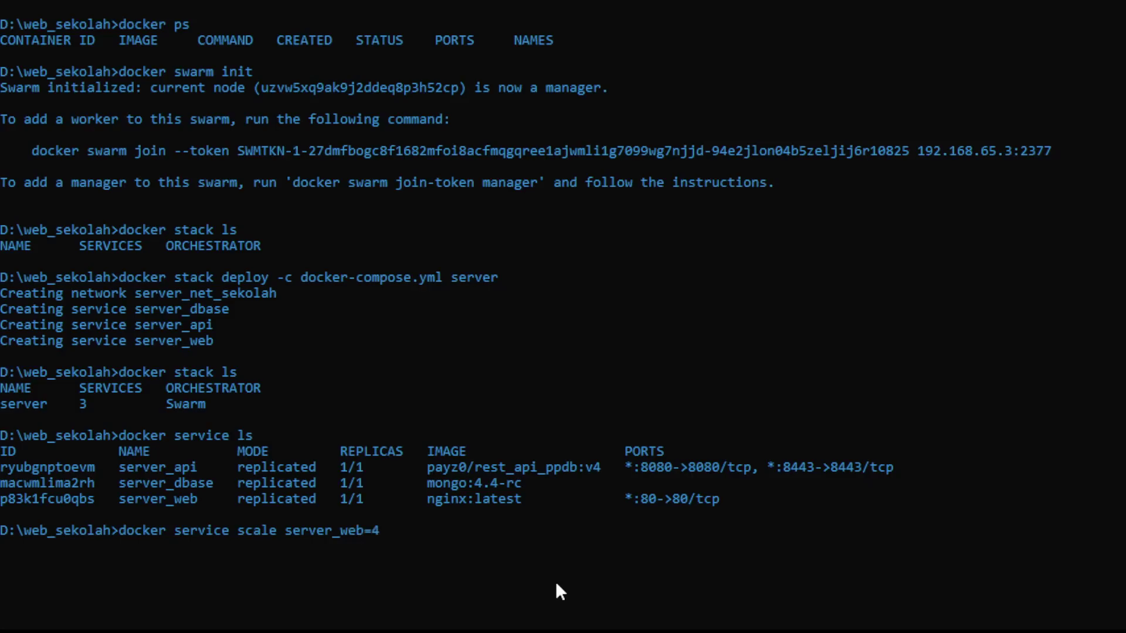
{"action": "key", "text": "Return"}
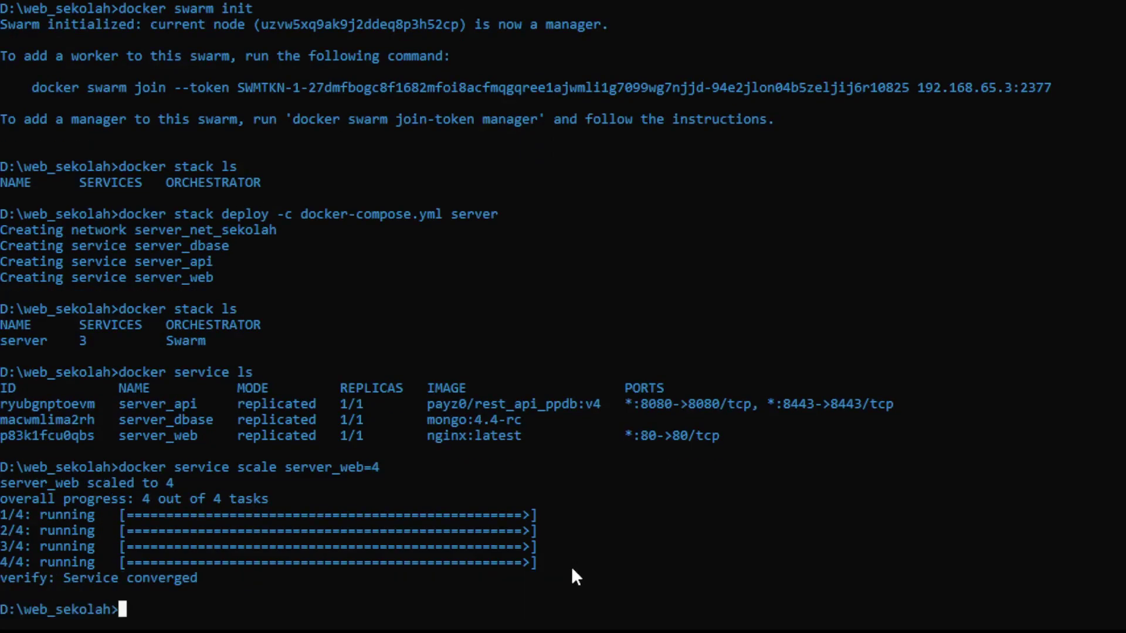
Step: Run 'docker service ls' to confirm server_web now shows 4/4 replicas
{"action": "type", "text": "docker servuc"}
{"action": "key", "text": "BackSpace"}
{"action": "key", "text": "BackSpace"}
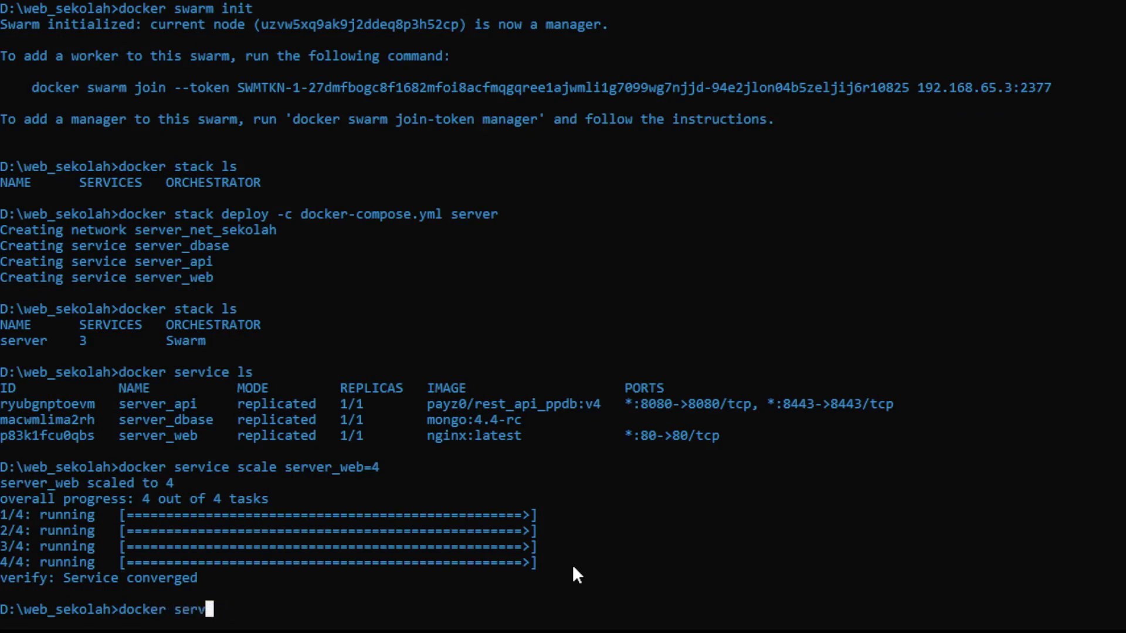
{"action": "type", "text": "ice ls"}
{"action": "key", "text": "Return"}
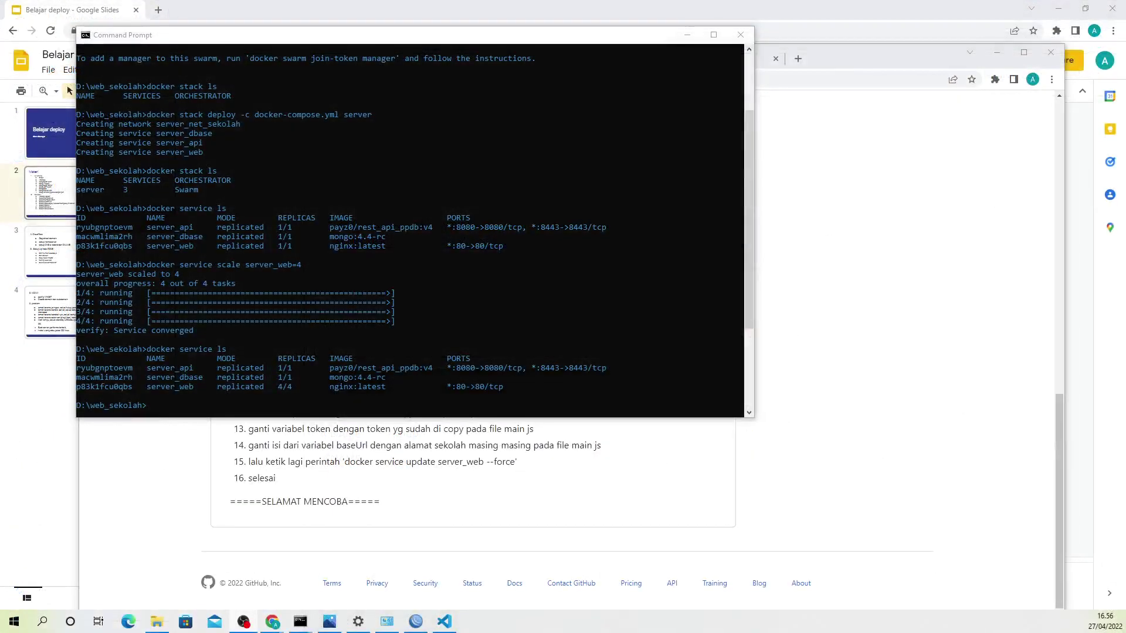
Step: Close and reopen Command Prompt, then run 'docker ps' to list the six running containers
{"action": "left_click", "coordinate": [740, 35]}
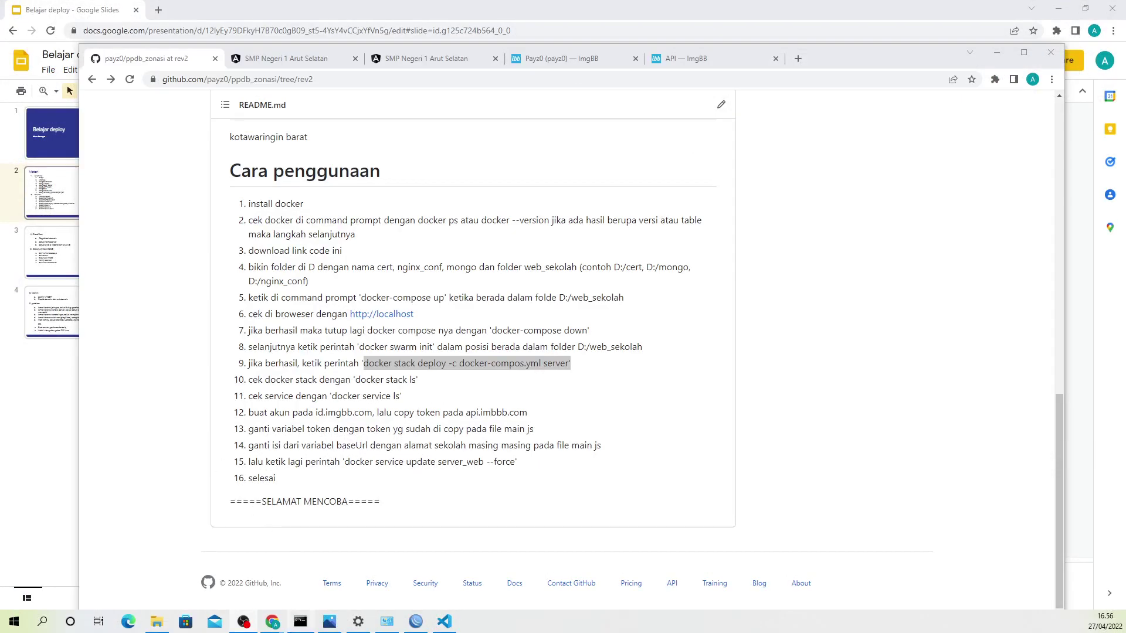
{"action": "left_click", "coordinate": [299, 623]}
{"action": "type", "text": "docker ps"}
{"action": "key", "text": "Return"}
Step: Run 'docker service ls' to list the services again
{"action": "type", "text": "dock"}
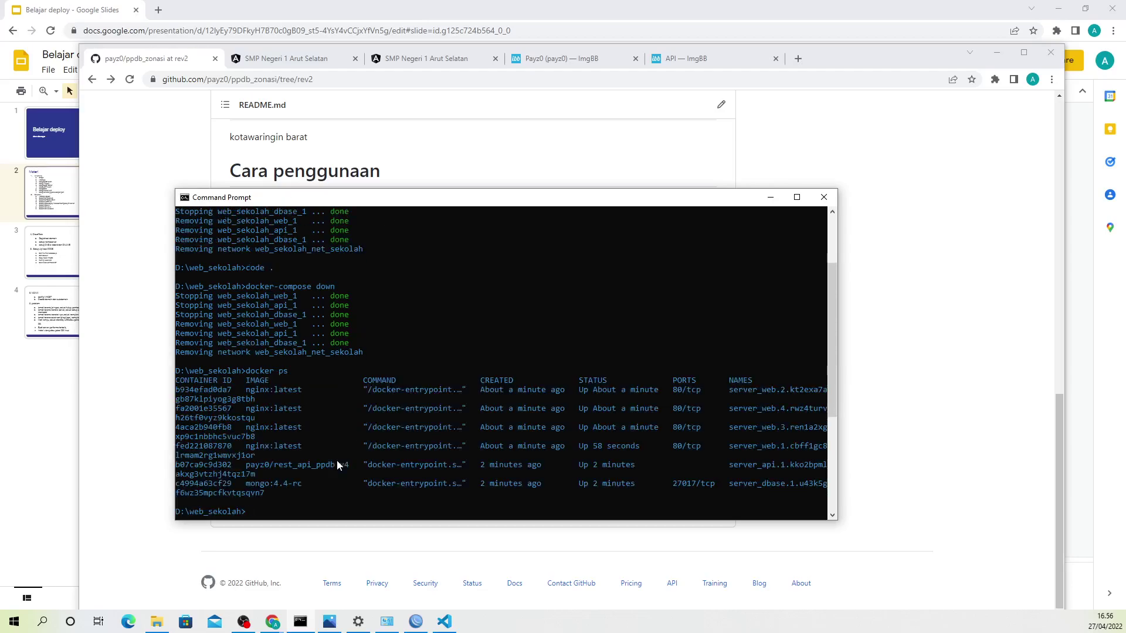
{"action": "type", "text": "er servci"}
{"action": "key", "text": "BackSpace"}
{"action": "key", "text": "BackSpace"}
{"action": "type", "text": "ice ls"}
{"action": "key", "text": "Return"}
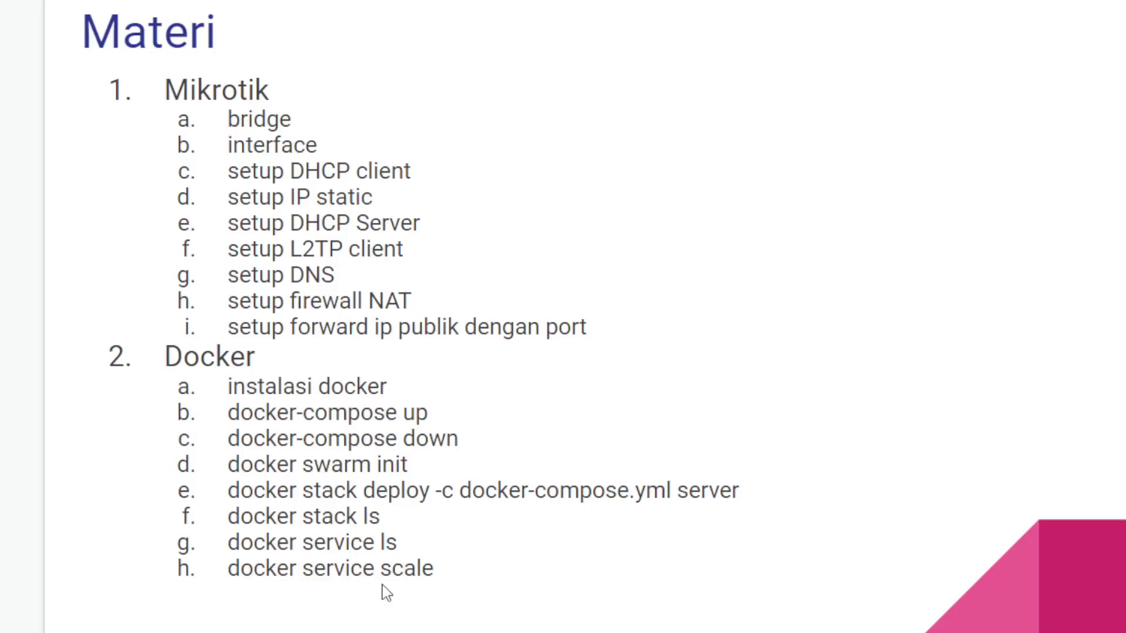
{"action": "left_click_drag", "start_coordinate": [350, 567], "coordinate": [461, 571]}
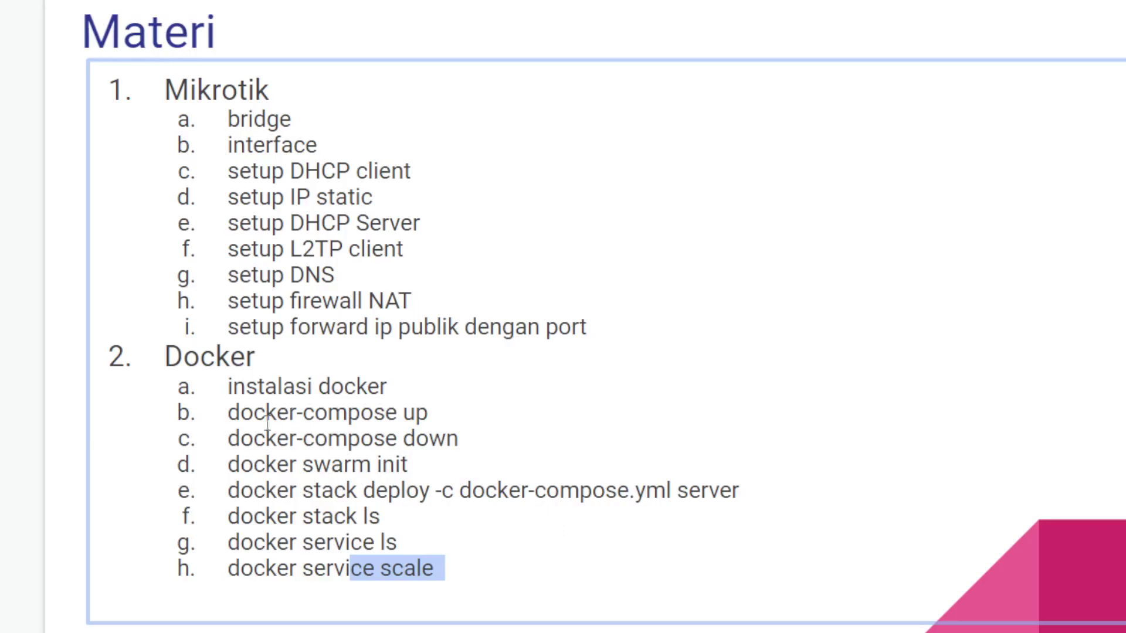
{"action": "left_click_drag", "start_coordinate": [228, 414], "coordinate": [417, 450]}
{"action": "left_click", "coordinate": [210, 451]}
{"action": "left_click", "coordinate": [277, 495]}
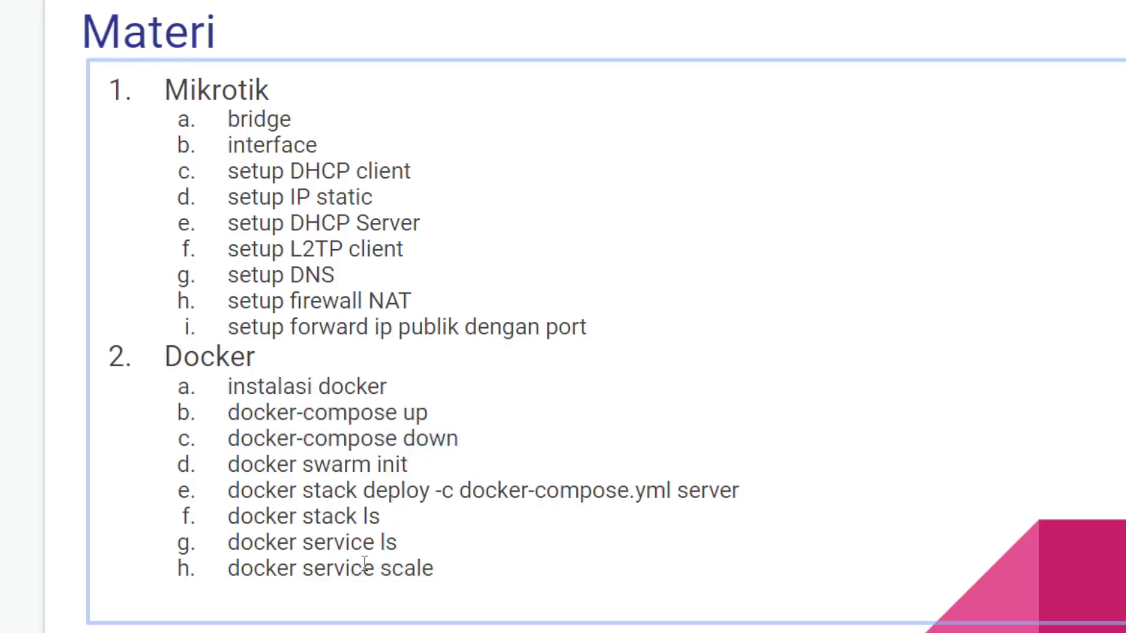
{"action": "left_click_drag", "start_coordinate": [221, 492], "coordinate": [746, 495]}
{"action": "left_click", "coordinate": [241, 531]}
{"action": "left_click_drag", "start_coordinate": [241, 531], "coordinate": [348, 541]}
{"action": "left_click_drag", "start_coordinate": [239, 567], "coordinate": [445, 580]}
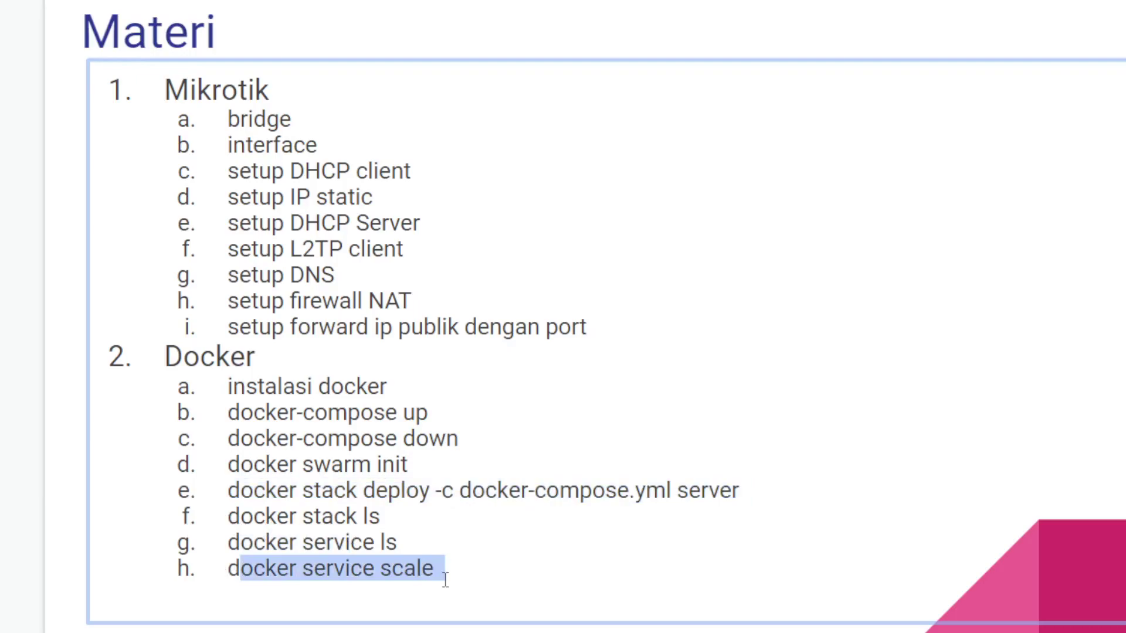
{"action": "left_click", "coordinate": [445, 581]}
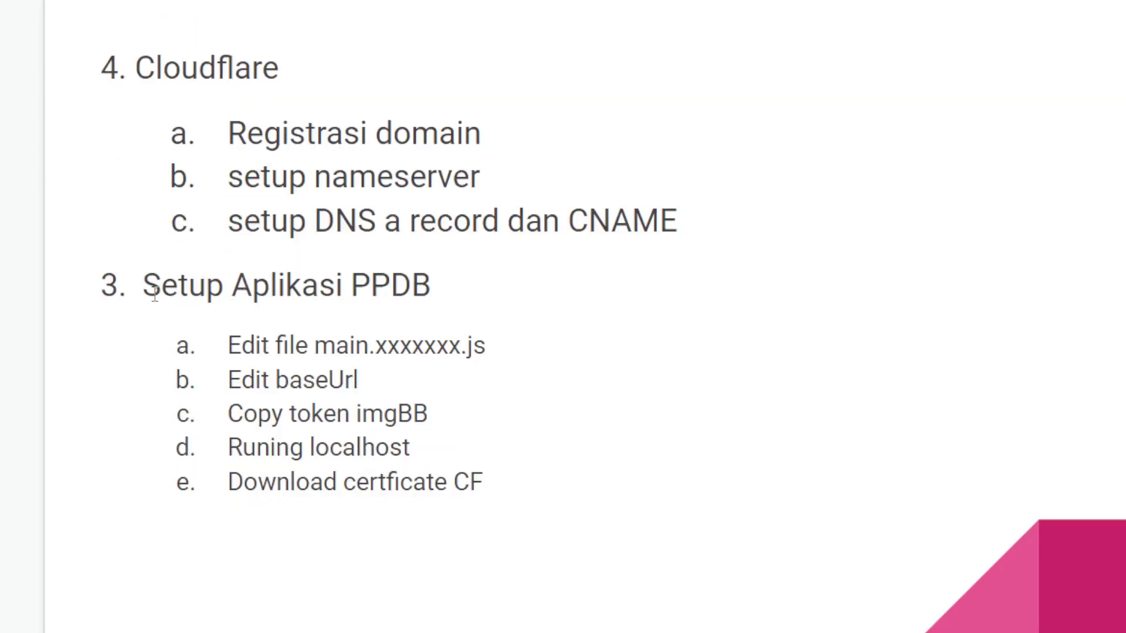
Step: Highlight the Setup Aplikasi PPDB steps, Edit main.xxxxxxx.js through Download certficate CF, then the Cloudflare heading
{"action": "left_click_drag", "start_coordinate": [154, 295], "coordinate": [433, 286]}
{"action": "left_click_drag", "start_coordinate": [227, 346], "coordinate": [482, 349]}
{"action": "left_click_drag", "start_coordinate": [241, 381], "coordinate": [345, 378]}
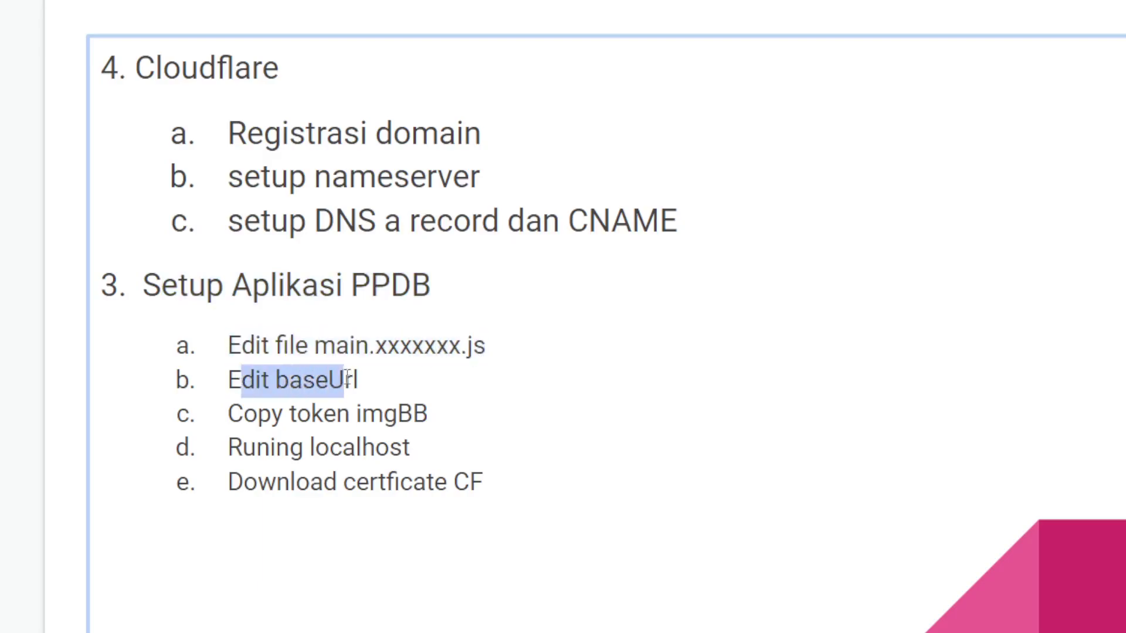
{"action": "left_click_drag", "start_coordinate": [233, 415], "coordinate": [440, 427]}
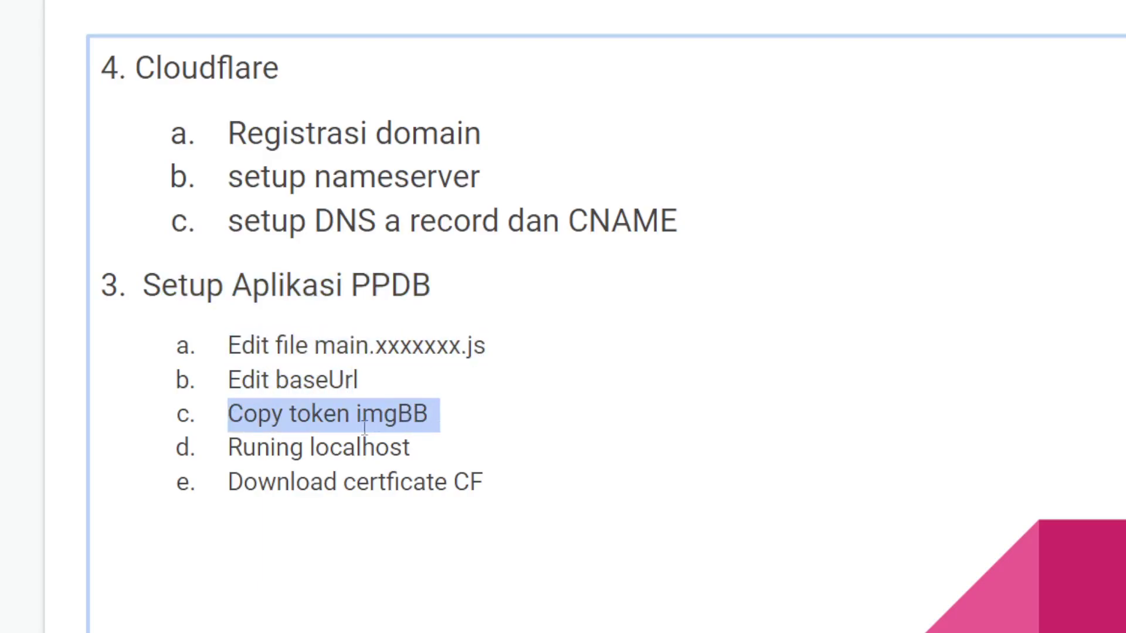
{"action": "left_click_drag", "start_coordinate": [239, 452], "coordinate": [432, 459]}
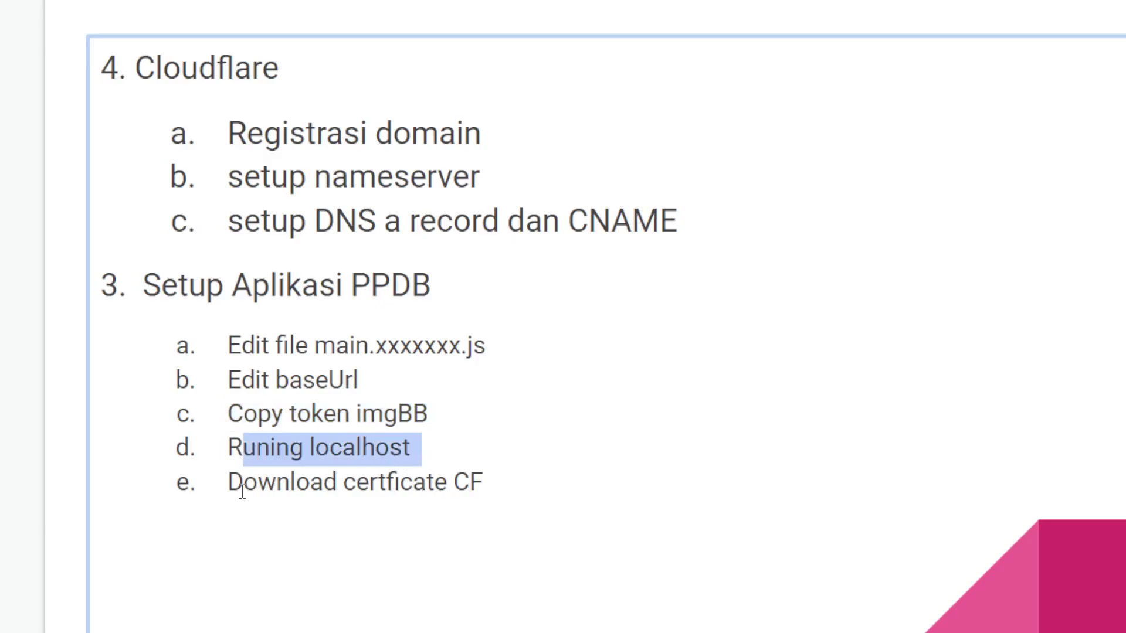
{"action": "left_click_drag", "start_coordinate": [243, 490], "coordinate": [492, 491]}
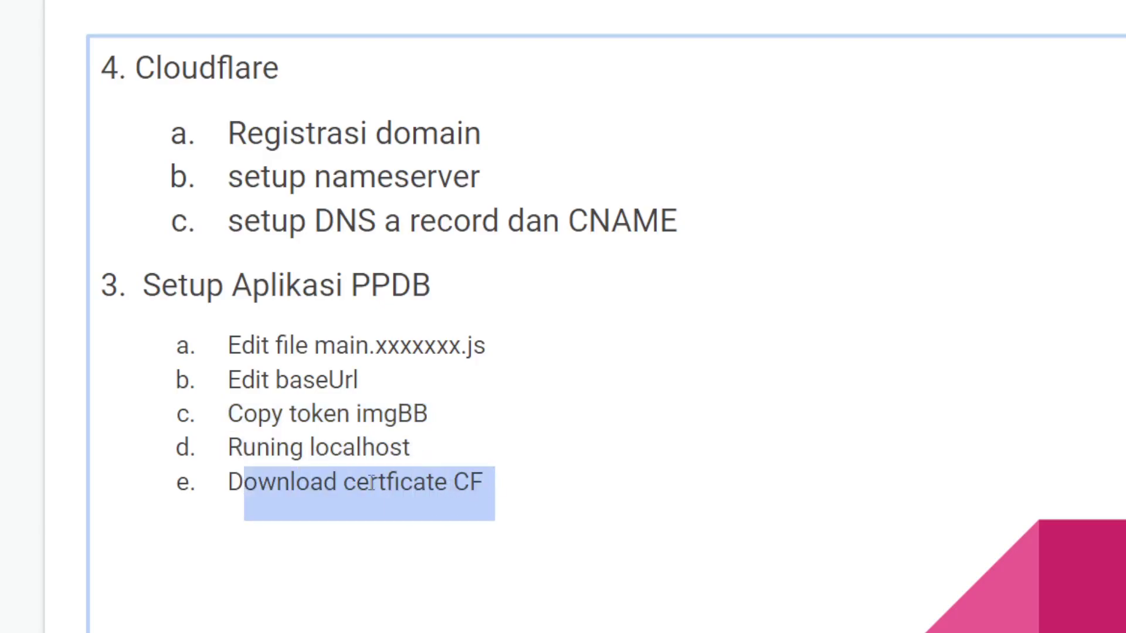
{"action": "left_click", "coordinate": [523, 479]}
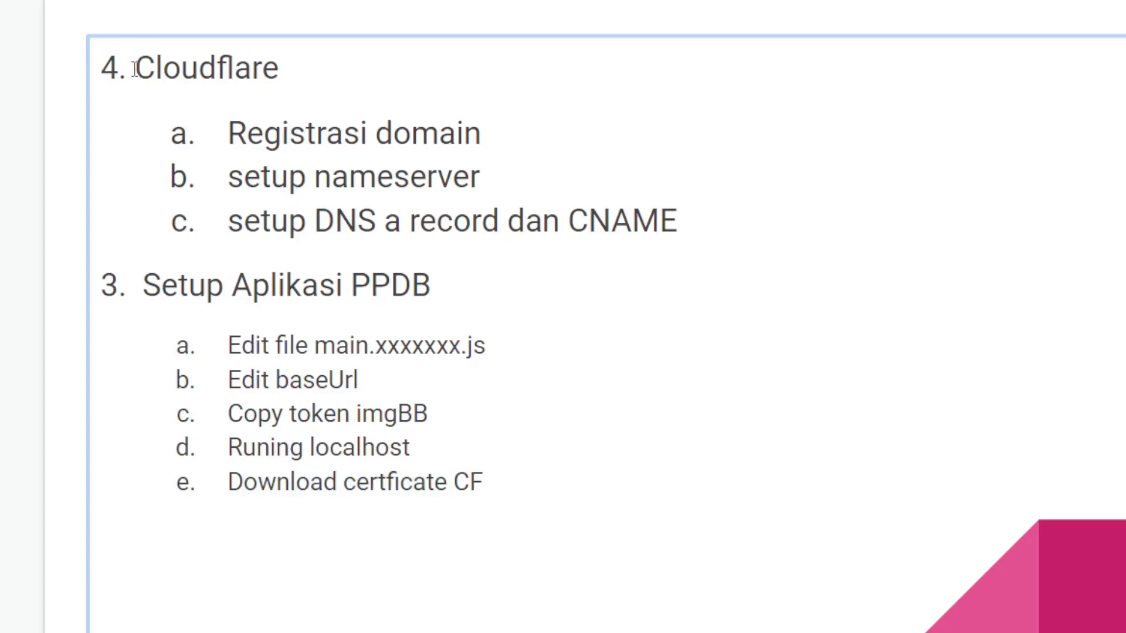
{"action": "left_click_drag", "start_coordinate": [135, 68], "coordinate": [280, 77]}
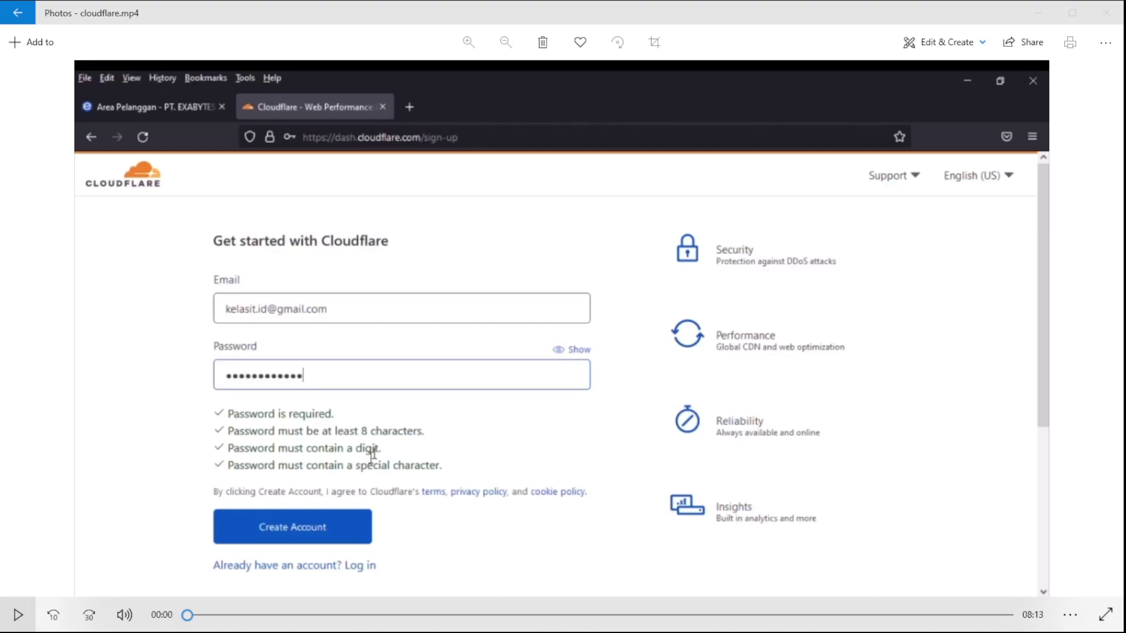
Step: Play cloudflare.mp4 and skip ahead past the Cloudflare account sign-up
{"action": "left_click", "coordinate": [18, 614]}
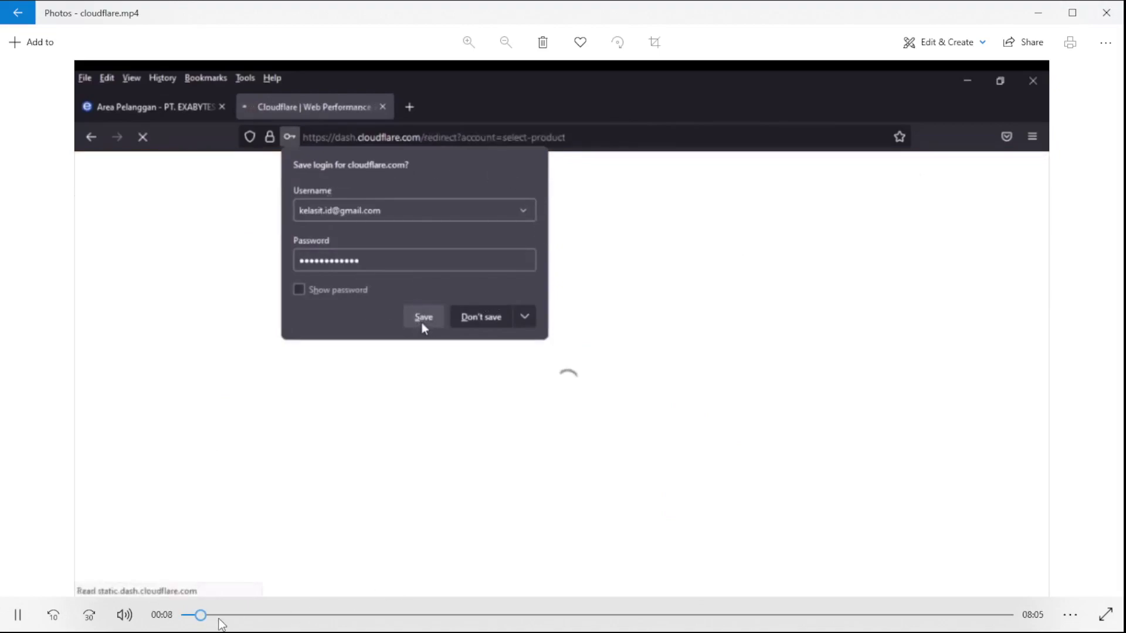
{"action": "left_click", "coordinate": [215, 619]}
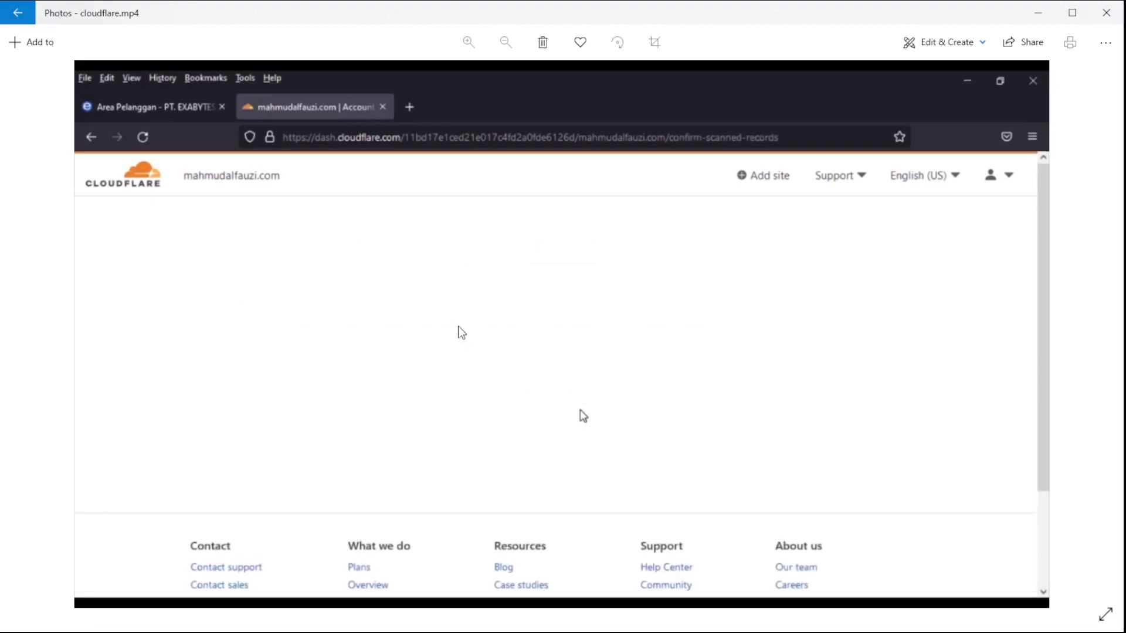
Step: Pause on the DNS records table, then drag the seek bar to the nameserver instructions at 02:53
{"action": "mouse_move", "coordinate": [158, 585]}
{"action": "left_click", "coordinate": [21, 619]}
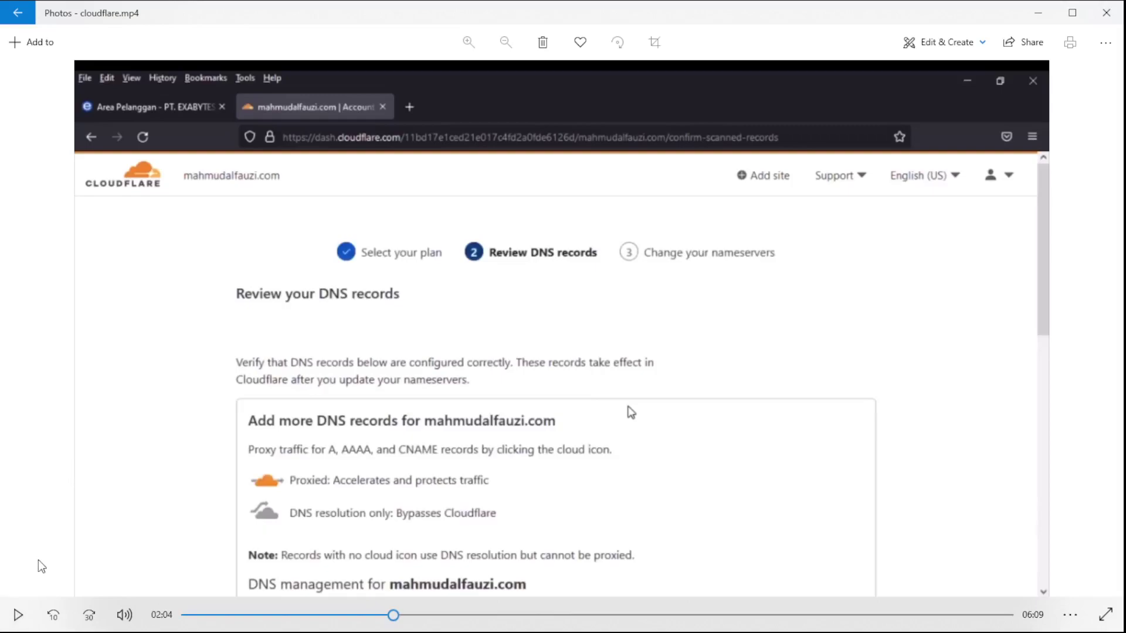
{"action": "left_click", "coordinate": [19, 615]}
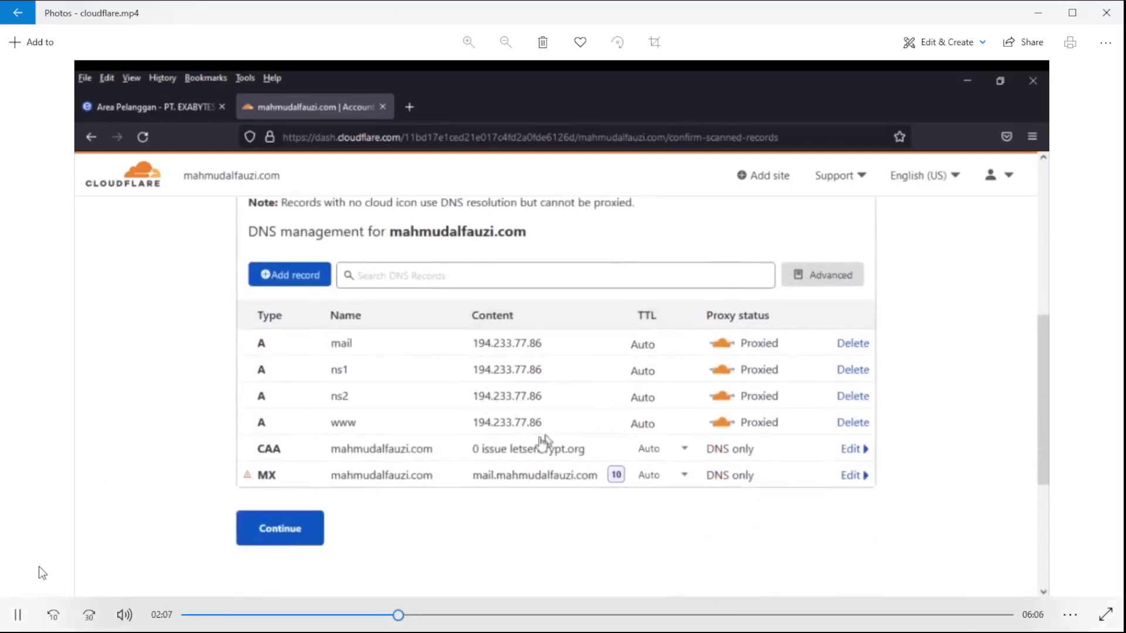
{"action": "left_click", "coordinate": [25, 621]}
{"action": "left_click", "coordinate": [18, 615]}
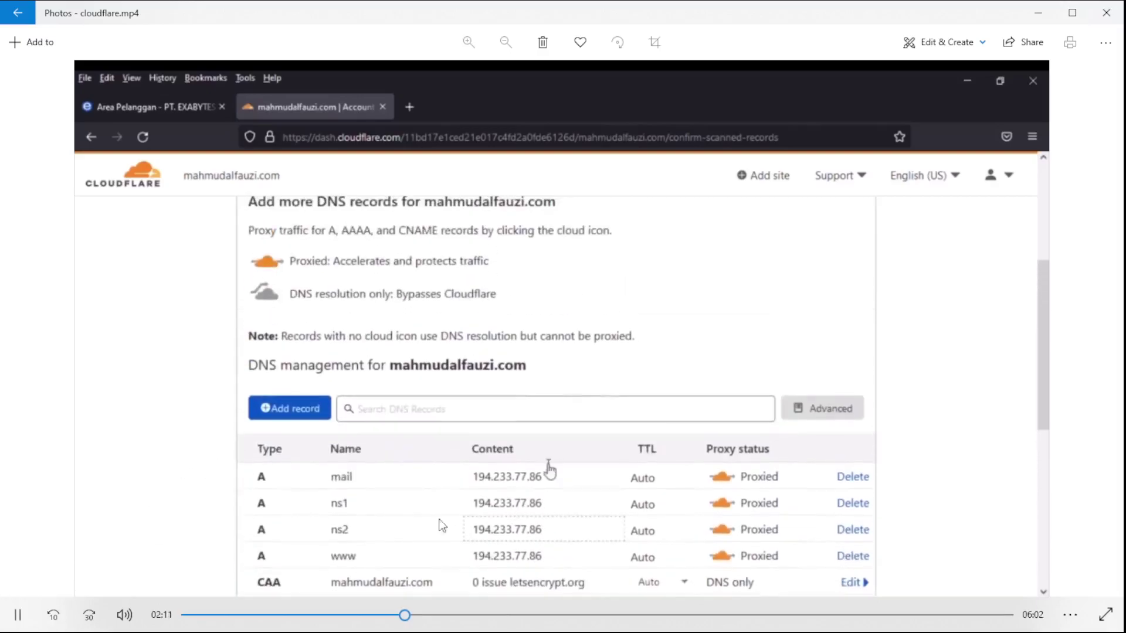
{"action": "left_click_drag", "start_coordinate": [432, 614], "coordinate": [476, 614]}
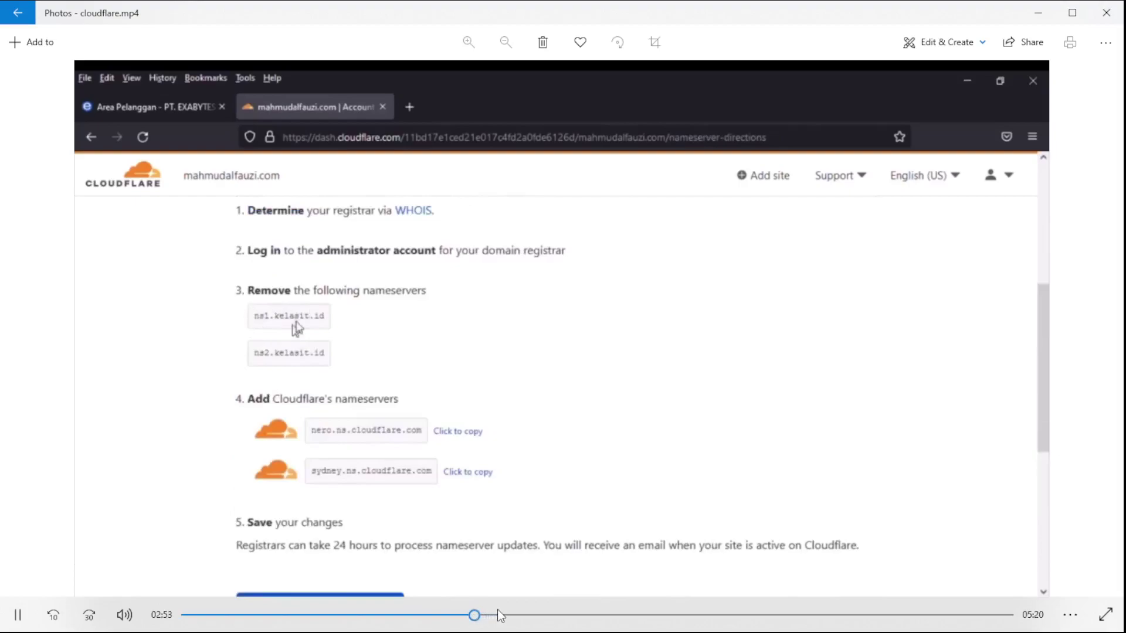
Step: Seek back to 02:43 on the nameserver instructions, then forward to the Exabytes client area at 03:27
{"action": "left_click", "coordinate": [458, 614]}
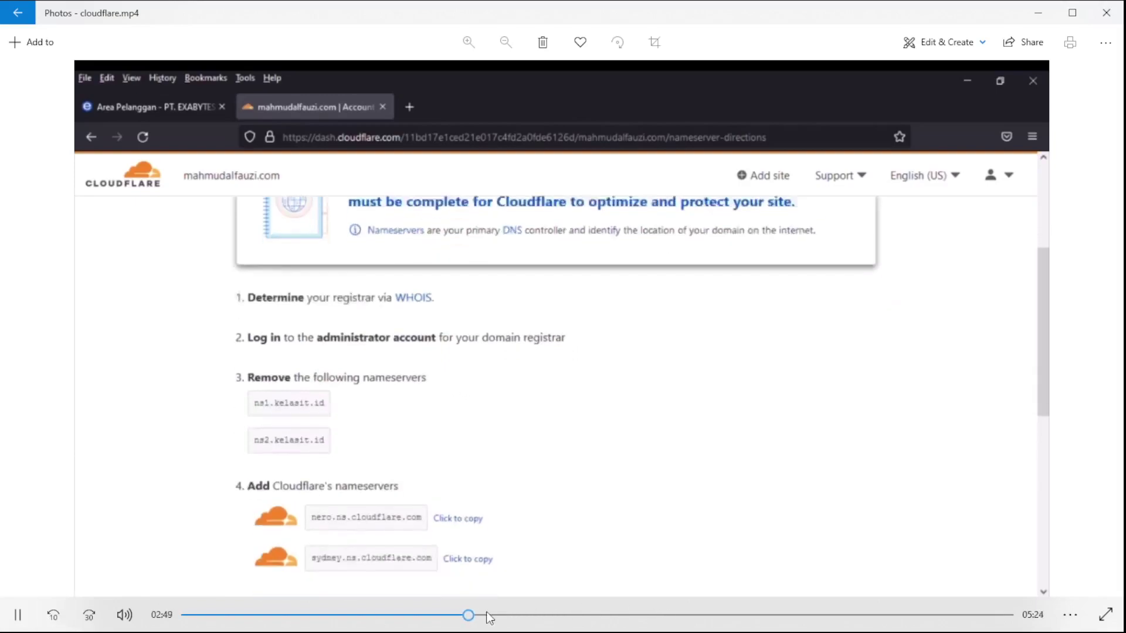
{"action": "left_click", "coordinate": [469, 441]}
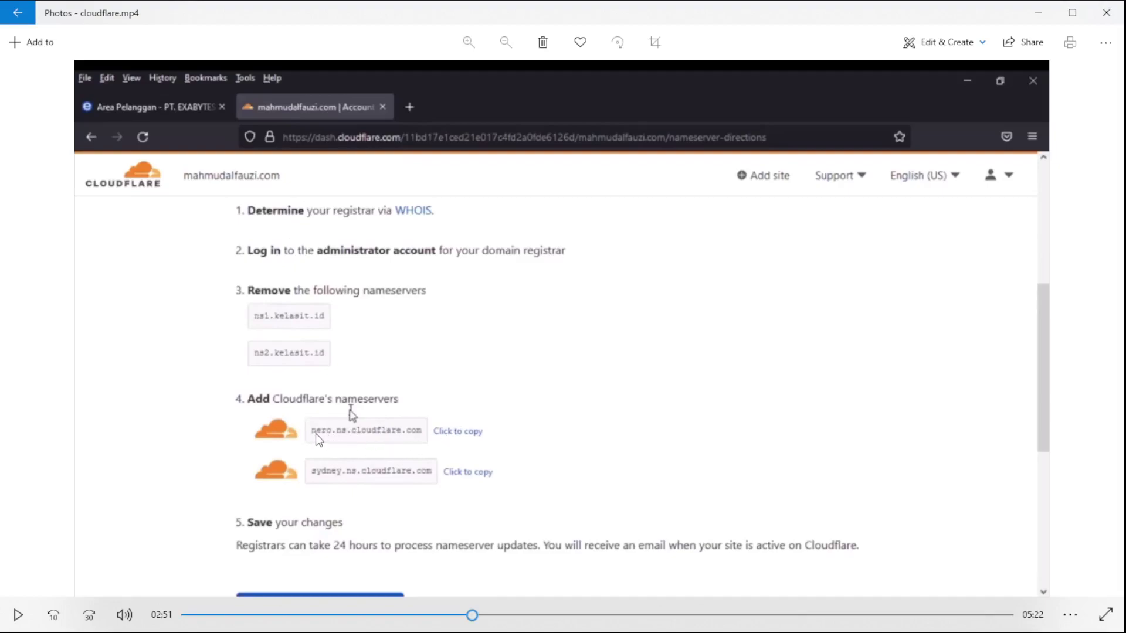
{"action": "left_click", "coordinate": [19, 623]}
{"action": "left_click", "coordinate": [17, 615]}
{"action": "left_click", "coordinate": [490, 617]}
{"action": "left_click_drag", "start_coordinate": [496, 623], "coordinate": [531, 617]}
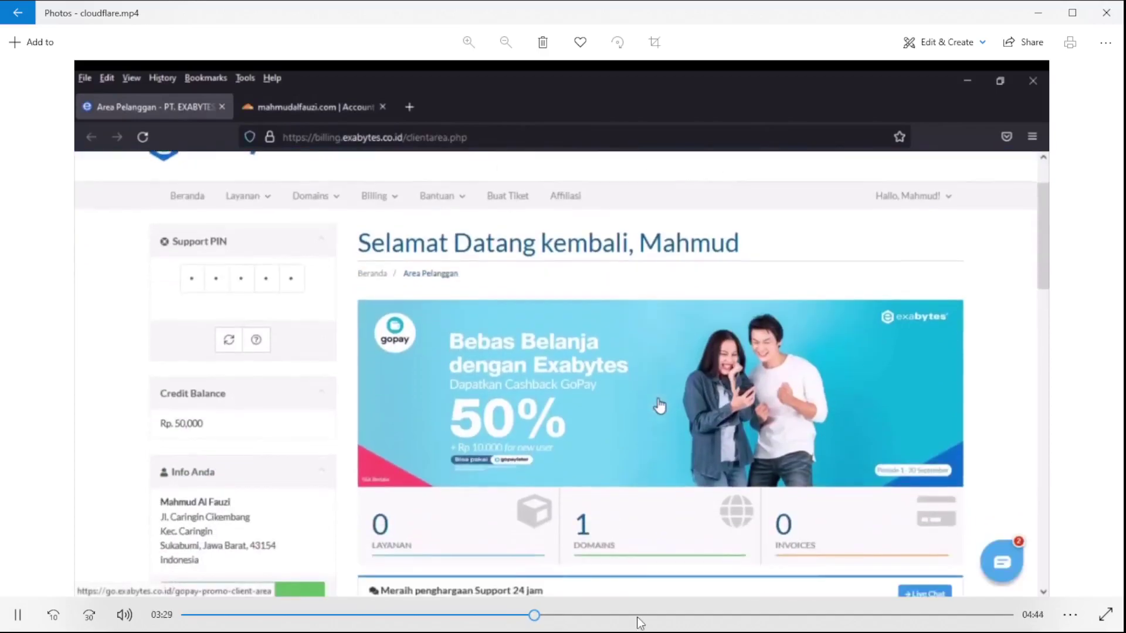
Step: Scrub the cloudflare.mp4 recording ahead to the domain details (04:31), then back to 04:26
{"action": "left_click", "coordinate": [548, 616]}
{"action": "left_click_drag", "start_coordinate": [561, 617], "coordinate": [607, 615]}
{"action": "left_click", "coordinate": [624, 616]}
{"action": "left_click", "coordinate": [639, 615]}
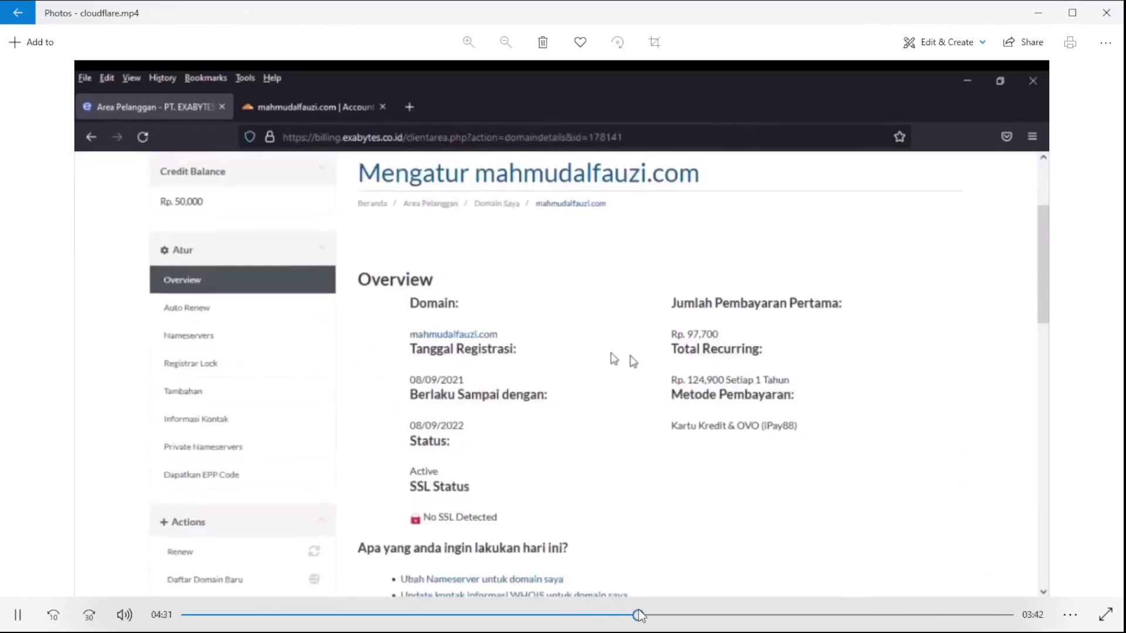
{"action": "left_click", "coordinate": [630, 615]}
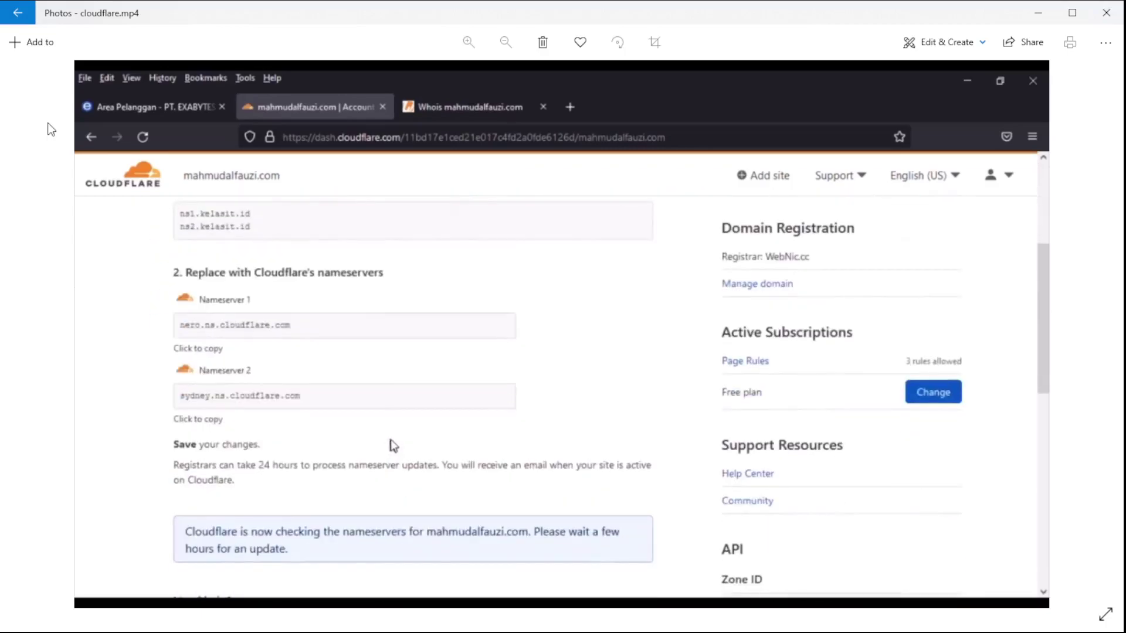
Step: Bring up the recording's Whois view listing the Cloudflare nameservers nero and sydney
{"action": "mouse_move", "coordinate": [52, 130]}
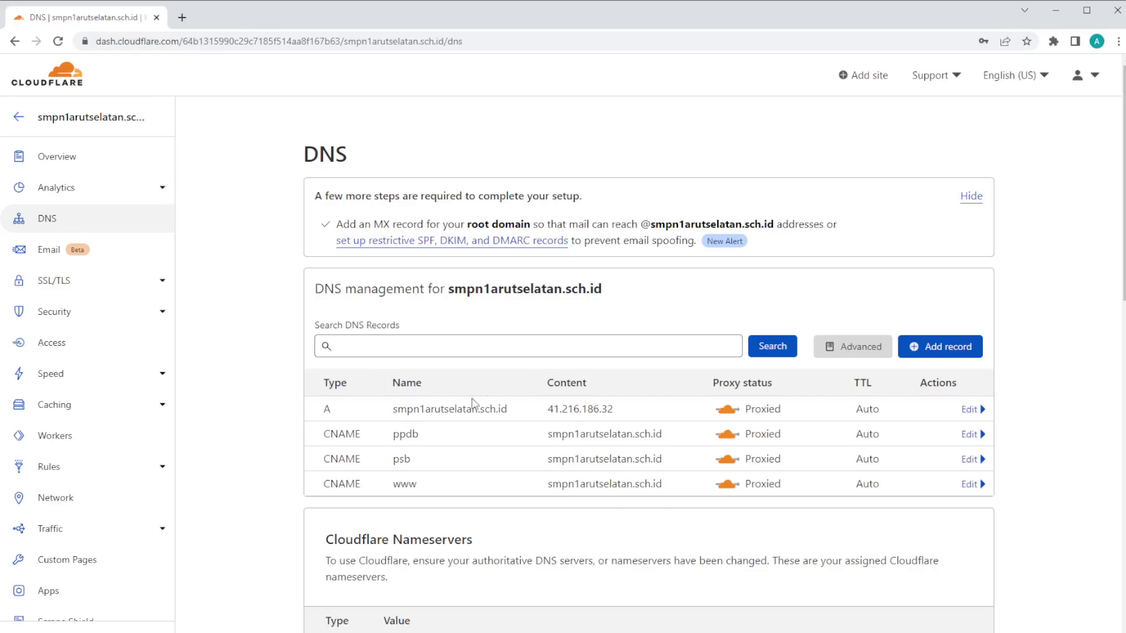
{"action": "left_click", "coordinate": [945, 349]}
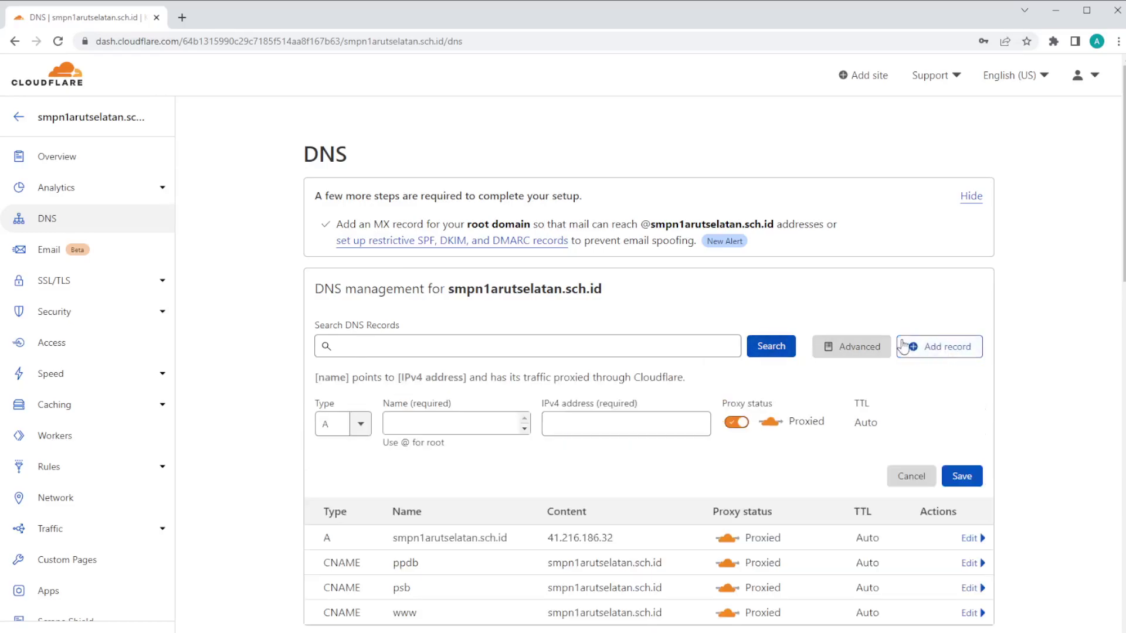
{"action": "left_click", "coordinate": [398, 427]}
{"action": "left_click", "coordinate": [584, 424]}
{"action": "left_click", "coordinate": [565, 478]}
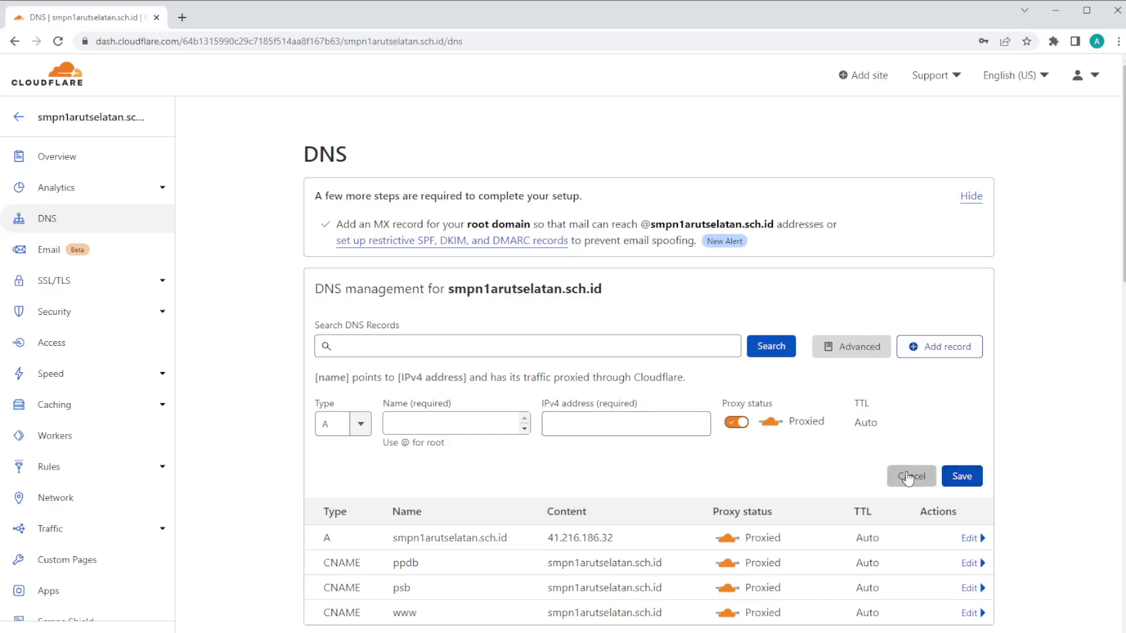
{"action": "left_click", "coordinate": [910, 476]}
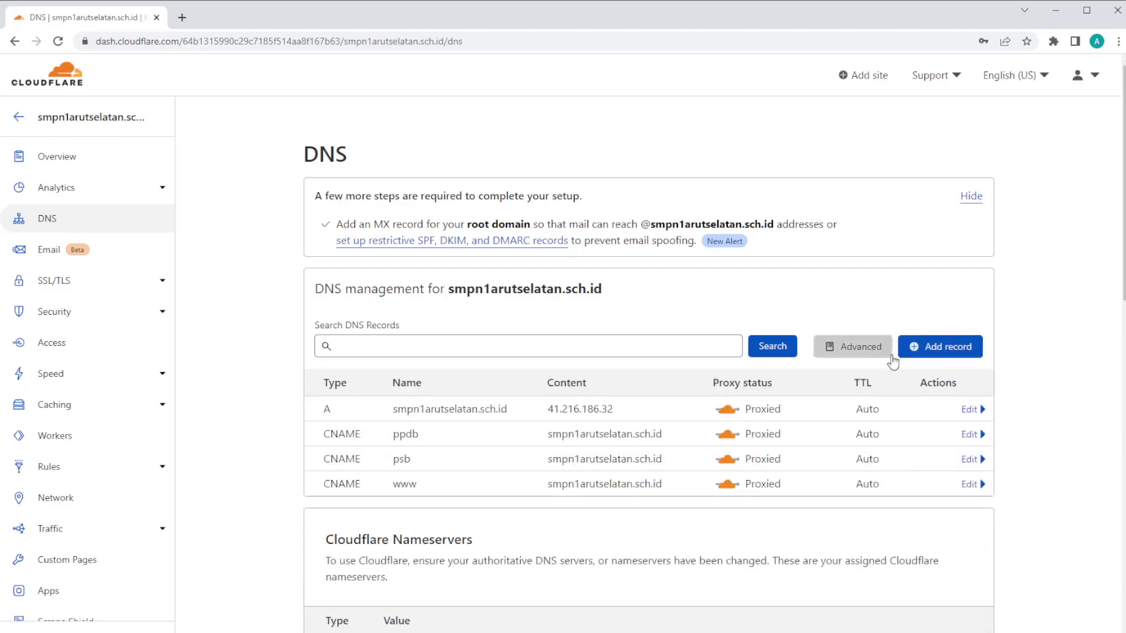
{"action": "left_click", "coordinate": [940, 347]}
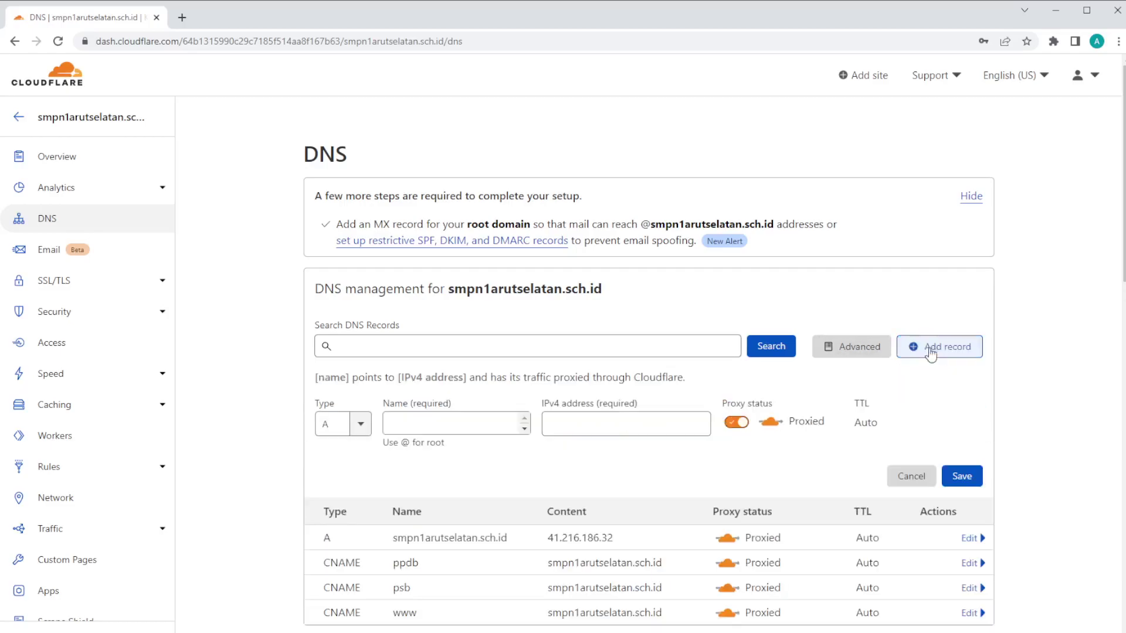
{"action": "left_click", "coordinate": [349, 424]}
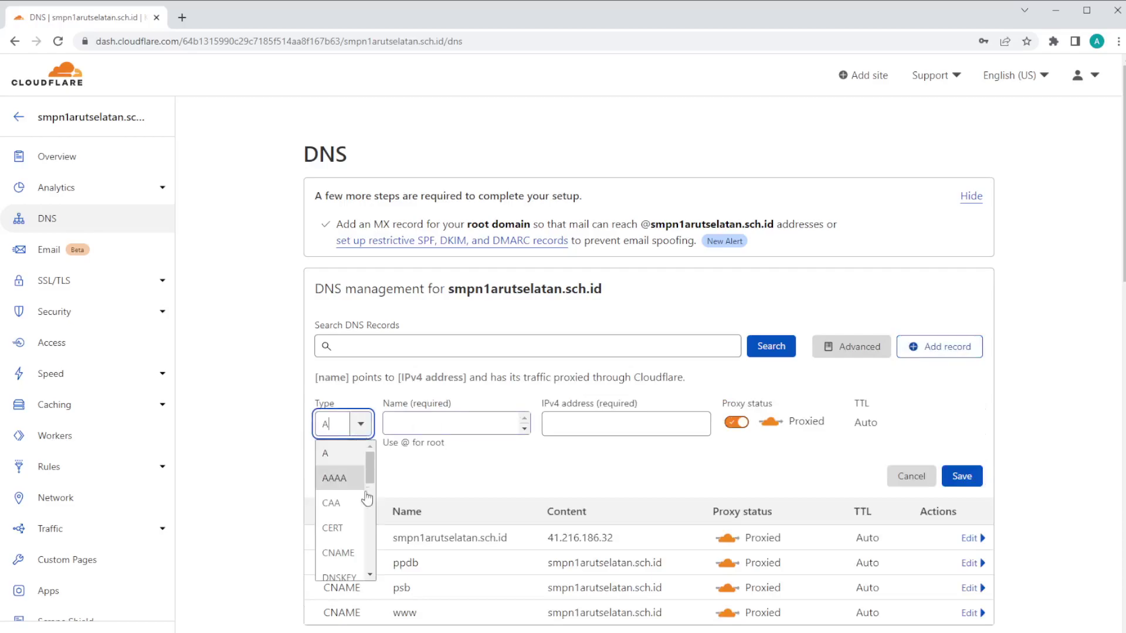
{"action": "left_click", "coordinate": [338, 552]}
{"action": "left_click", "coordinate": [432, 425]}
{"action": "left_click", "coordinate": [575, 419]}
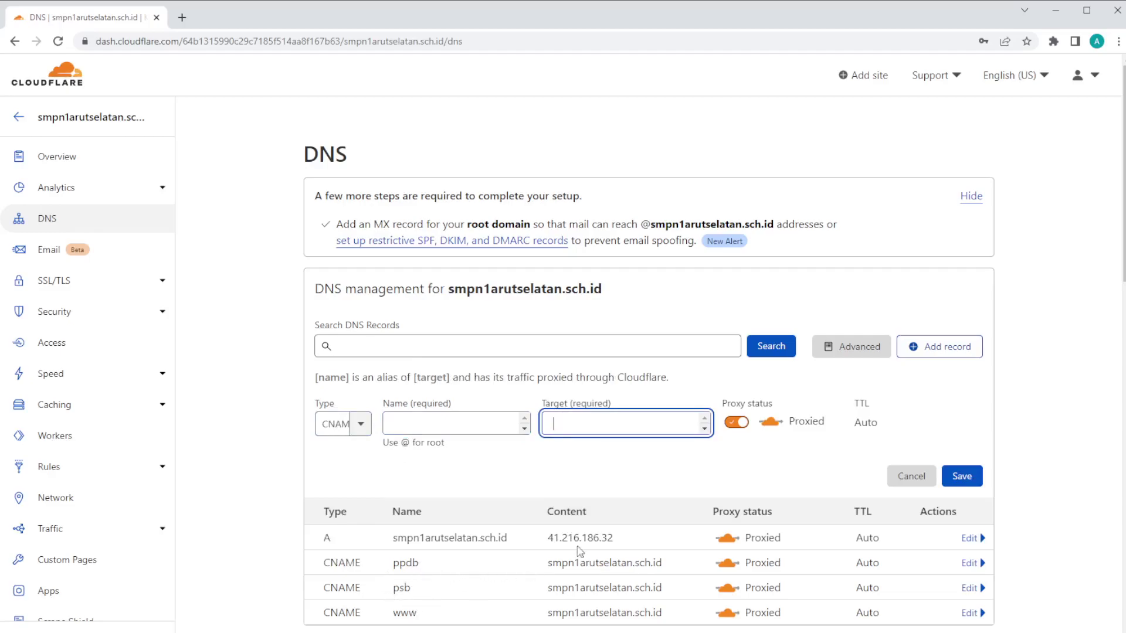
{"action": "left_click", "coordinate": [911, 480]}
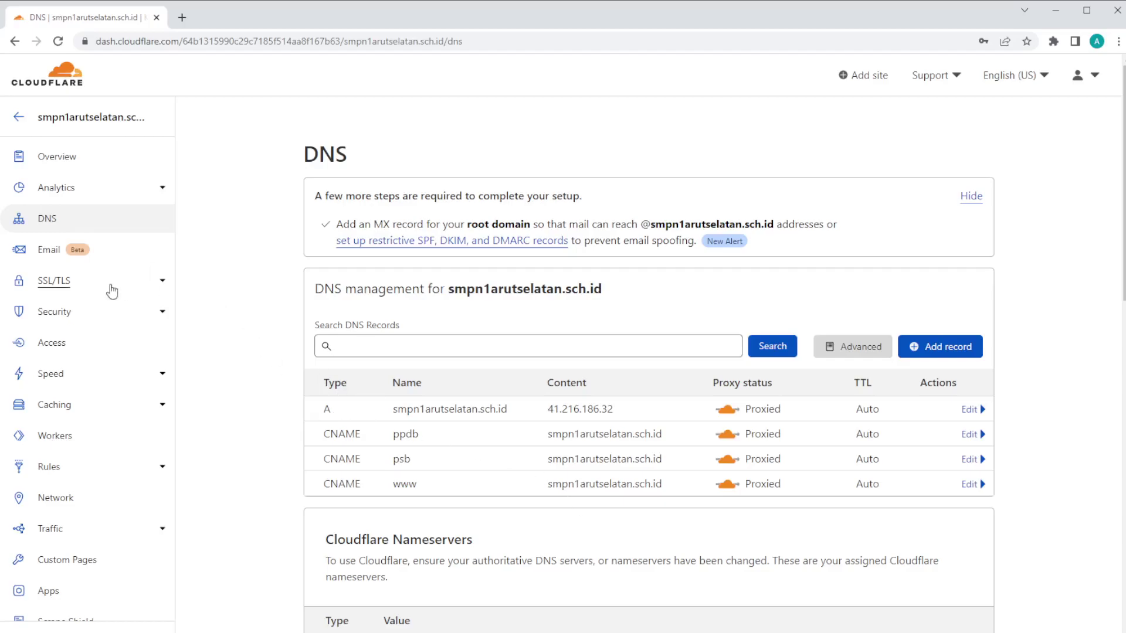
Step: Go from the SSL/TLS Overview to Edge Certificates, showing the active Universal certificate
{"action": "left_click", "coordinate": [56, 286]}
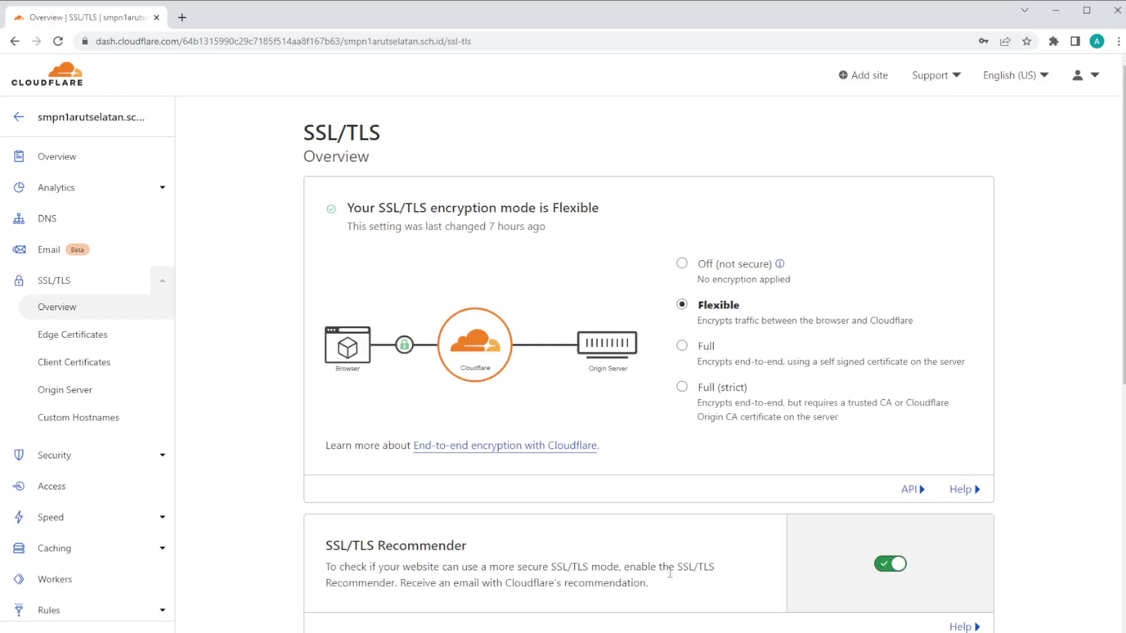
{"action": "scroll", "coordinate": [566, 483], "scroll_direction": "down", "scroll_amount": 2}
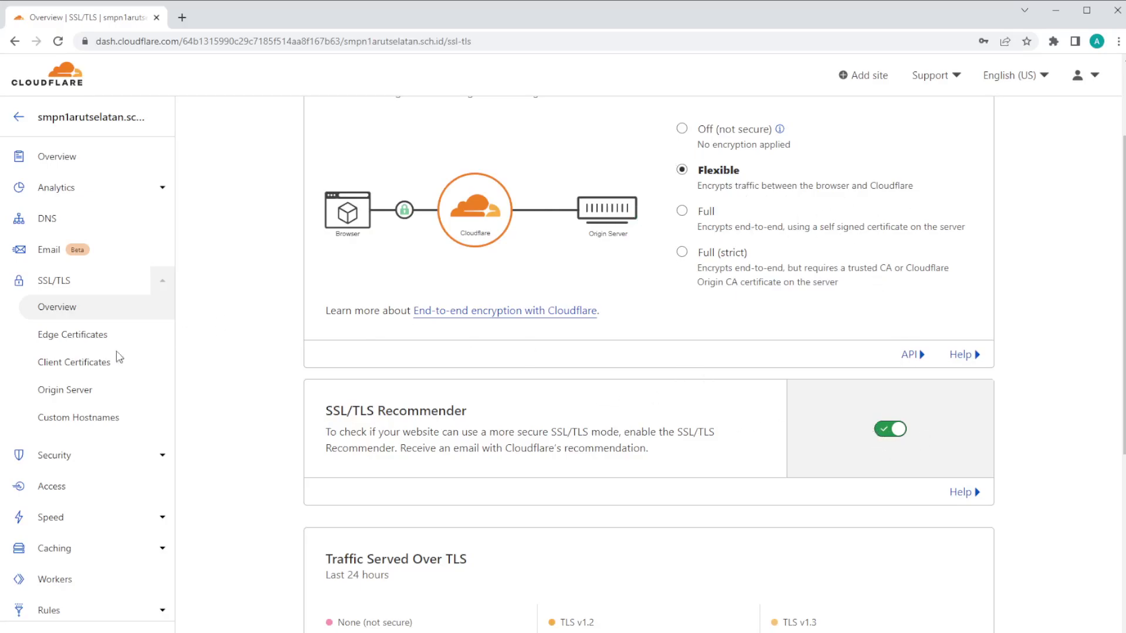
{"action": "left_click", "coordinate": [73, 336]}
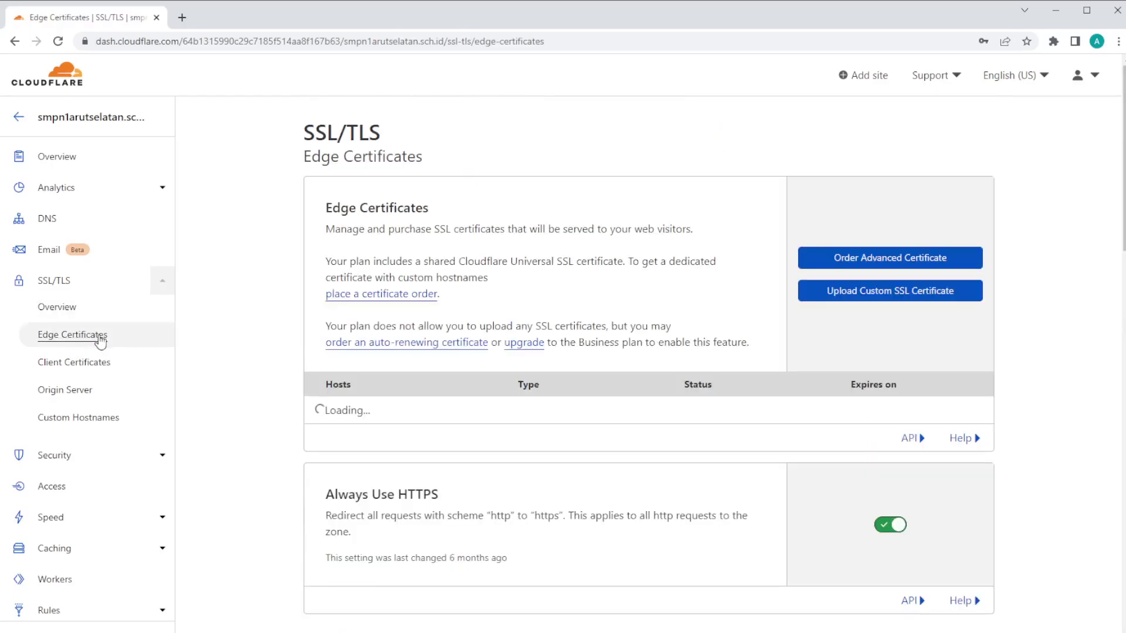
{"action": "scroll", "coordinate": [457, 536], "scroll_direction": "down", "scroll_amount": 1}
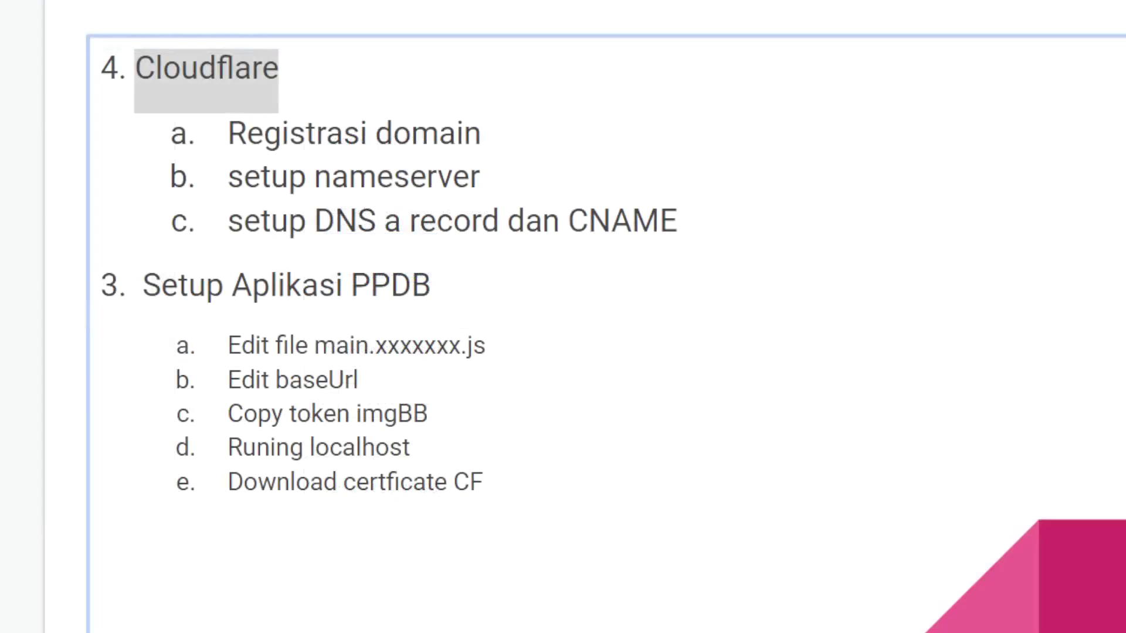
Step: Review the outline slide and highlight the 'Download certficate CF' line
{"action": "scroll", "coordinate": [371, 523], "scroll_direction": "down", "scroll_amount": 1}
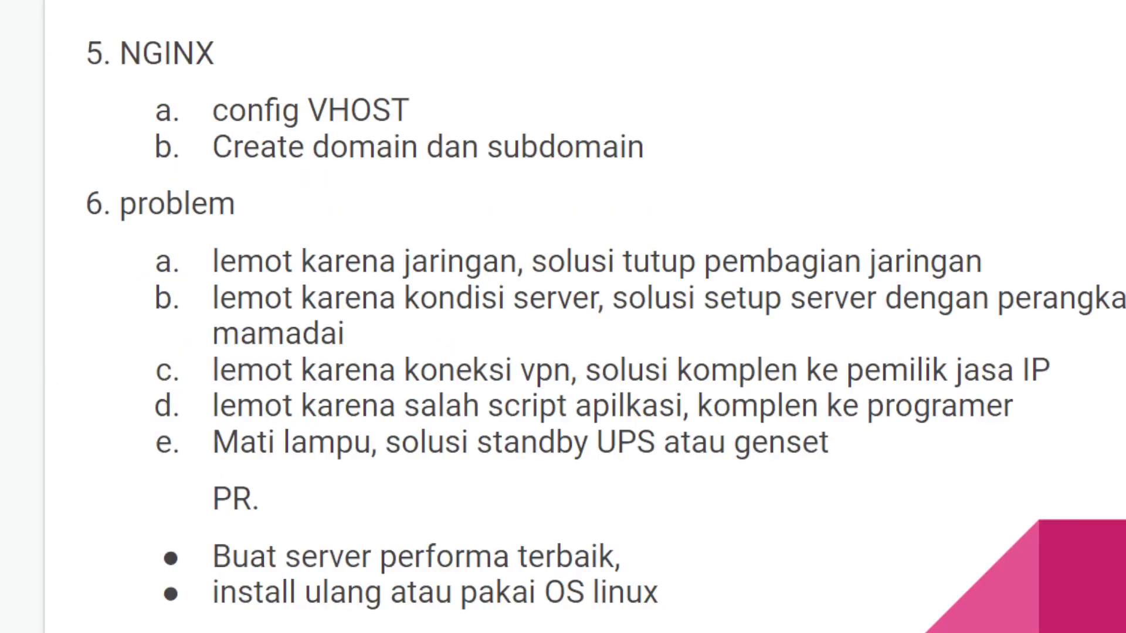
{"action": "scroll", "coordinate": [220, 438], "scroll_direction": "up", "scroll_amount": 1}
{"action": "left_click_drag", "start_coordinate": [240, 485], "coordinate": [469, 486]}
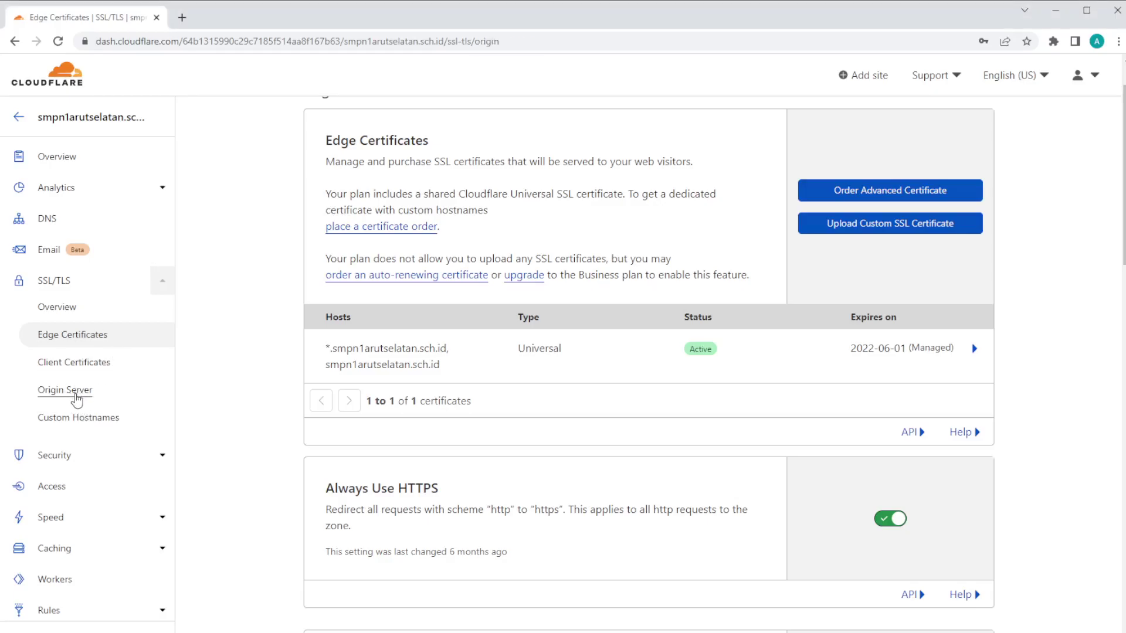
Step: Create an RSA (2048) origin certificate for smpn1arutselatan.sch.id and its wildcard, valid 15 years
{"action": "left_click", "coordinate": [76, 392]}
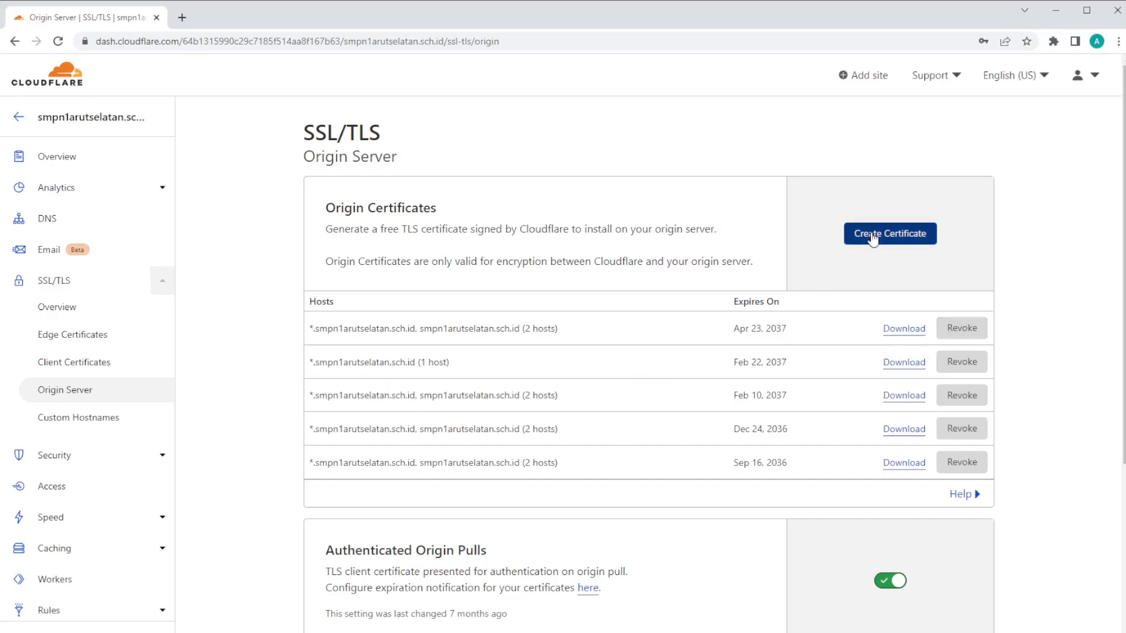
{"action": "left_click", "coordinate": [894, 240]}
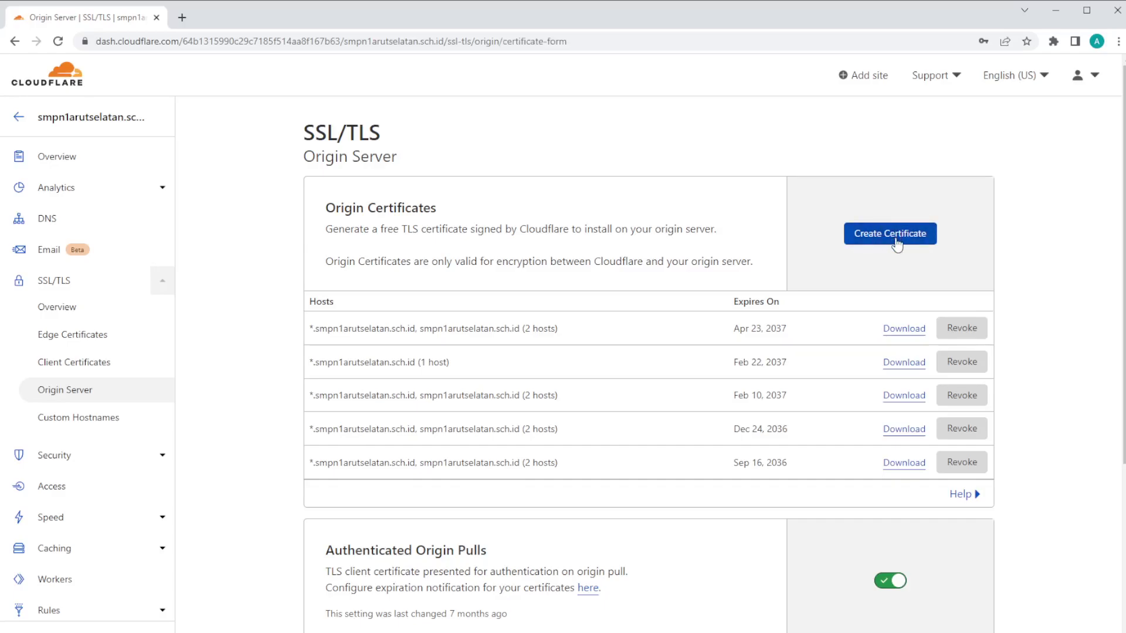
{"action": "scroll", "coordinate": [829, 264], "scroll_direction": "down", "scroll_amount": 4}
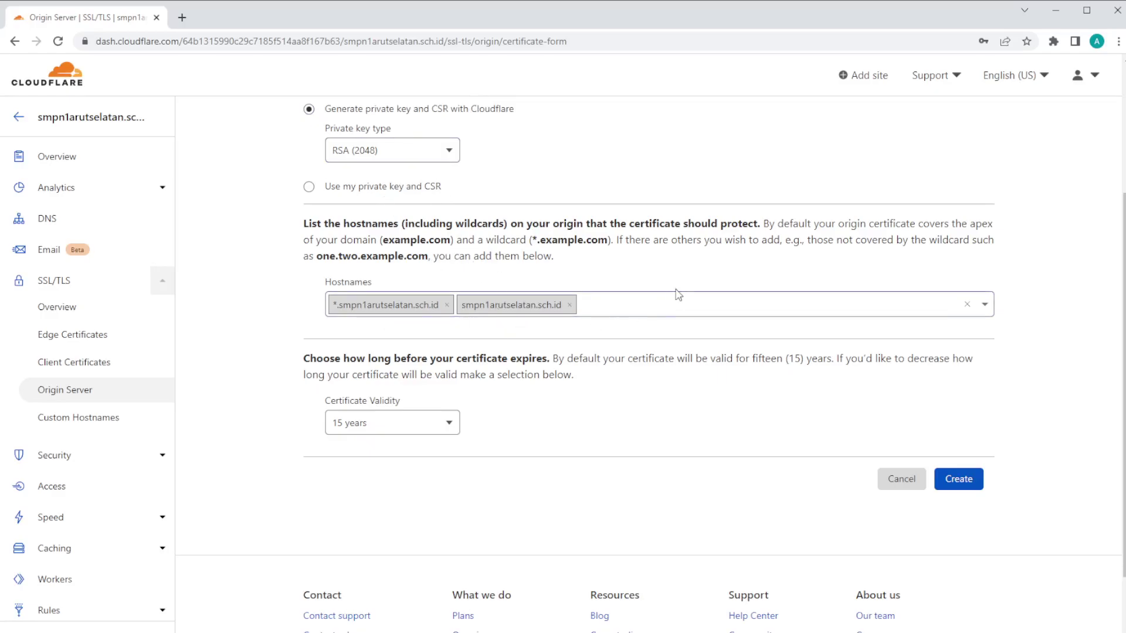
{"action": "left_click", "coordinate": [958, 480]}
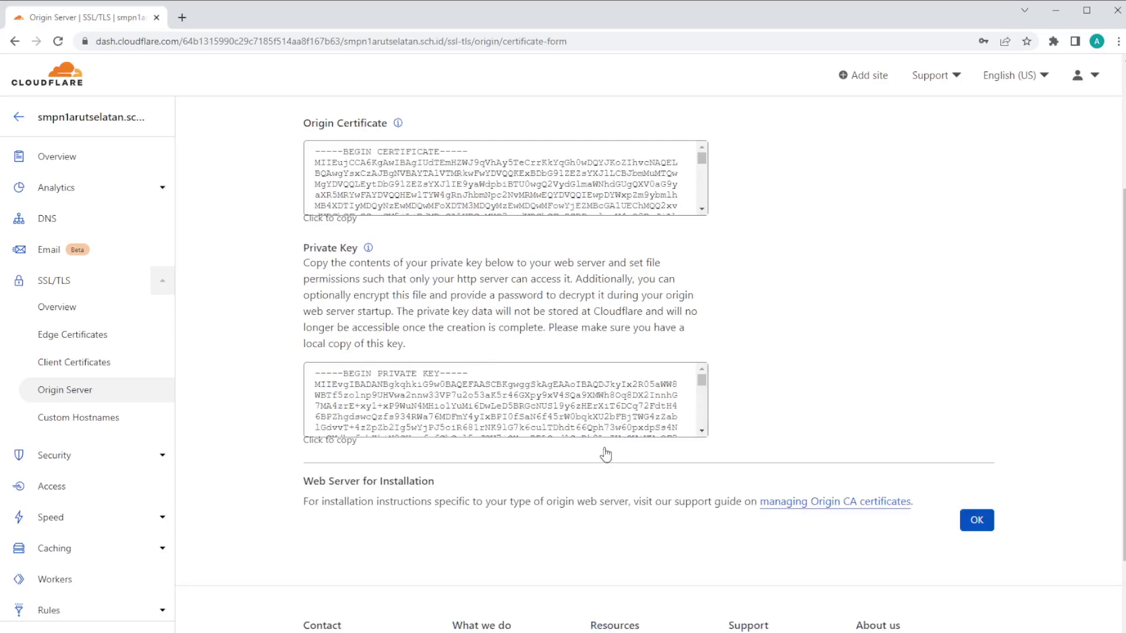
Step: Copy the origin certificate text, check the private key, then copy the certificate again
{"action": "scroll", "coordinate": [396, 255], "scroll_direction": "up", "scroll_amount": 2}
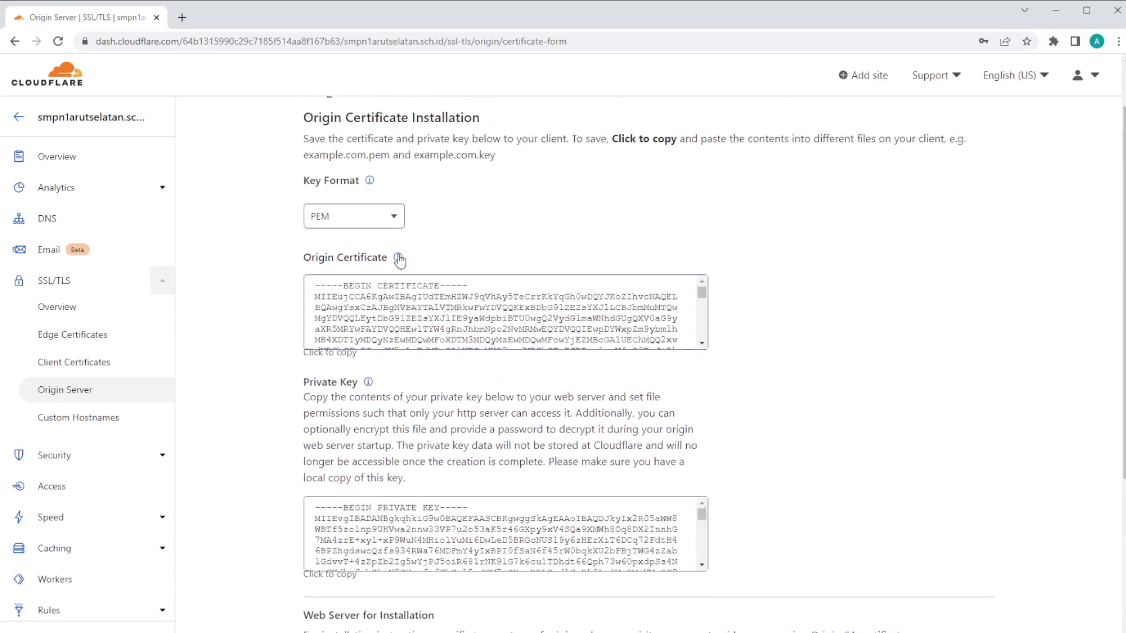
{"action": "left_click", "coordinate": [315, 291]}
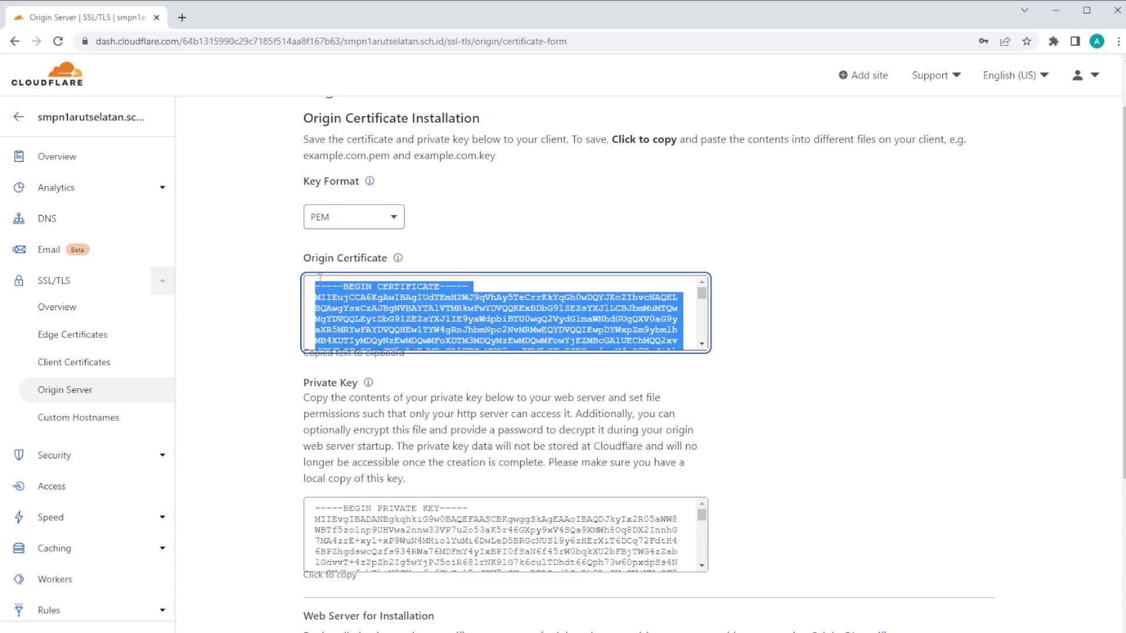
{"action": "scroll", "coordinate": [425, 392], "scroll_direction": "down", "scroll_amount": 1}
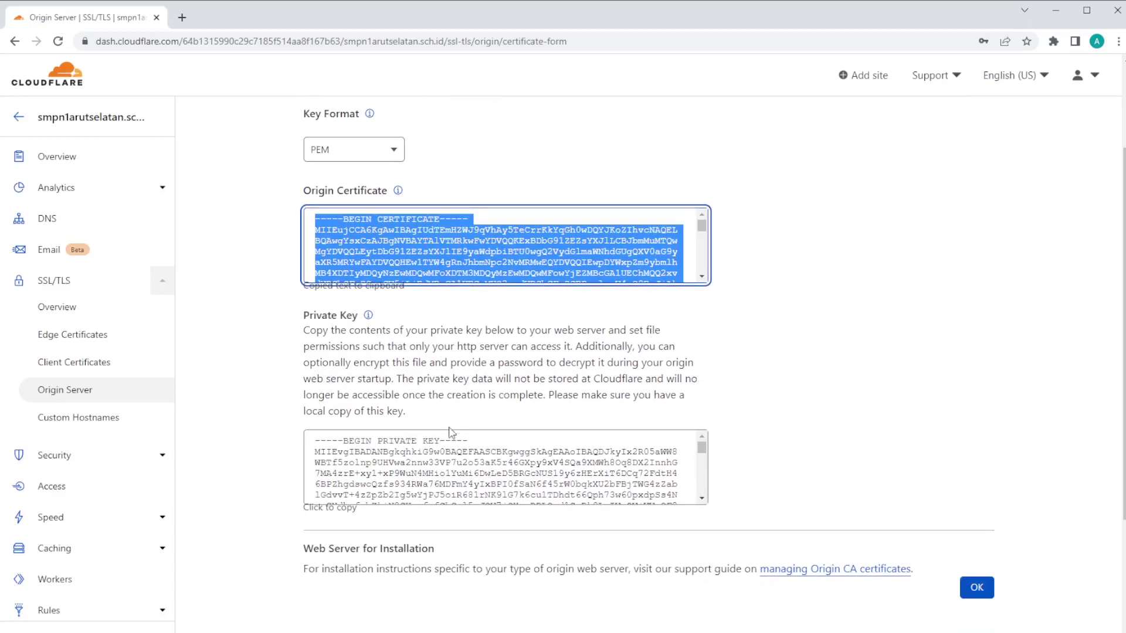
{"action": "scroll", "coordinate": [478, 354], "scroll_direction": "up", "scroll_amount": 2}
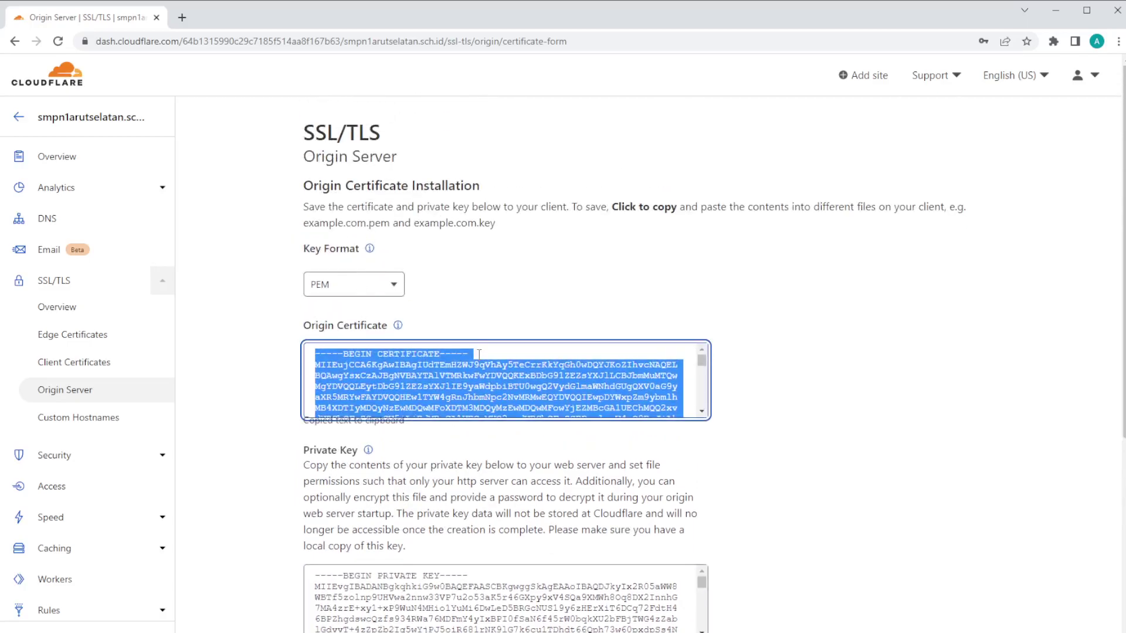
{"action": "scroll", "coordinate": [504, 335], "scroll_direction": "down", "scroll_amount": 1}
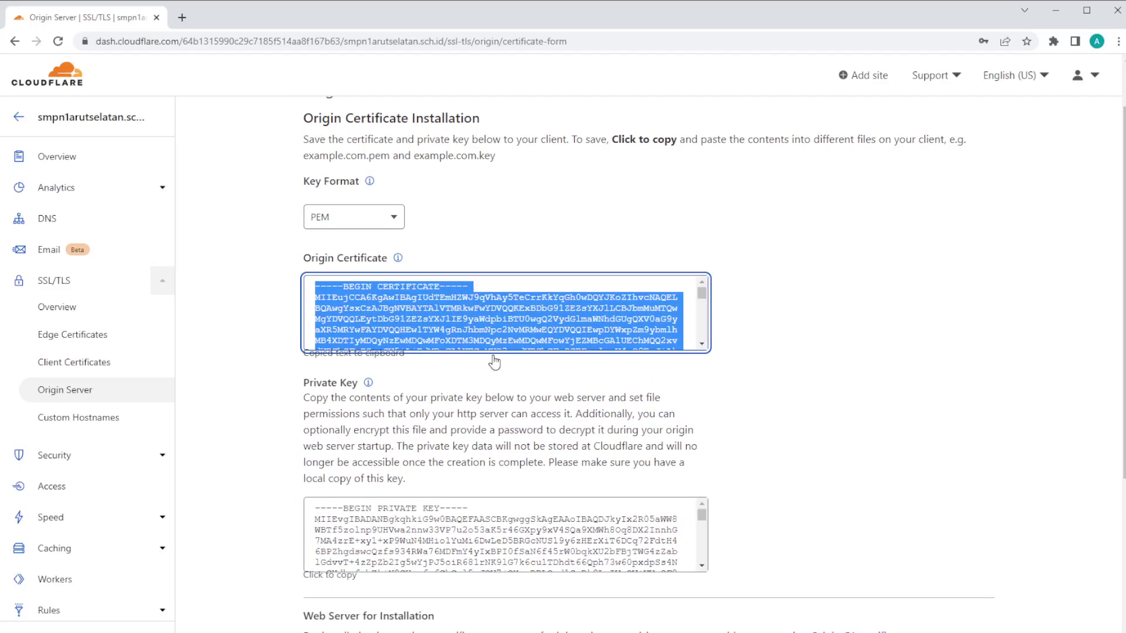
{"action": "left_click", "coordinate": [461, 534]}
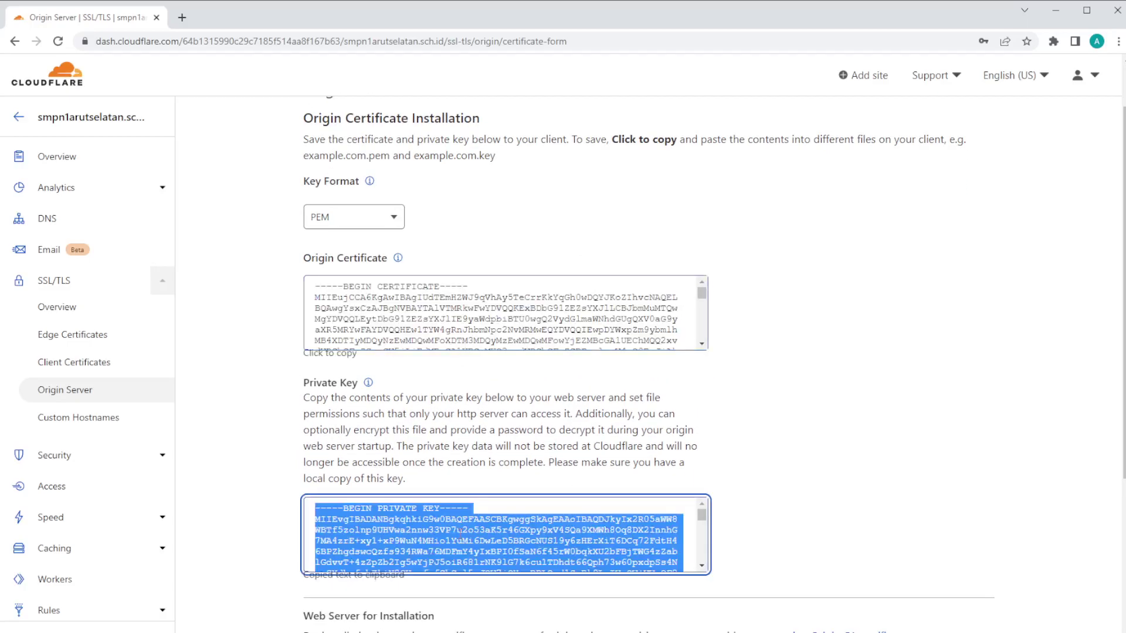
{"action": "left_click", "coordinate": [402, 316]}
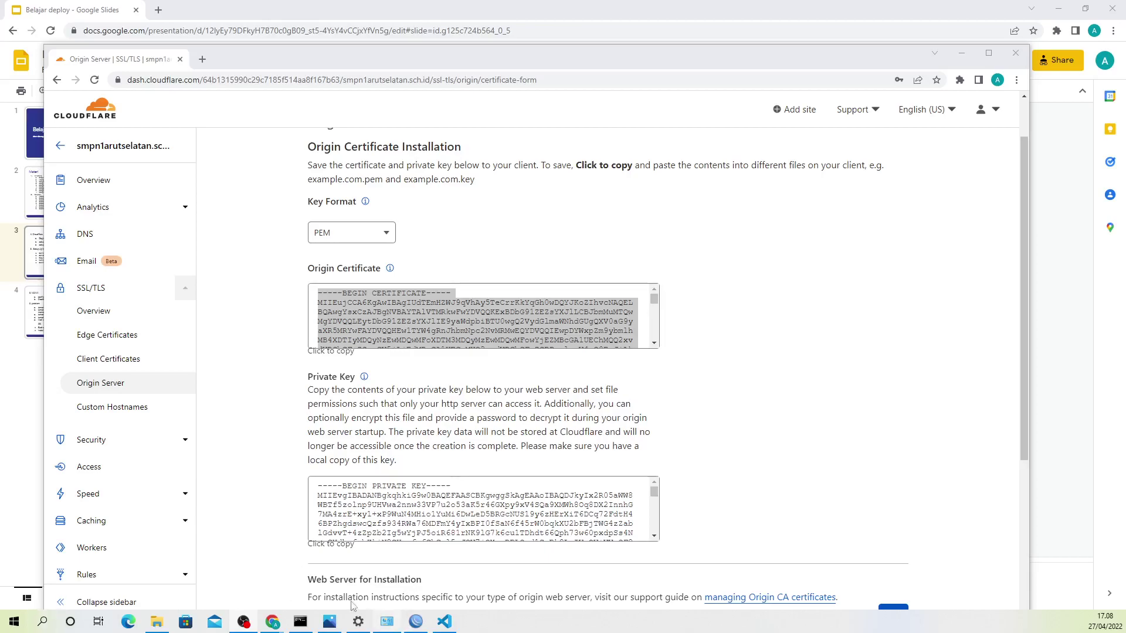
Step: Launch Notepad and paste the copied origin certificate into a new note
{"action": "left_click", "coordinate": [14, 622]}
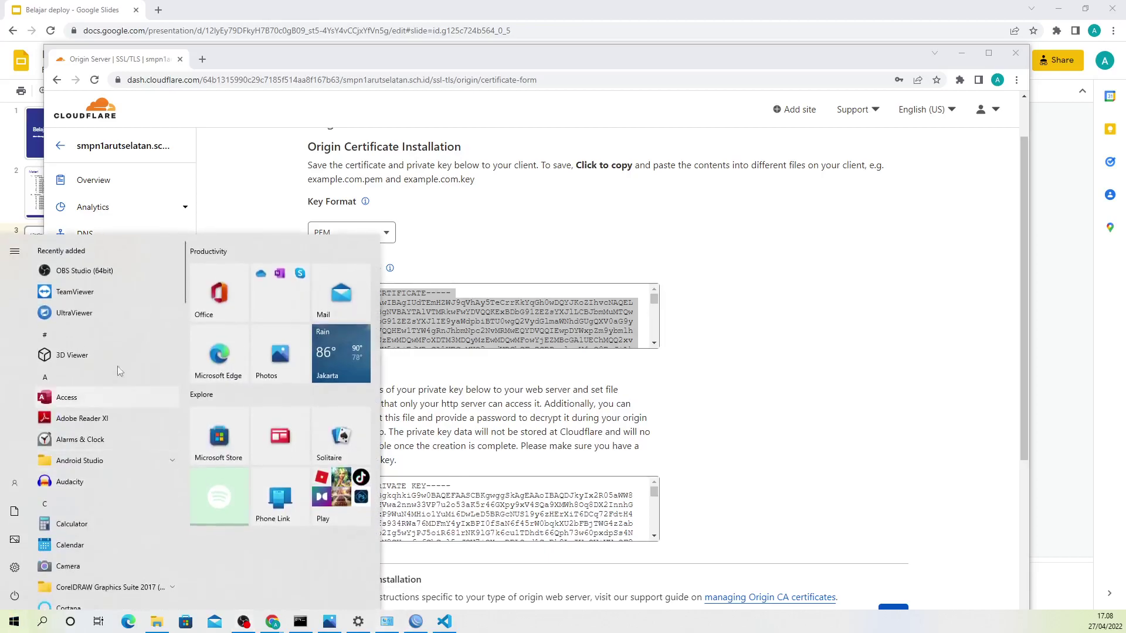
{"action": "type", "text": "note"}
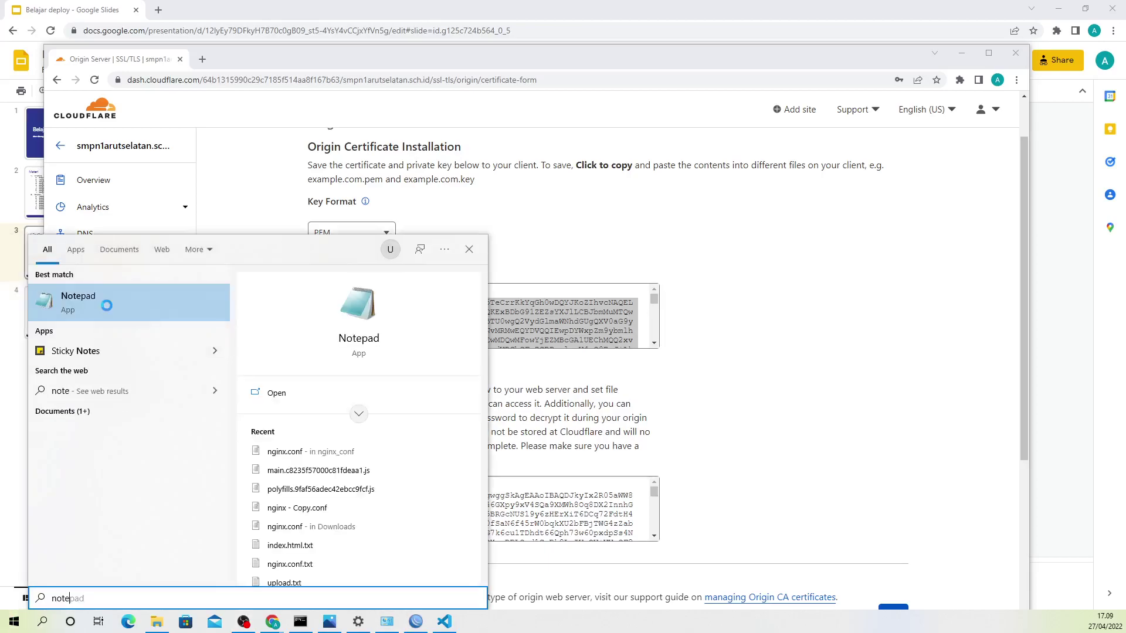
{"action": "left_click", "coordinate": [106, 306]}
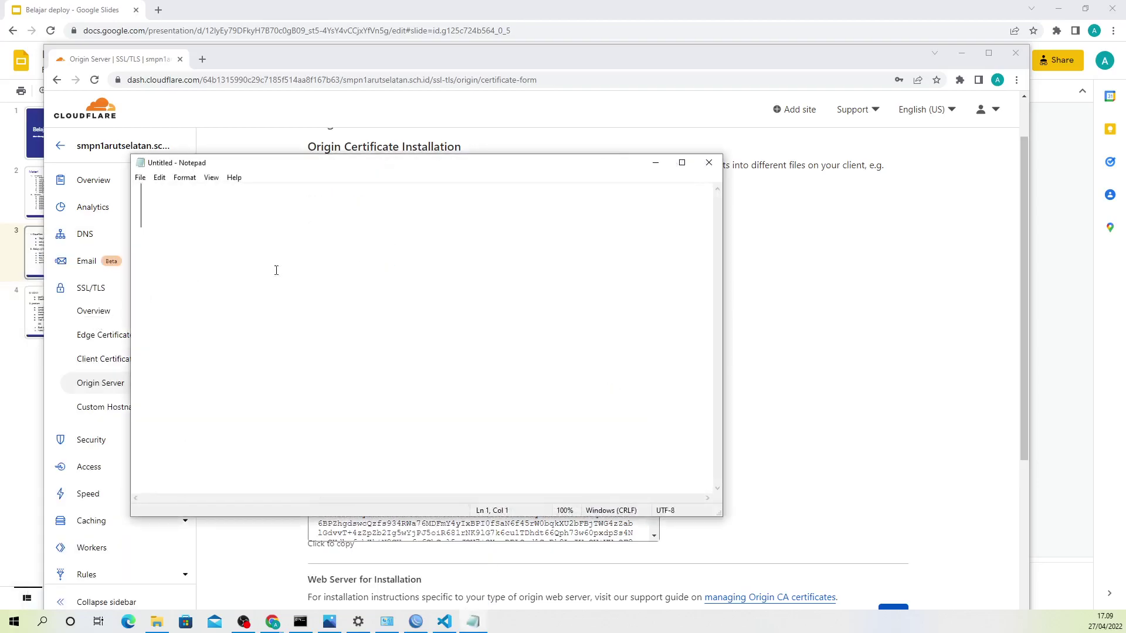
{"action": "key", "text": "ctrl+v"}
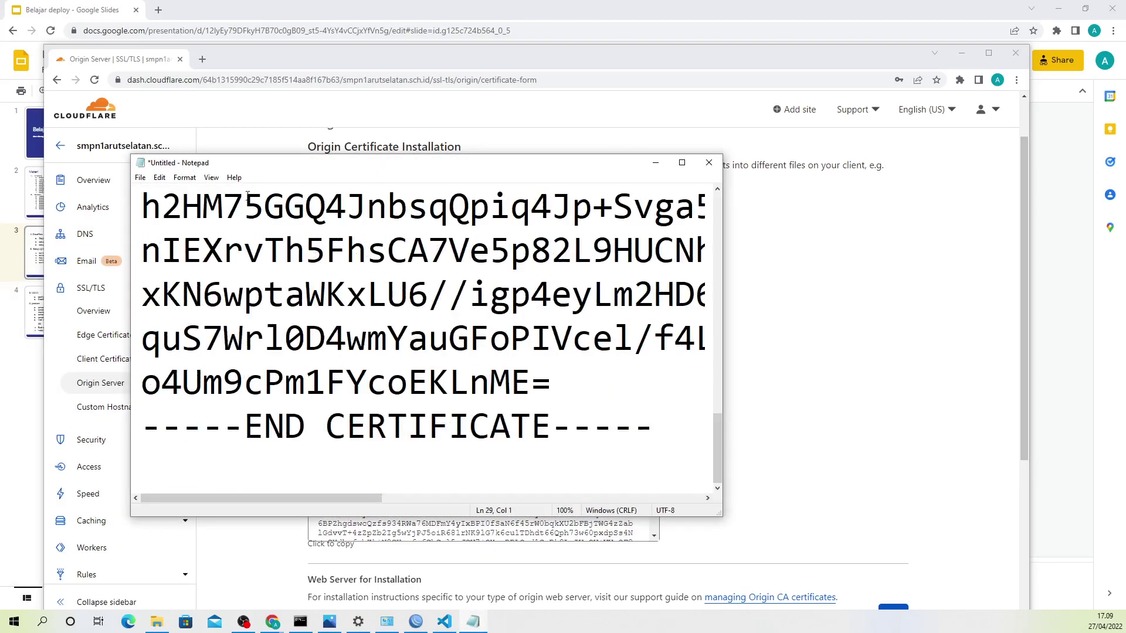
Step: Shrink the whole certificate text to a 12-point font
{"action": "key", "text": "ctrl+a"}
{"action": "left_click", "coordinate": [159, 178]}
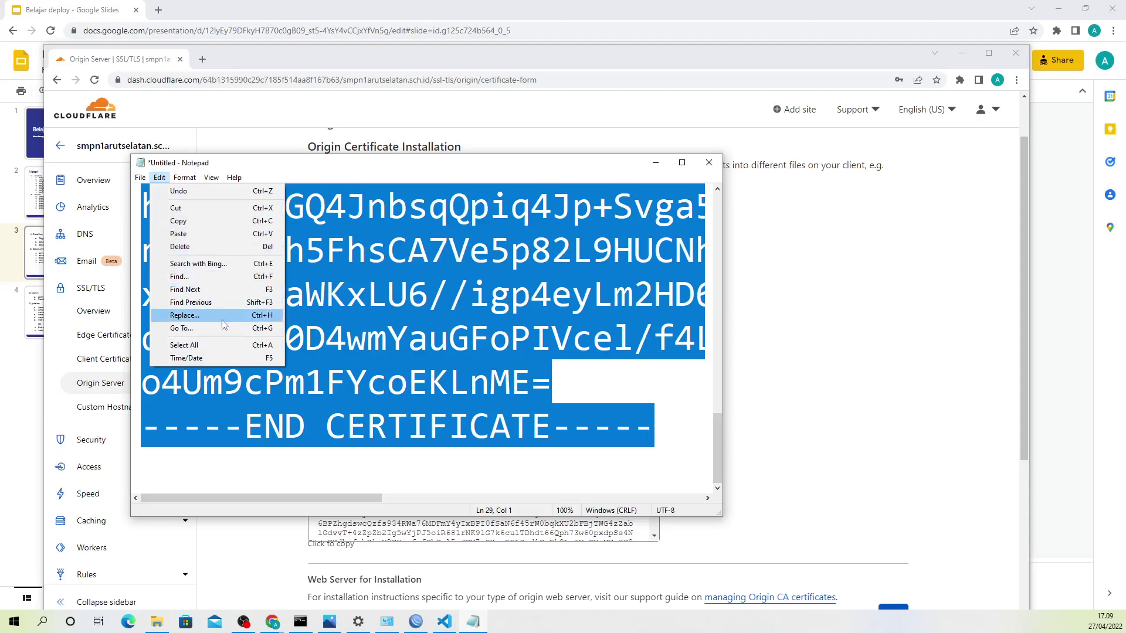
{"action": "mouse_move", "coordinate": [190, 177]}
{"action": "left_click", "coordinate": [199, 204]}
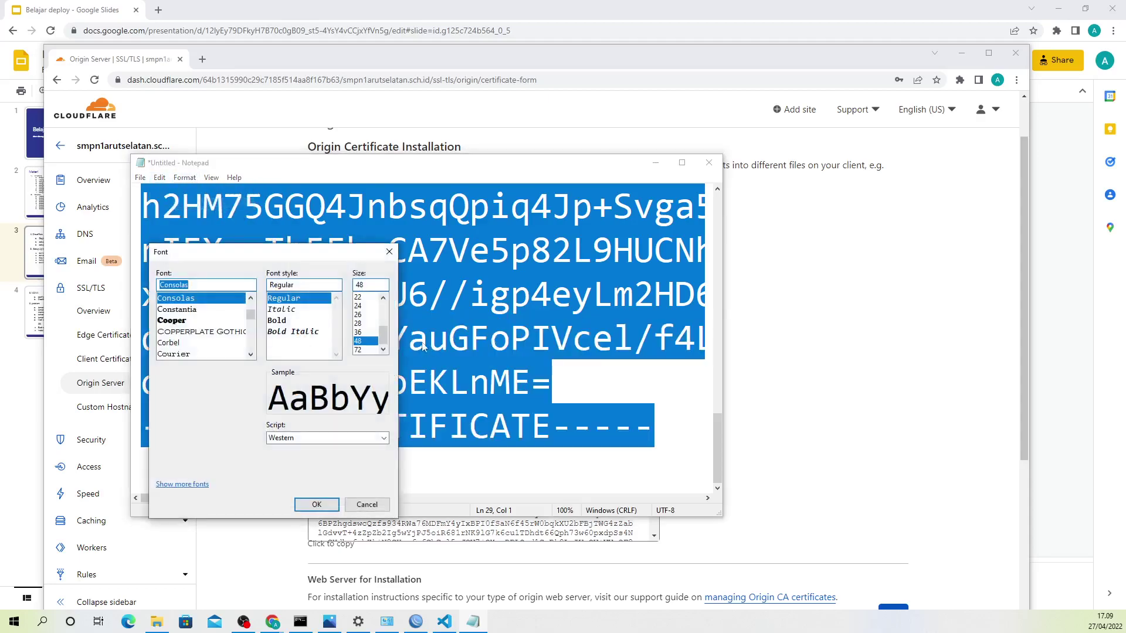
{"action": "left_click", "coordinate": [356, 298]}
{"action": "scroll", "coordinate": [358, 328], "scroll_direction": "up", "scroll_amount": 3}
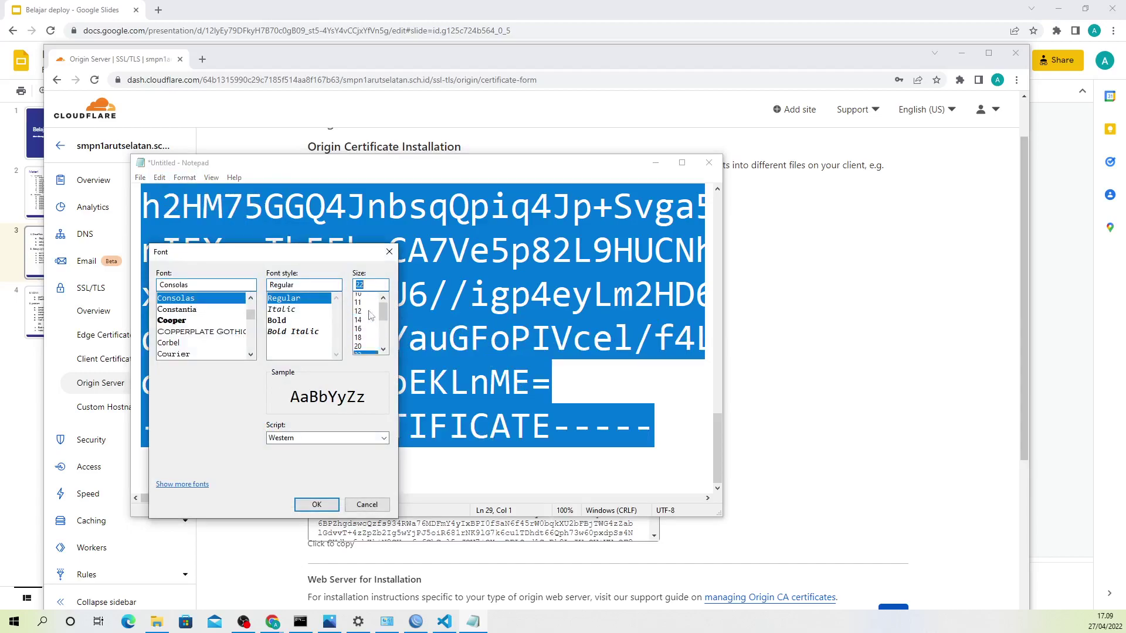
{"action": "left_click", "coordinate": [358, 332]}
{"action": "left_click", "coordinate": [316, 505]}
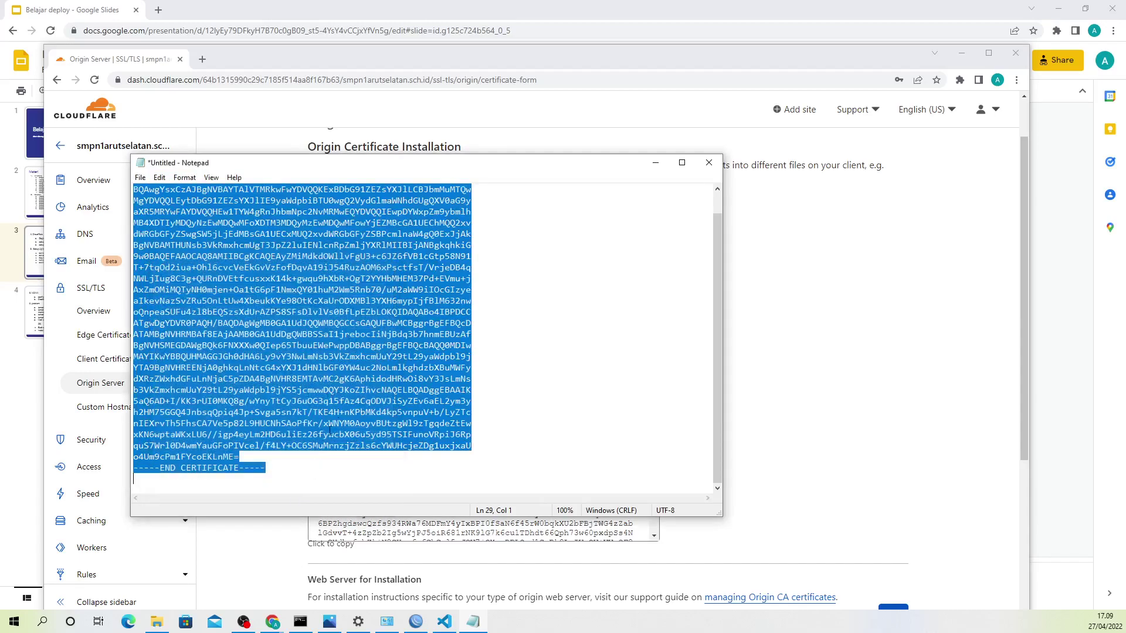
{"action": "left_click", "coordinate": [536, 334]}
{"action": "left_click", "coordinate": [141, 177]}
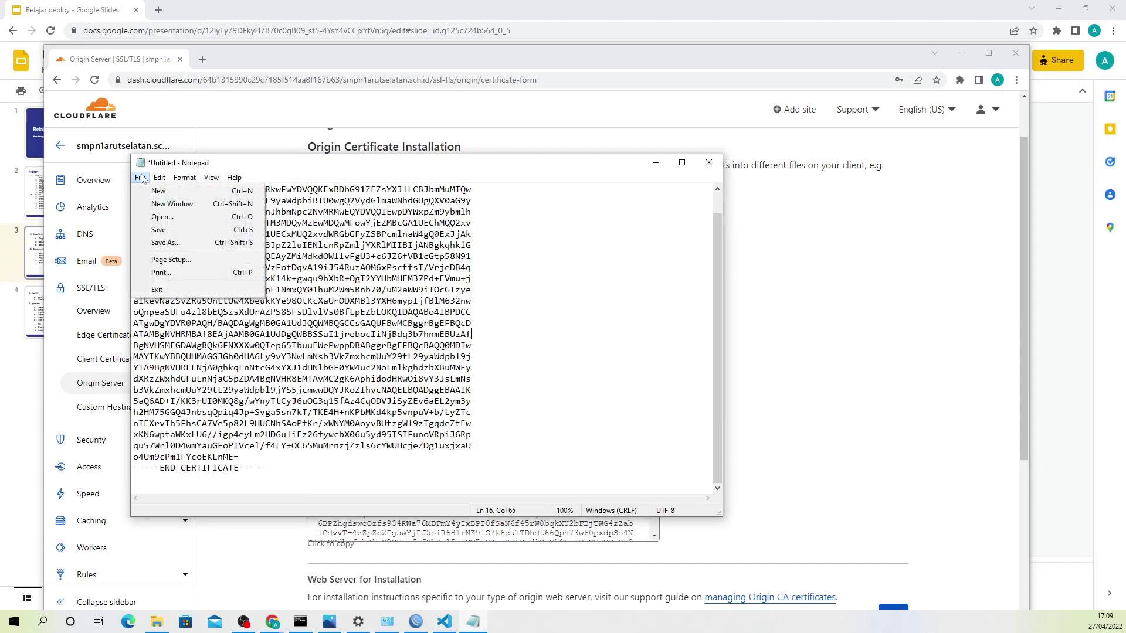
Step: Begin Save As, checking the 'Cert' heading on the Cloudflare page for the file name
{"action": "left_click", "coordinate": [166, 242]}
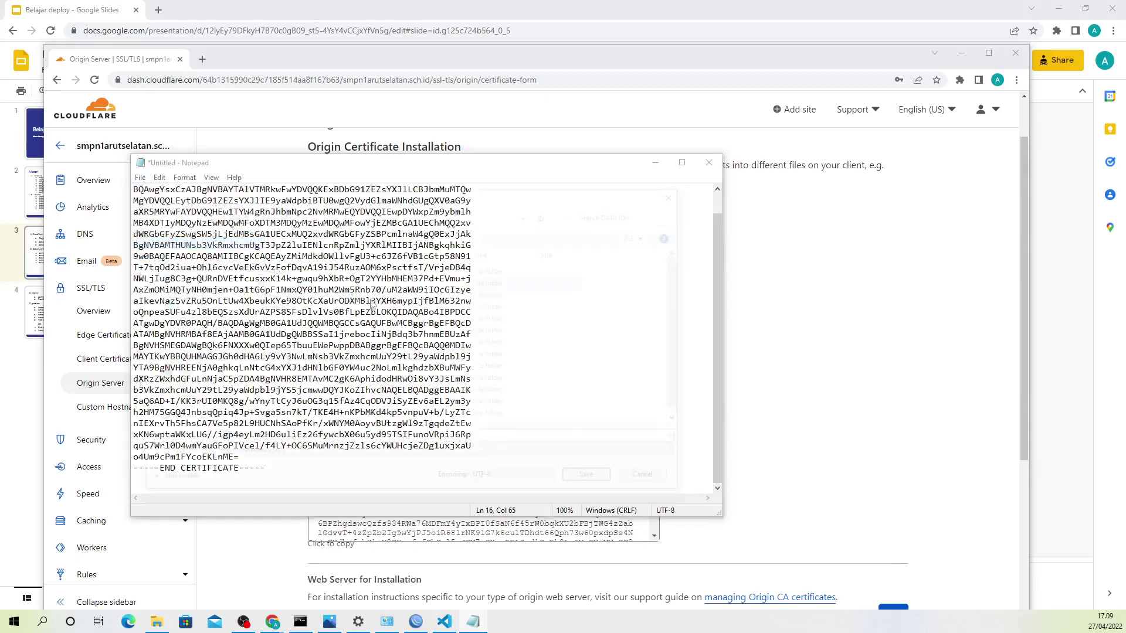
{"action": "left_click", "coordinate": [819, 427]}
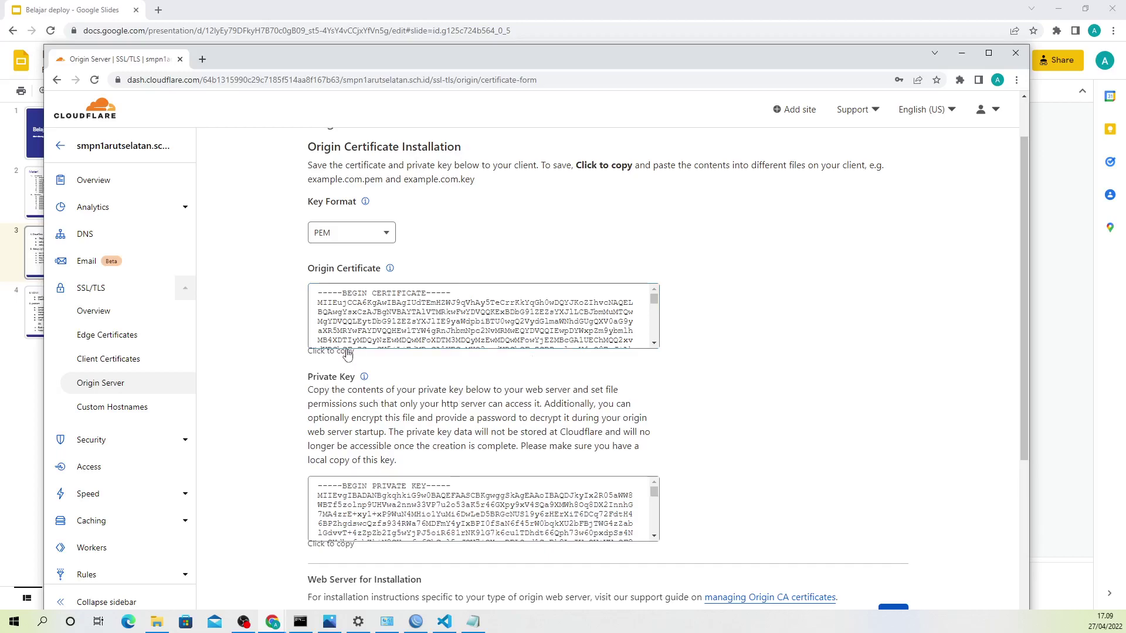
{"action": "left_click_drag", "start_coordinate": [335, 269], "coordinate": [354, 268]}
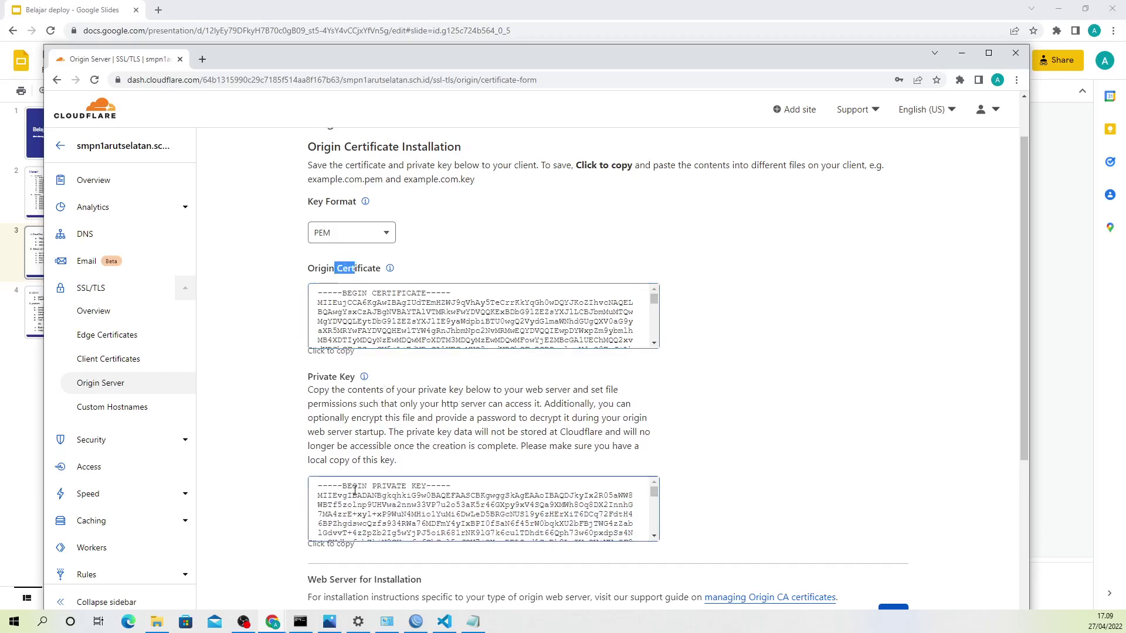
{"action": "left_click", "coordinate": [473, 622]}
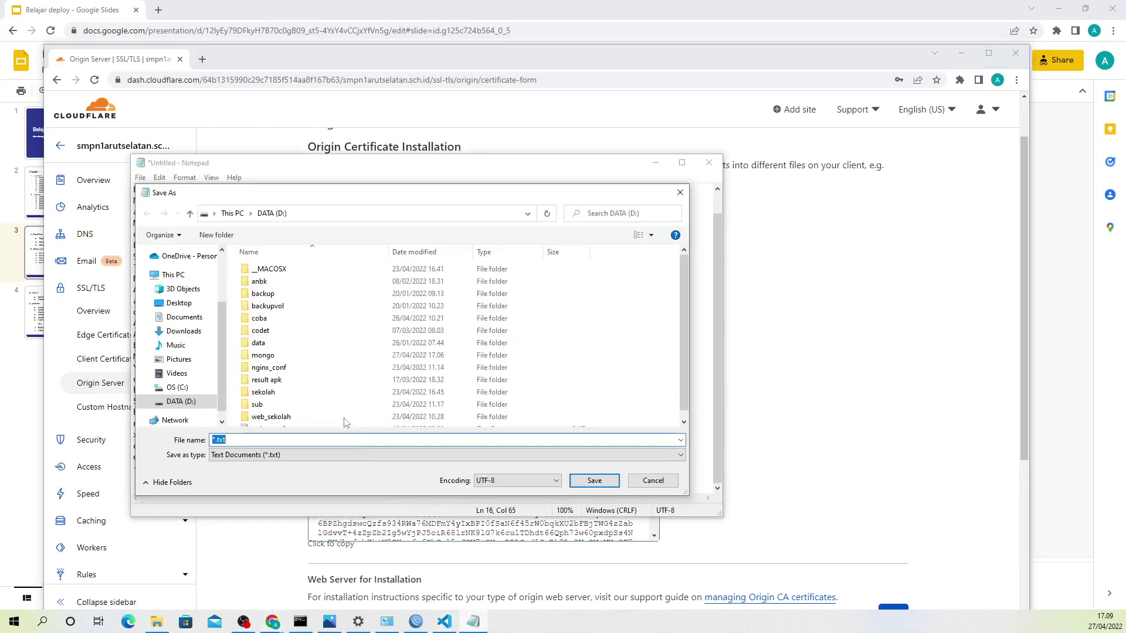
Step: Save the note as "cert.pem" with type All Files (*.*) on the DATA (D:) drive
{"action": "left_click", "coordinate": [352, 457]}
{"action": "left_click", "coordinate": [330, 475]}
{"action": "left_click", "coordinate": [288, 440]}
{"action": "type", "text": "cert.pem"}
{"action": "key", "text": "shift+Left"}
{"action": "key", "text": "shift+Left"}
{"action": "key", "text": "shift+Left"}
{"action": "key", "text": "shift+Left"}
{"action": "key", "text": "shift+Left"}
{"action": "key", "text": "shift+Left"}
{"action": "key", "text": "shift+Left"}
{"action": "type", "text": "\"cert.pem"}
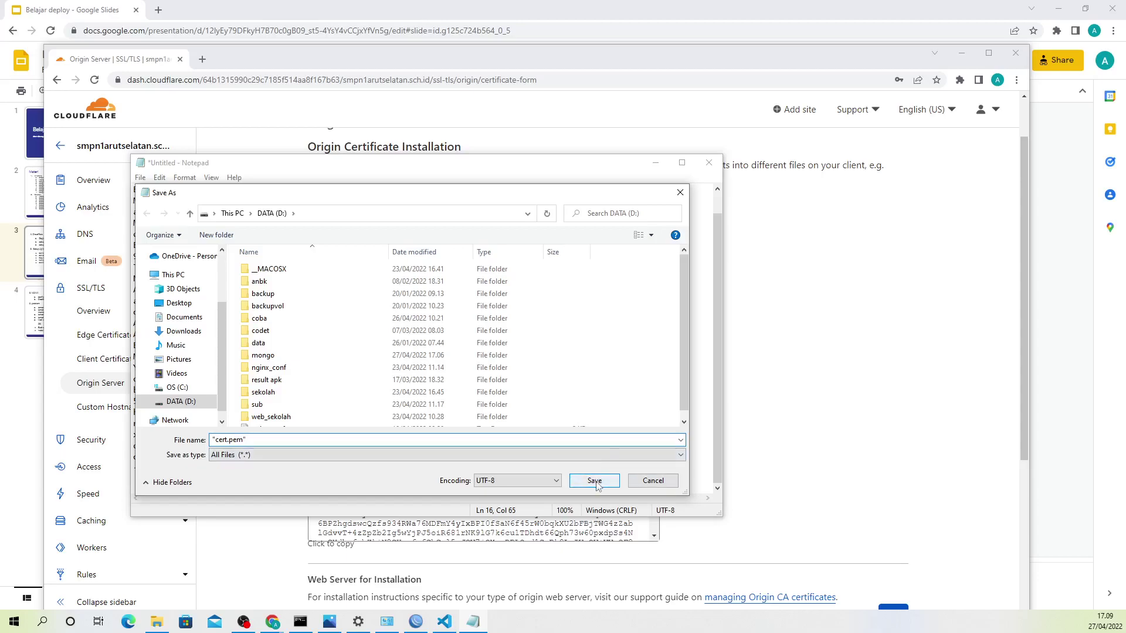
{"action": "left_click", "coordinate": [652, 481]}
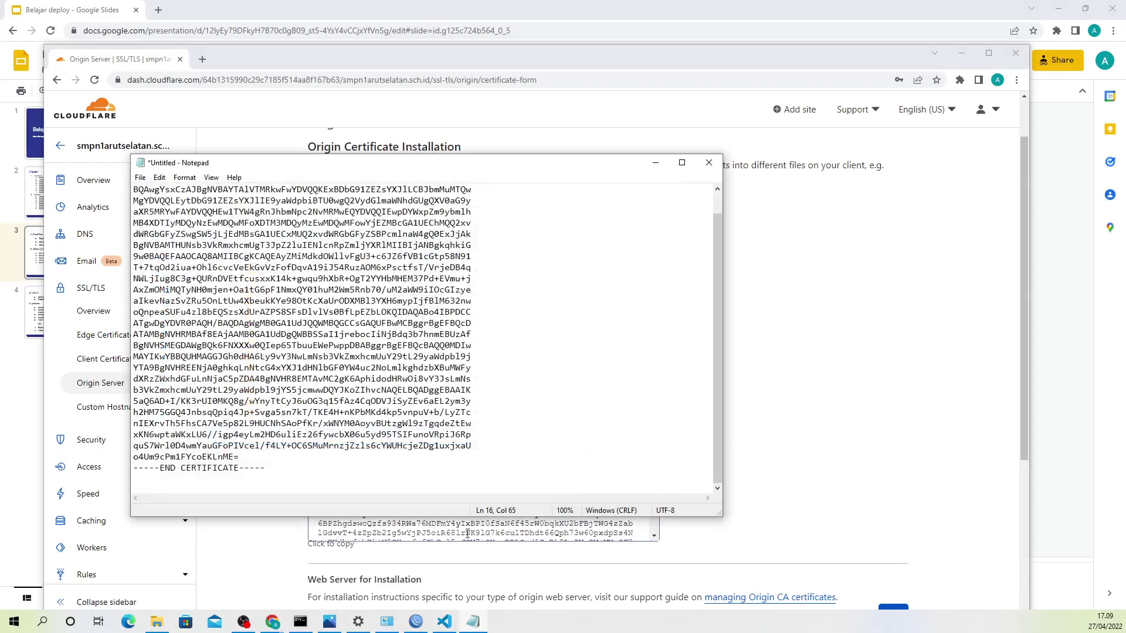
{"action": "left_click", "coordinate": [467, 533]}
{"action": "right_click", "coordinate": [467, 510]}
Step: Return to slide 3 of Belajar deploy and select the 'Download certficate CF' line
{"action": "left_click", "coordinate": [502, 520]}
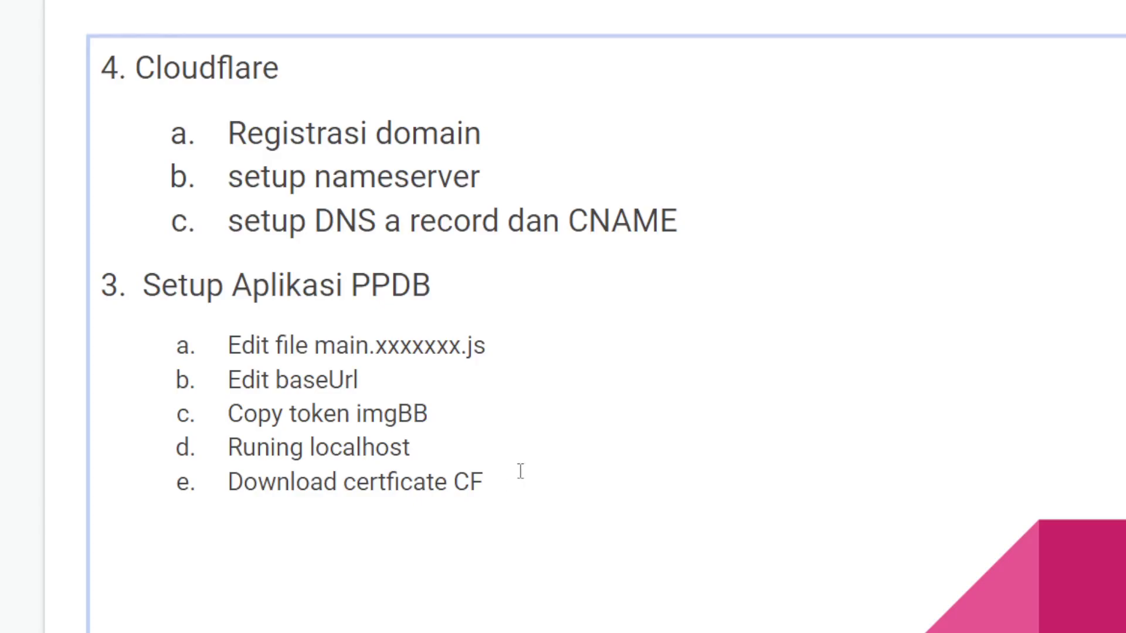
{"action": "triple_click", "coordinate": [499, 480]}
{"action": "left_click", "coordinate": [520, 488]}
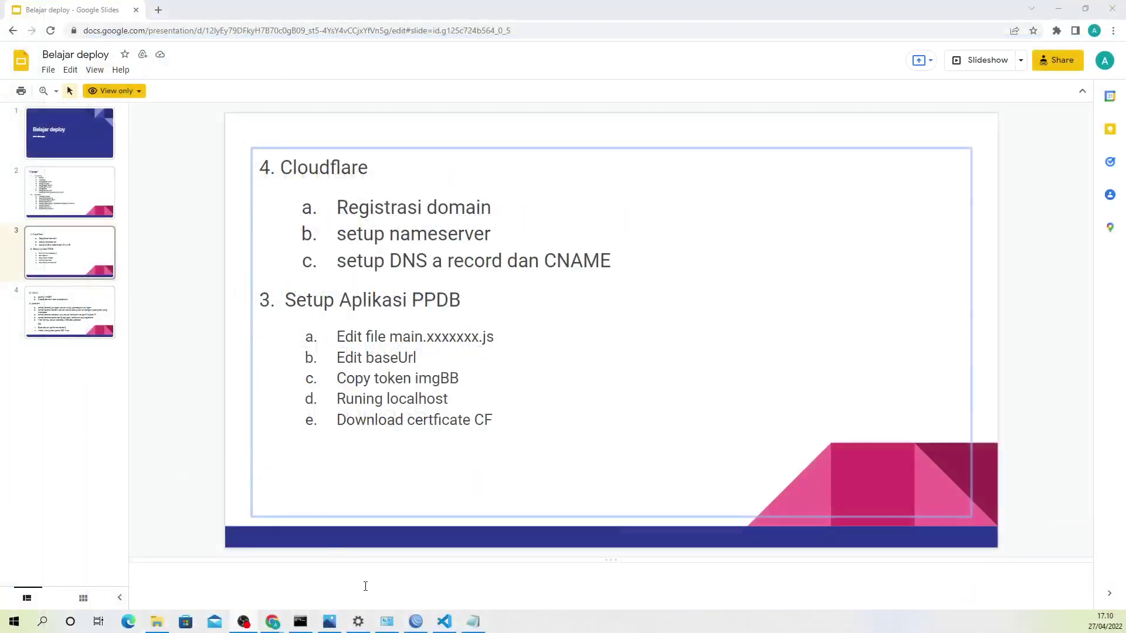
Step: Replace the note's text with cert.pem and key.pem on separate lines in 72-point font
{"action": "left_click", "coordinate": [471, 625]}
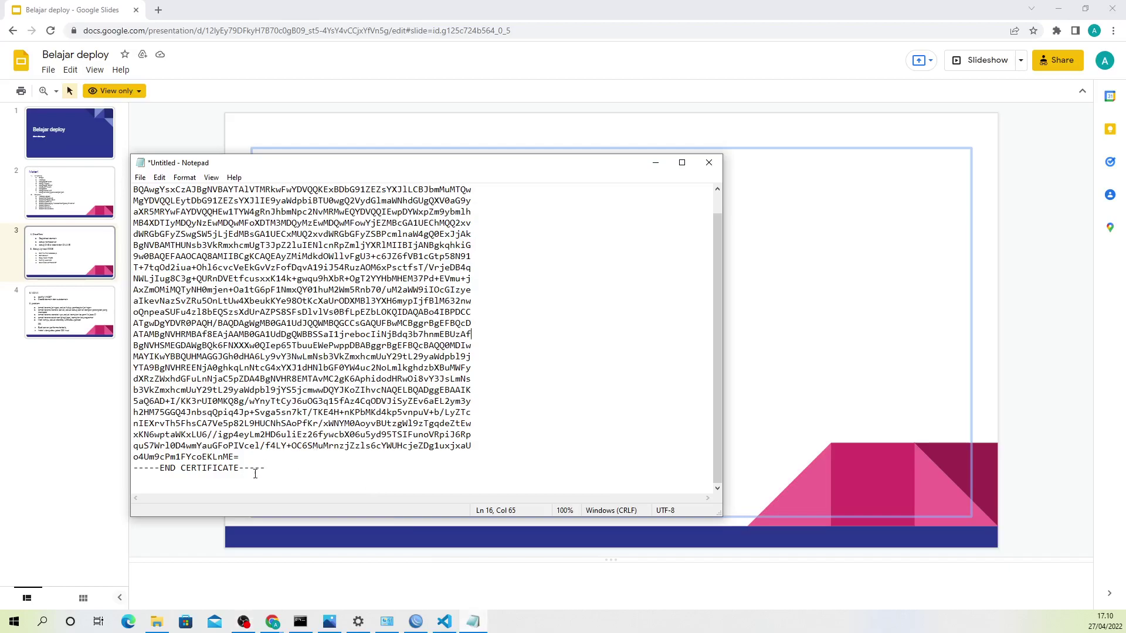
{"action": "key", "text": "ctrl+a"}
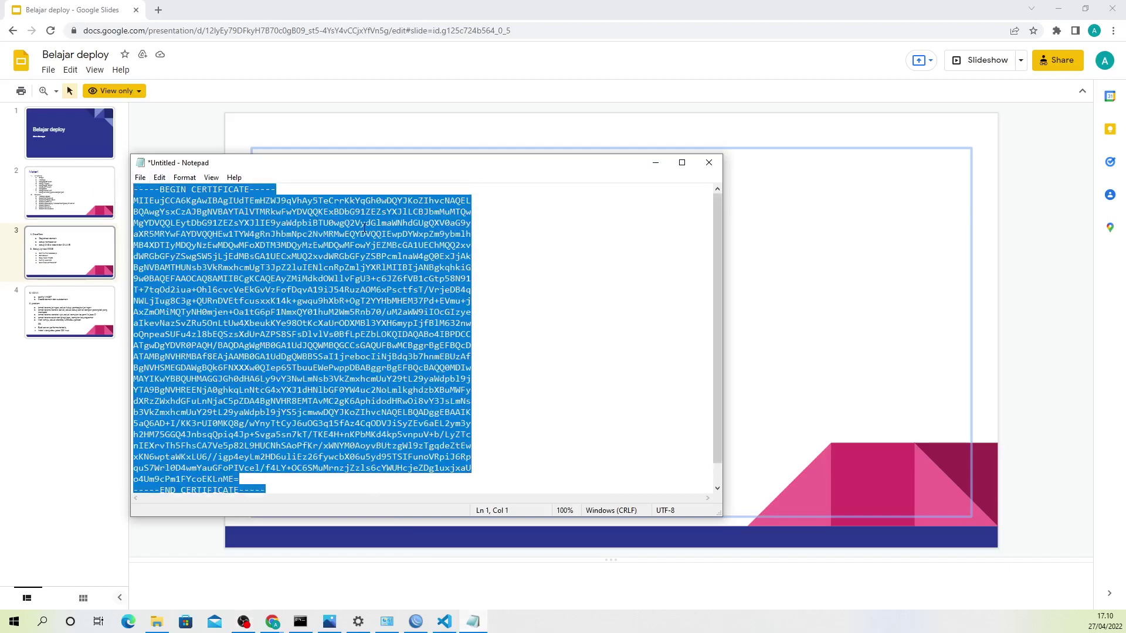
{"action": "type", "text": "cert.pem"}
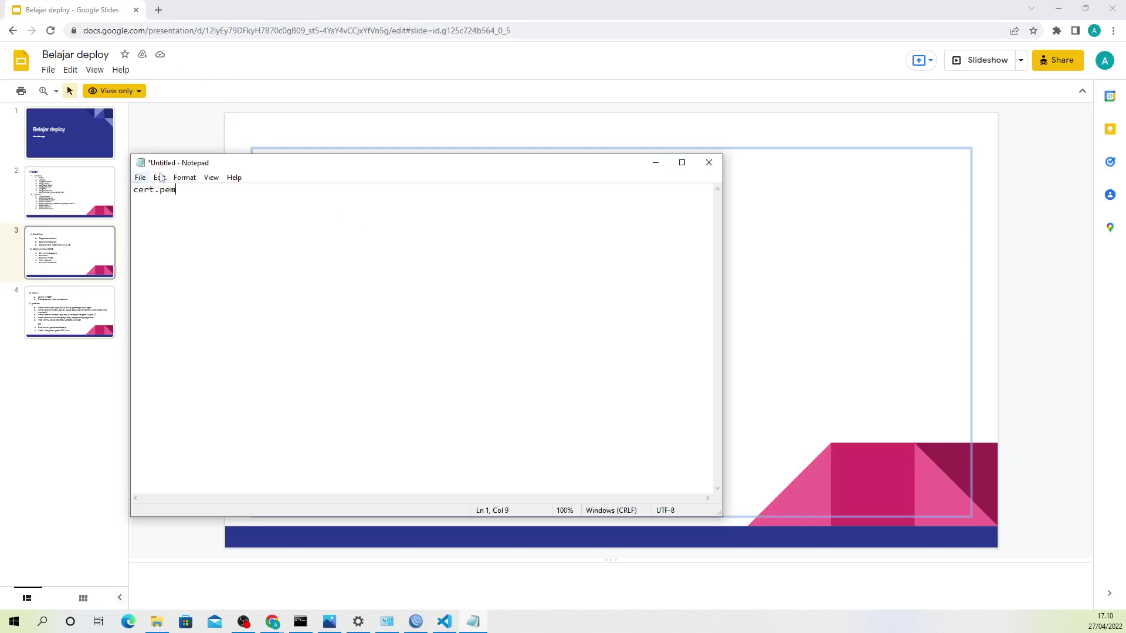
{"action": "left_click", "coordinate": [186, 179]}
{"action": "left_click", "coordinate": [197, 205]}
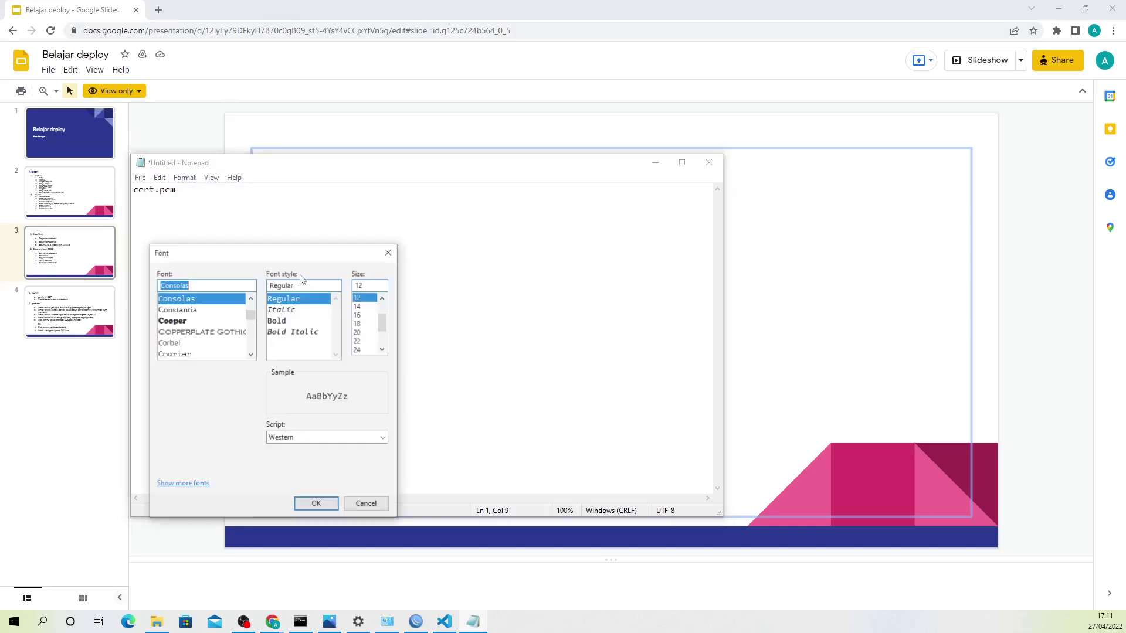
{"action": "scroll", "coordinate": [369, 350], "scroll_direction": "down", "scroll_amount": 3}
{"action": "left_click", "coordinate": [365, 350]}
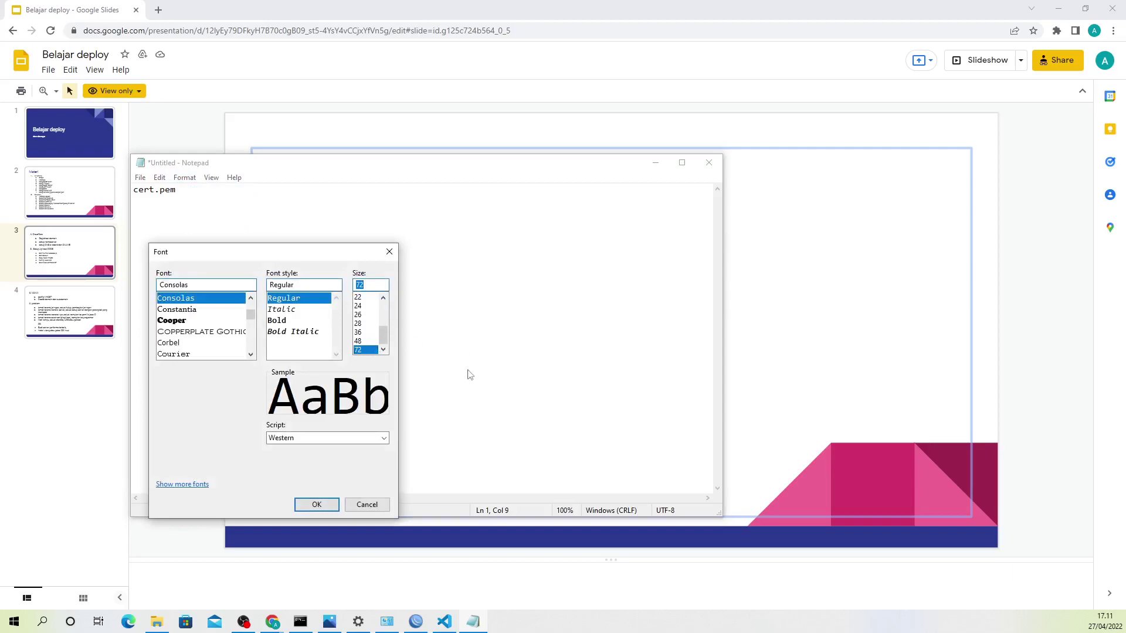
{"action": "left_click", "coordinate": [321, 505]}
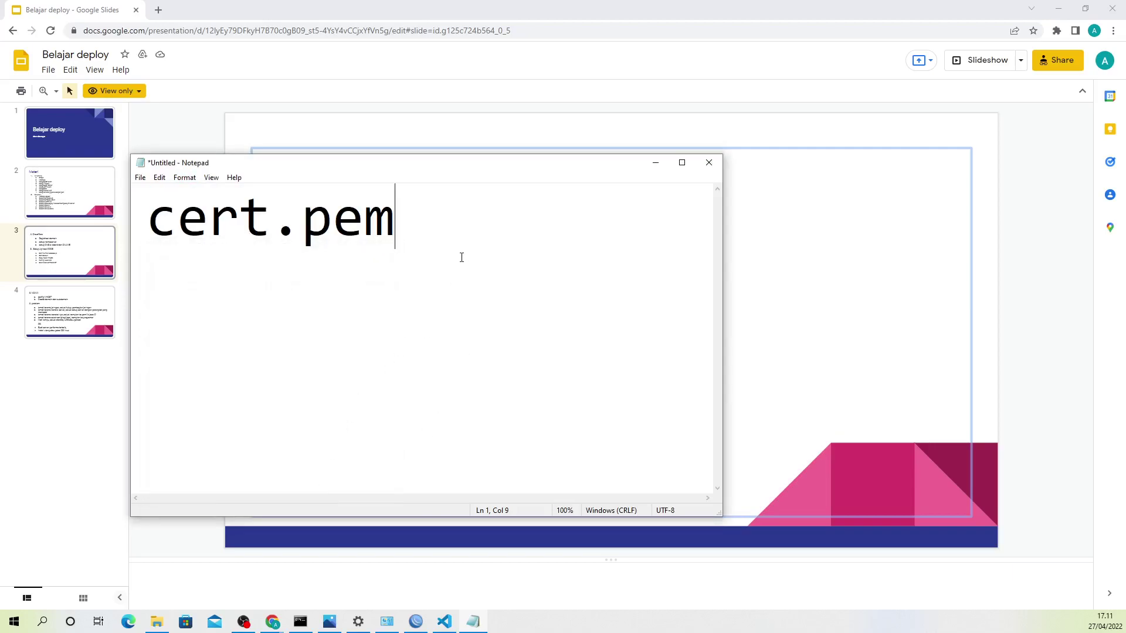
{"action": "key", "text": "Return"}
{"action": "type", "text": "key.pem"}
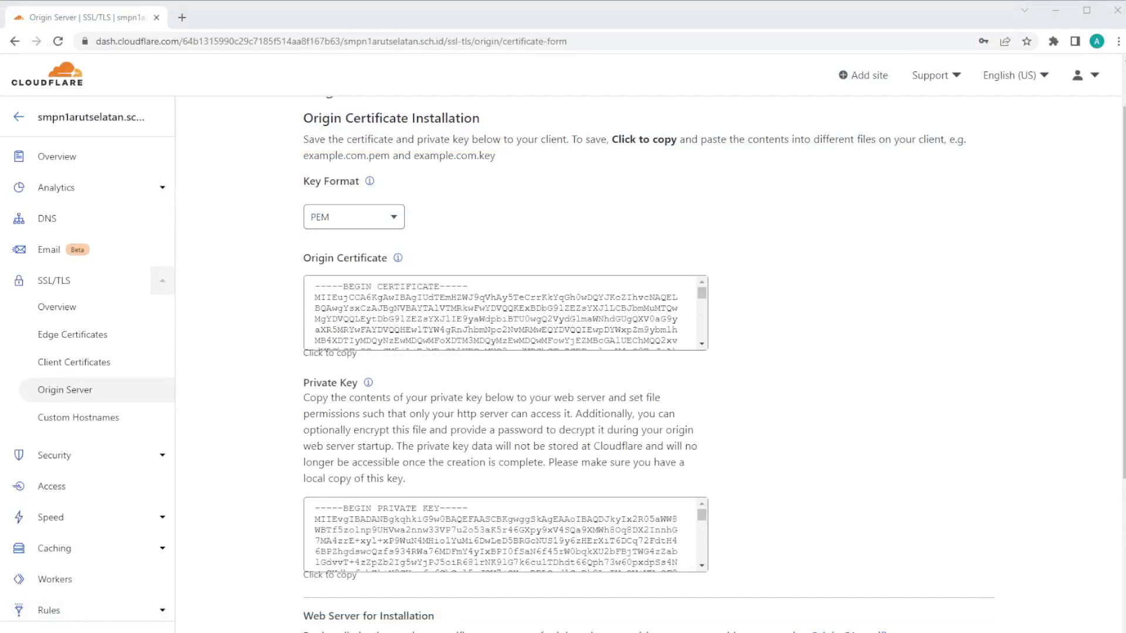
Step: Copy the Private Key box contents on the Origin Certificate Installation page to the clipboard
{"action": "left_click", "coordinate": [504, 534]}
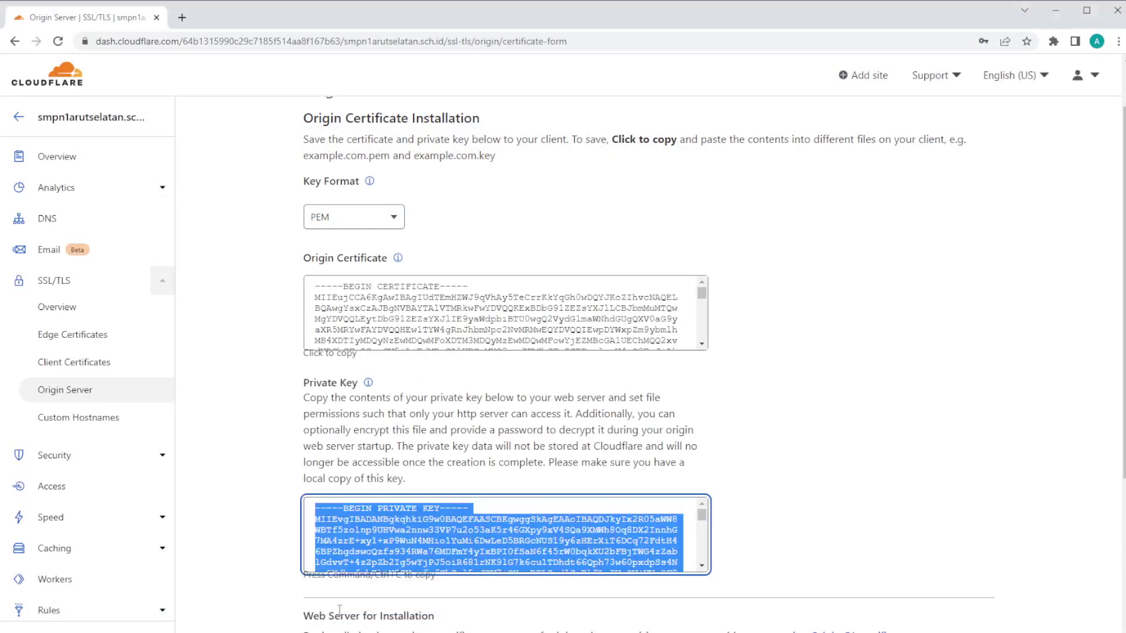
{"action": "left_click", "coordinate": [444, 512]}
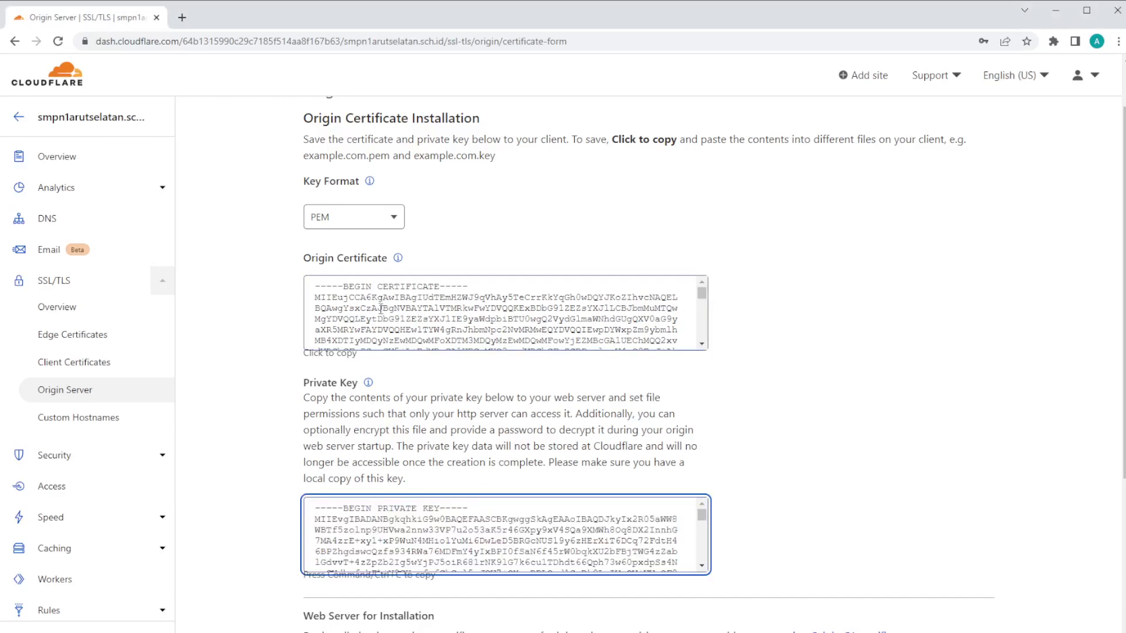
{"action": "left_click", "coordinate": [346, 286]}
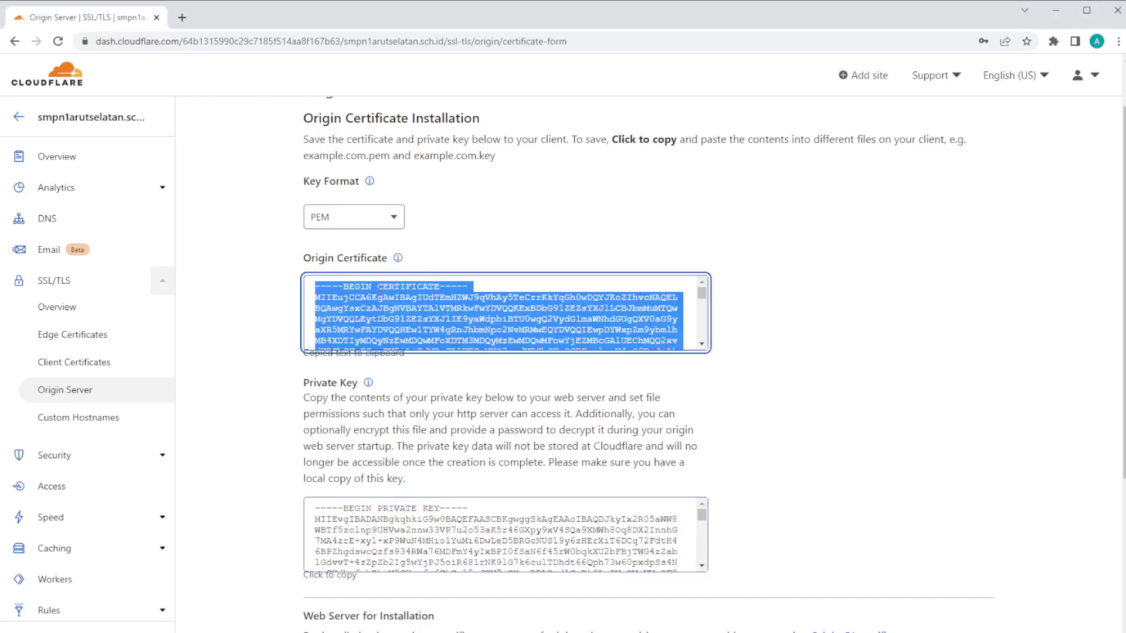
{"action": "left_click", "coordinate": [454, 290]}
{"action": "left_click", "coordinate": [431, 518]}
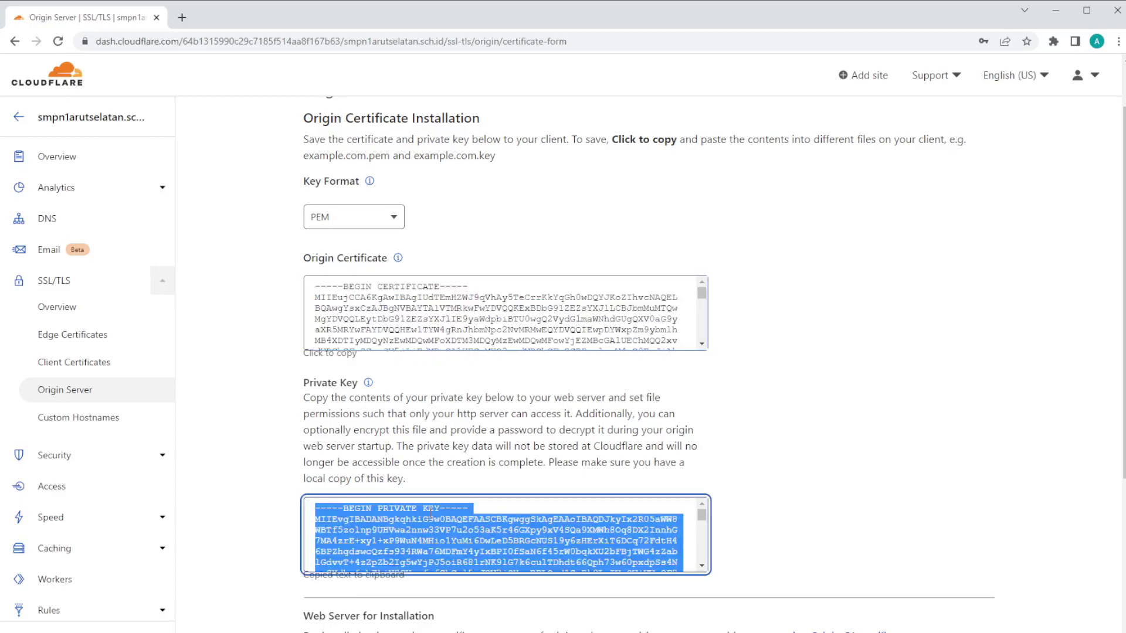